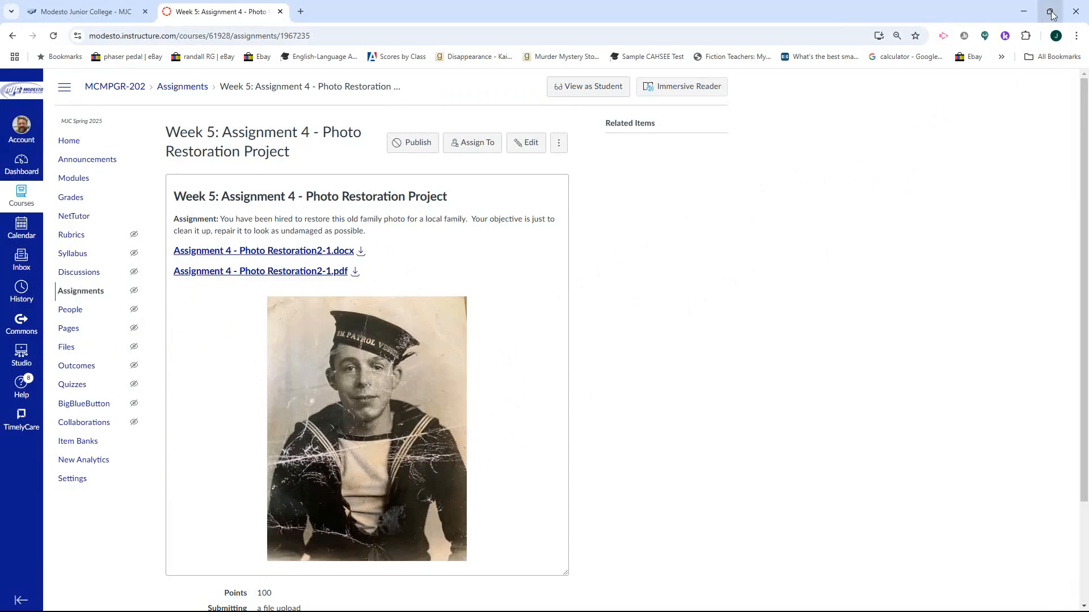
# - Save the sailor photo from the assignment page to the Desktop as Naval Soldier Photo Restoration Project.PNG
pyautogui.click(958, 67)
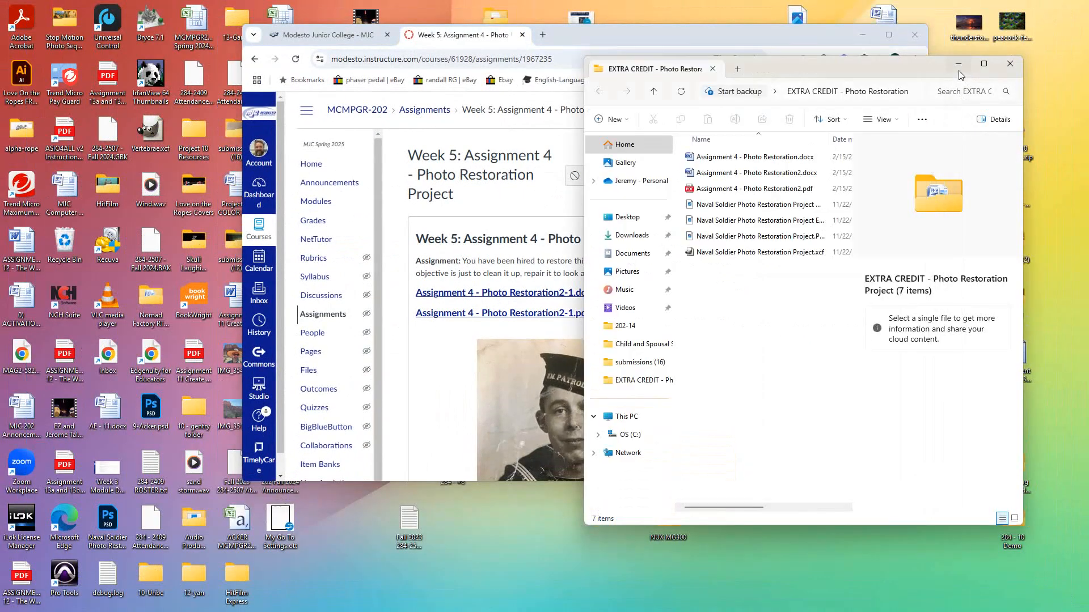
pyautogui.moveTo(688, 34); pyautogui.dragTo(528, 19)
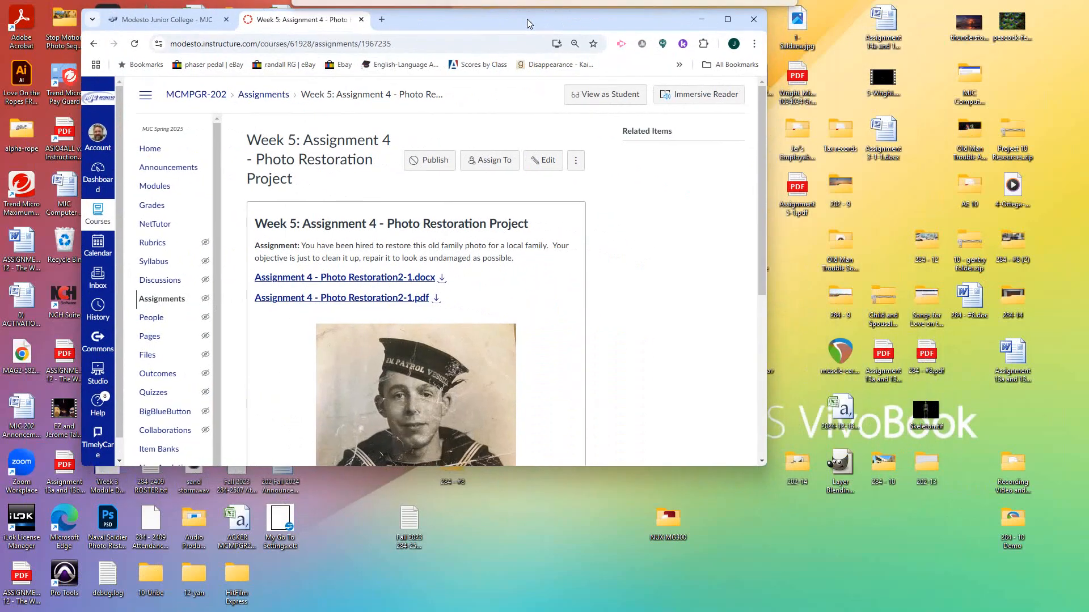
pyautogui.rightClick(386, 395)
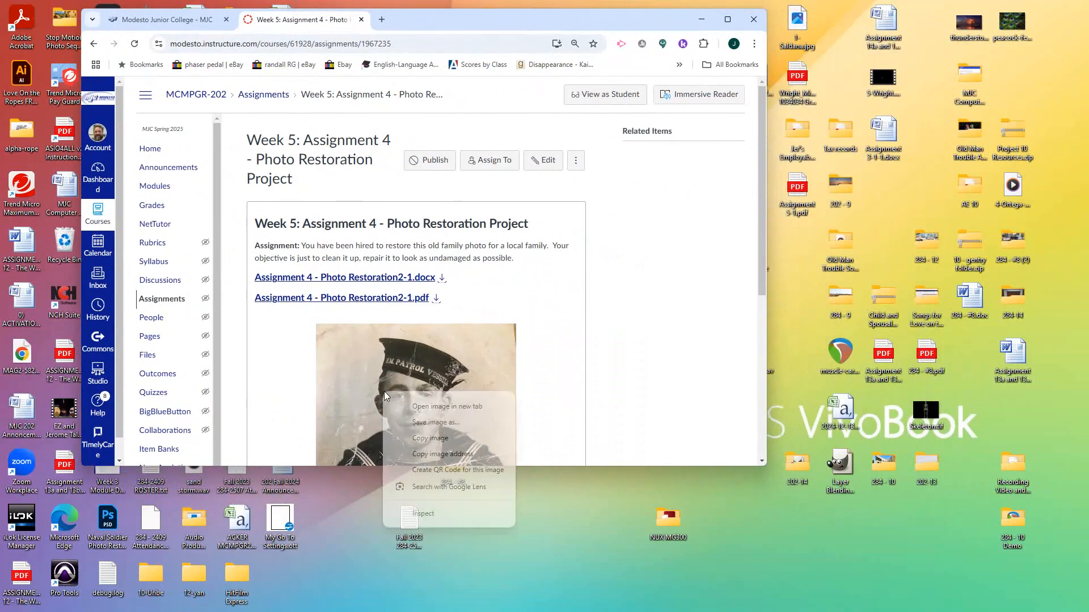
pyautogui.click(431, 423)
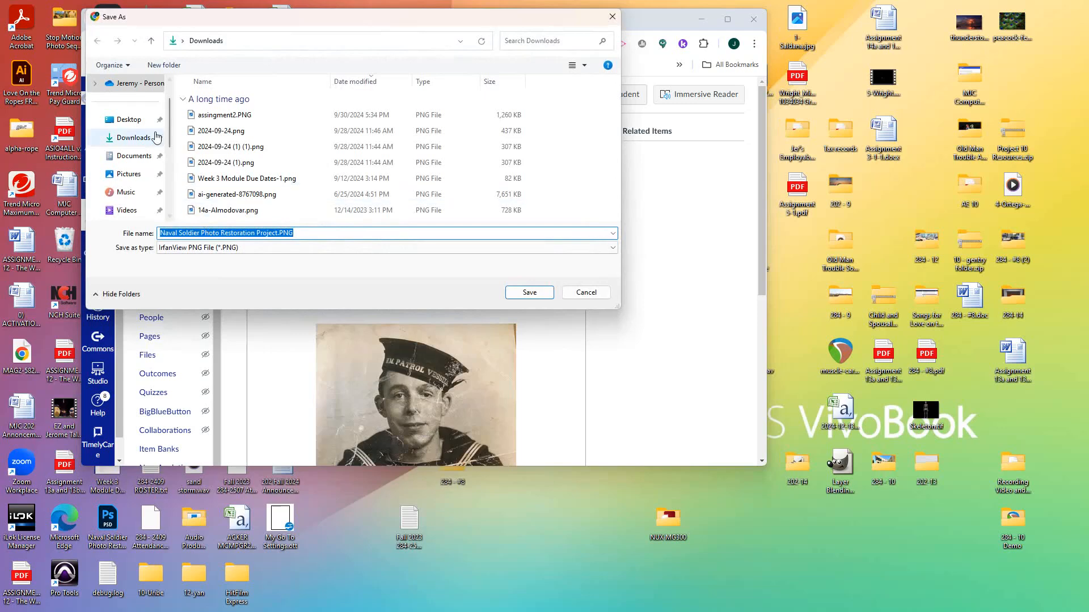
pyautogui.click(129, 119)
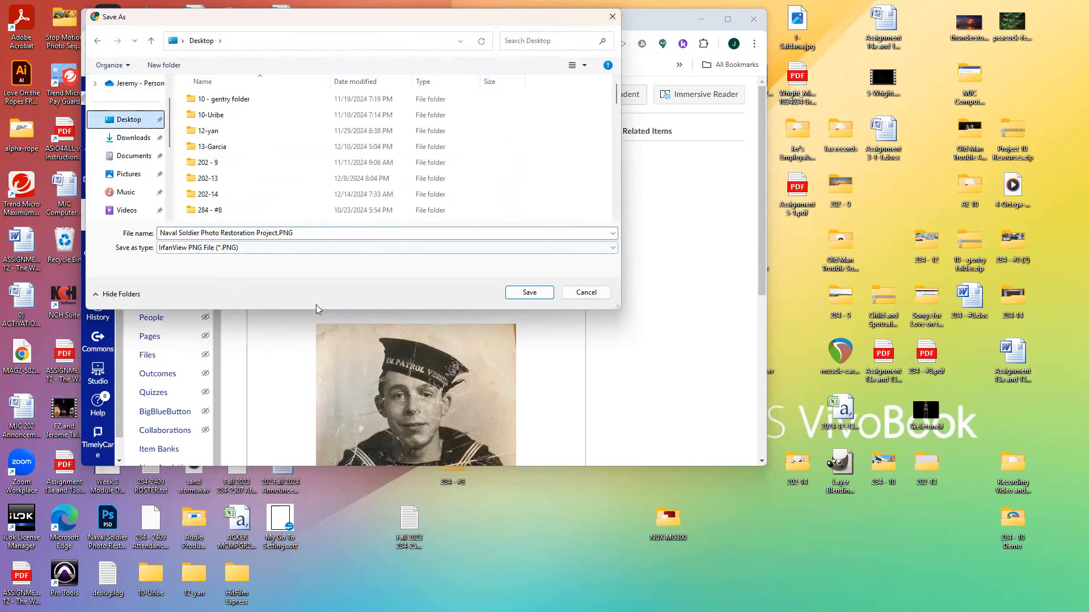
pyautogui.click(520, 293)
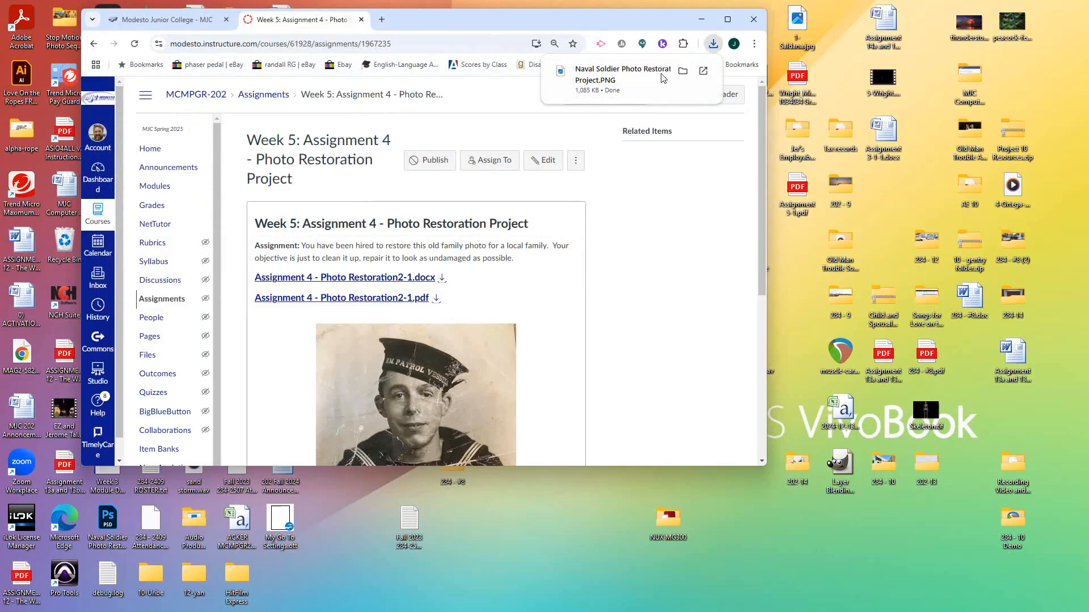
# - Try to copy the downloaded Naval Soldier photo onto the desktop, skipping the duplicate file
pyautogui.click(657, 83)
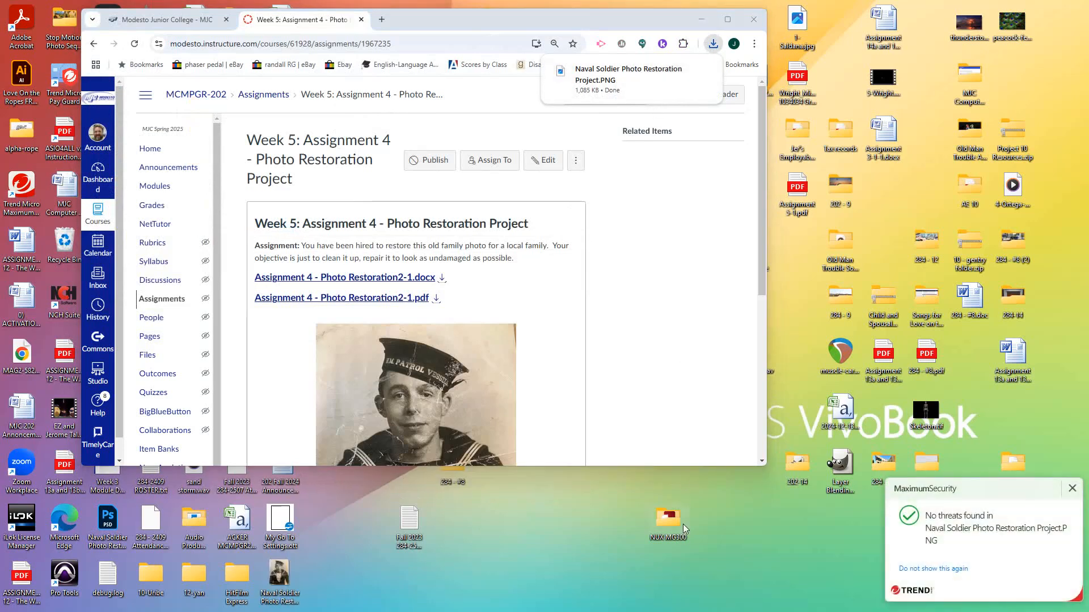
pyautogui.moveTo(619, 72)
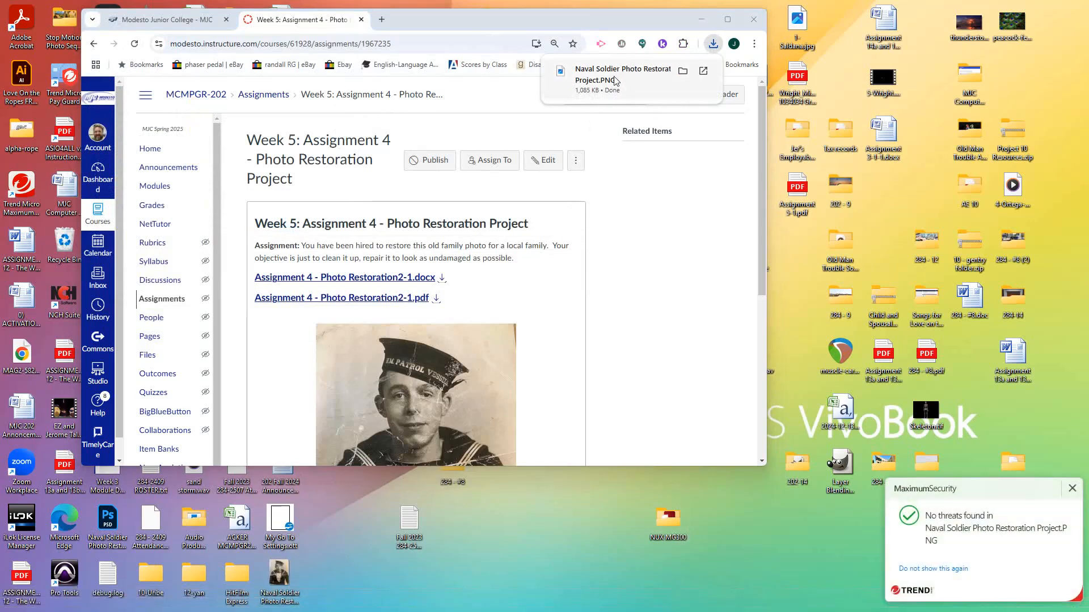
pyautogui.moveTo(619, 73); pyautogui.dragTo(905, 200)
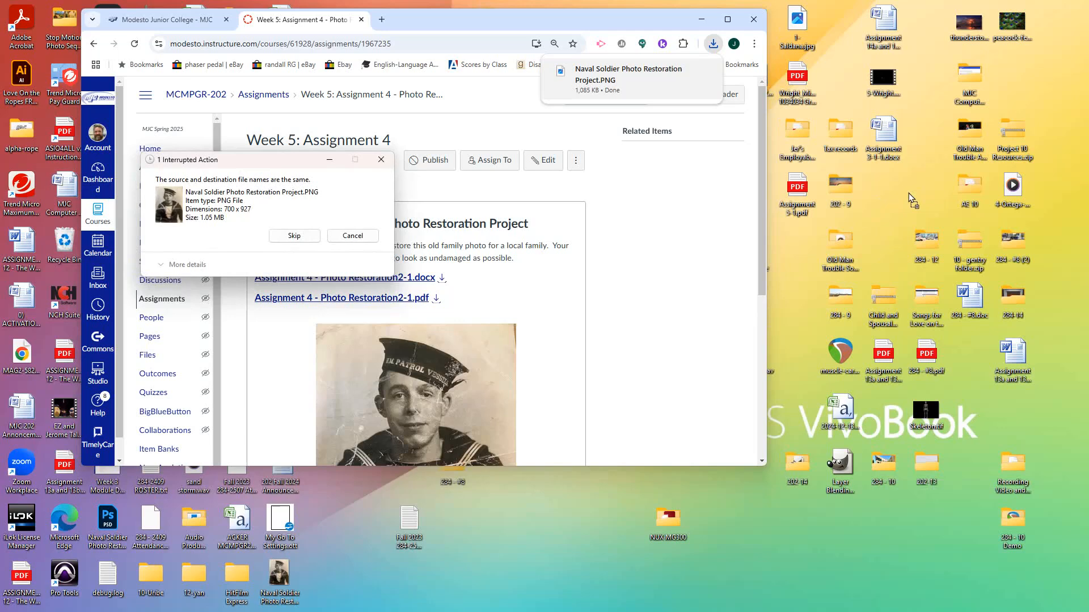
pyautogui.click(293, 239)
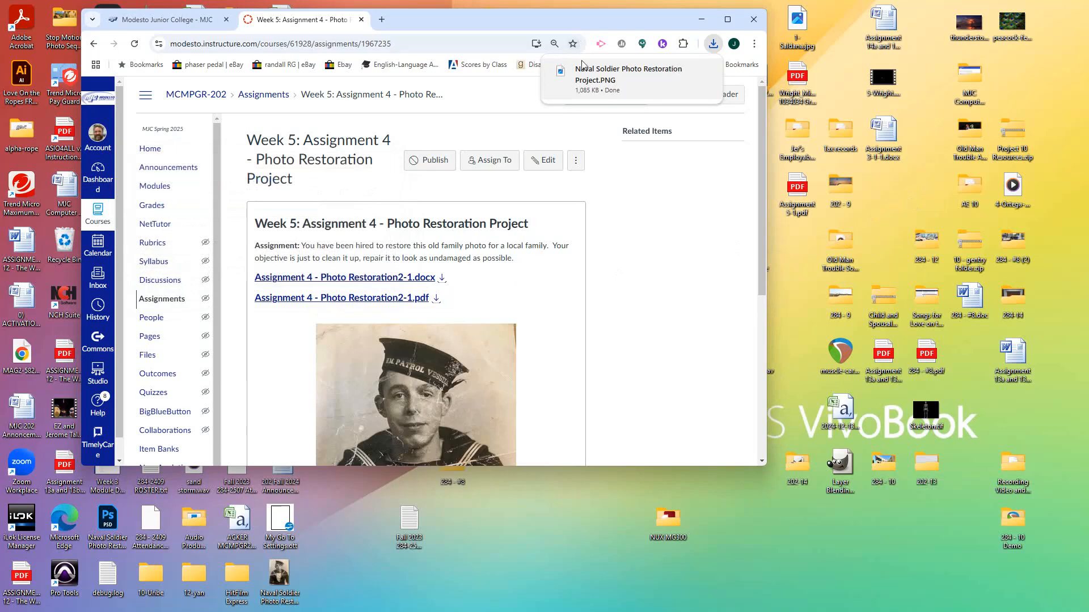
# - Switch to GIMP and create a new image 480 px wide and 640 px high
pyautogui.moveTo(606, 611)
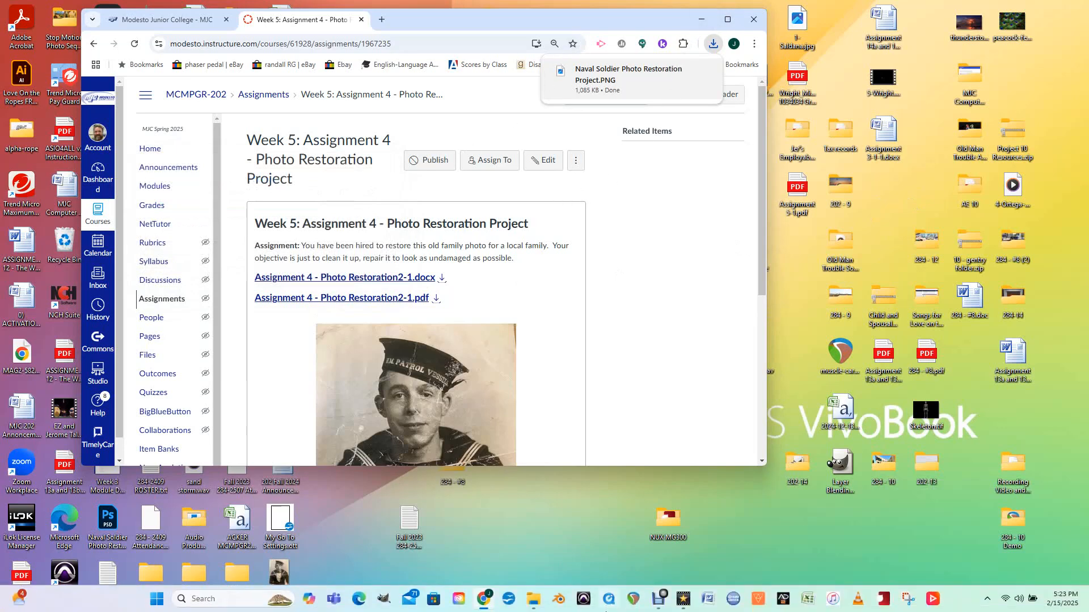
pyautogui.click(385, 599)
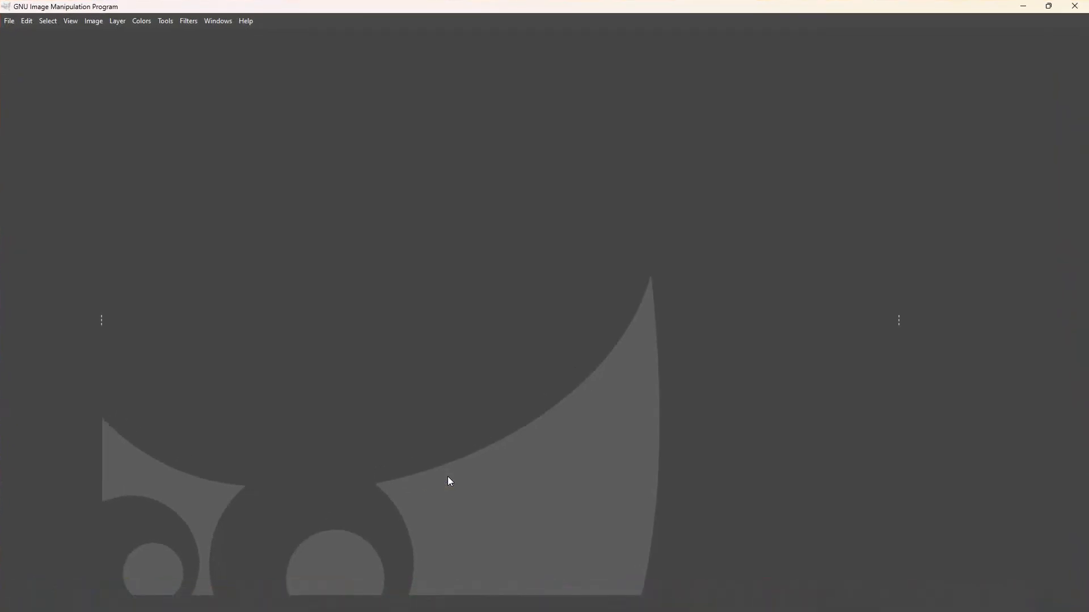
pyautogui.click(10, 24)
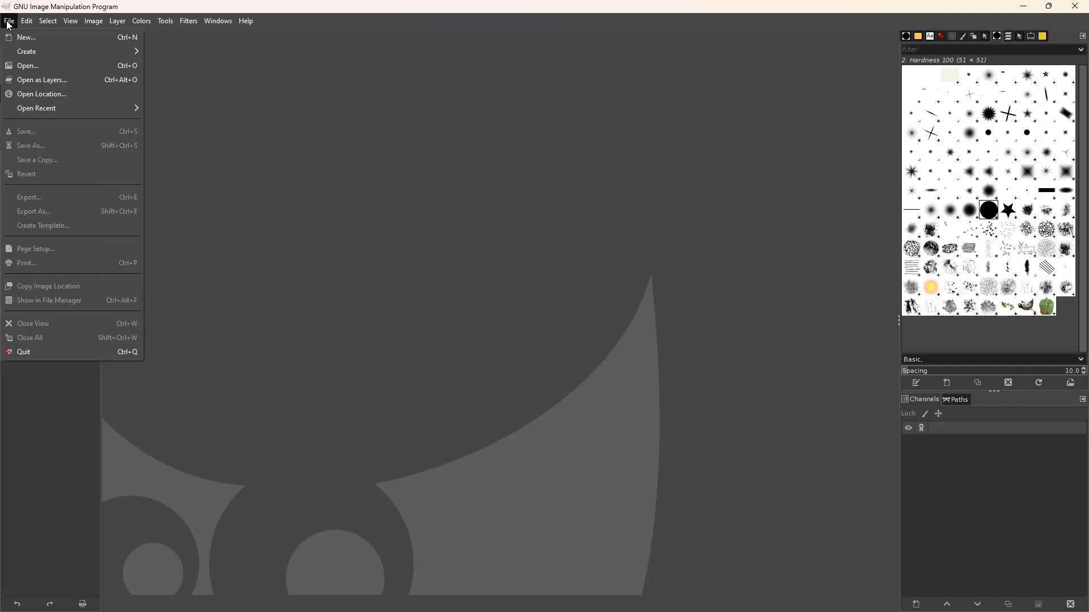
pyautogui.click(25, 37)
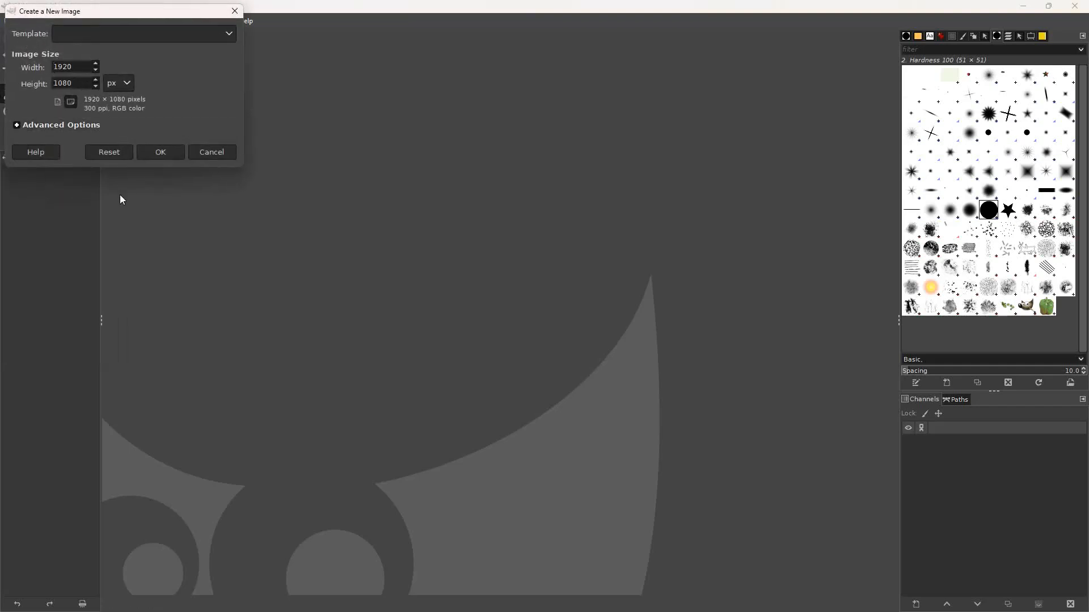
pyautogui.moveTo(80, 67); pyautogui.dragTo(52, 67)
pyautogui.press('Tab')
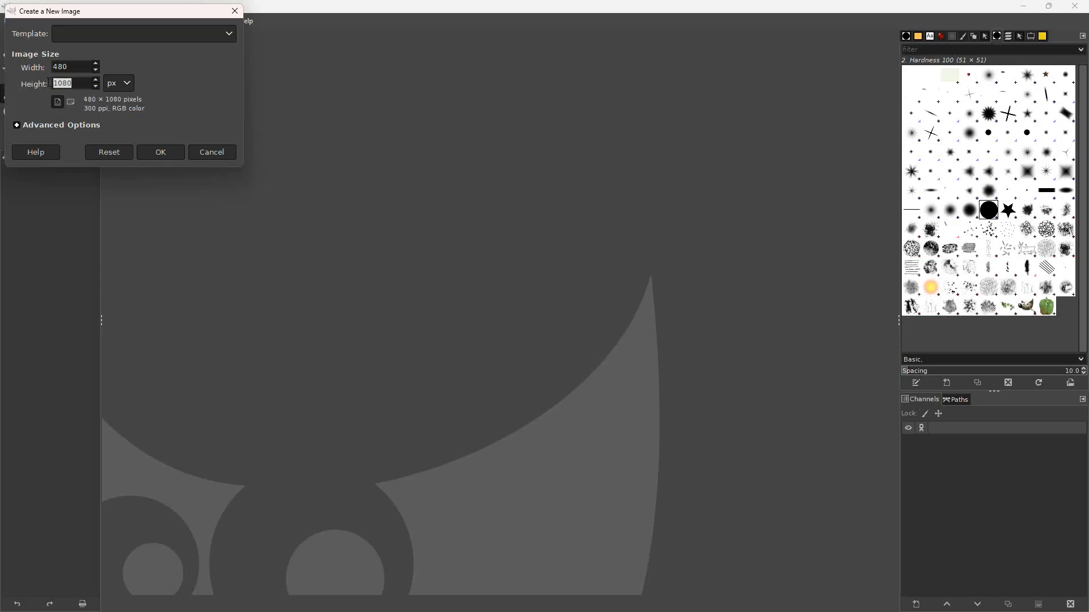
pyautogui.write('640')
pyautogui.click(160, 152)
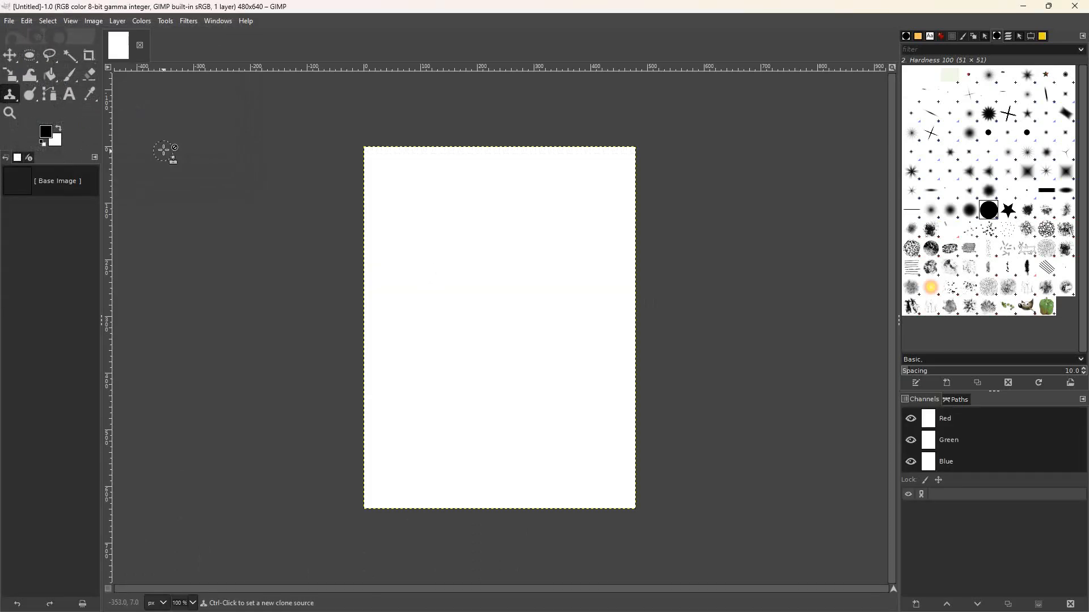
# - Shrink the GIMP window, clear the browser away and add the desktop's Naval Soldier photo to the blank image as a layer
pyautogui.click(1048, 7)
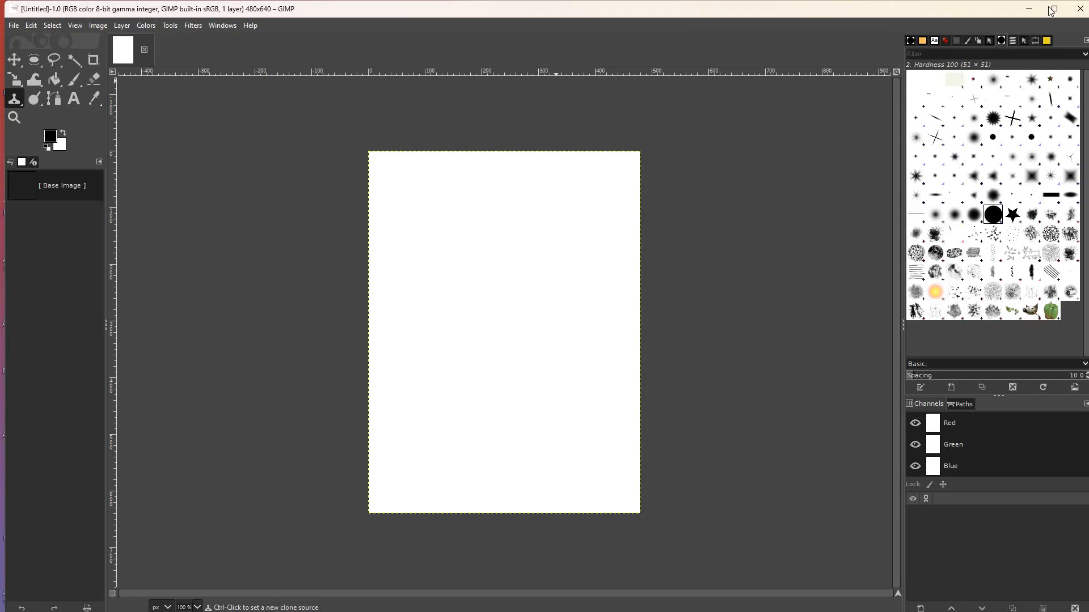
pyautogui.click(1054, 9)
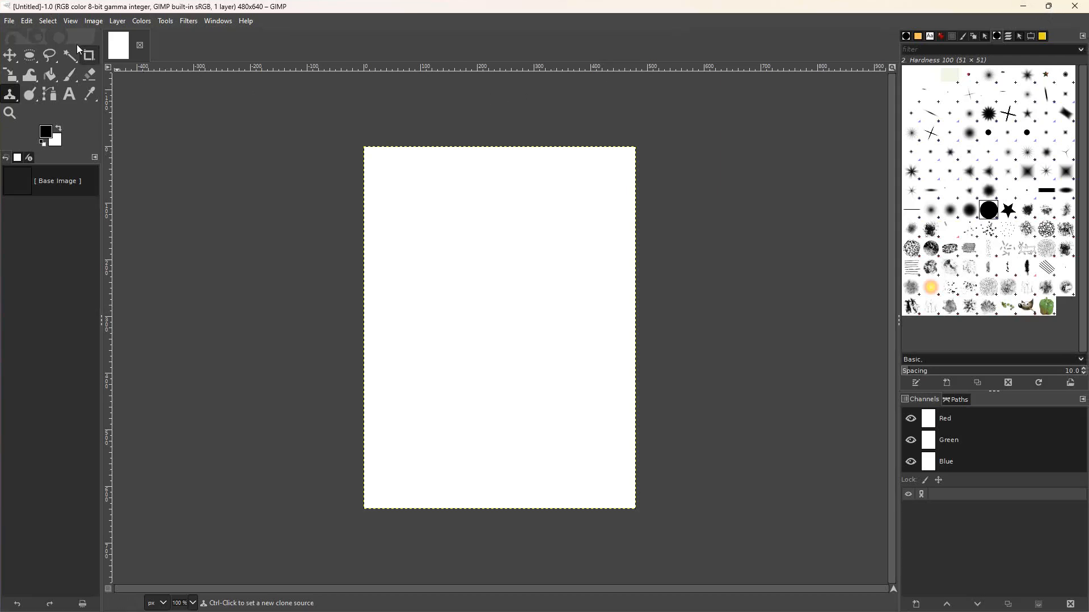
pyautogui.click(1048, 7)
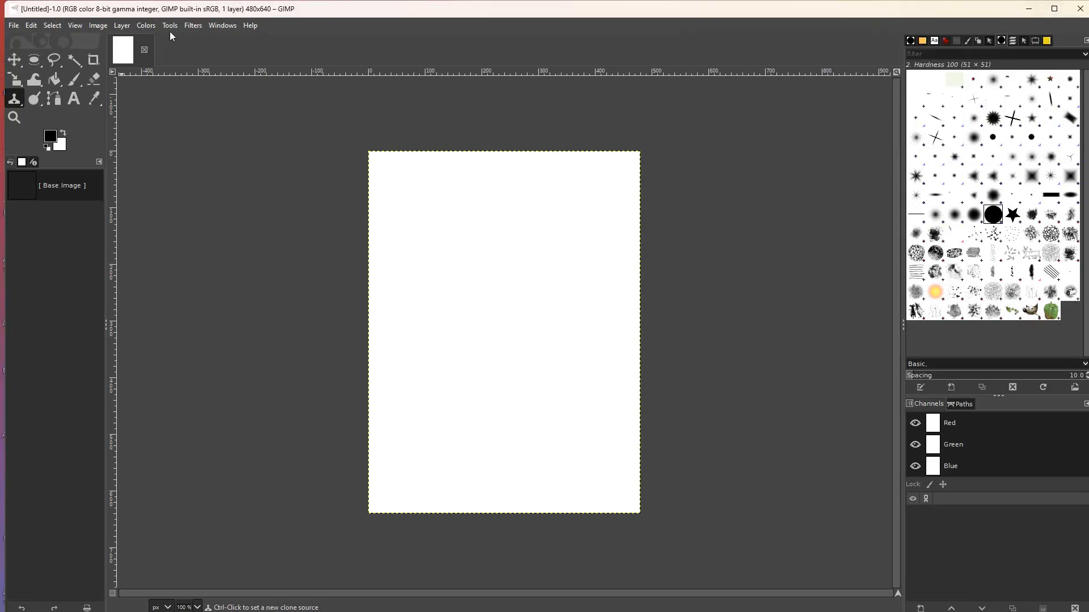
pyautogui.moveTo(7, 4); pyautogui.dragTo(395, 133)
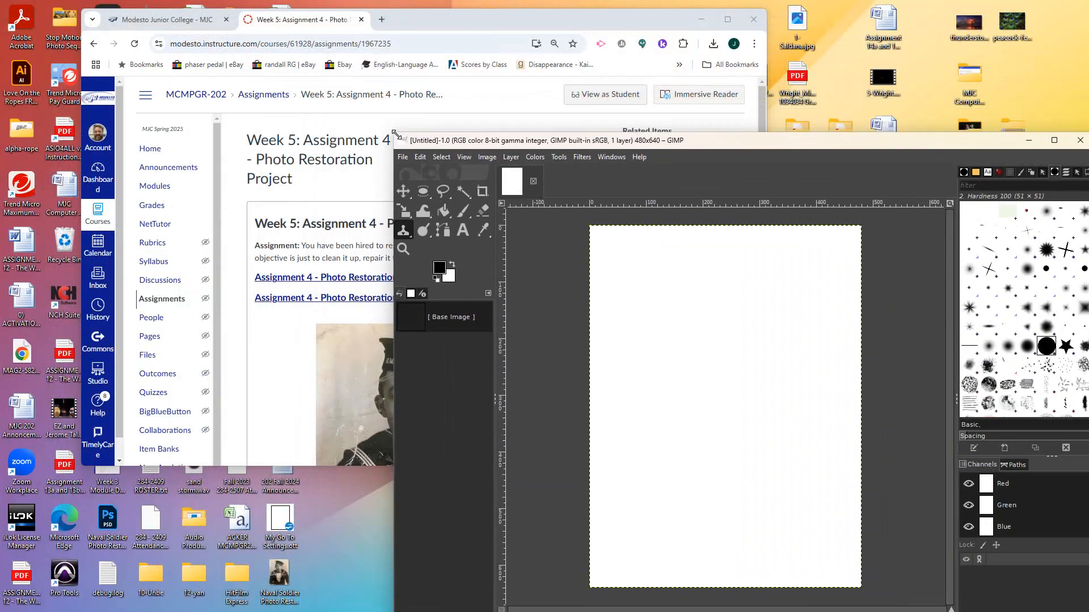
pyautogui.click(703, 20)
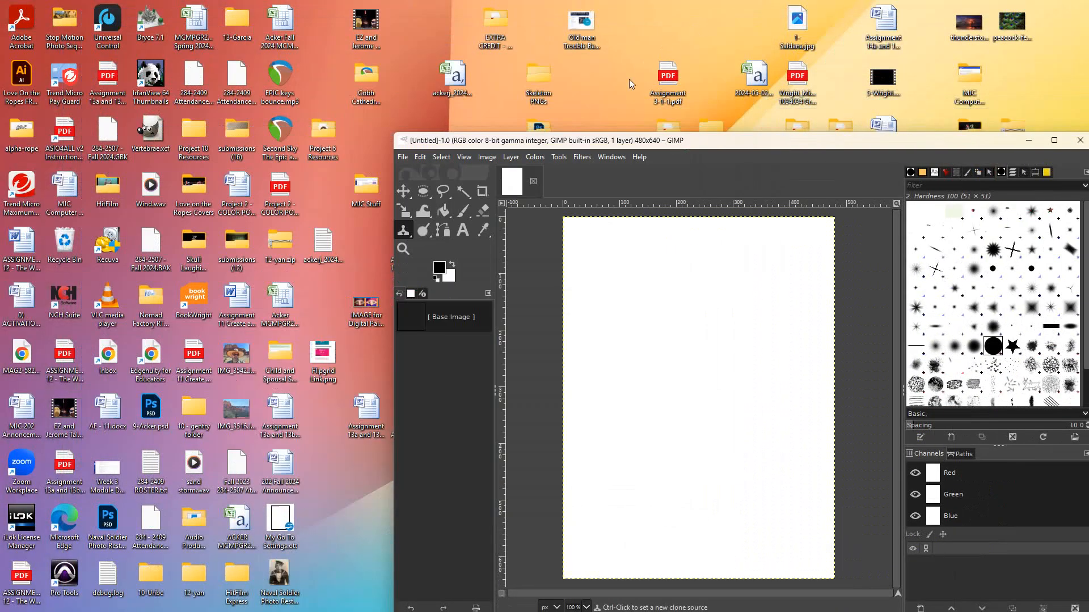
pyautogui.moveTo(617, 118); pyautogui.dragTo(618, 77)
pyautogui.moveTo(279, 579)
pyautogui.mouseDown()
pyautogui.moveTo(562, 454)
pyautogui.moveTo(666, 396)
pyautogui.moveTo(696, 357)
pyautogui.mouseUp()
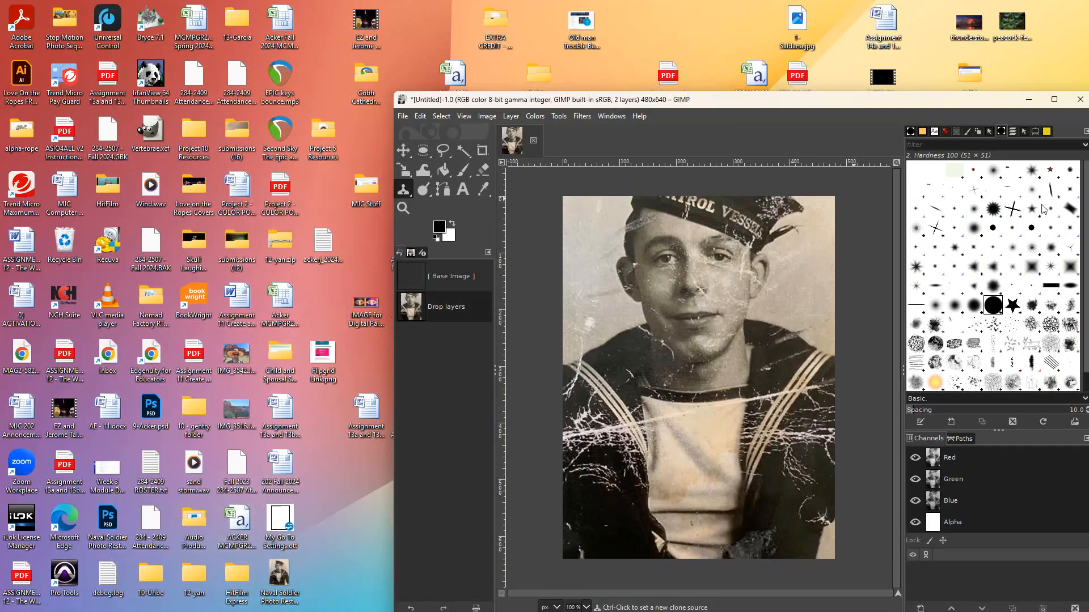
# - Move the photo layer down until the whole sailor's cap fits on the canvas, and show the layer list in the maximized window
pyautogui.moveTo(787, 101); pyautogui.dragTo(586, 36)
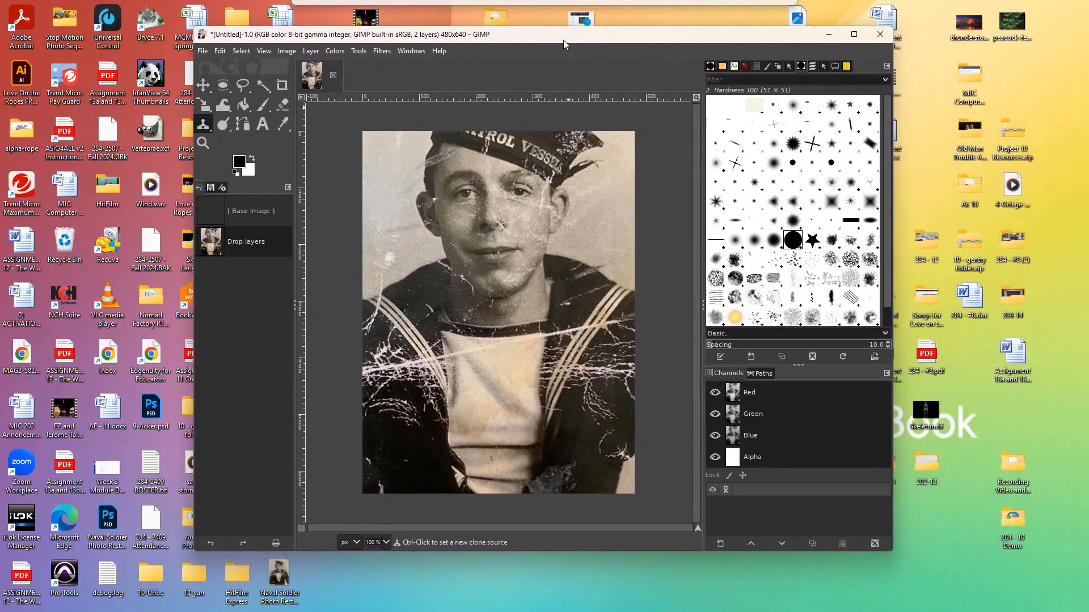
pyautogui.click(203, 85)
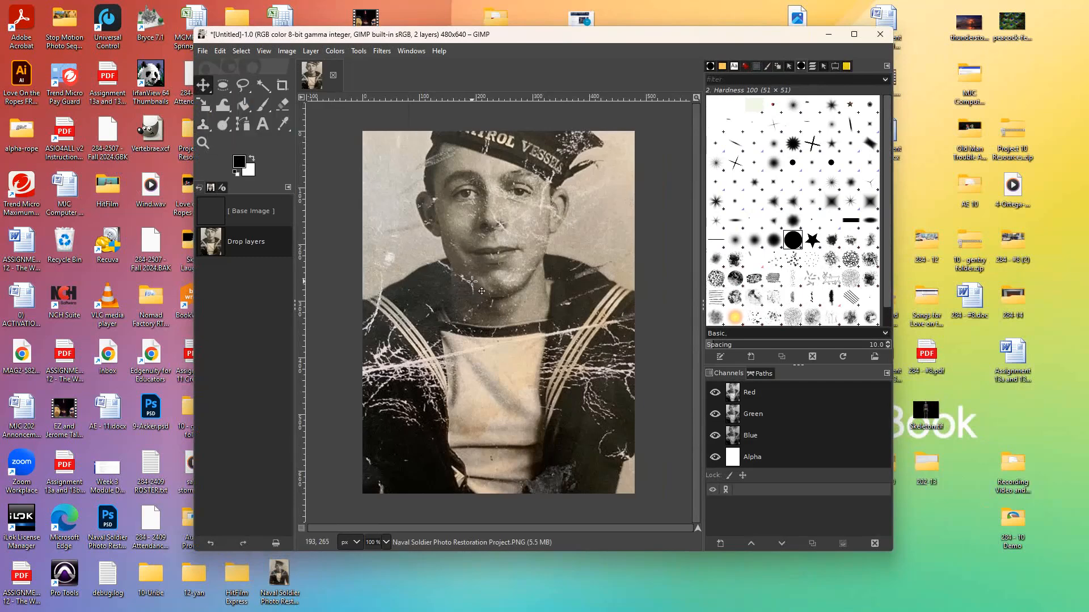
pyautogui.moveTo(472, 282); pyautogui.dragTo(472, 339)
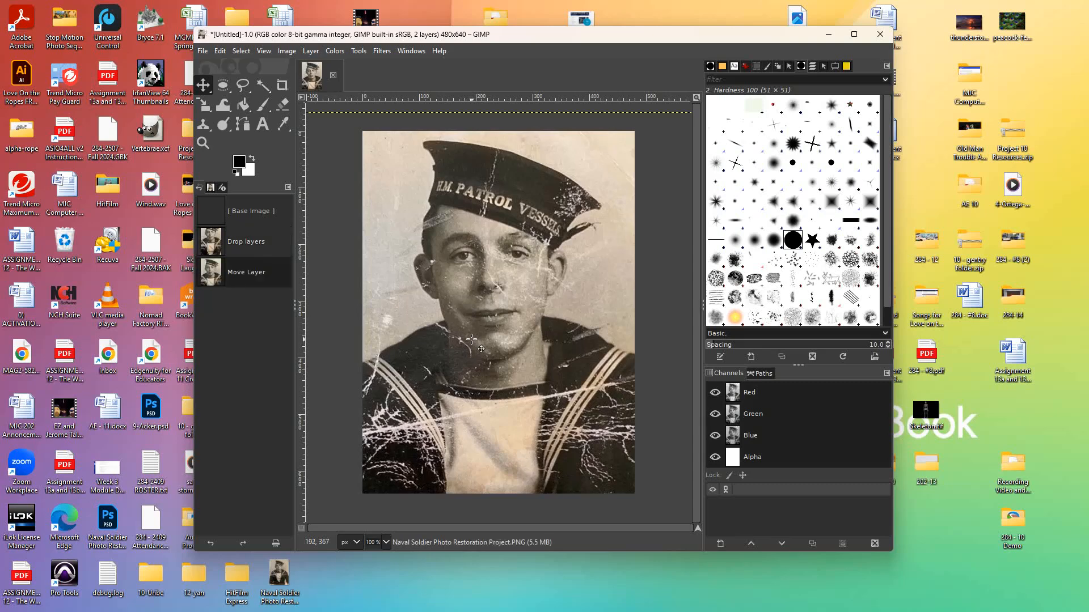
pyautogui.click(853, 34)
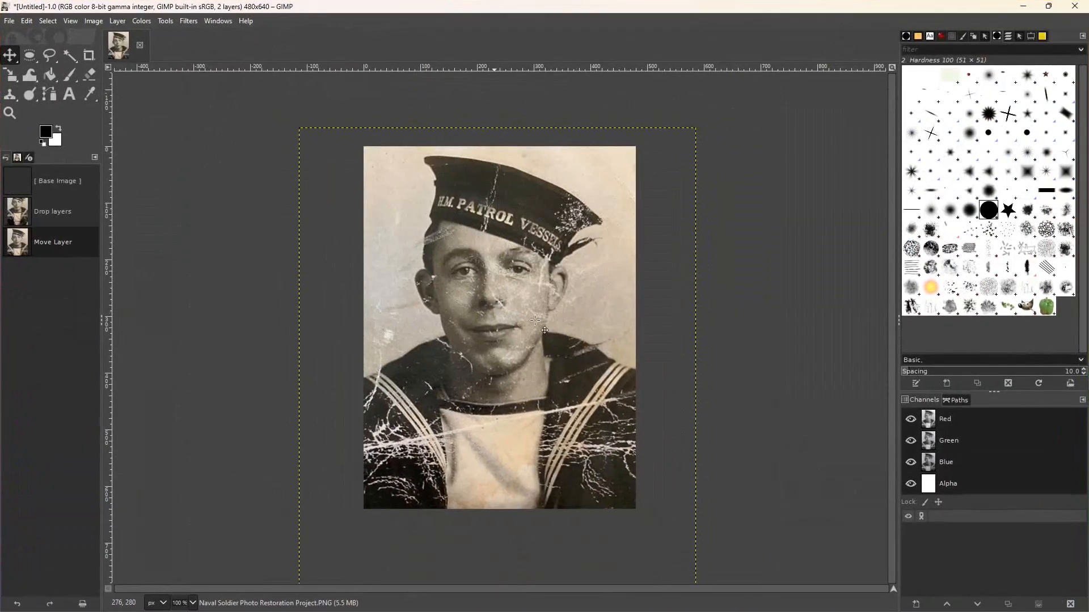
pyautogui.click(1008, 36)
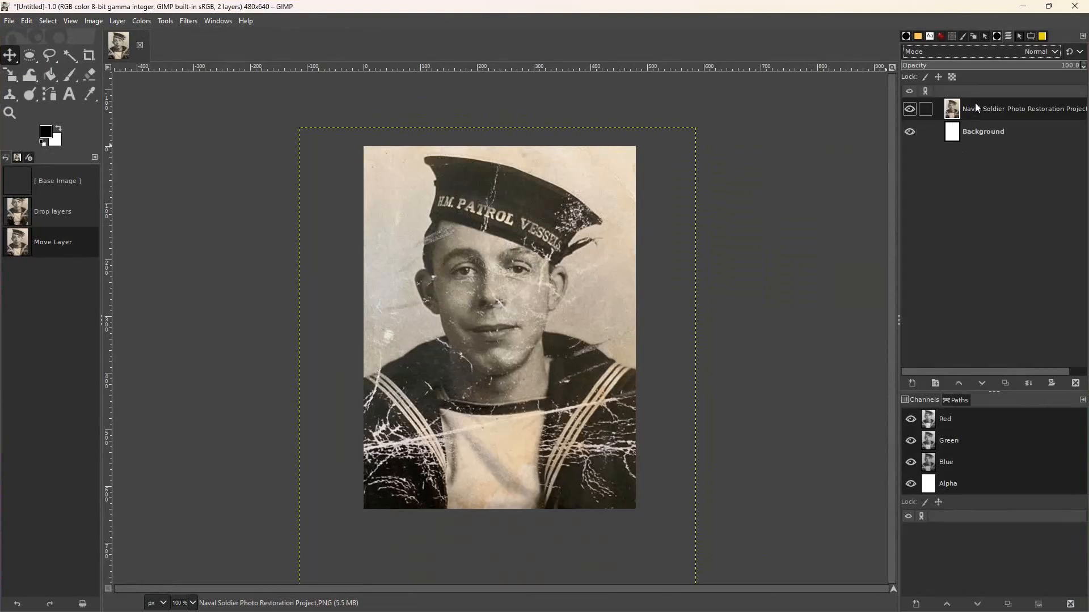
# - Try to duplicate the photo layer, cancelling the layer mask and deleting the added Eyes layer
pyautogui.moveTo(987, 109); pyautogui.dragTo(1009, 259)
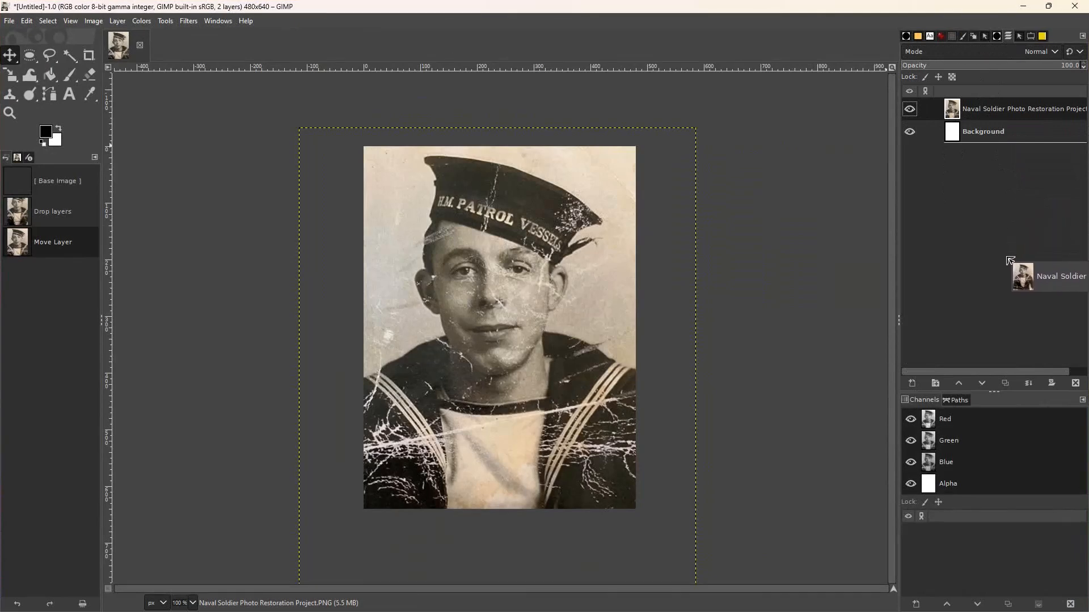
pyautogui.moveTo(1010, 260); pyautogui.dragTo(1051, 384)
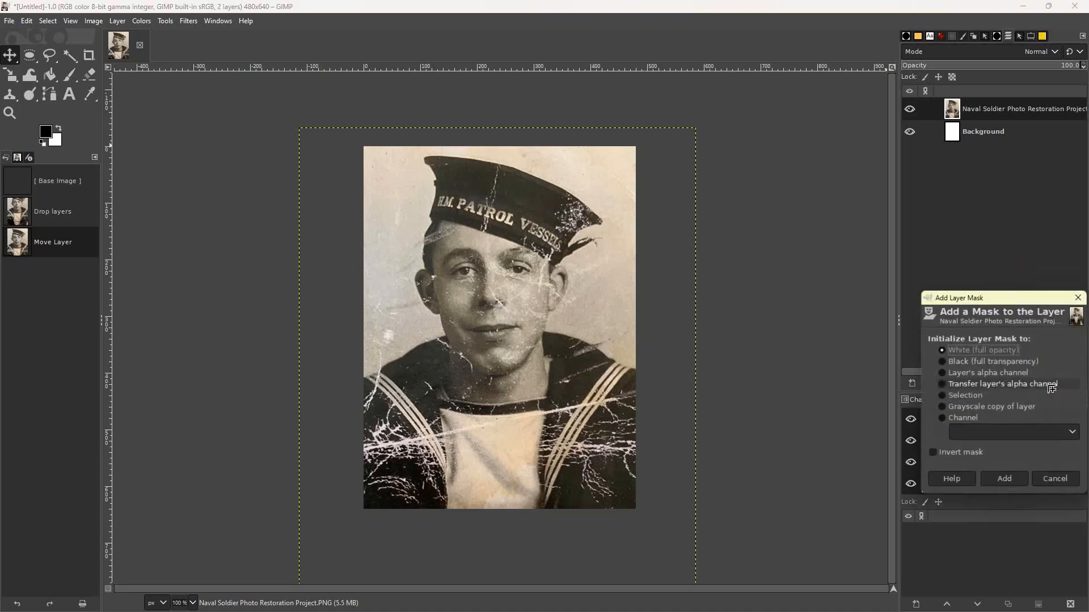
pyautogui.click(1049, 481)
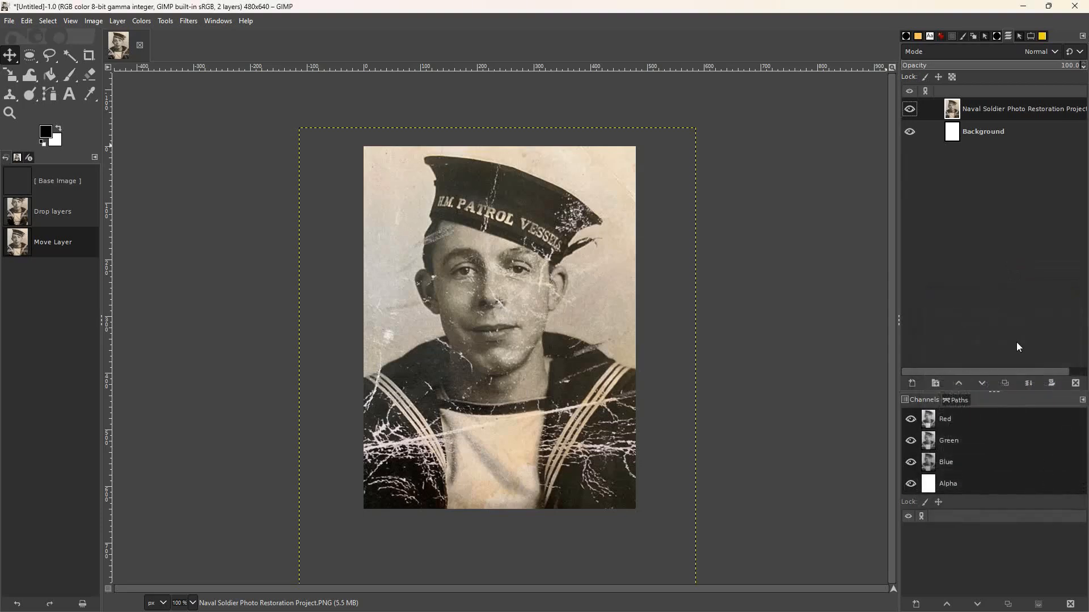
pyautogui.moveTo(983, 120); pyautogui.dragTo(907, 385)
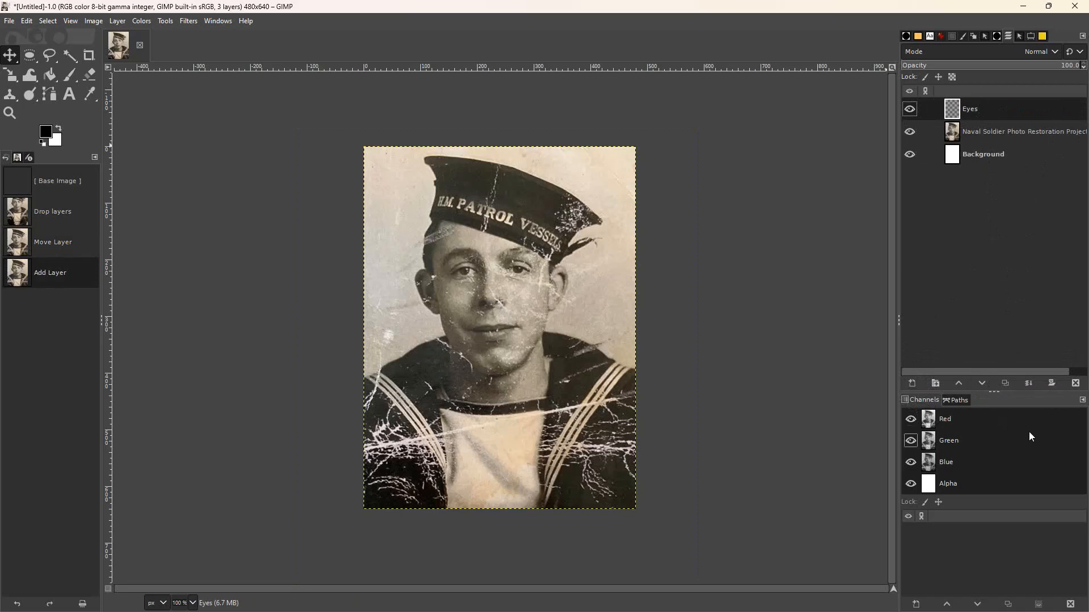
pyautogui.click(1075, 384)
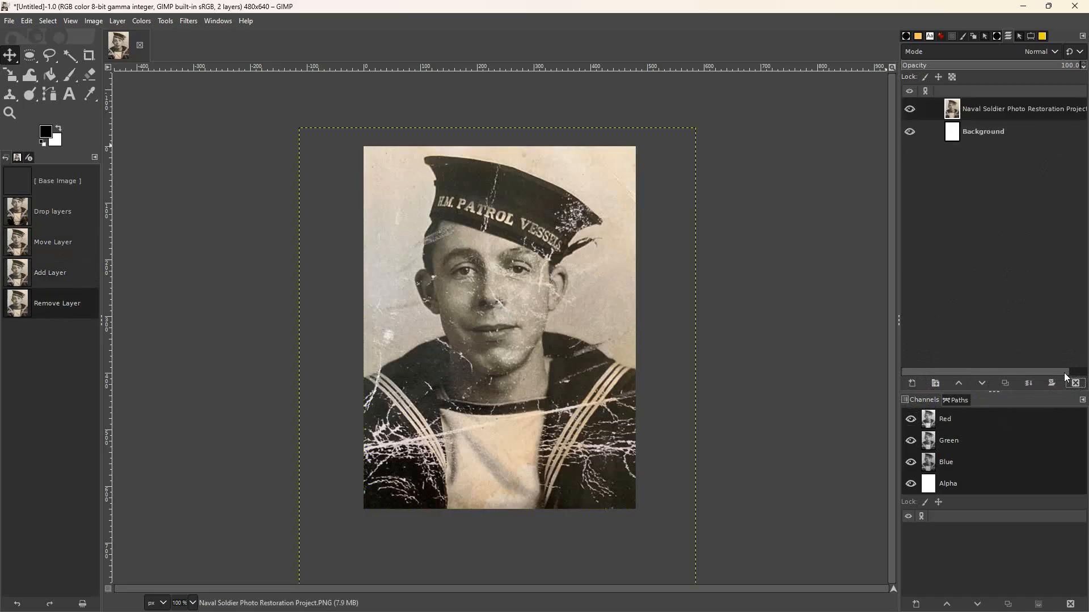
# - Duplicate the Naval Soldier photo layer
pyautogui.rightClick(987, 110)
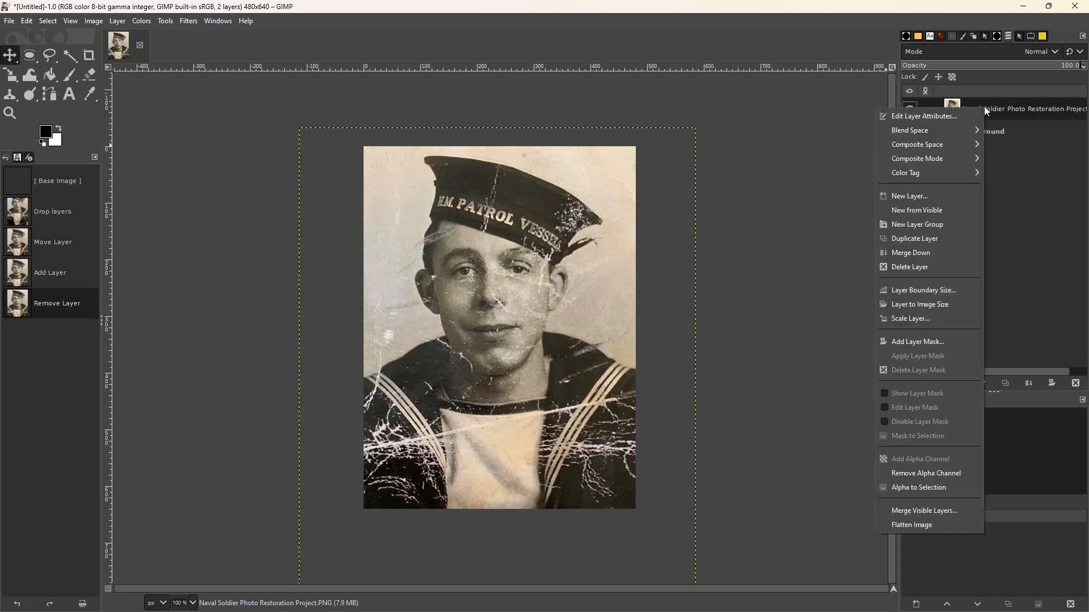
pyautogui.click(989, 222)
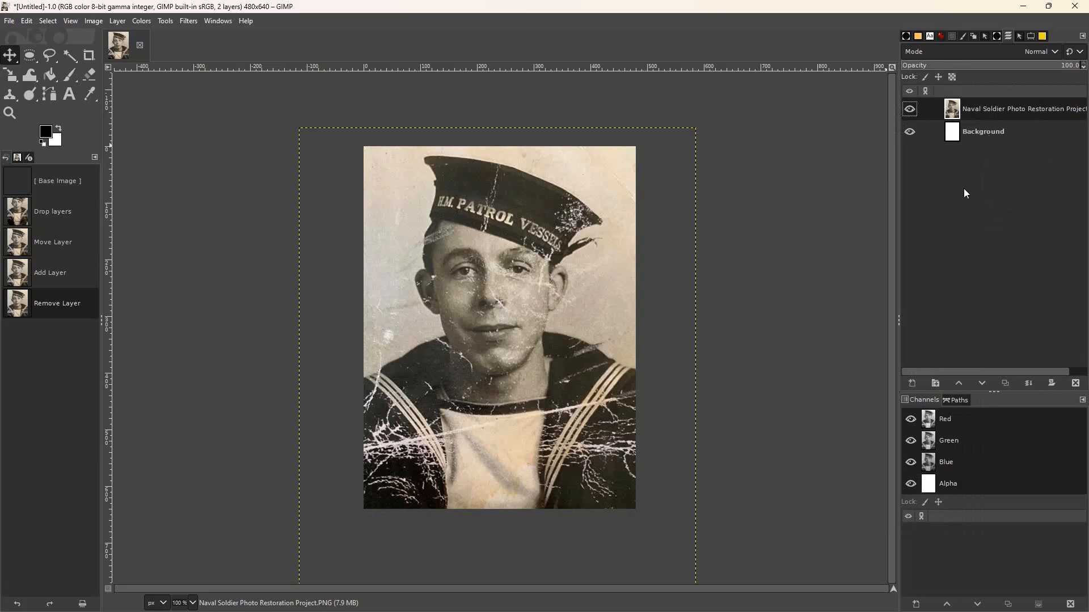
pyautogui.rightClick(995, 116)
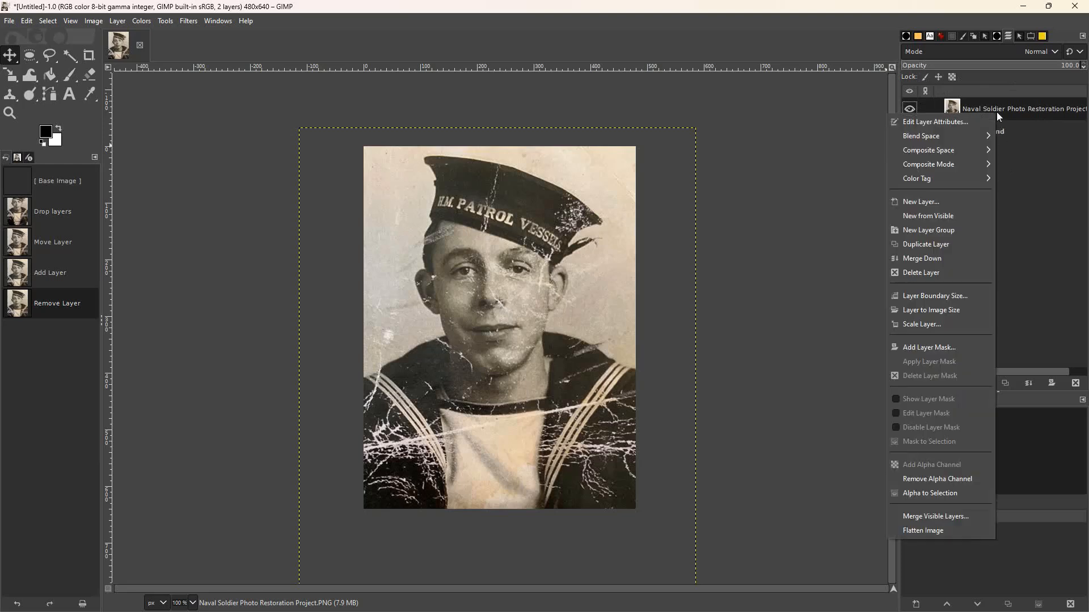
pyautogui.click(919, 244)
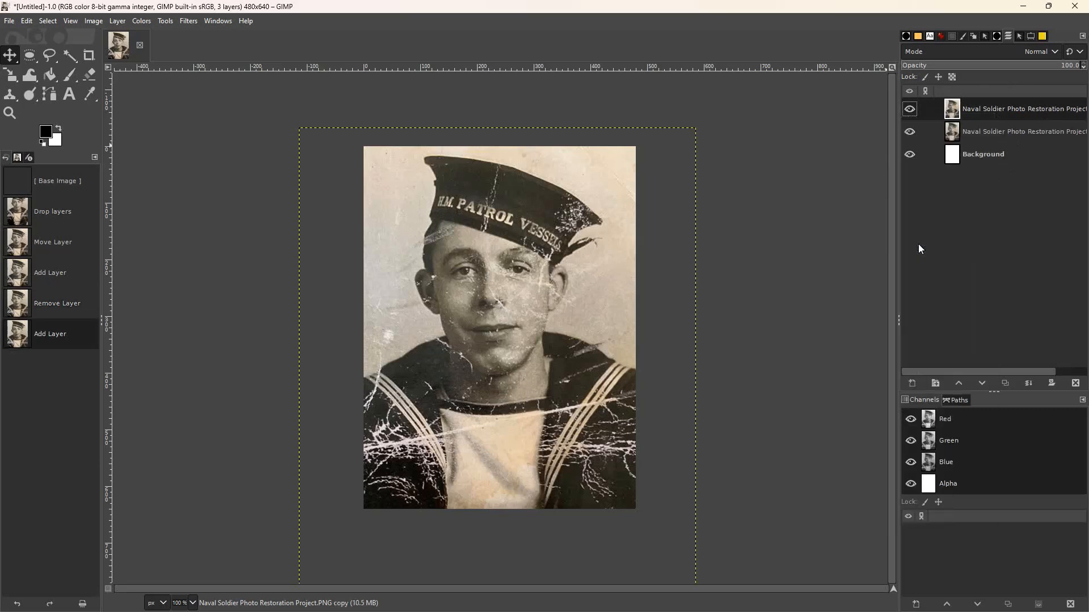
# - Rename the lower of the two photo layers as Original
pyautogui.click(986, 132)
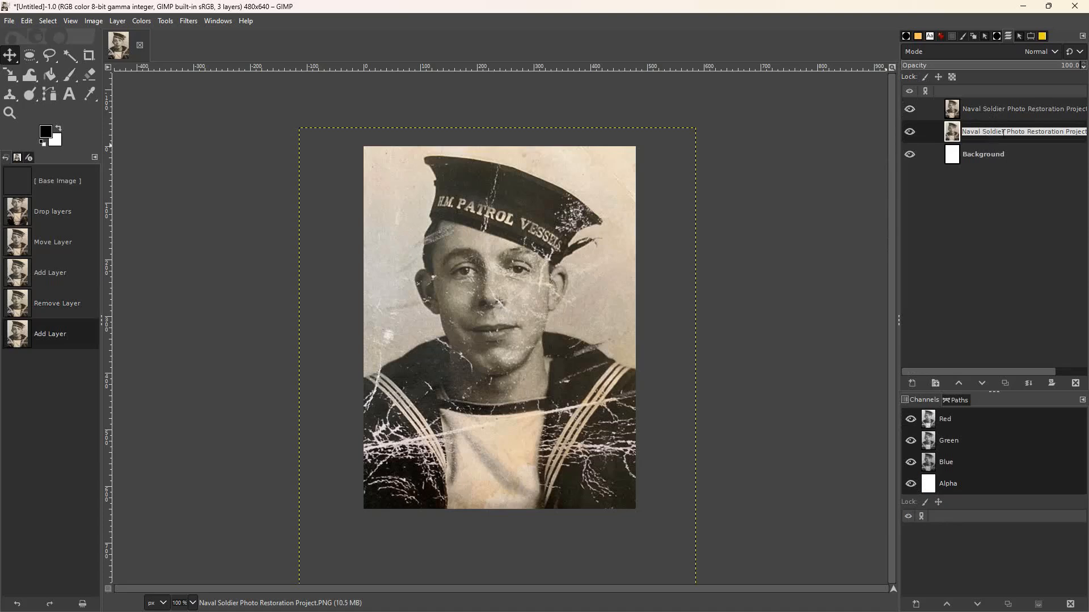
pyautogui.click(985, 132)
pyautogui.tripleClick(1004, 133)
pyautogui.tripleClick(1003, 133)
pyautogui.write('Uned')
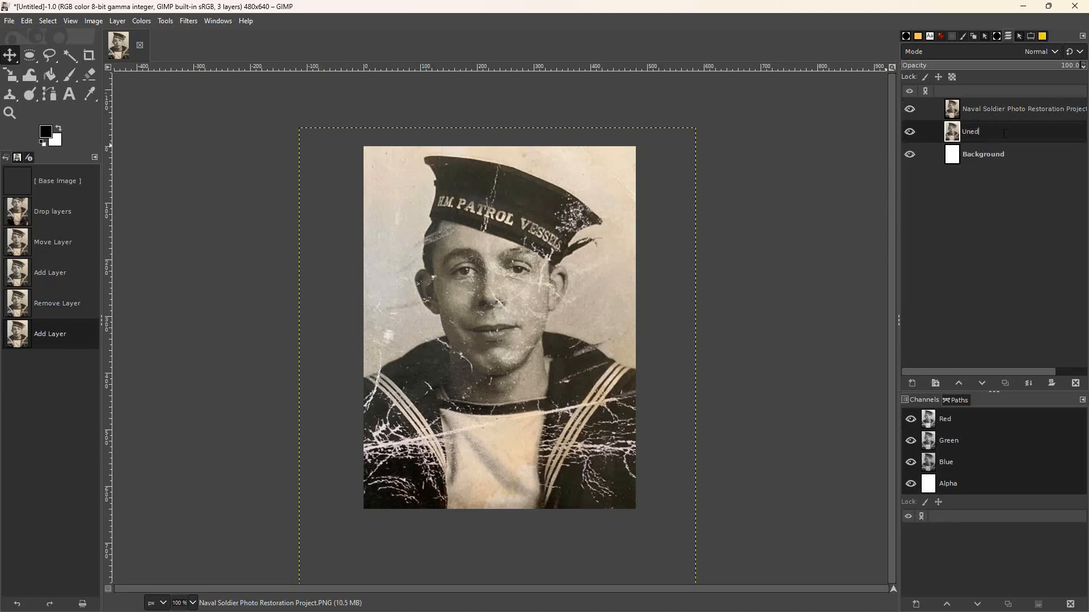
pyautogui.press('BackSpace')
pyautogui.press('BackSpace')
pyautogui.press('BackSpace')
pyautogui.write('Original')
# - Rename the upper photo layer as Edited
pyautogui.doubleClick(998, 110)
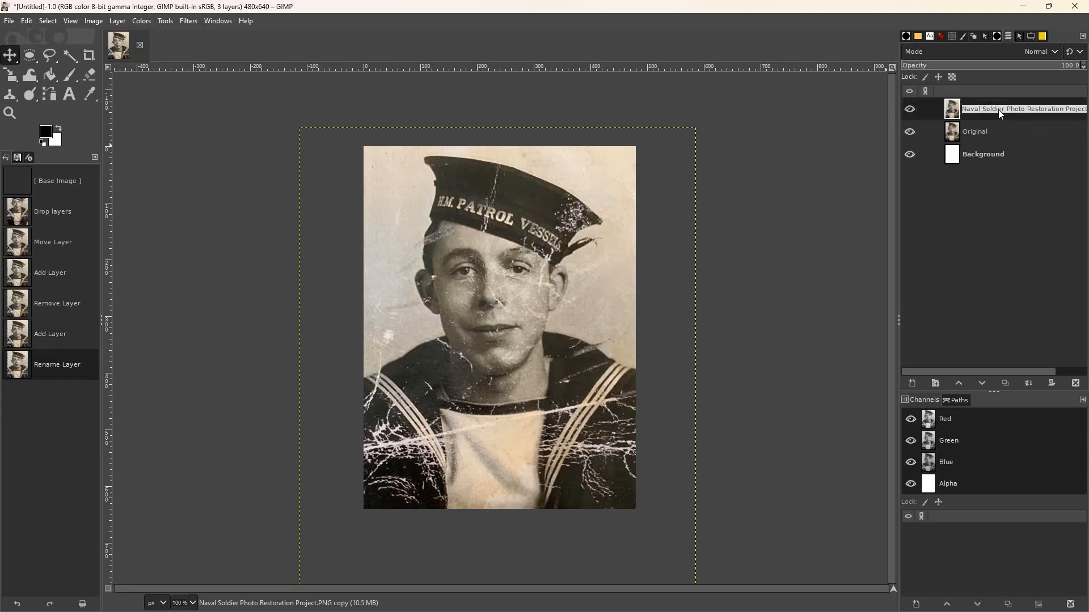
pyautogui.write('Edited')
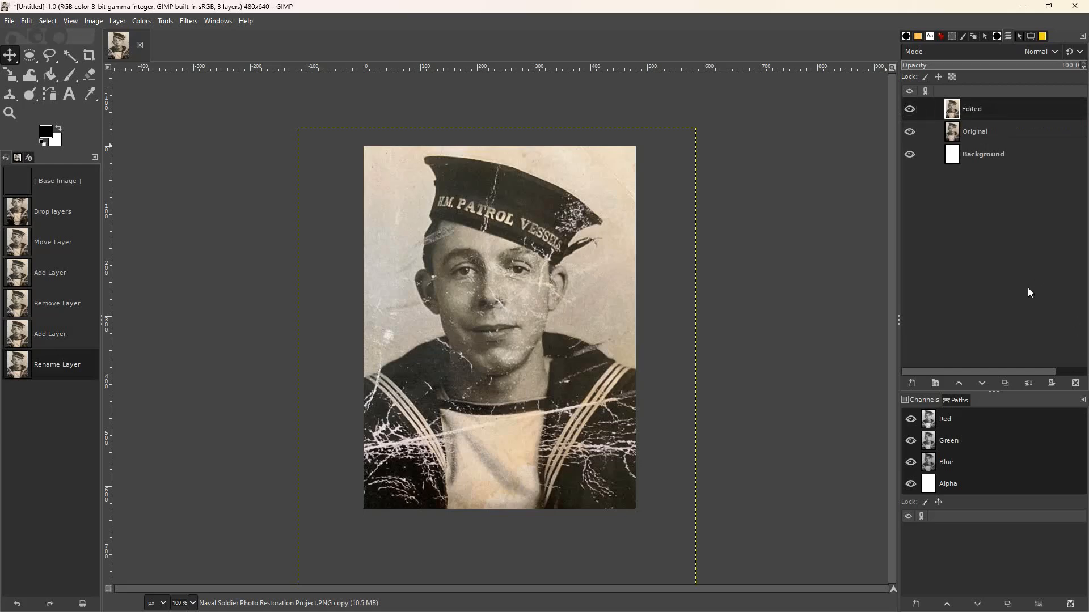
pyautogui.press('Return')
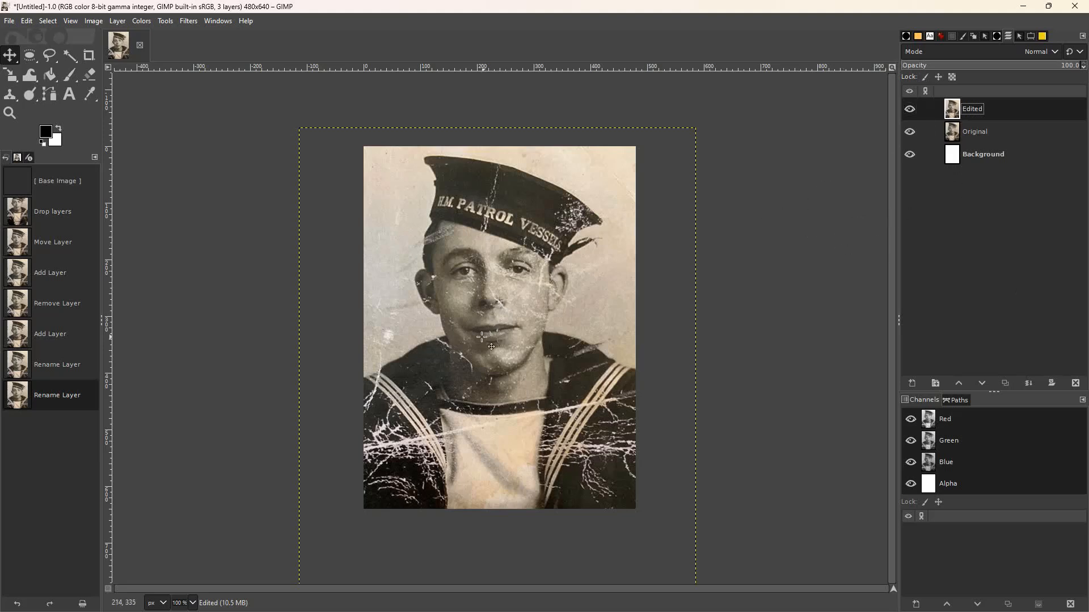
# - Copy an elliptical patch of clean dark cap fabric onto the upper part of the cap's vertical crack and anchor it
pyautogui.click(9, 113)
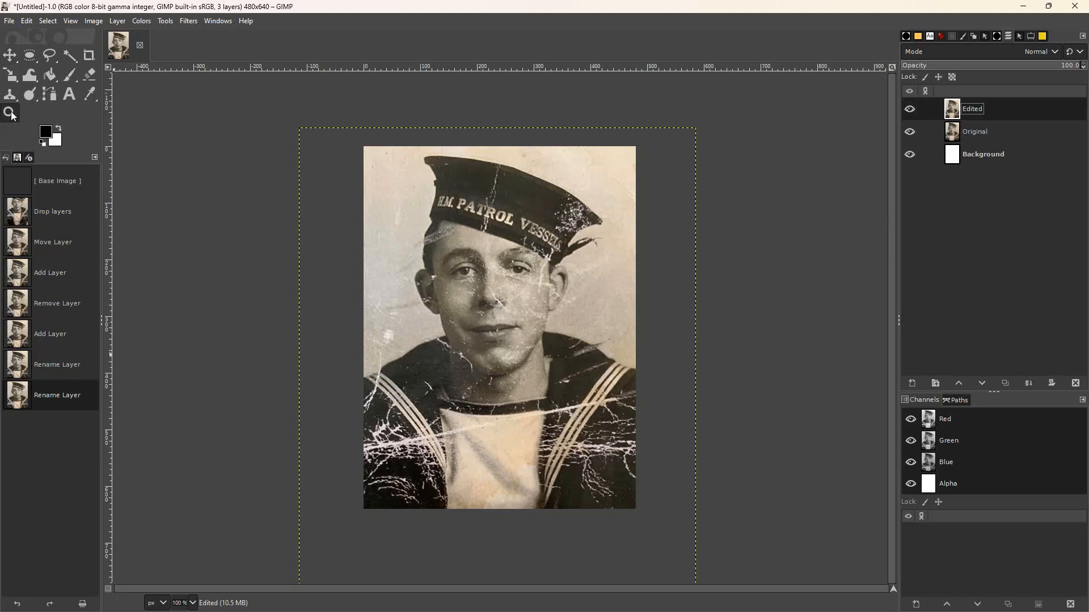
pyautogui.click(293, 280)
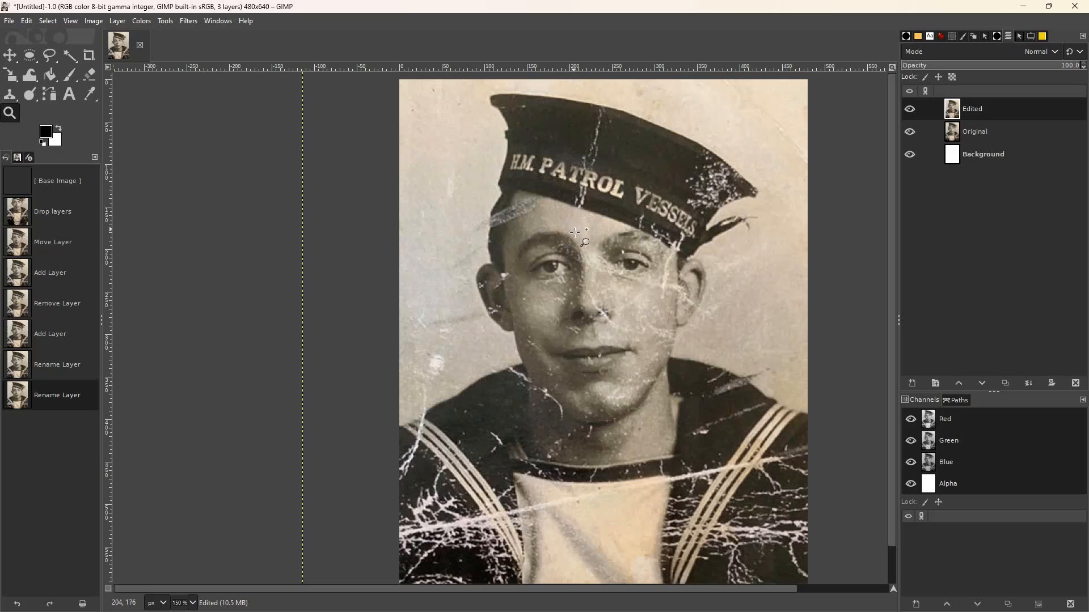
pyautogui.click(29, 56)
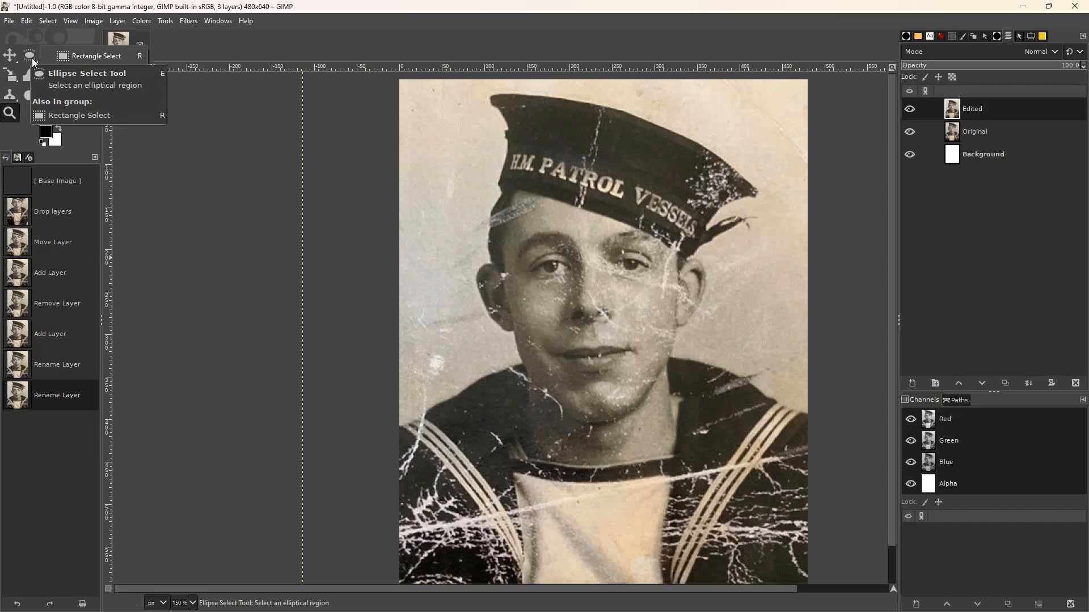
pyautogui.click(31, 57)
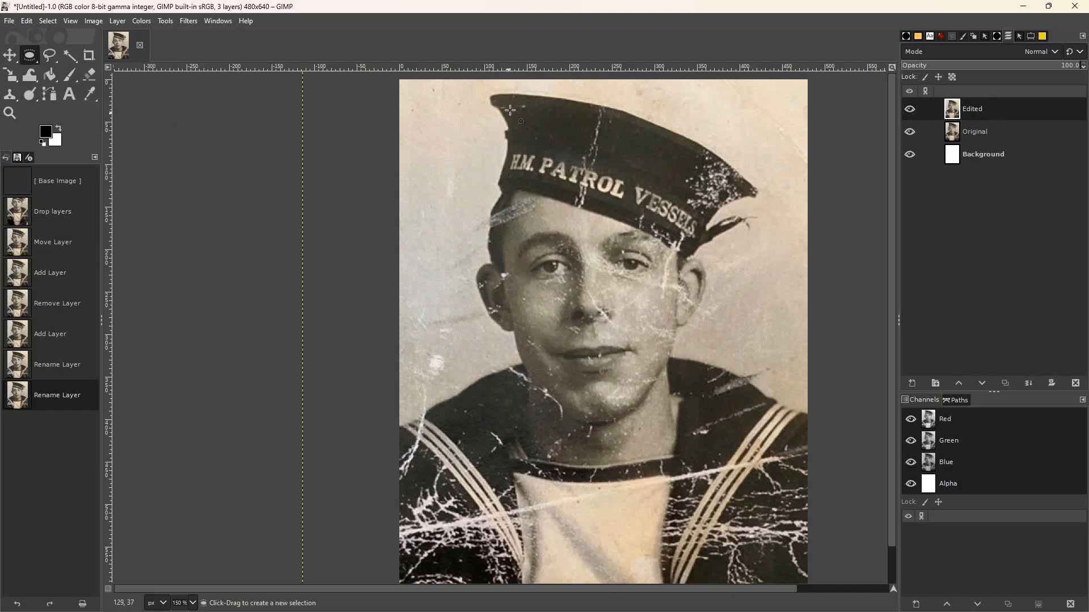
pyautogui.moveTo(529, 111); pyautogui.dragTo(593, 152)
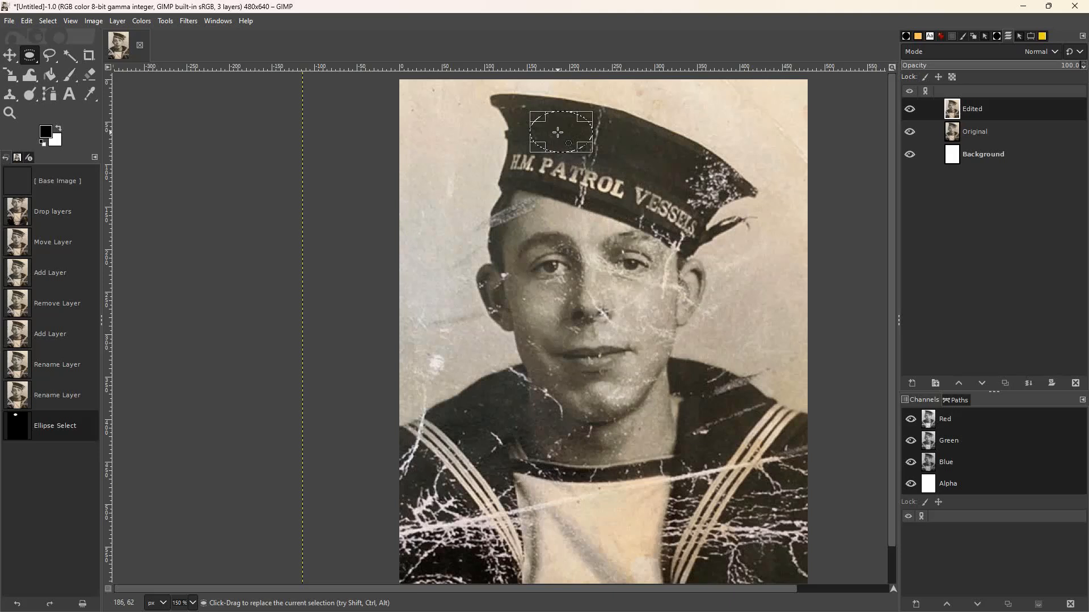
pyautogui.press('shift')
pyautogui.hotkey('shift', 'alt')
pyautogui.moveTo(560, 130); pyautogui.dragTo(590, 133)
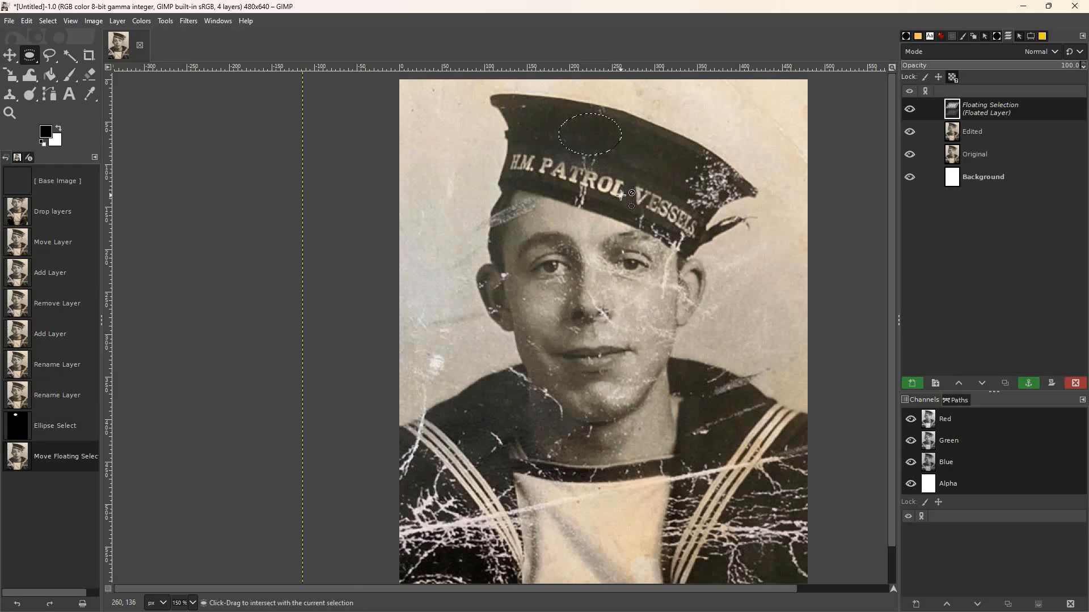
pyautogui.click(652, 165)
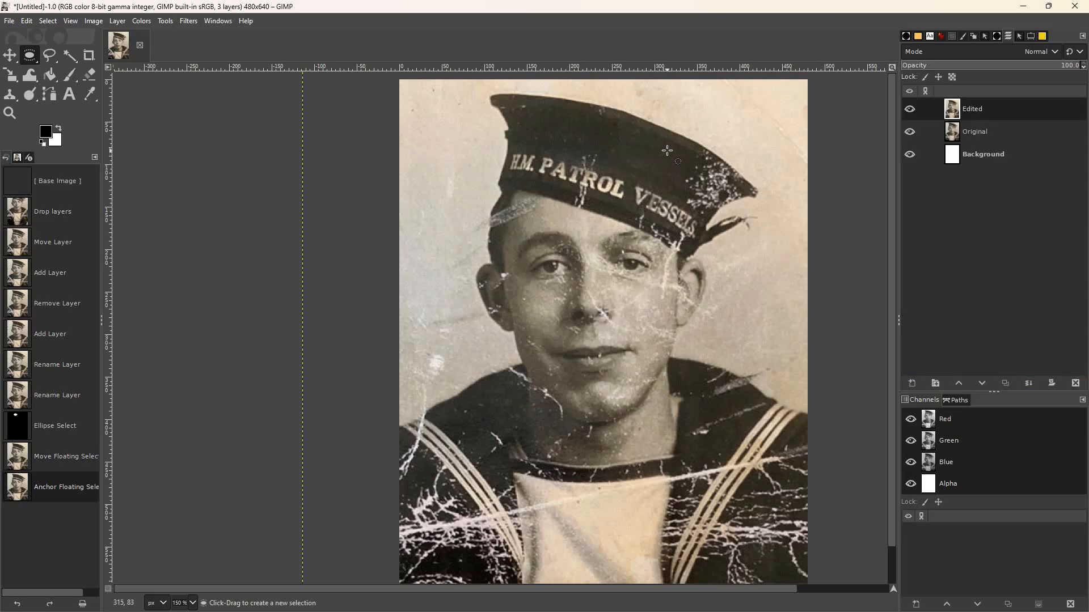
# - Copy two elliptical patches of clean fabric over the inner edge of the white damage at the cap's right end, anchoring each
pyautogui.moveTo(661, 142); pyautogui.dragTo(691, 184)
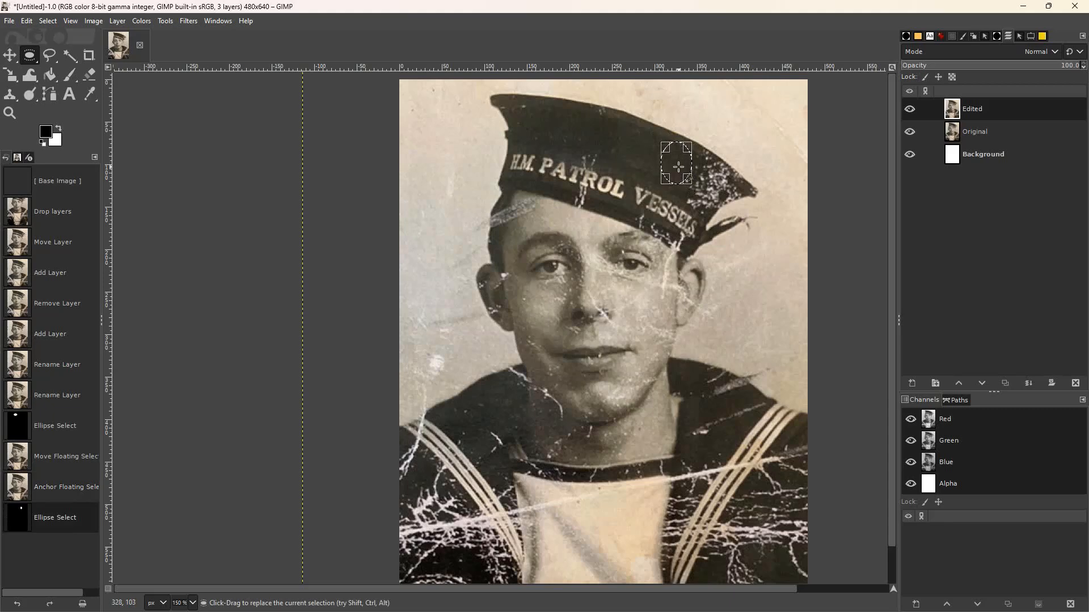
pyautogui.hotkey('alt', 'shift')
pyautogui.moveTo(676, 164); pyautogui.dragTo(695, 190)
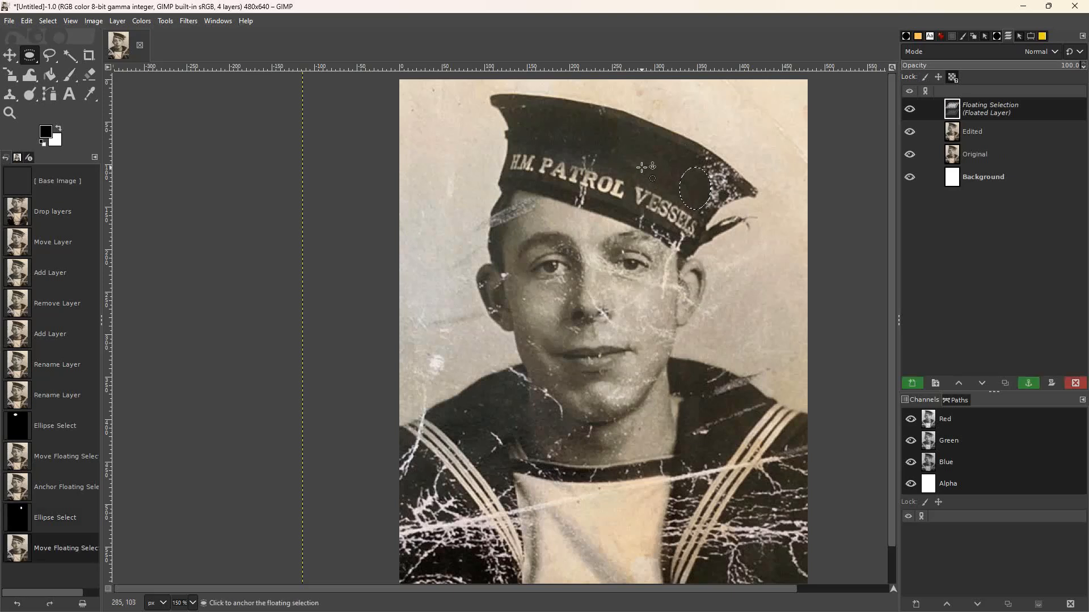
pyautogui.click(682, 184)
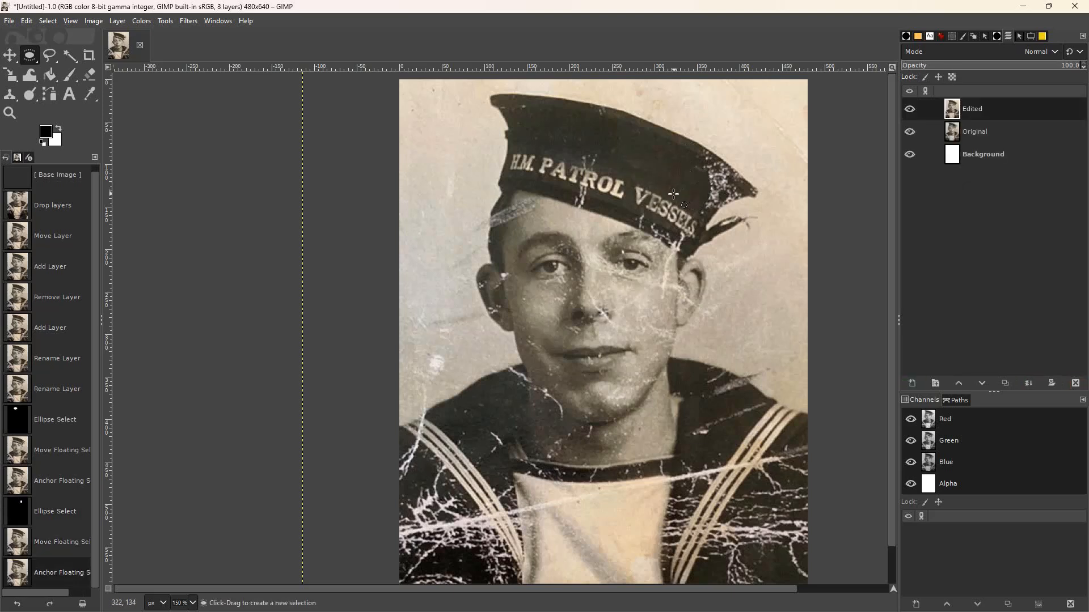
pyautogui.moveTo(661, 147); pyautogui.dragTo(689, 179)
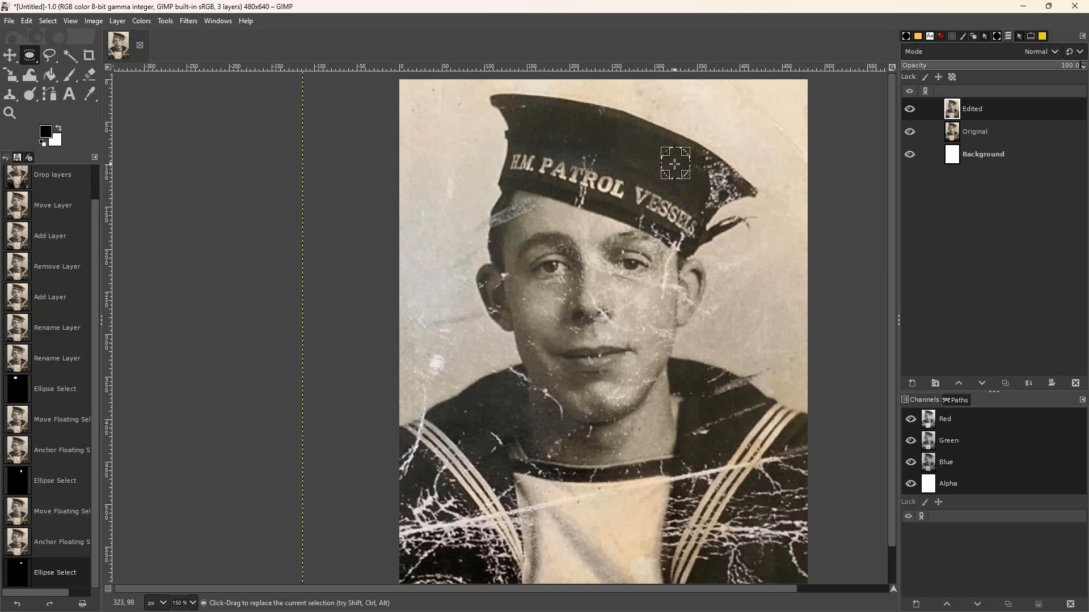
pyautogui.moveTo(675, 164); pyautogui.dragTo(699, 176)
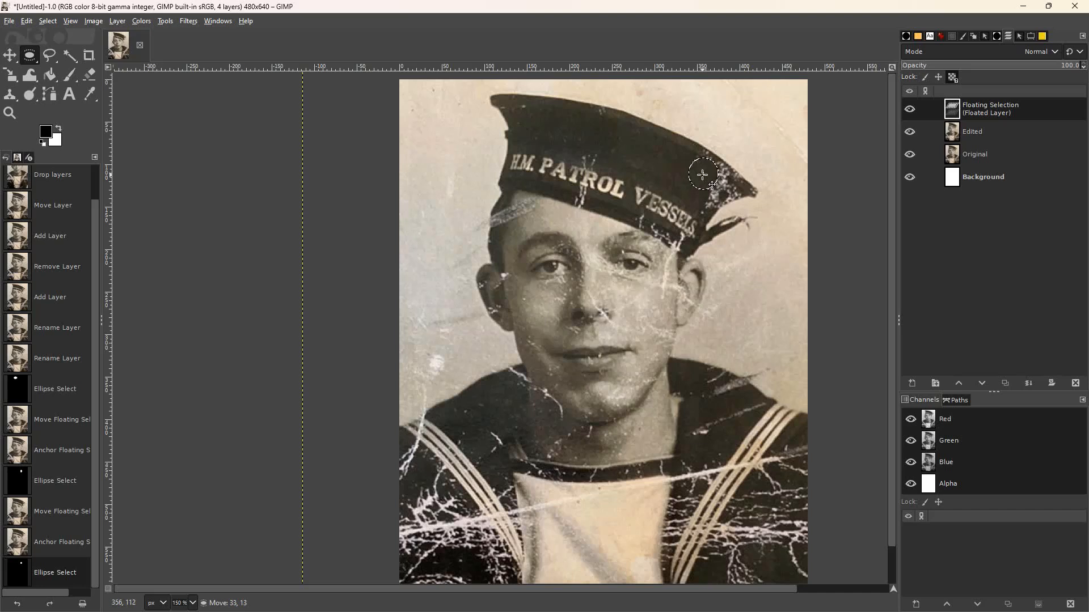
pyautogui.moveTo(699, 175); pyautogui.dragTo(697, 173)
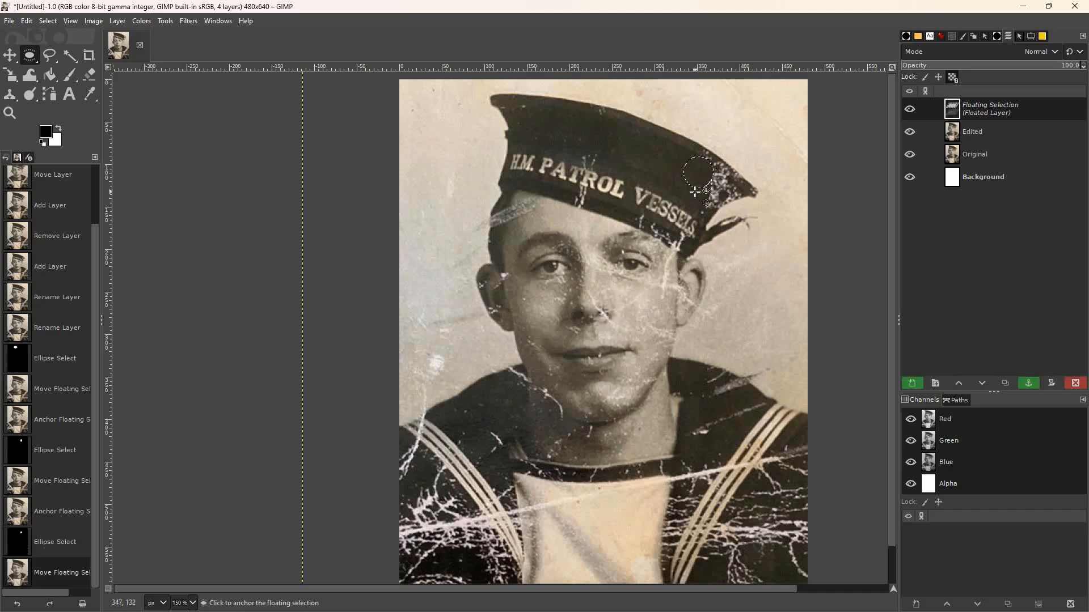
pyautogui.click(688, 190)
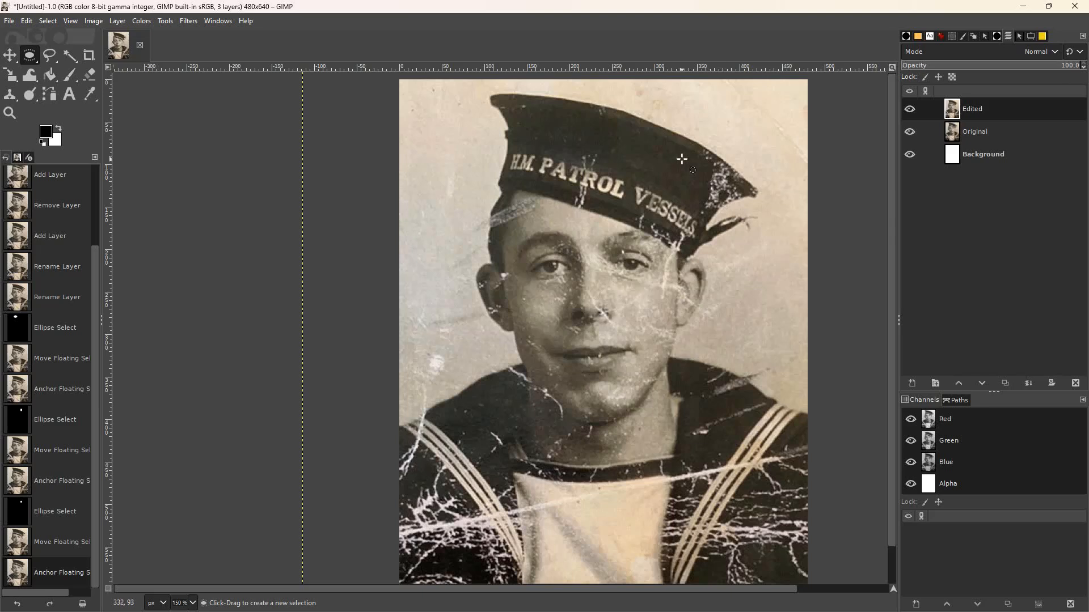
# - Copy a flat elliptical patch of dark fabric onto the lower part of the cap's white damage, above the lettering's end, and anchor it
pyautogui.moveTo(697, 167); pyautogui.dragTo(663, 189)
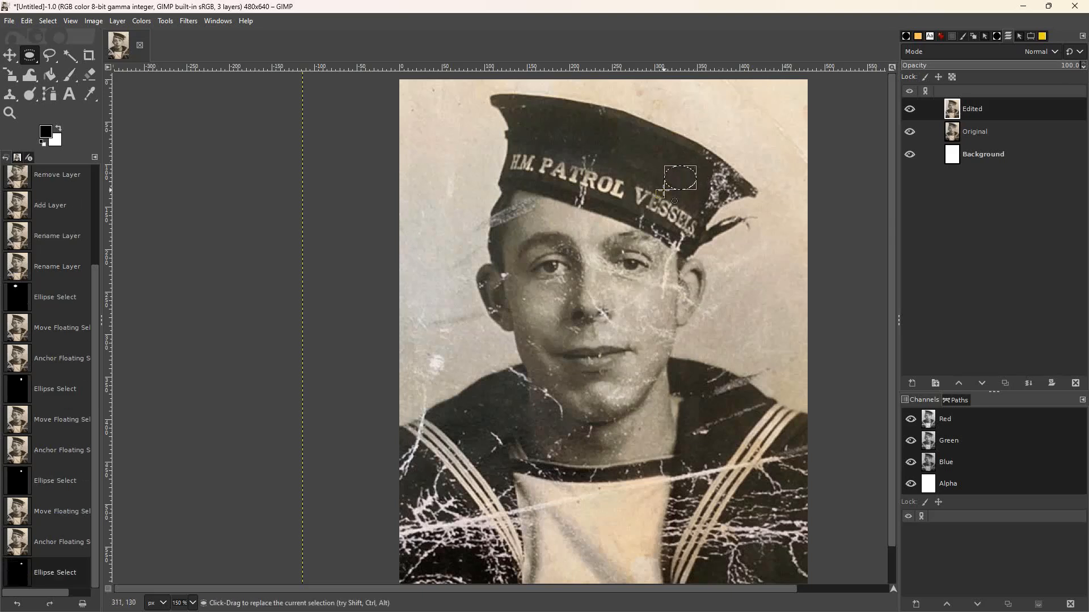
pyautogui.hotkey('alt', 'shift')
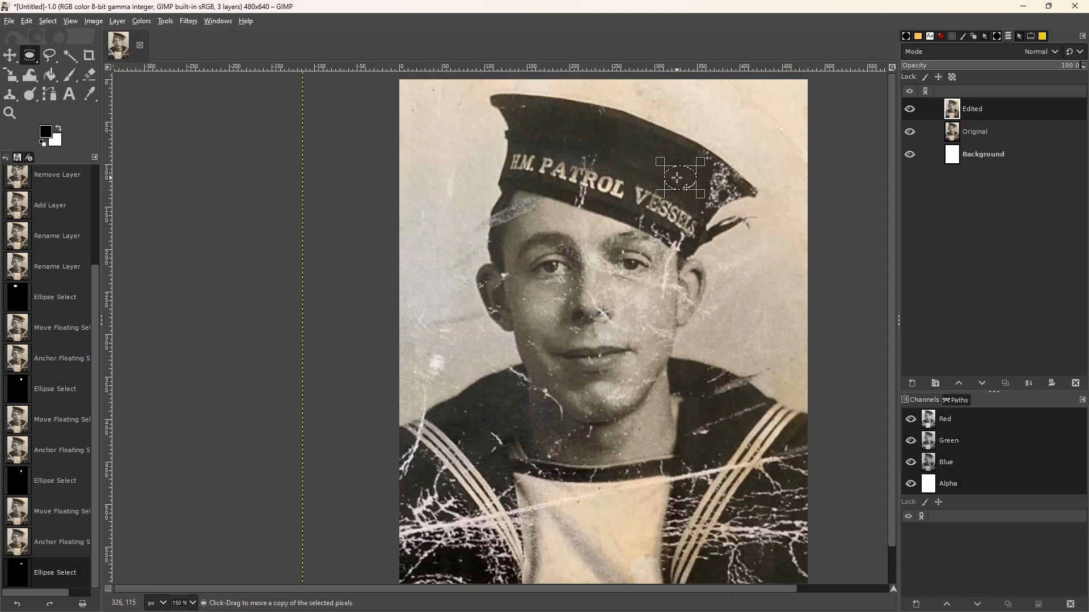
pyautogui.moveTo(678, 178); pyautogui.dragTo(702, 202)
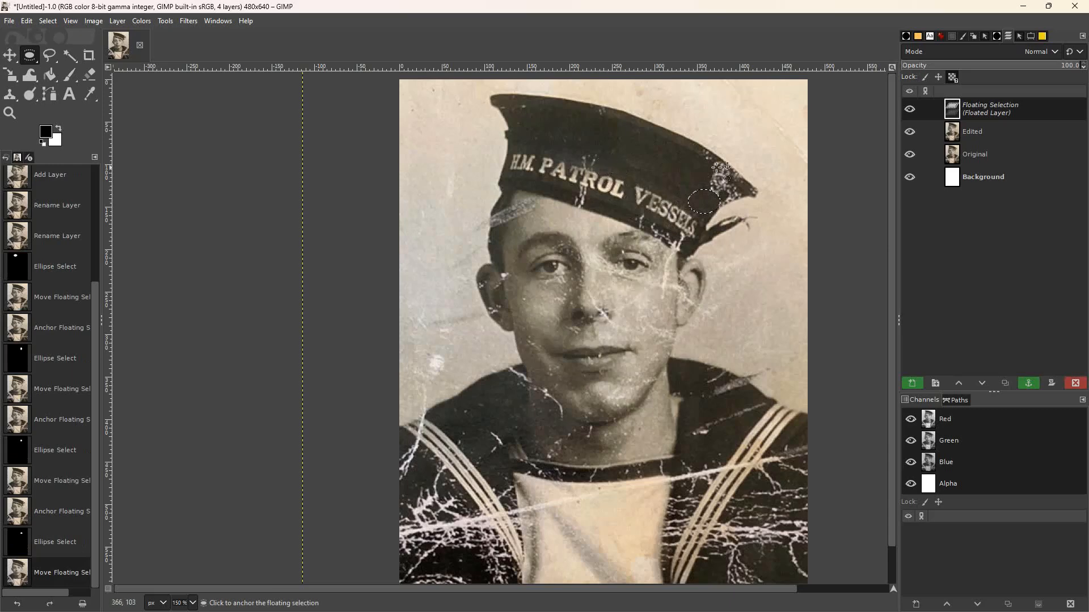
pyautogui.click(688, 170)
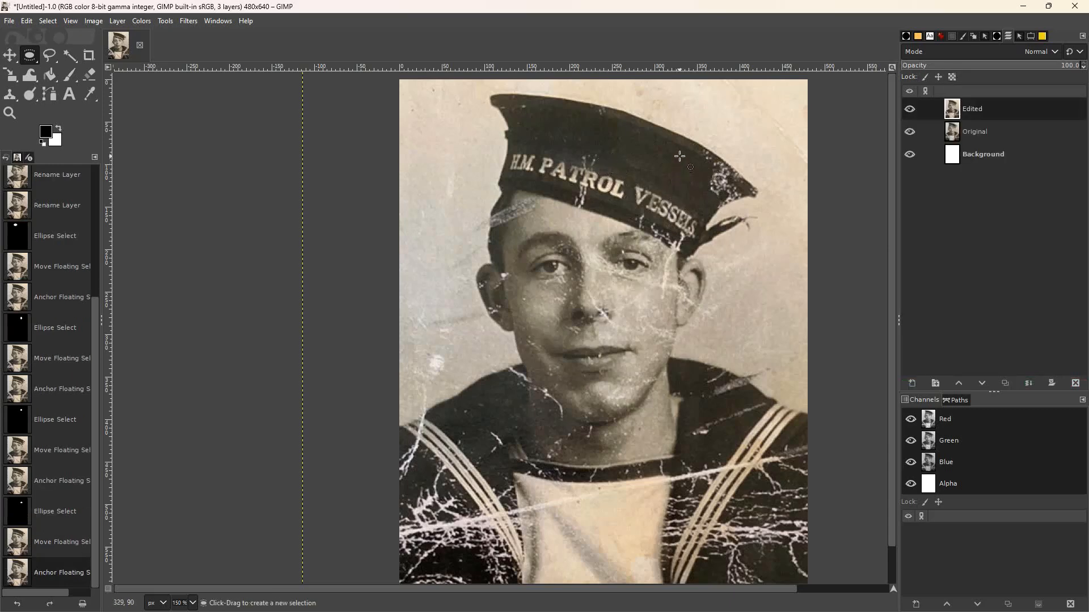
# - Copy a tall elliptical patch of clean fabric over the middle of the cap's white damage, undoing the first move, and anchor it
pyautogui.moveTo(681, 152); pyautogui.dragTo(704, 192)
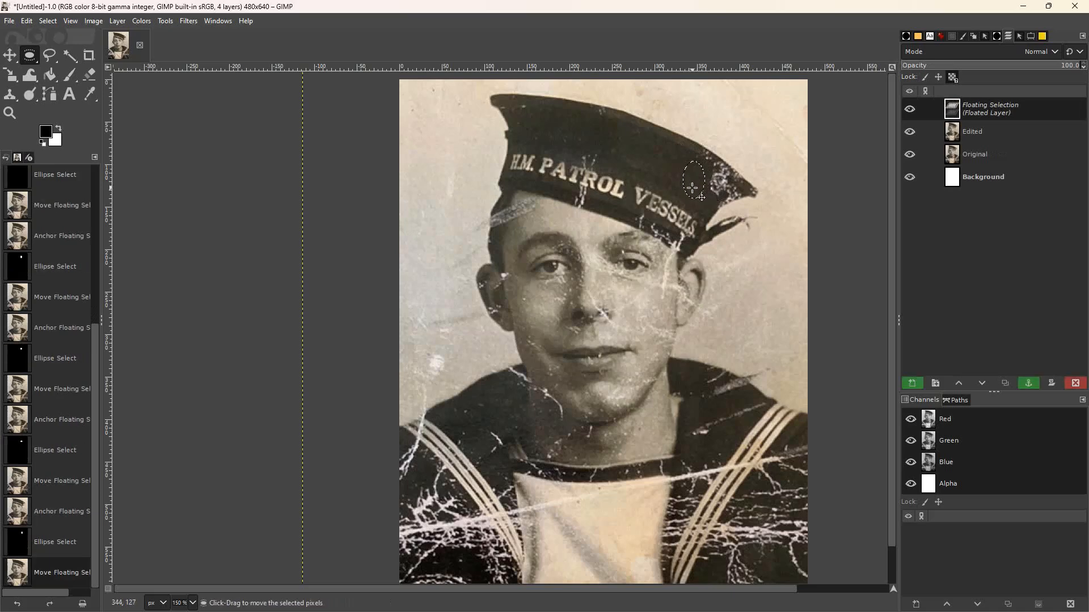
pyautogui.press('ctrl')
pyautogui.hotkey('ctrl', 'z')
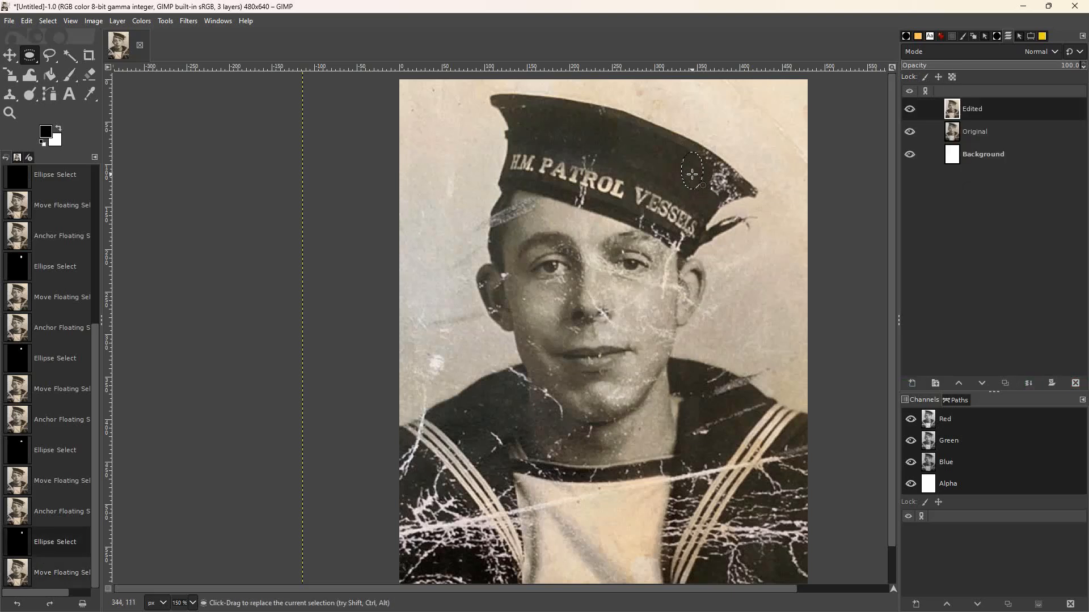
pyautogui.press('shift')
pyautogui.hotkey('ctrl', 'alt')
pyautogui.keyDown('ctrl'); pyautogui.keyDown('alt'); pyautogui.moveTo(692, 169); pyautogui.dragTo(711, 181); pyautogui.keyUp('alt'); pyautogui.keyUp('ctrl')
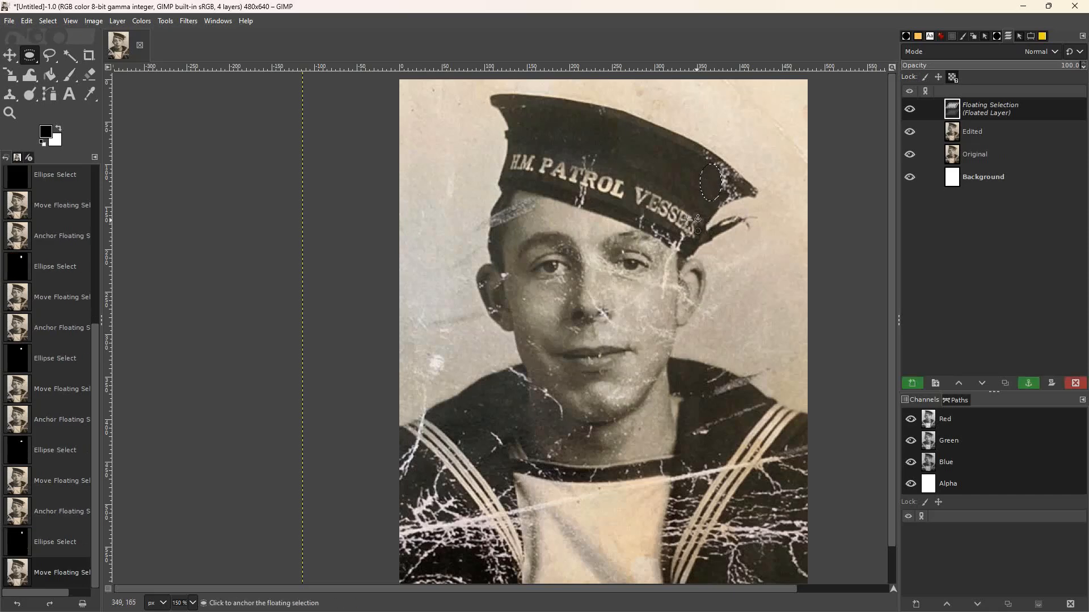
pyautogui.click(682, 178)
# - Copy two small elliptical patches of clean dark fabric over the white damage towards the cap's right tip, anchoring each
pyautogui.moveTo(695, 164); pyautogui.dragTo(710, 182)
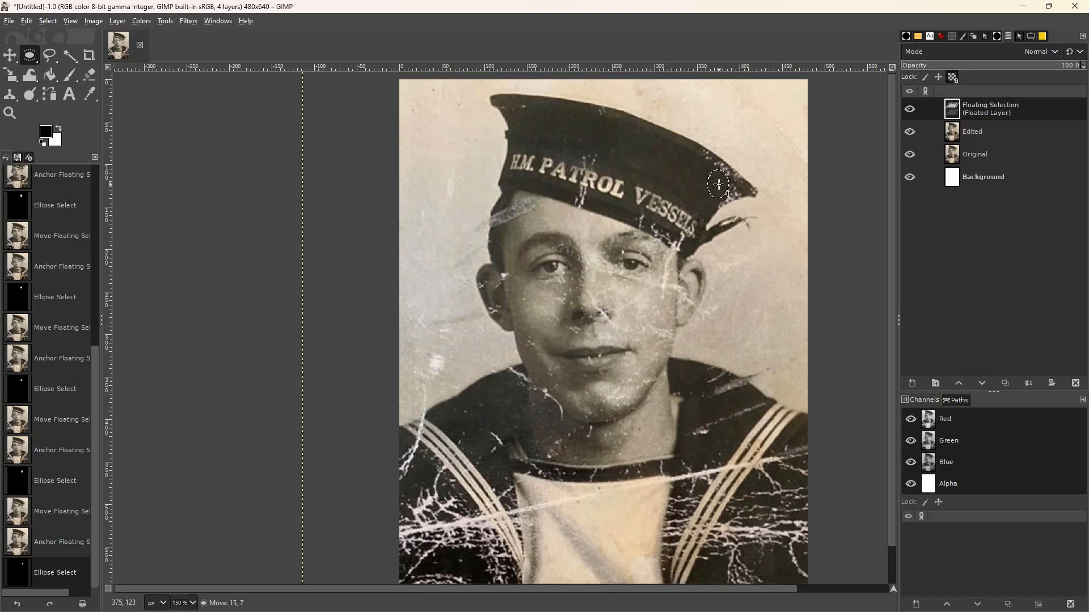
pyautogui.moveTo(719, 184); pyautogui.dragTo(718, 185)
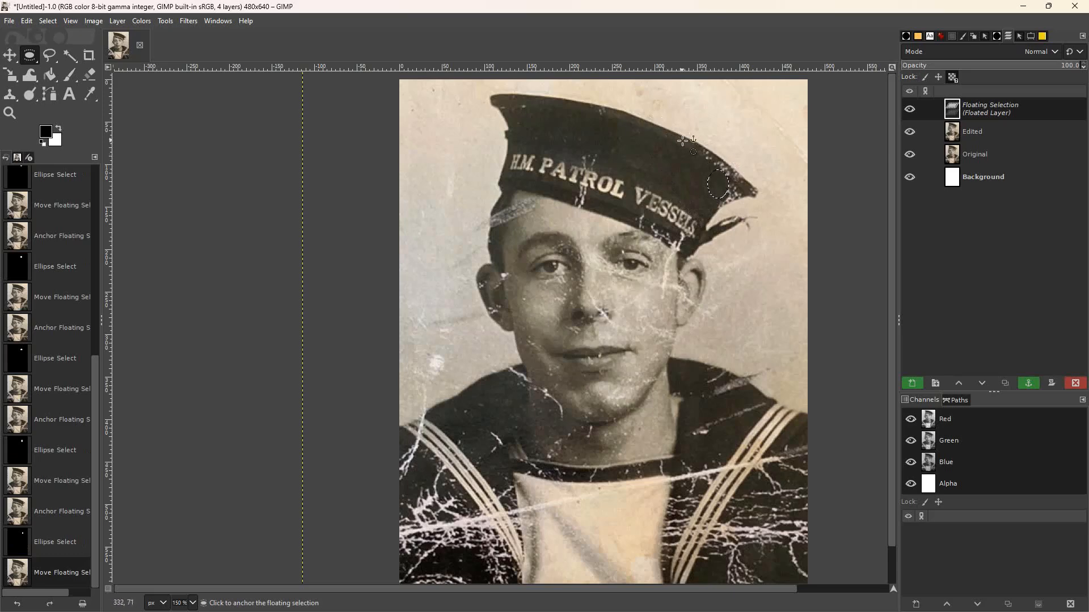
pyautogui.click(681, 163)
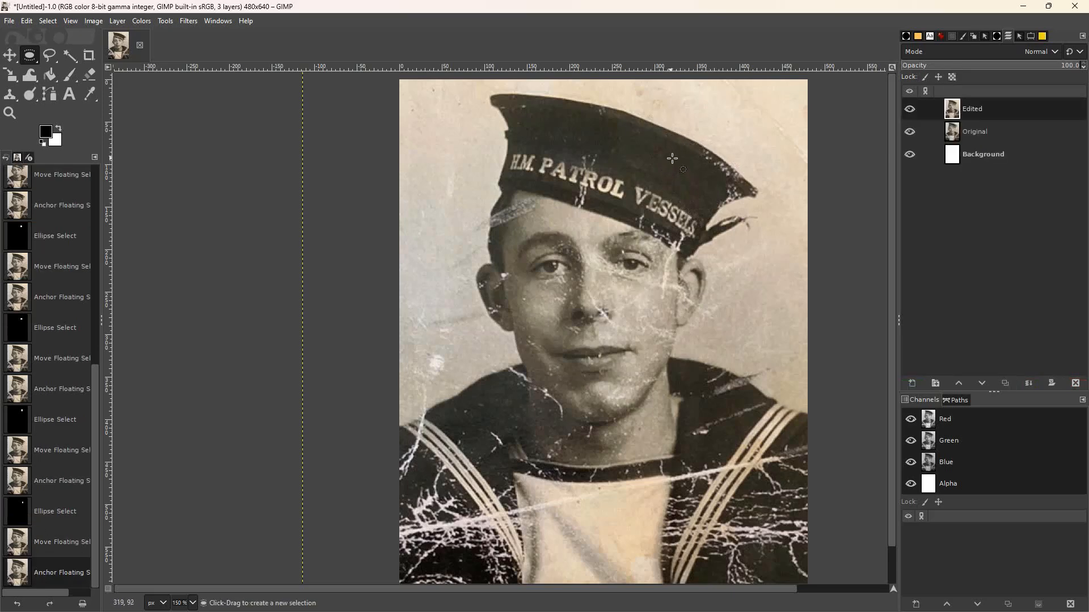
pyautogui.moveTo(703, 173); pyautogui.dragTo(730, 200)
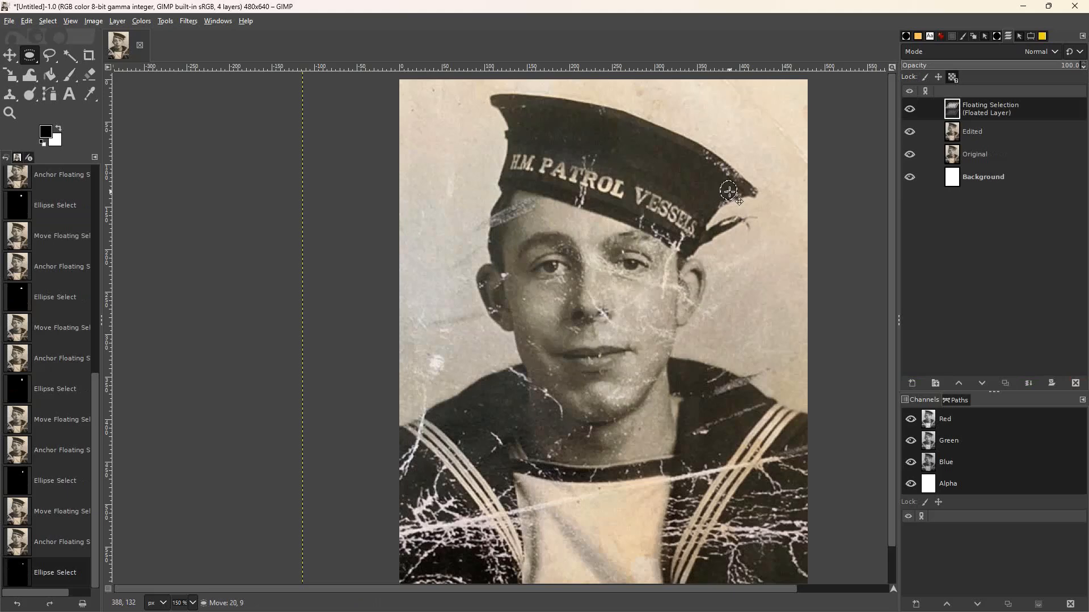
pyautogui.moveTo(729, 191); pyautogui.dragTo(730, 191)
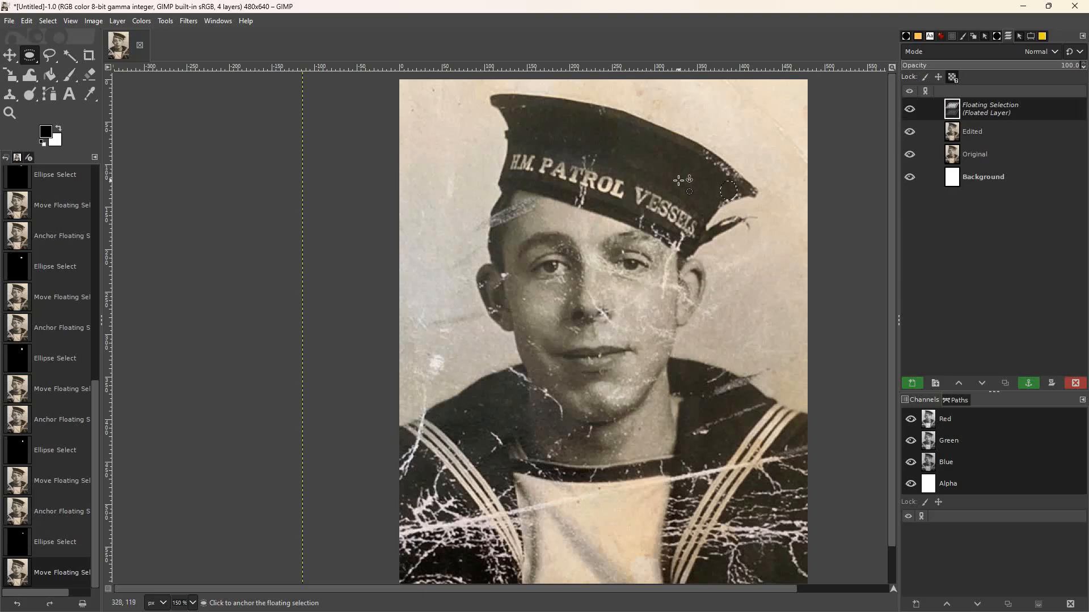
pyautogui.click(679, 181)
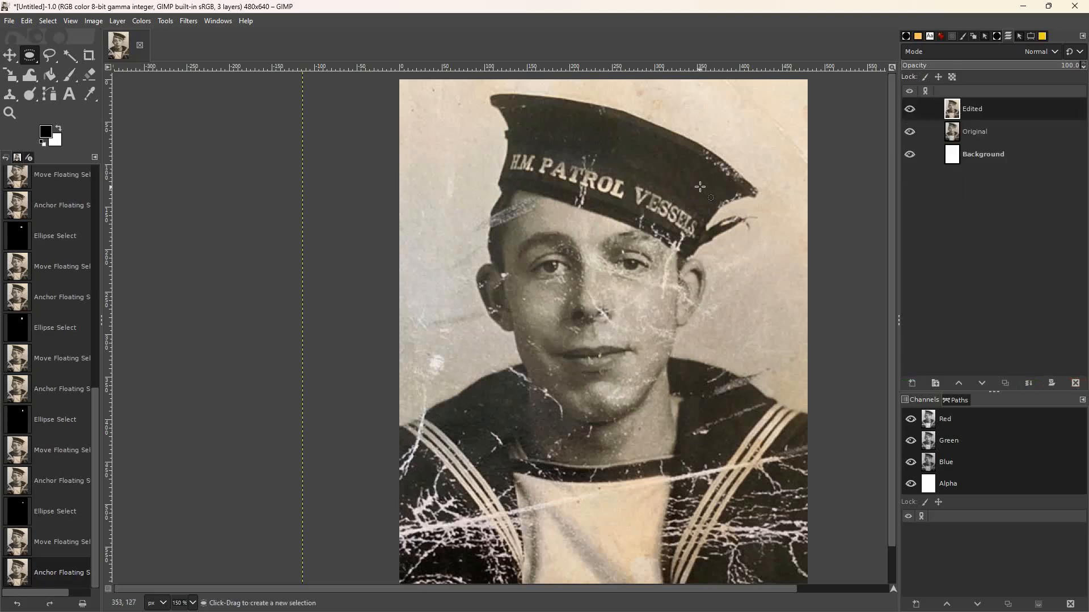
pyautogui.moveTo(705, 195); pyautogui.dragTo(720, 202)
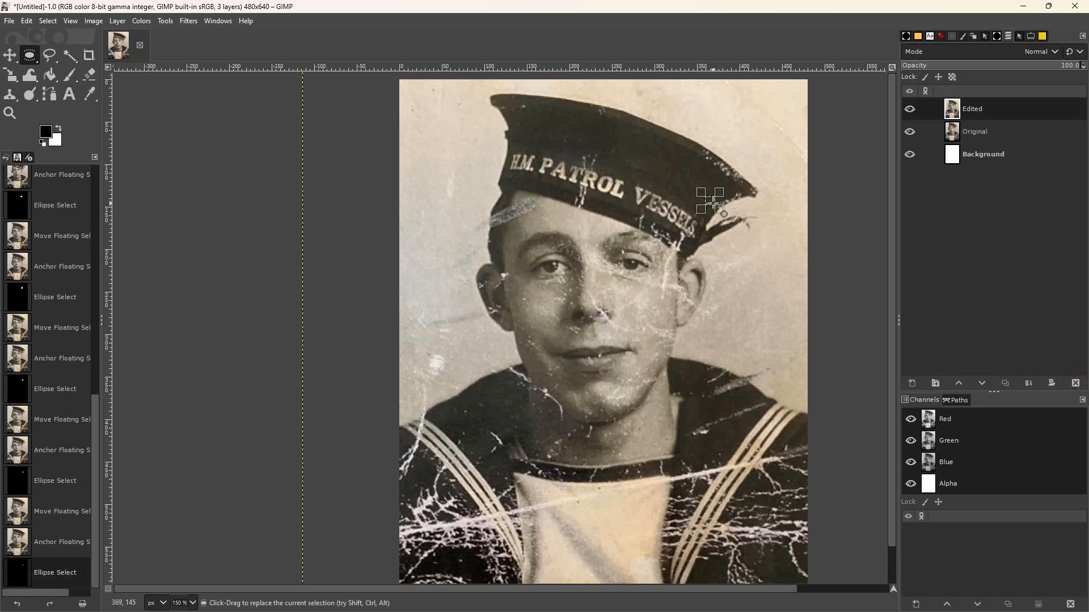
pyautogui.click(13, 116)
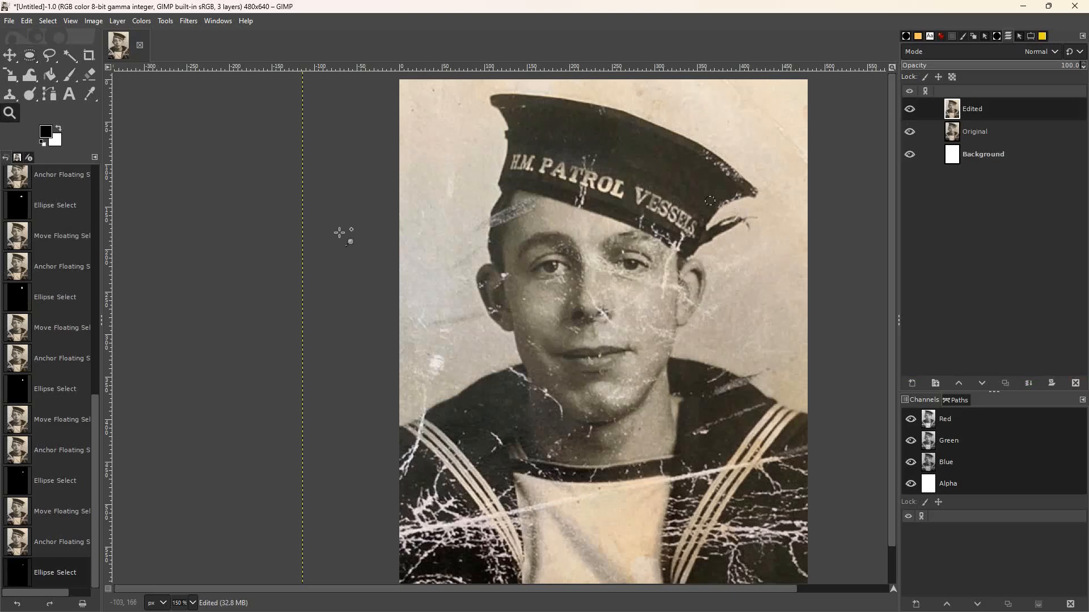
pyautogui.click(542, 298)
pyautogui.click(542, 299)
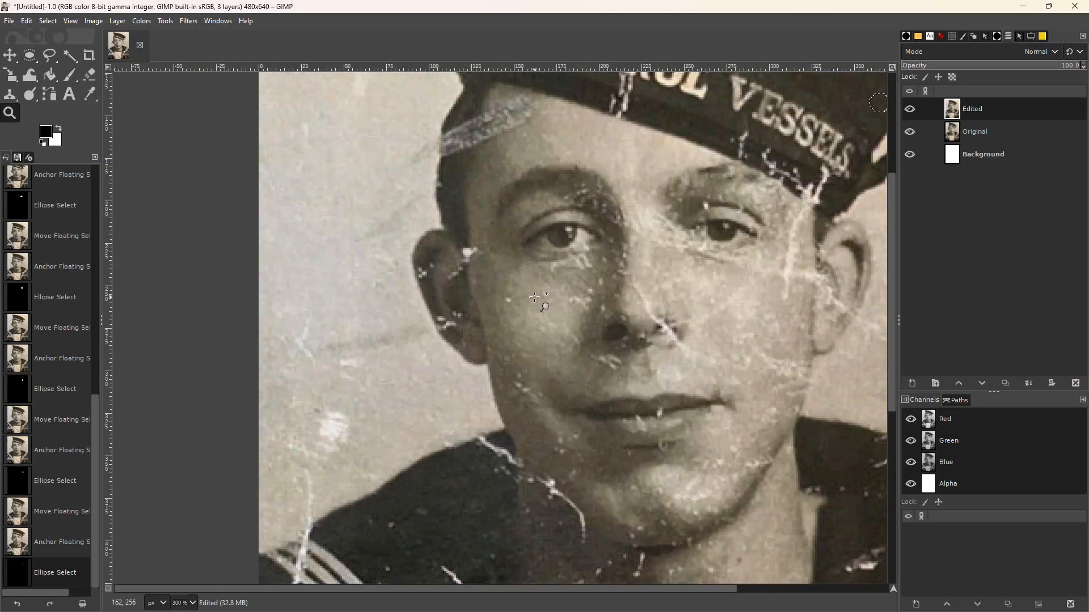
pyautogui.moveTo(679, 587); pyautogui.dragTo(737, 599)
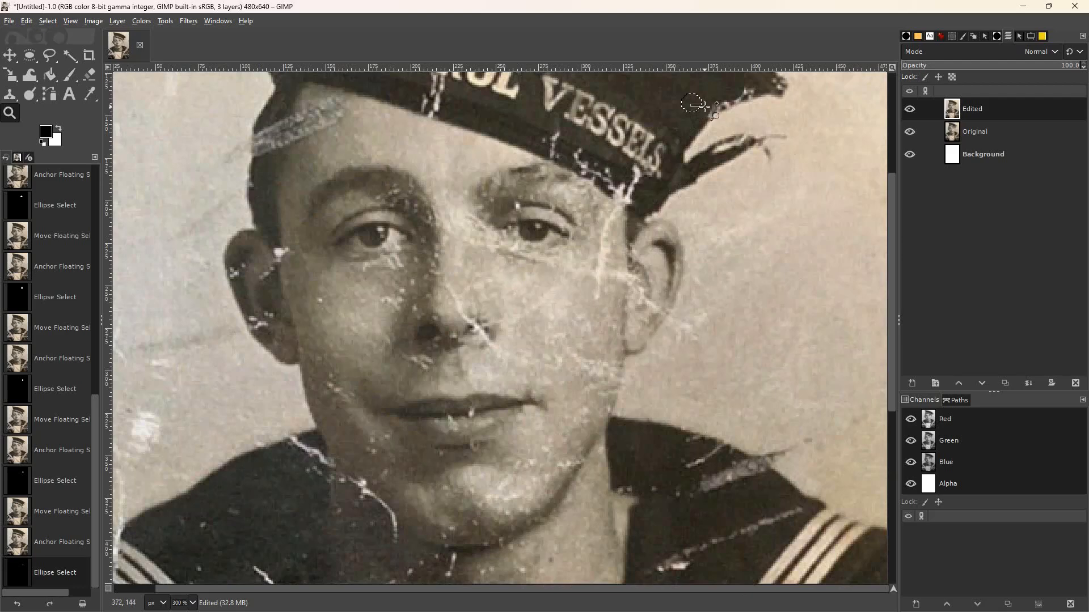
pyautogui.scroll(10, 703, 108)
pyautogui.scroll(8, 652, 149)
pyautogui.scroll(5, 652, 148)
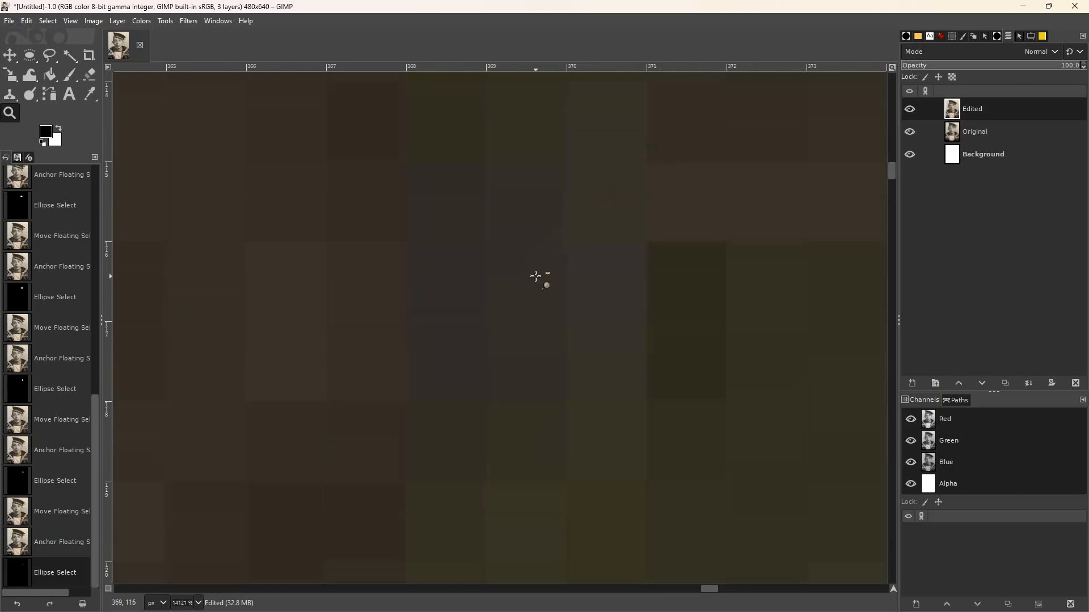
pyautogui.scroll(-8, 535, 277)
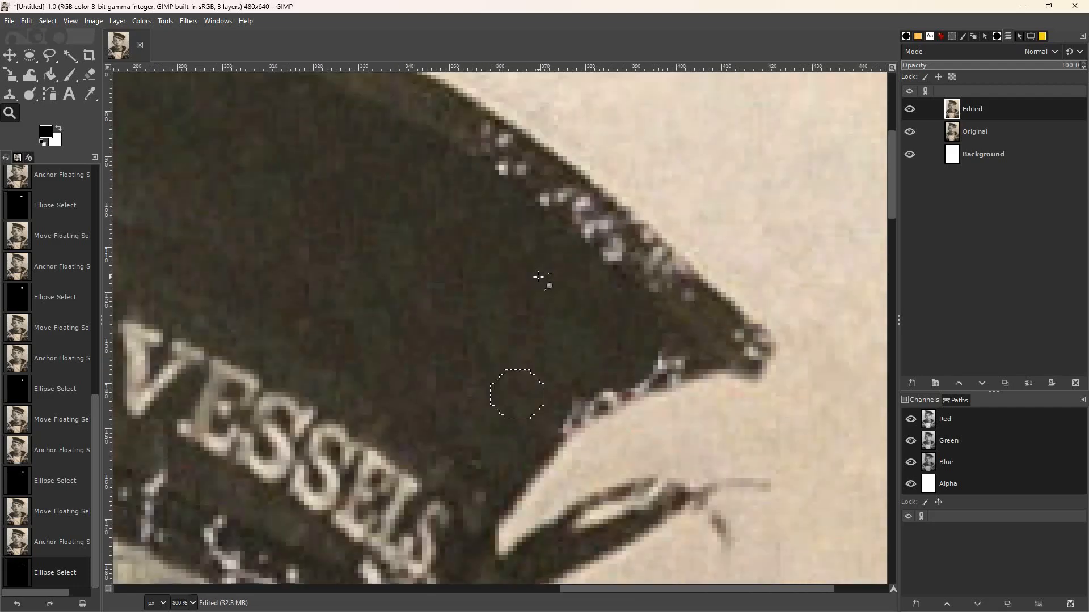
pyautogui.scroll(-5, 539, 277)
pyautogui.scroll(2, 538, 277)
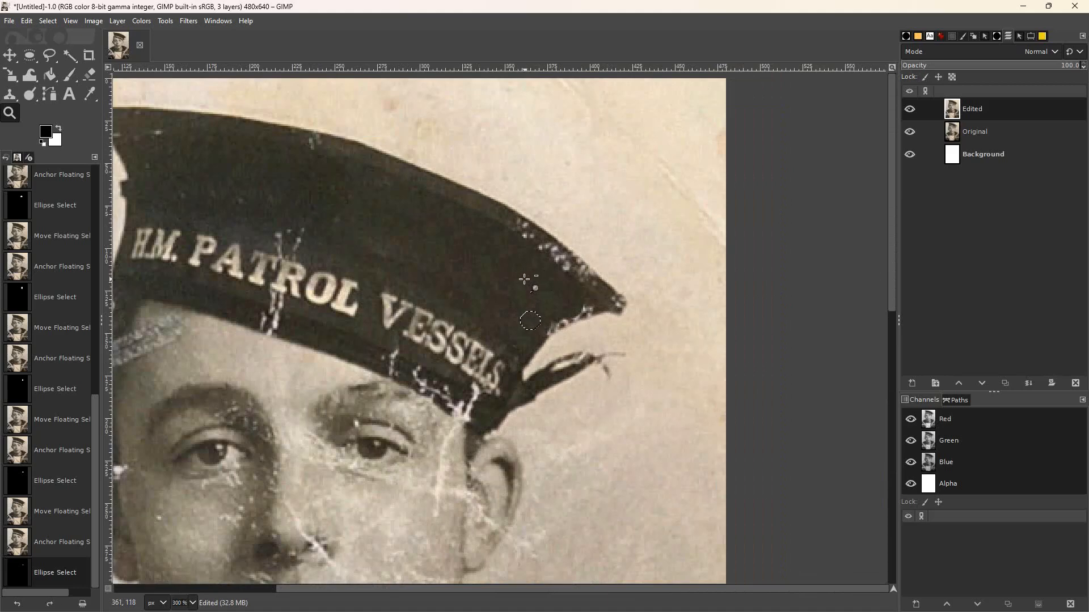
pyautogui.scroll(-2, 523, 279)
pyautogui.scroll(2, 527, 289)
pyautogui.moveTo(530, 321); pyautogui.dragTo(541, 322)
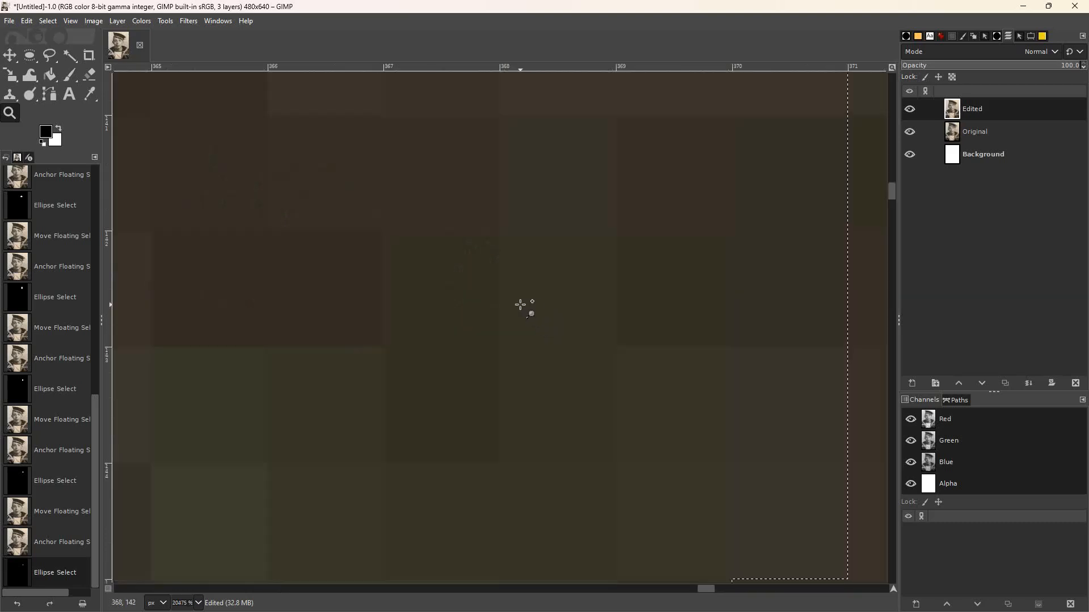
pyautogui.hotkey('ctrl', 'z')
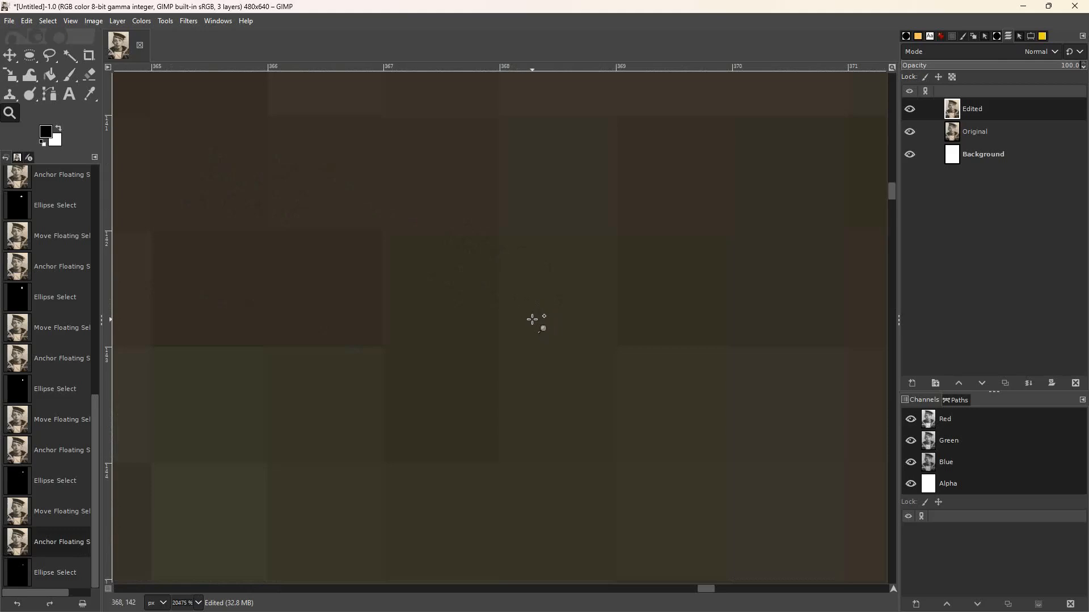
# - Copy two flat elliptical patches of dark fabric onto the damaged lower edge of the cap's right tip, anchoring each
pyautogui.scroll(-20, 531, 320)
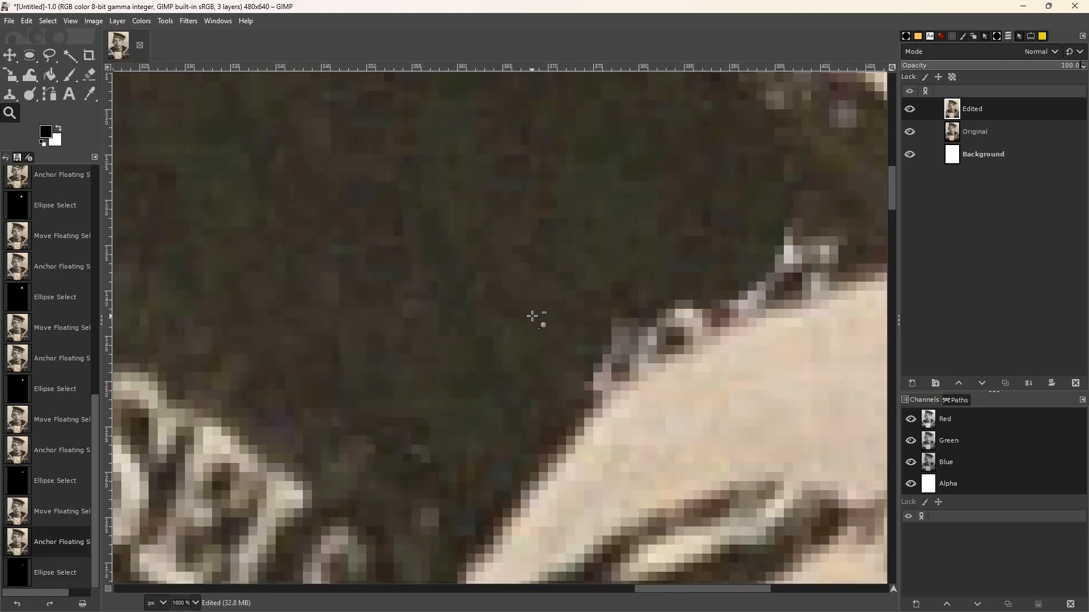
pyautogui.scroll(-8, 531, 319)
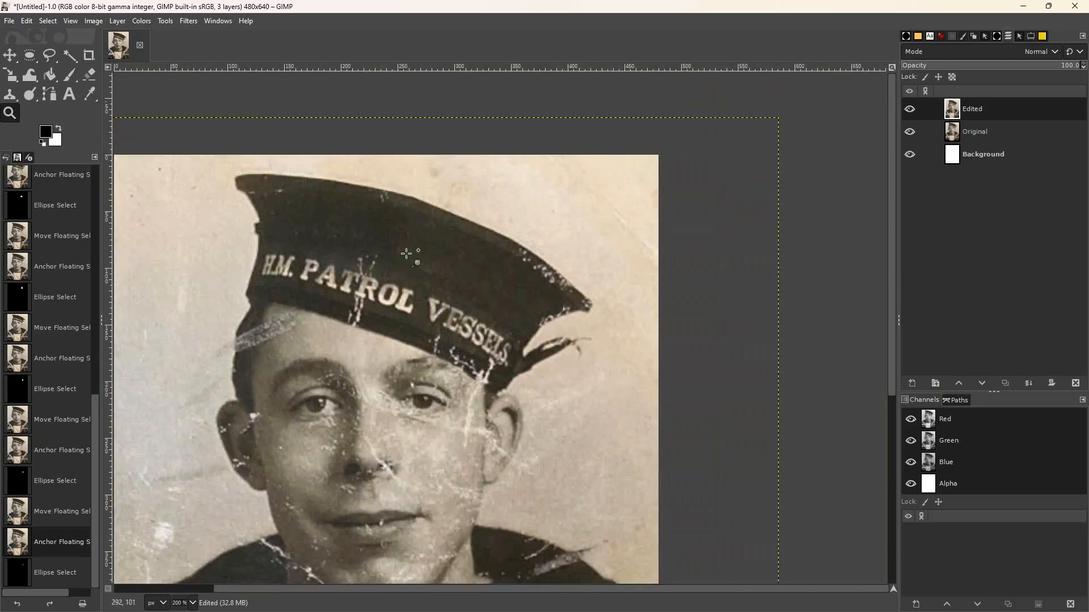
pyautogui.click(31, 56)
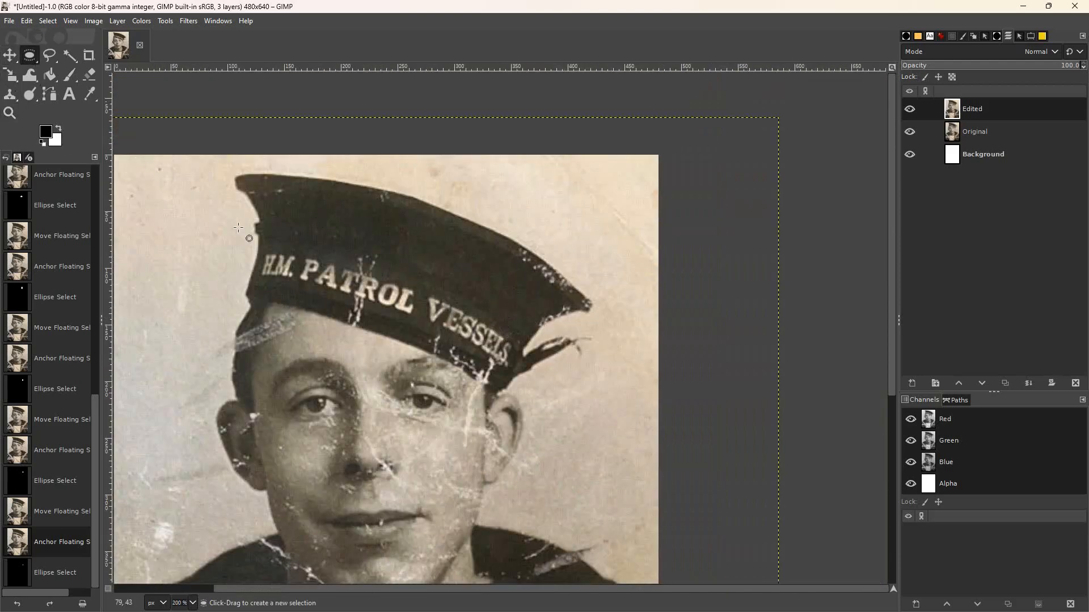
pyautogui.moveTo(509, 288)
pyautogui.mouseDown()
pyautogui.moveTo(543, 310)
pyautogui.moveTo(527, 303)
pyautogui.moveTo(536, 326)
pyautogui.moveTo(534, 296)
pyautogui.moveTo(566, 309)
pyautogui.mouseUp()
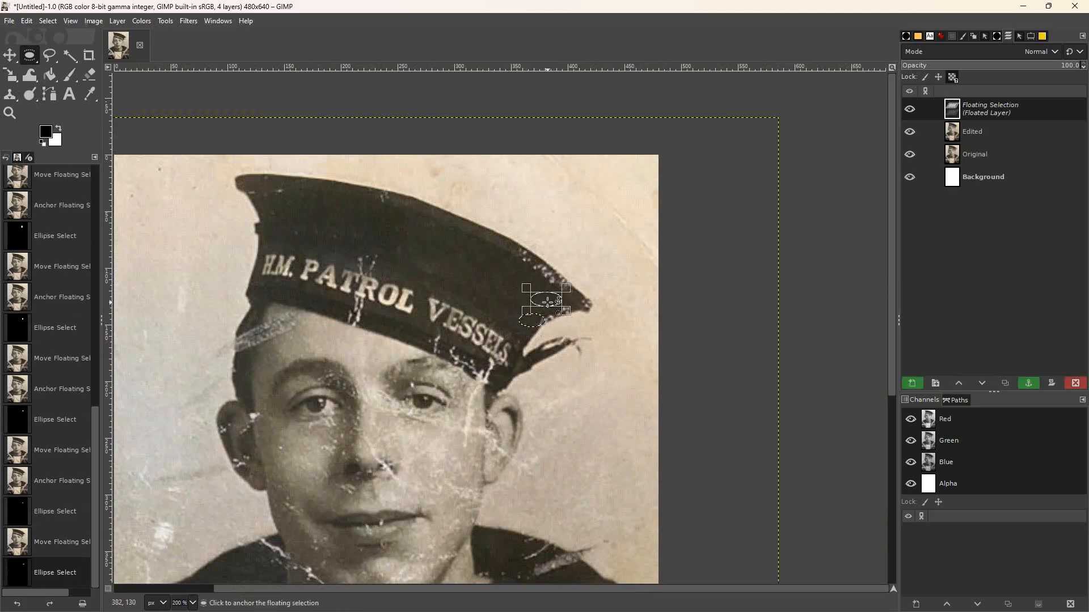
pyautogui.click(510, 298)
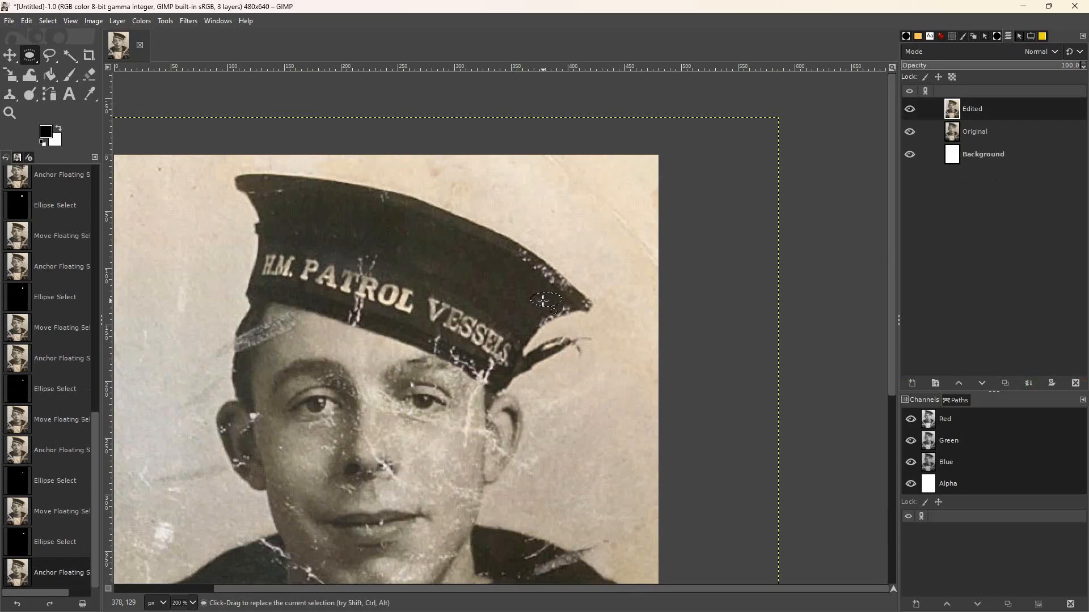
pyautogui.moveTo(543, 300); pyautogui.dragTo(546, 307)
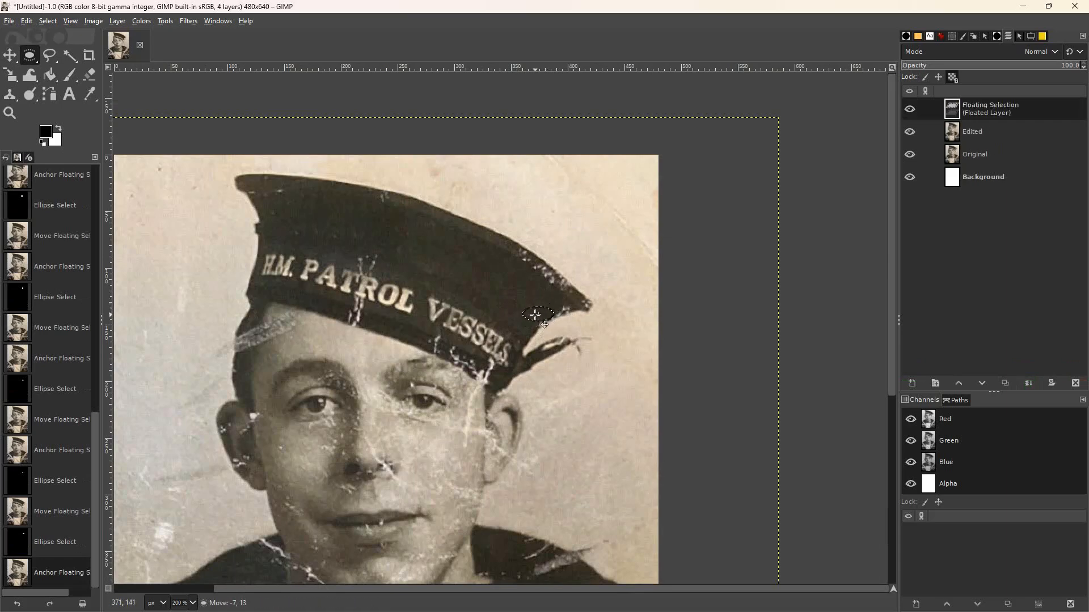
pyautogui.moveTo(533, 329); pyautogui.dragTo(534, 331)
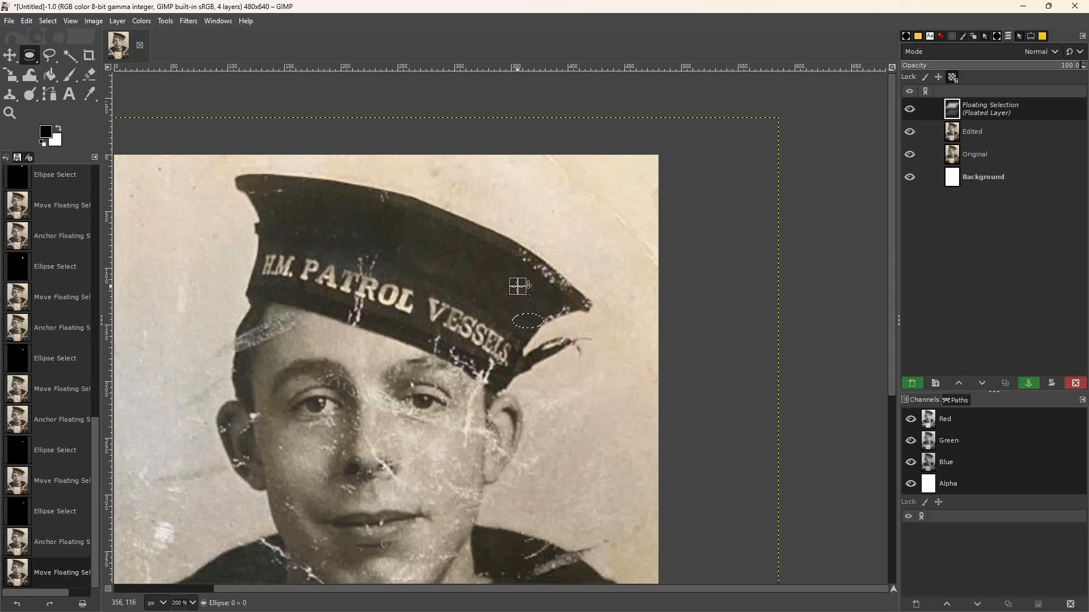
pyautogui.click(527, 285)
# - Copy a round elliptical patch of clean fabric onto the white specks just above the lower edge of the cap's tip and anchor it
pyautogui.moveTo(548, 307); pyautogui.dragTo(539, 297)
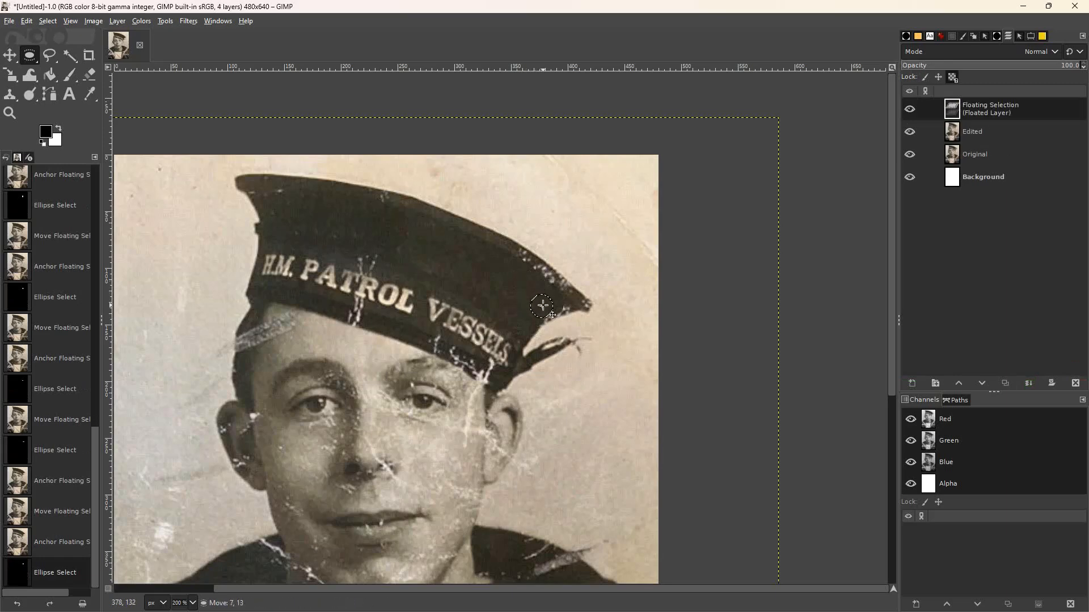
pyautogui.moveTo(544, 310)
pyautogui.mouseDown()
pyautogui.moveTo(557, 301)
pyautogui.moveTo(547, 305)
pyautogui.mouseUp()
pyautogui.click(512, 279)
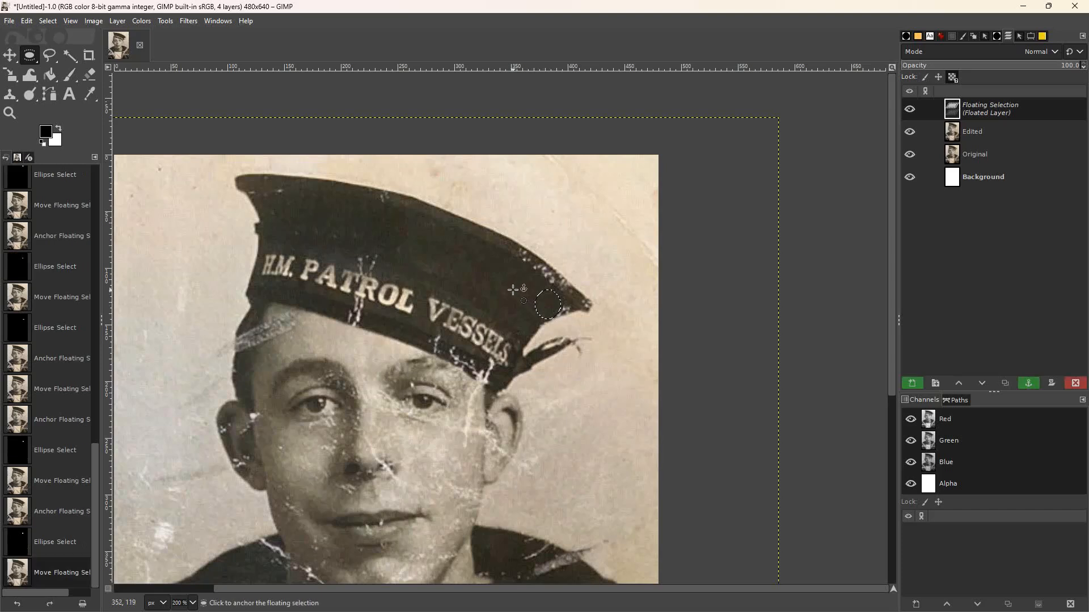
pyautogui.click(505, 287)
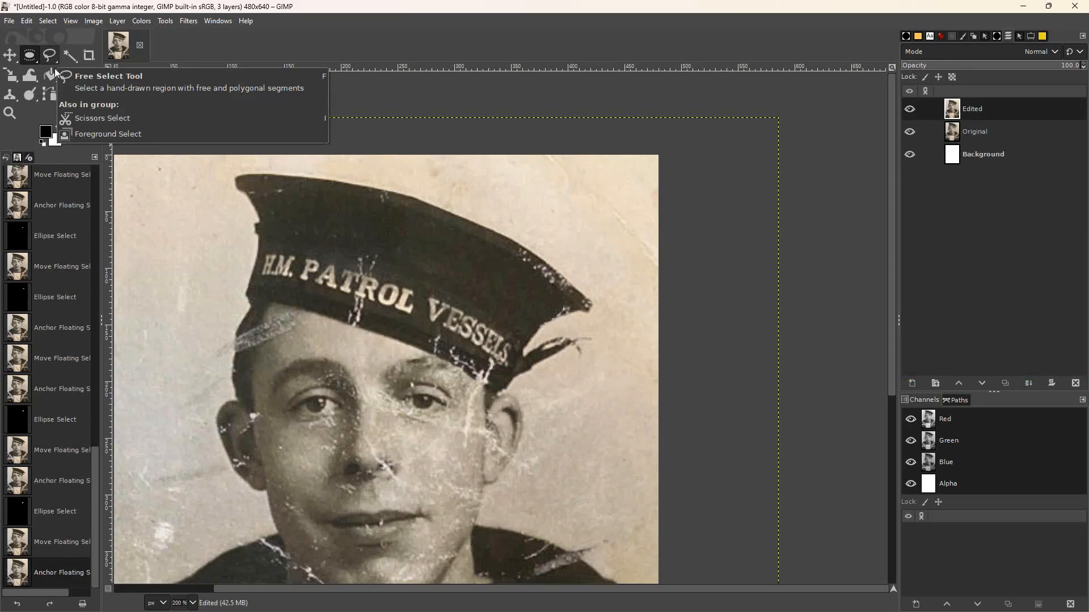
# - Outline a free-form patch of dark fabric following the curved lower edge of the cap's tip, copy it over the edge damage and anchor it
pyautogui.moveTo(521, 320); pyautogui.dragTo(543, 295)
pyautogui.click(508, 299)
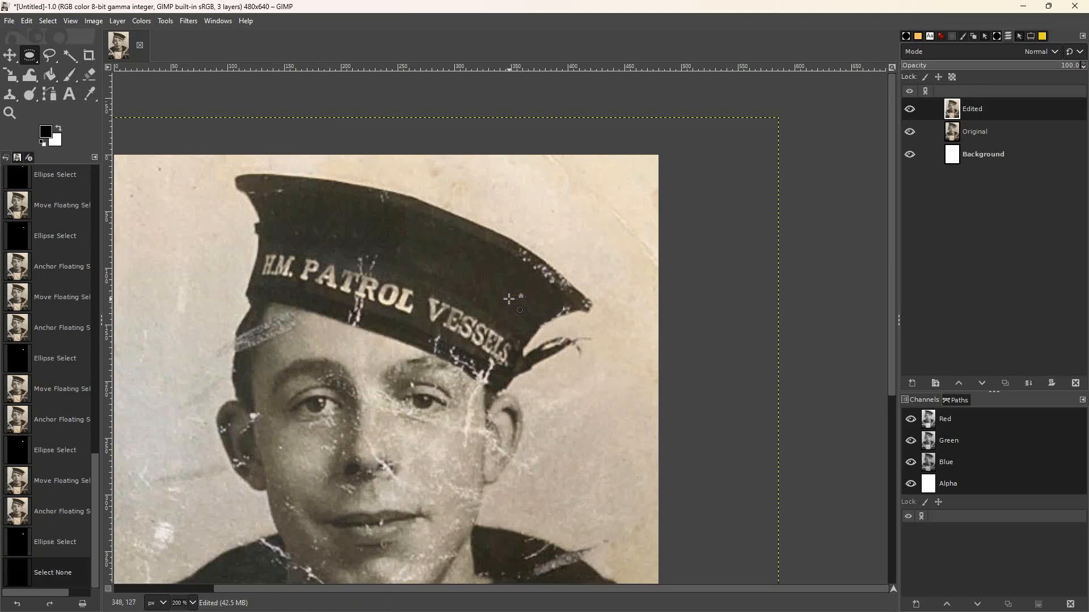
pyautogui.click(50, 56)
pyautogui.moveTo(521, 316); pyautogui.dragTo(529, 309)
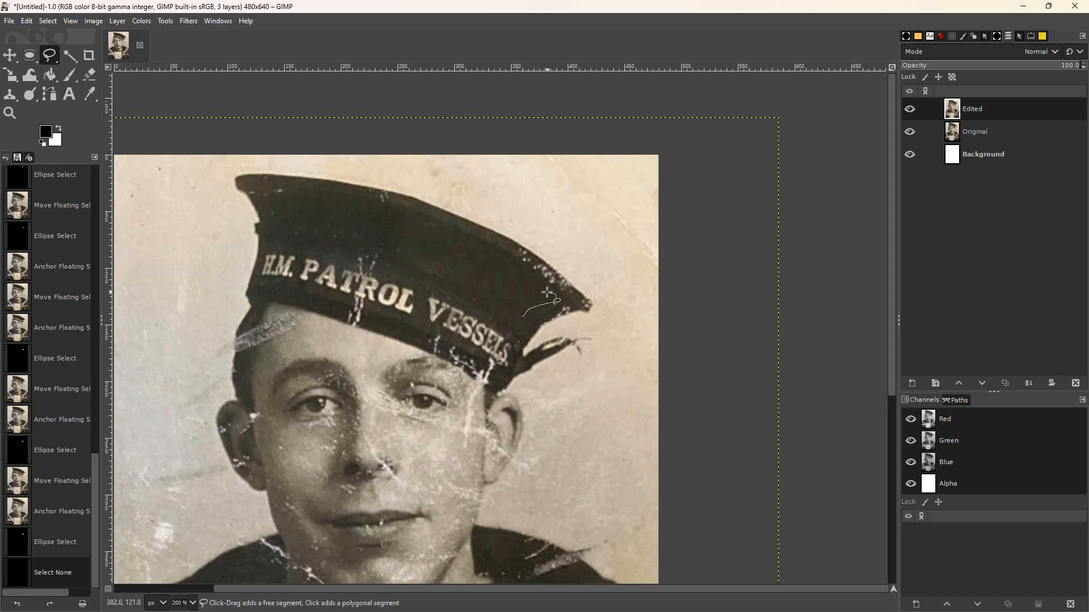
pyautogui.moveTo(521, 316); pyautogui.dragTo(555, 311)
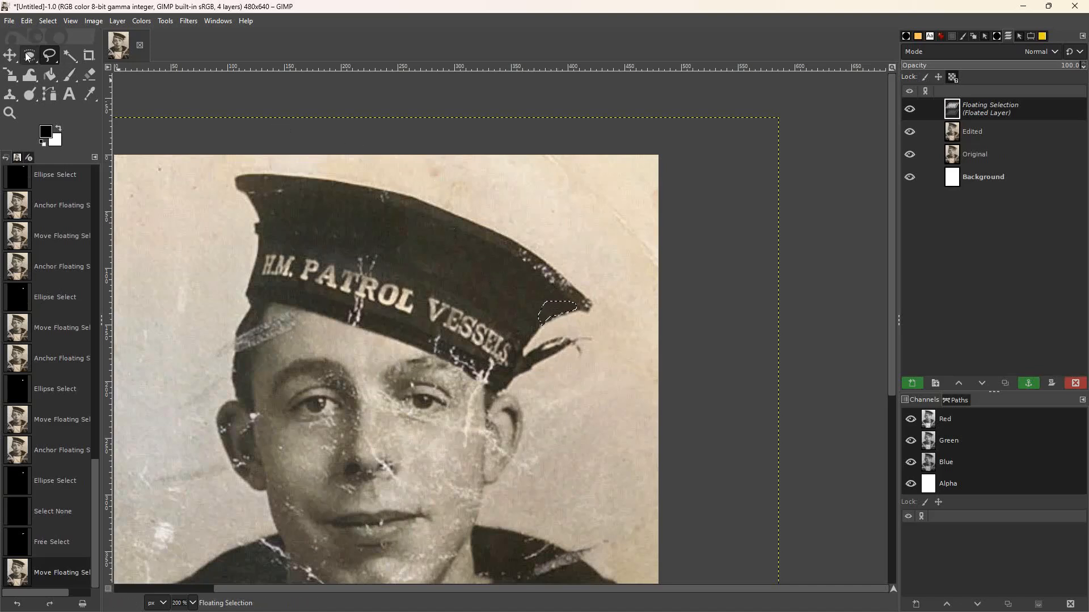
pyautogui.click(47, 59)
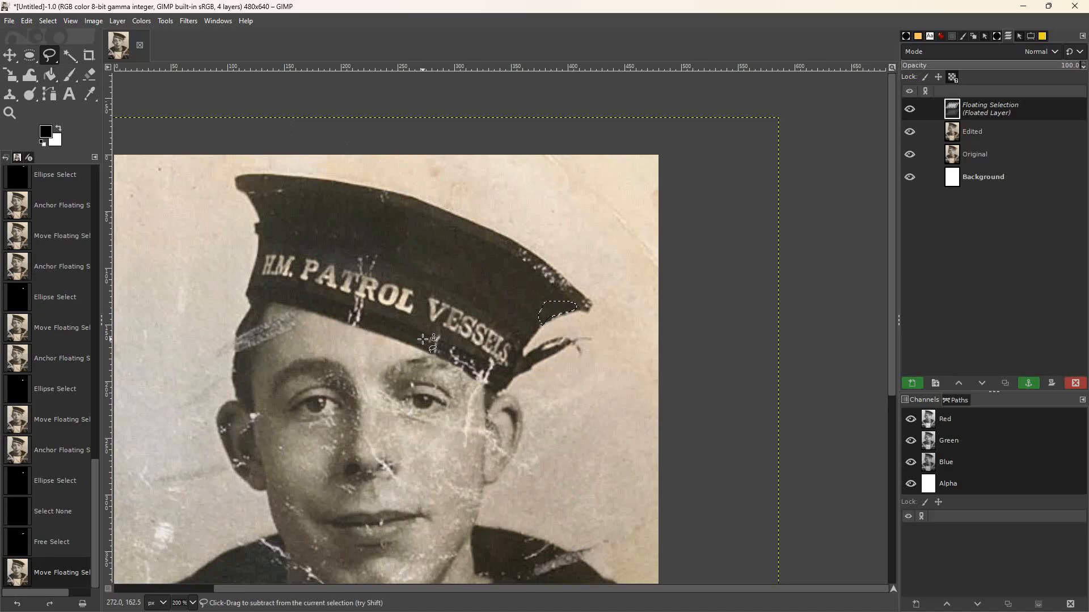
pyautogui.click(487, 299)
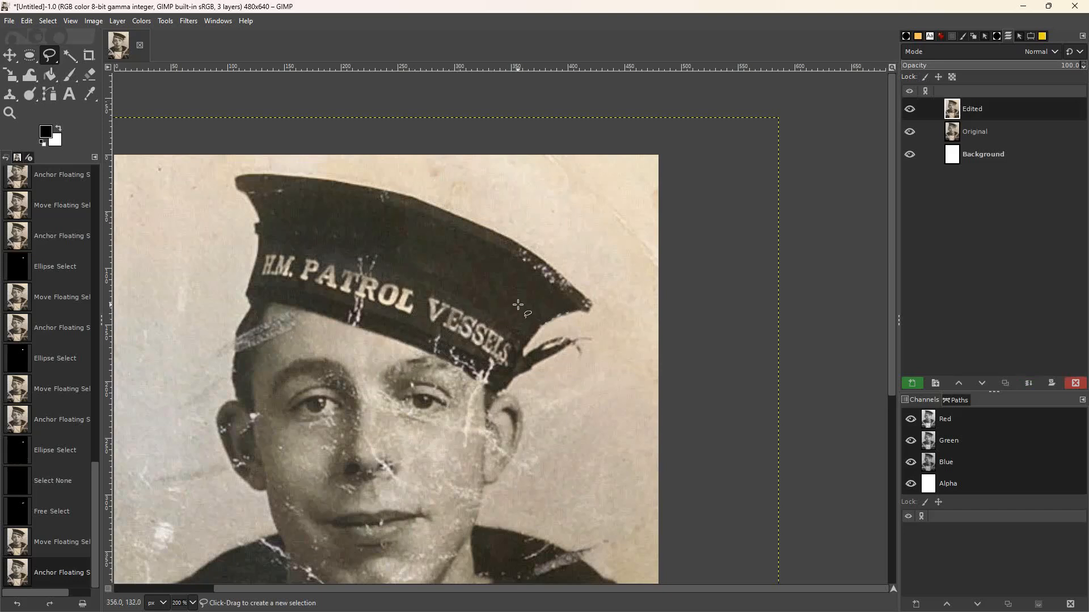
pyautogui.click(528, 319)
pyautogui.moveTo(569, 304); pyautogui.dragTo(556, 297)
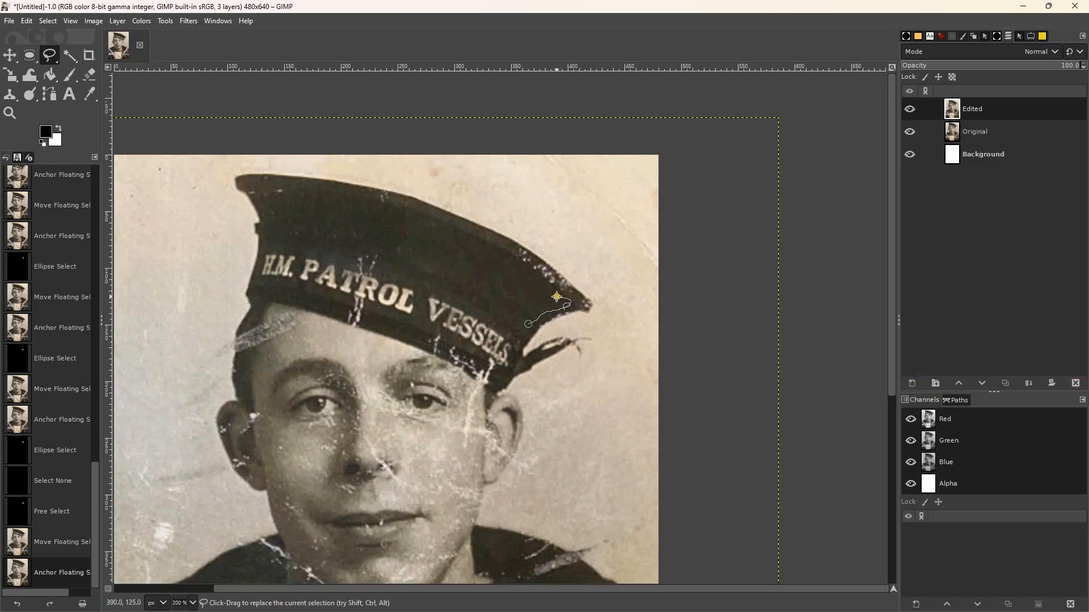
pyautogui.click(529, 326)
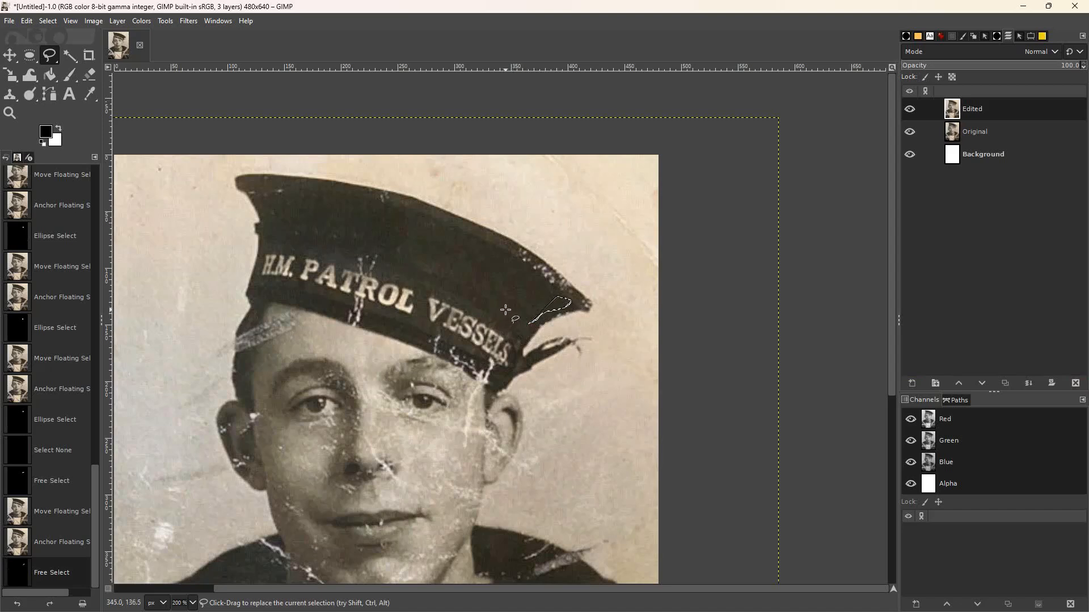
pyautogui.hotkey('ctrl', 'shift', 'a')
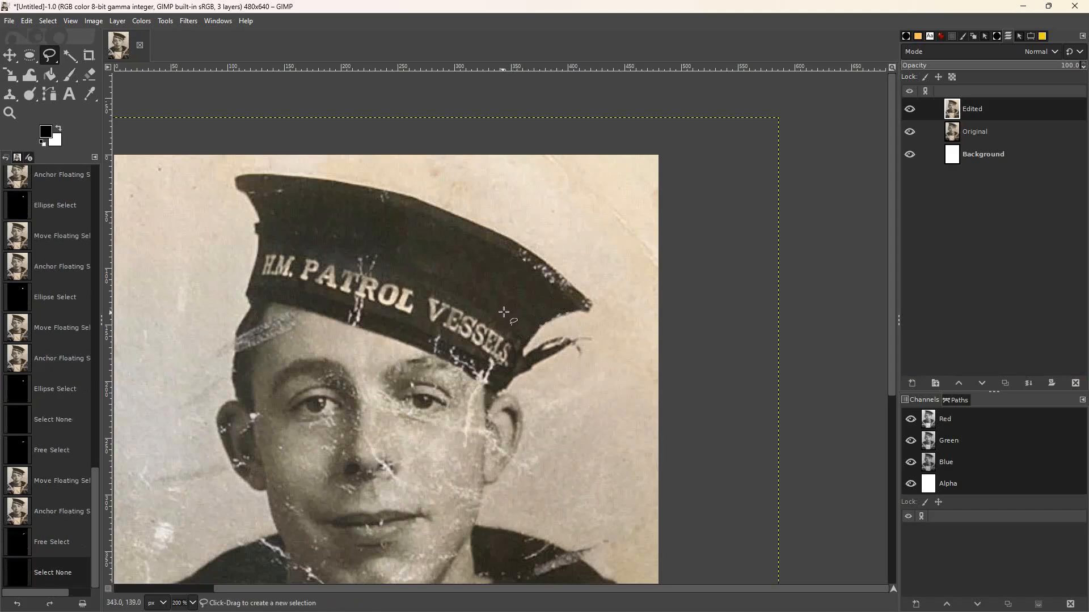
# - Copy a second free-form patch of clean fabric onto the remaining white specks along the lower edge of the cap's tip and anchor it
pyautogui.click(532, 323)
pyautogui.moveTo(569, 305)
pyautogui.mouseDown()
pyautogui.moveTo(564, 293)
pyautogui.moveTo(540, 297)
pyautogui.mouseUp()
pyautogui.click(530, 323)
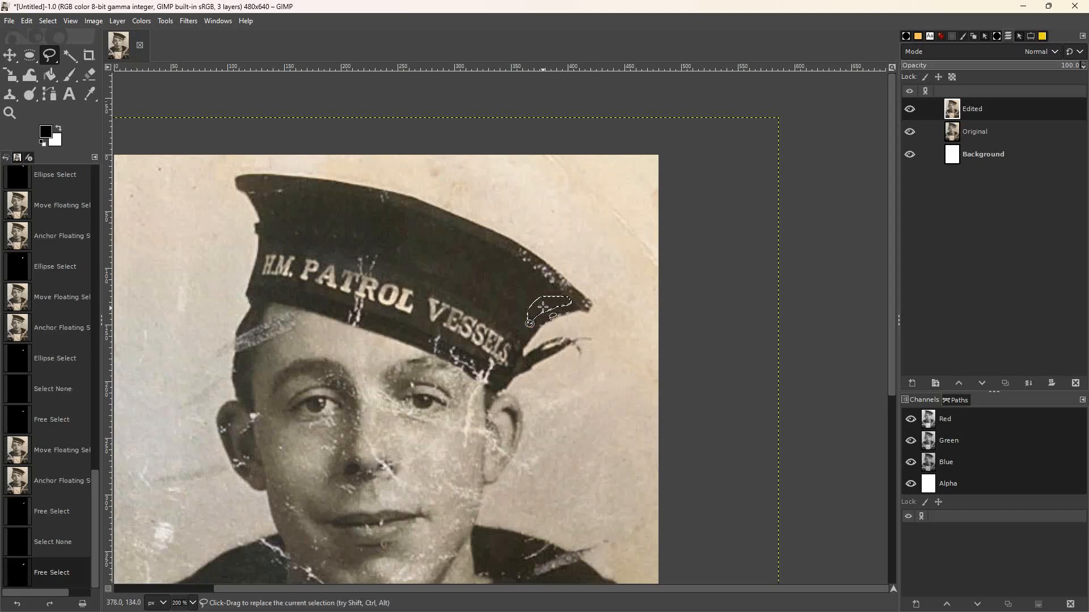
pyautogui.moveTo(543, 304); pyautogui.dragTo(551, 310)
pyautogui.click(502, 306)
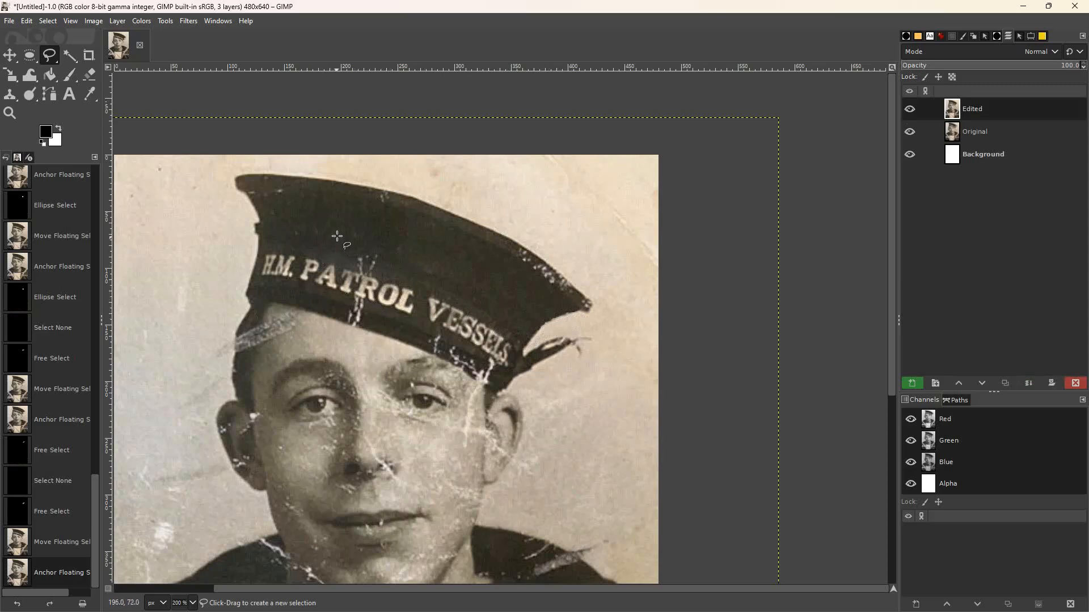
# - Try covering the scratches above the PATROL lettering with a round elliptical patch of cap fabric, and undo it
pyautogui.press('e')
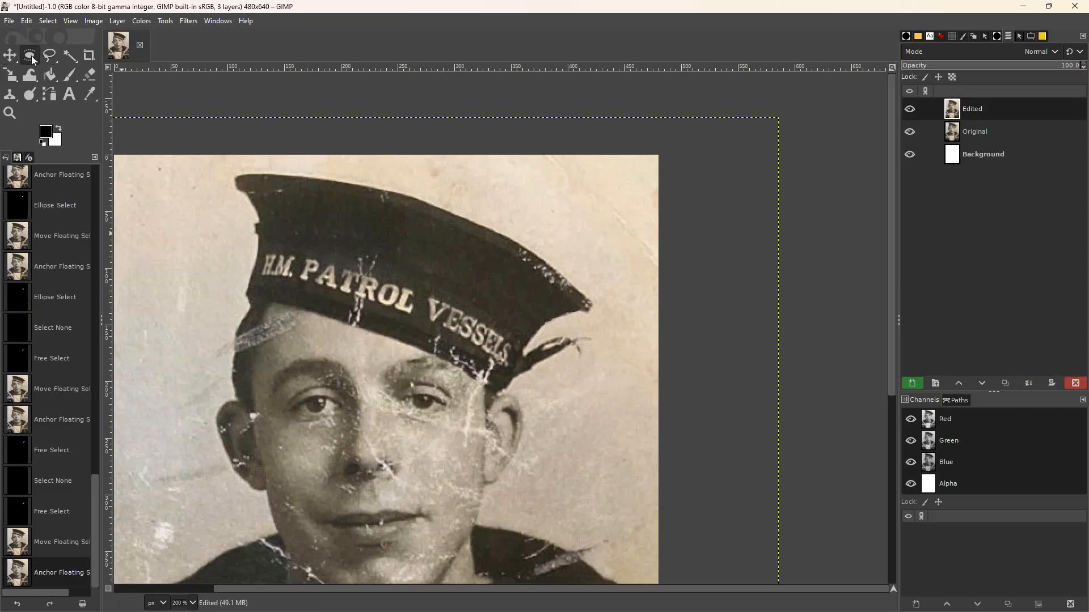
pyautogui.moveTo(325, 233); pyautogui.dragTo(366, 263)
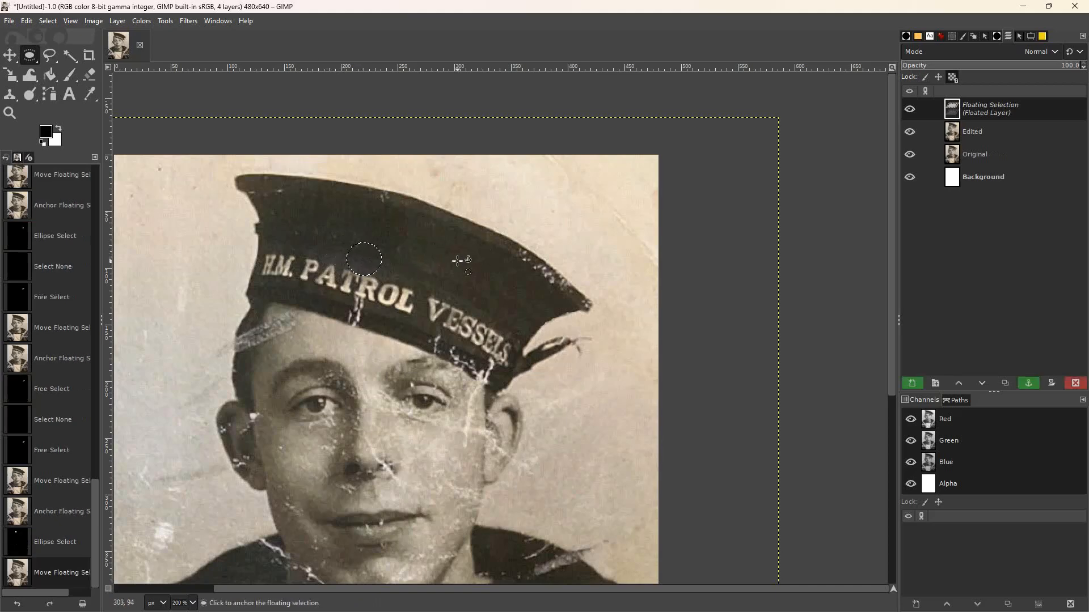
pyautogui.click(457, 261)
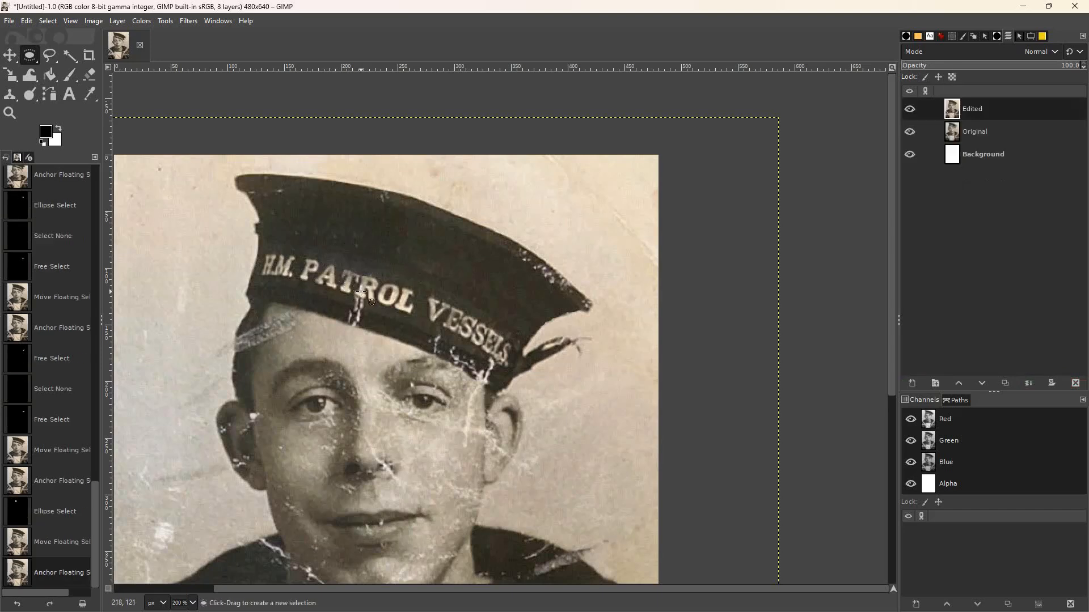
pyautogui.hotkey('ctrl', 'z')
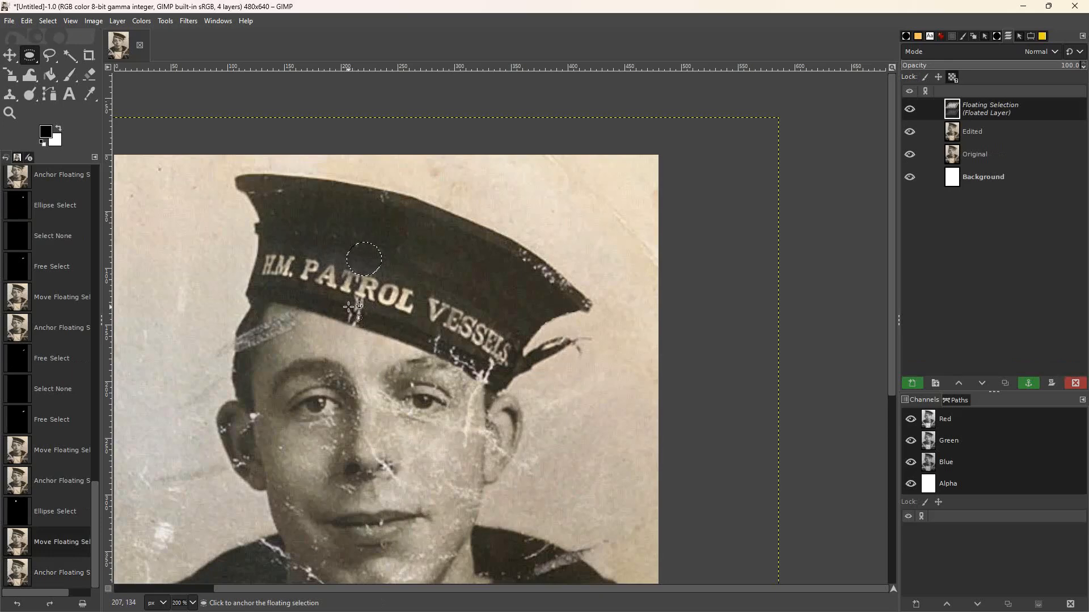
pyautogui.hotkey('ctrl', 'z')
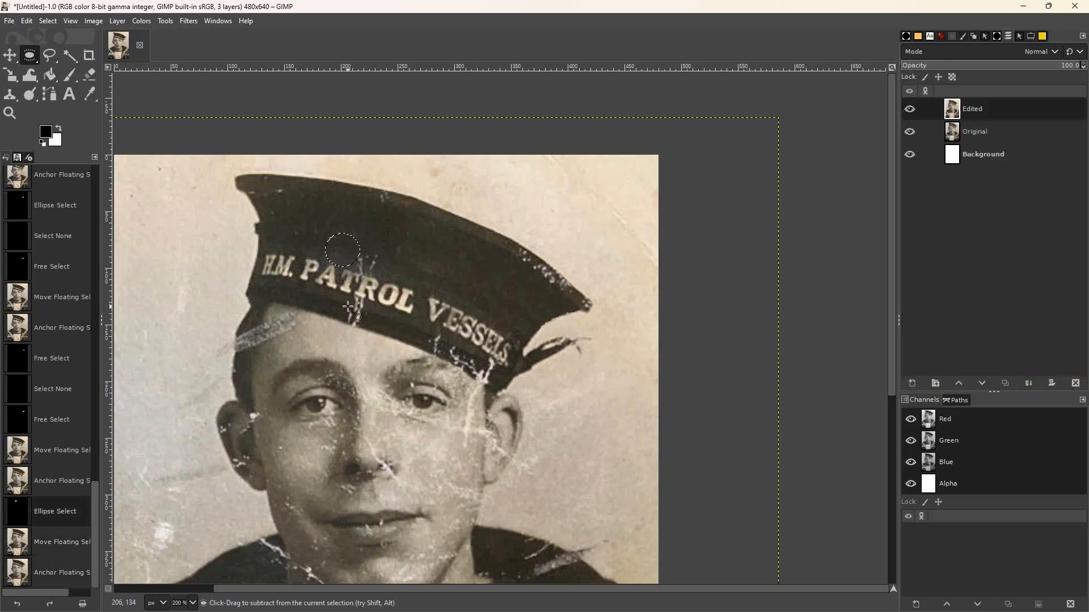
pyautogui.click(353, 237)
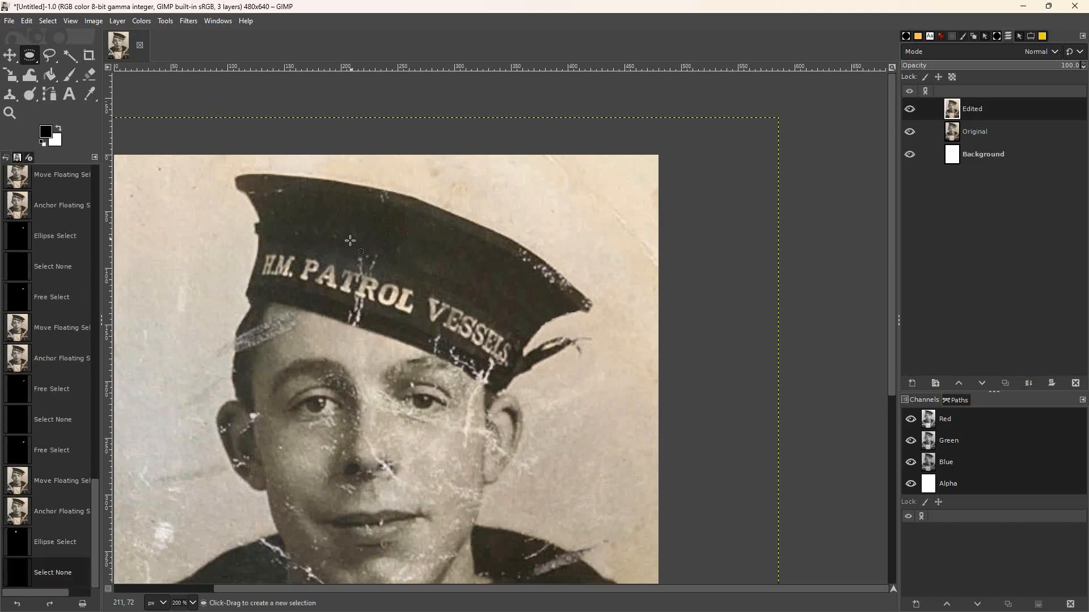
# - Copy narrow elliptical patches of clean dark fabric onto the scratches just above the PATROL lettering, anchoring each
pyautogui.moveTo(334, 235); pyautogui.dragTo(354, 259)
pyautogui.click(350, 262)
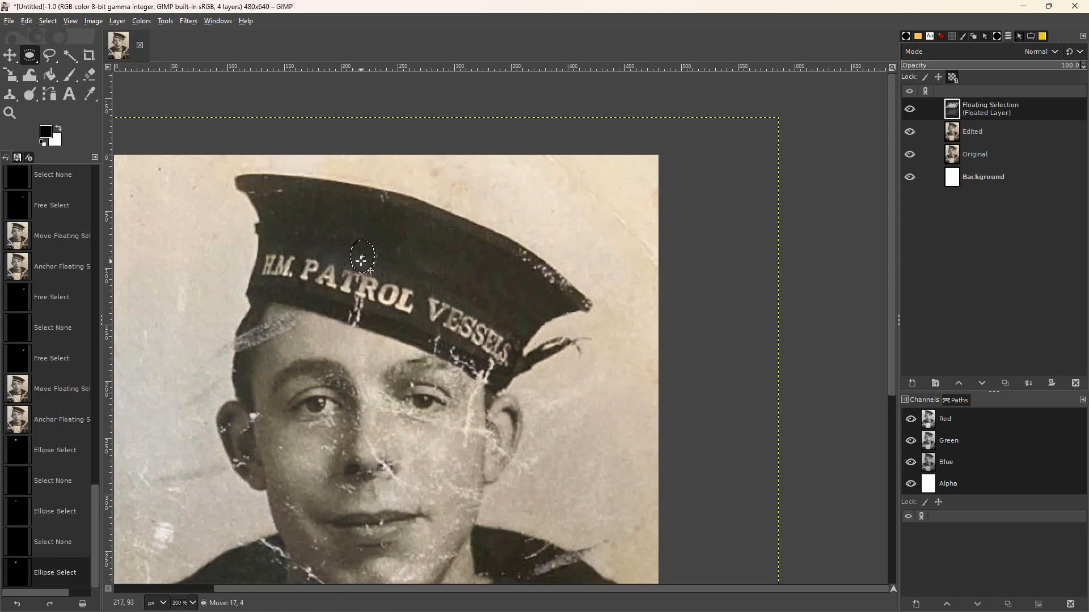
pyautogui.moveTo(362, 260); pyautogui.dragTo(361, 260)
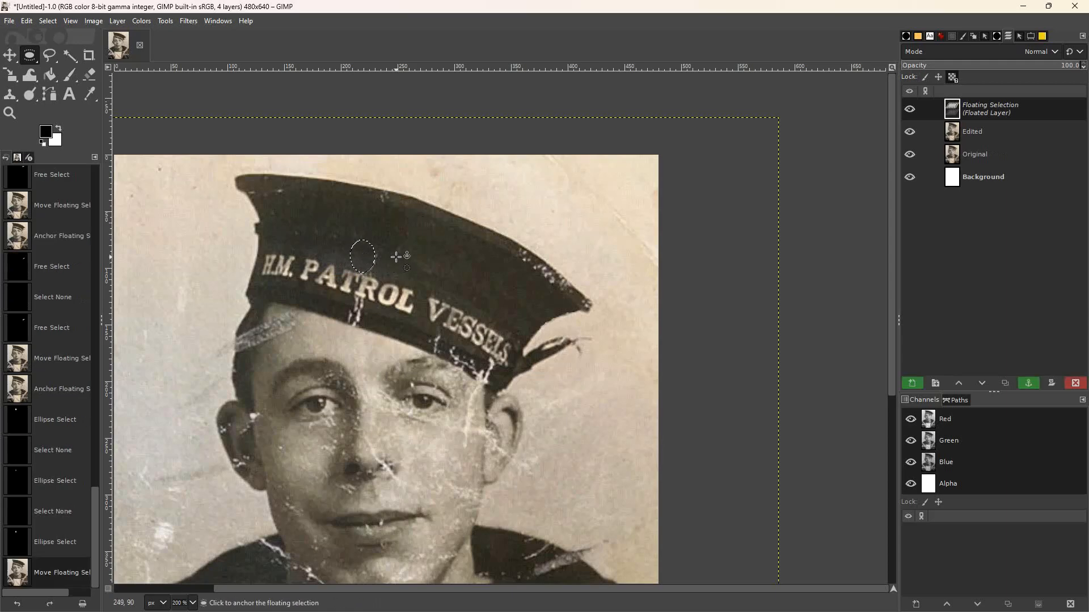
pyautogui.click(403, 262)
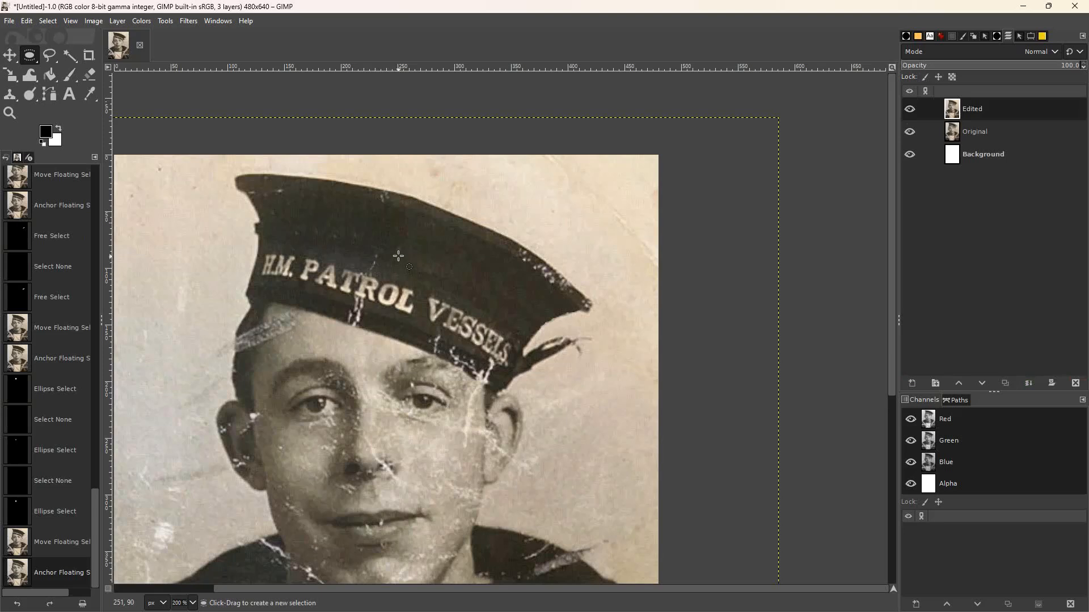
pyautogui.moveTo(411, 257); pyautogui.dragTo(378, 268)
pyautogui.click(433, 268)
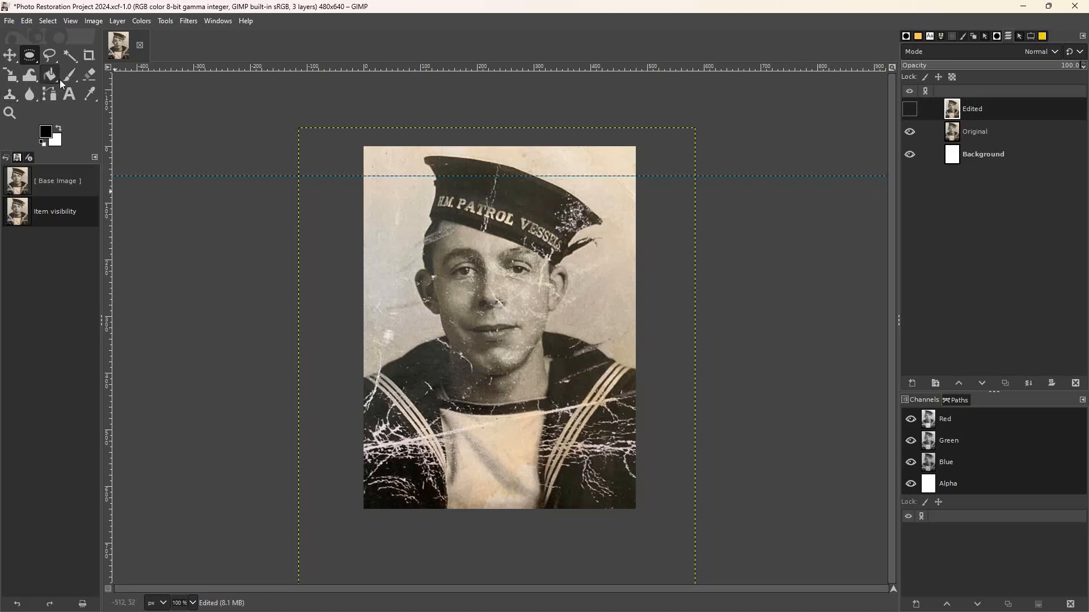
# - Blur the patch boundary in the background beside the ear below the cap's tip, using the Blur/Sharpen tool at brush size 41
pyautogui.click(29, 56)
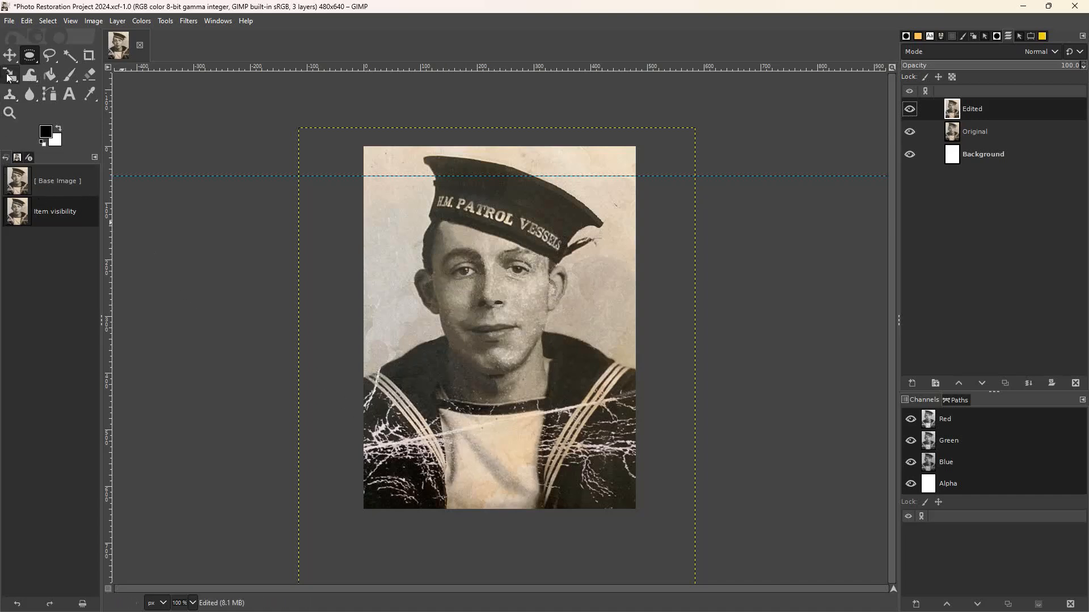
pyautogui.click(10, 112)
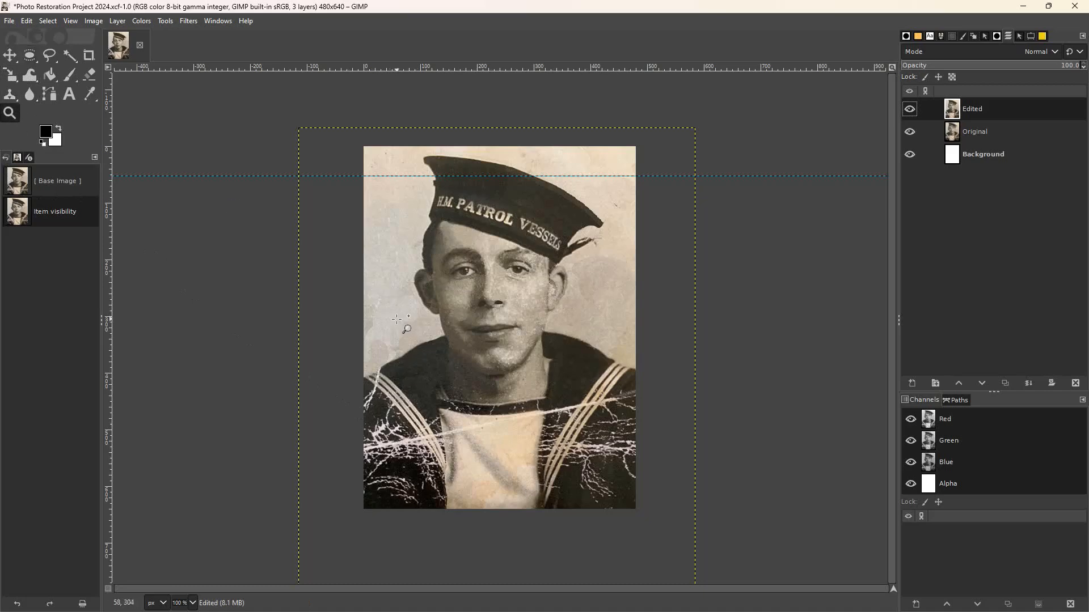
pyautogui.click(396, 319)
pyautogui.click(425, 351)
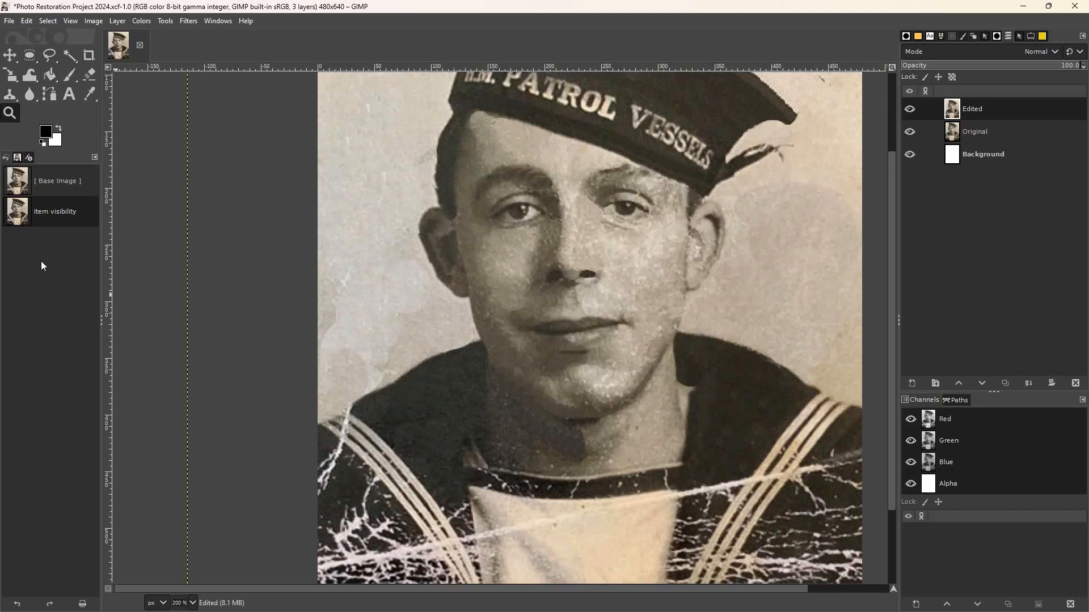
pyautogui.rightClick(30, 97)
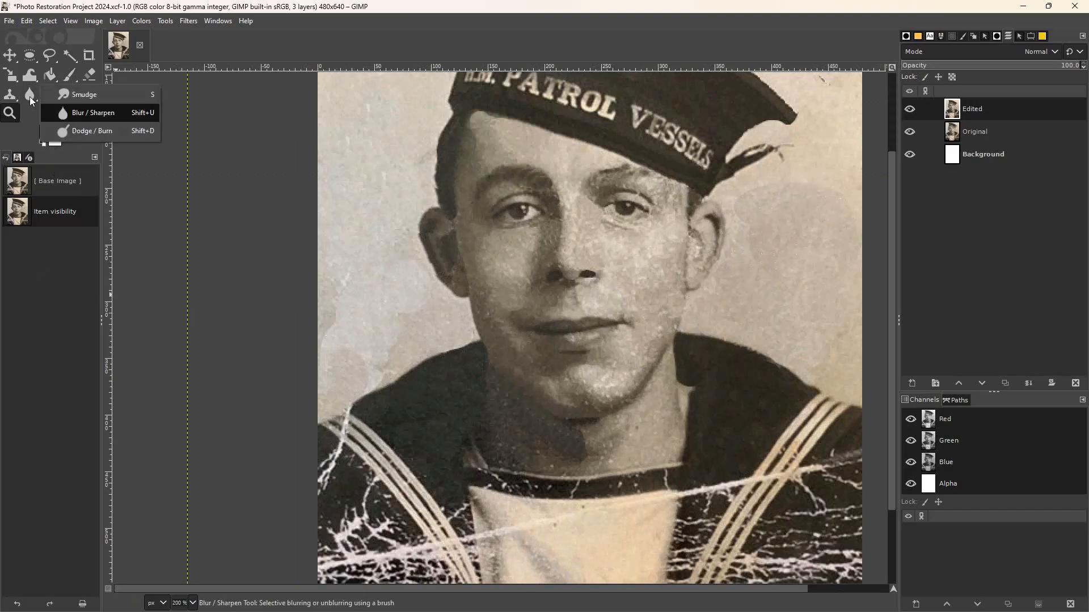
pyautogui.click(84, 118)
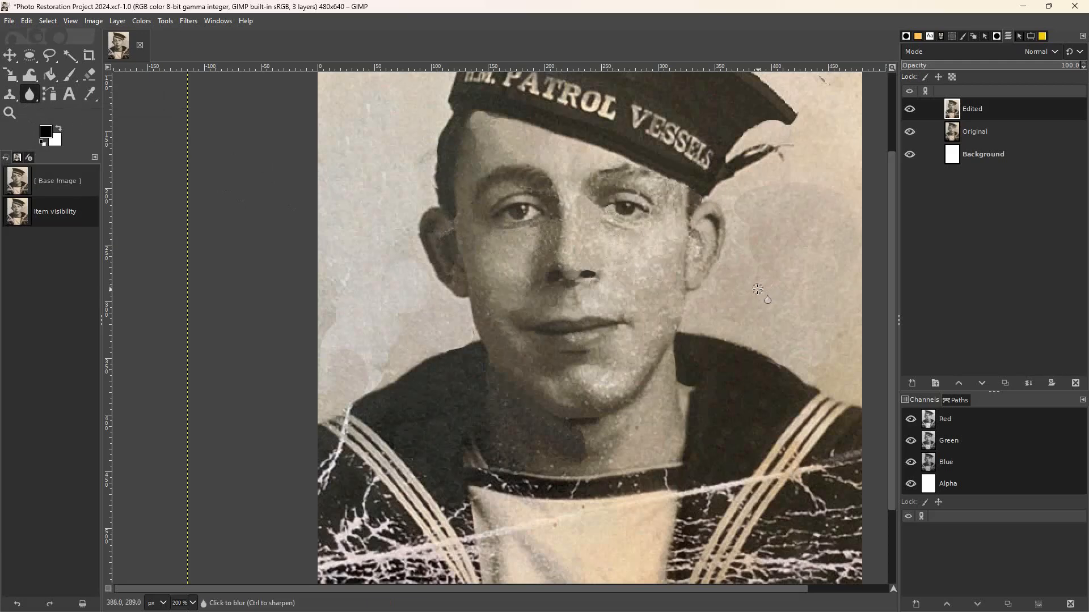
pyautogui.press('[')
pyautogui.press(']')
pyautogui.press(']')
pyautogui.press(']')
pyautogui.press(']')
pyautogui.press(']')
pyautogui.press(']')
pyautogui.press('[')
pyautogui.press('[')
pyautogui.press('[')
pyautogui.press(']')
pyautogui.press(']')
pyautogui.moveTo(754, 290)
pyautogui.mouseDown()
pyautogui.moveTo(757, 250)
pyautogui.moveTo(769, 296)
pyautogui.moveTo(741, 213)
pyautogui.moveTo(771, 187)
pyautogui.moveTo(774, 196)
pyautogui.moveTo(748, 188)
pyautogui.moveTo(751, 204)
pyautogui.mouseUp()
pyautogui.moveTo(752, 204)
pyautogui.mouseDown()
pyautogui.moveTo(762, 214)
pyautogui.moveTo(733, 196)
pyautogui.mouseUp()
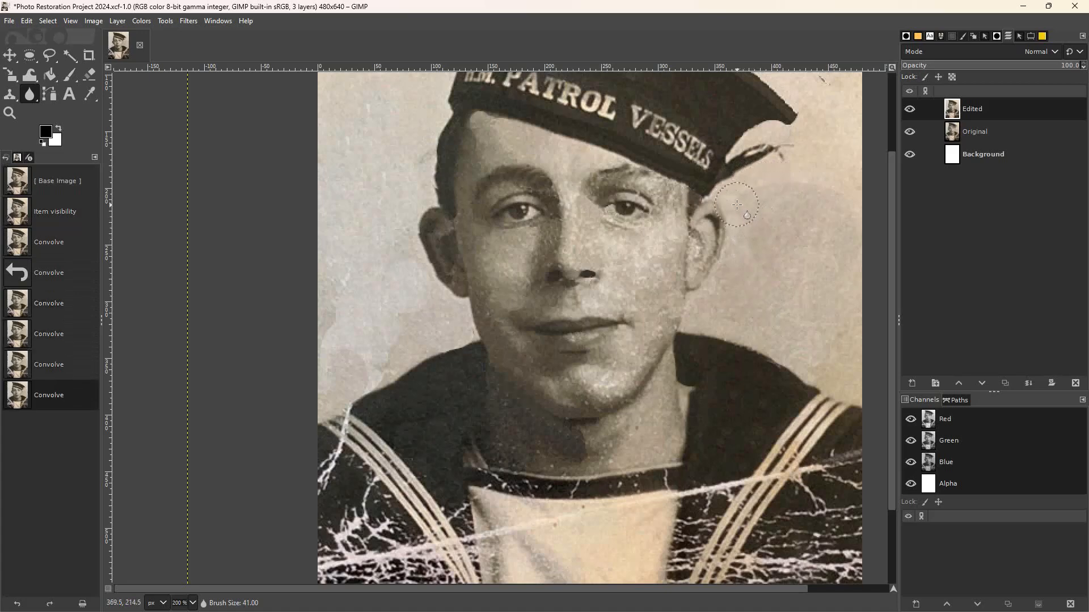
pyautogui.click(738, 204)
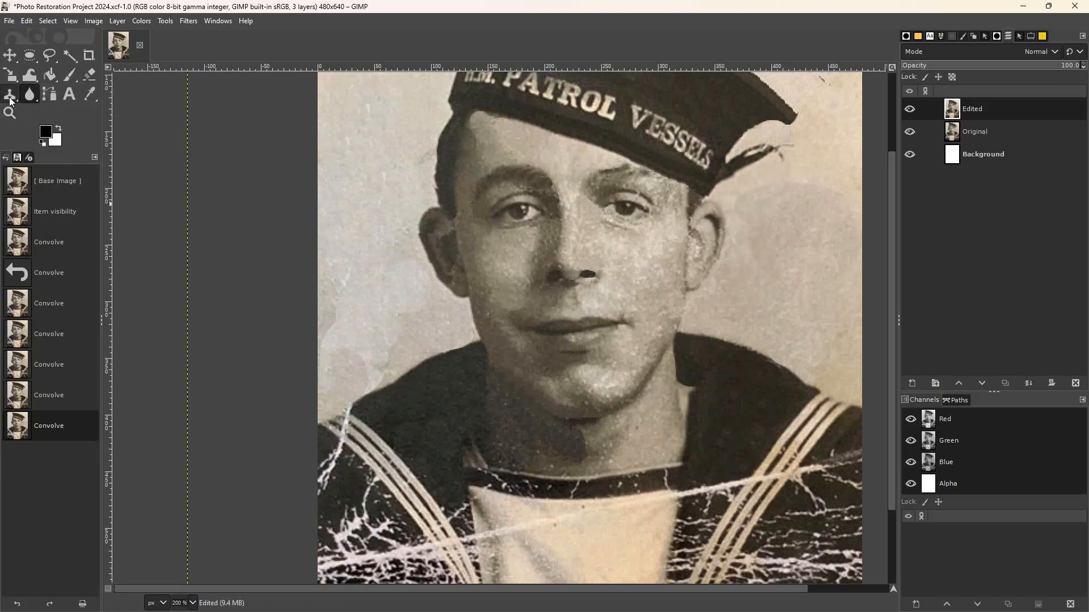
# - Try healing the background patch boundary from a source just beside the ear below the cap's tip, and undo the strokes
pyautogui.moveTo(12, 101)
pyautogui.mouseDown()
pyautogui.moveTo(62, 114)
pyautogui.moveTo(71, 132)
pyautogui.mouseUp()
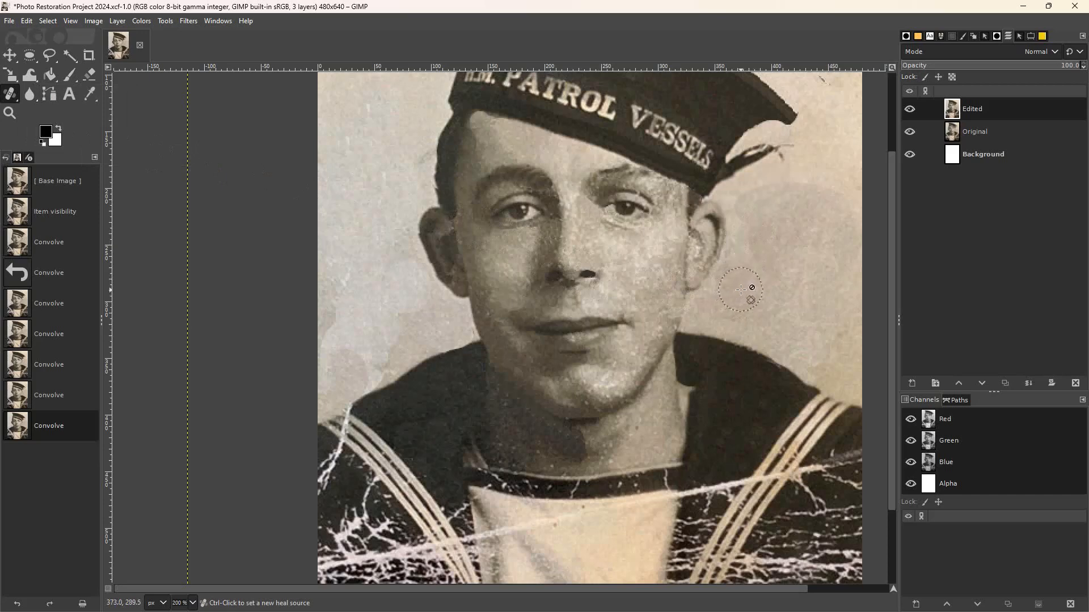
pyautogui.press('ctrl')
pyautogui.keyDown('ctrl'); pyautogui.click(741, 289); pyautogui.keyUp('ctrl')
pyautogui.click(746, 244)
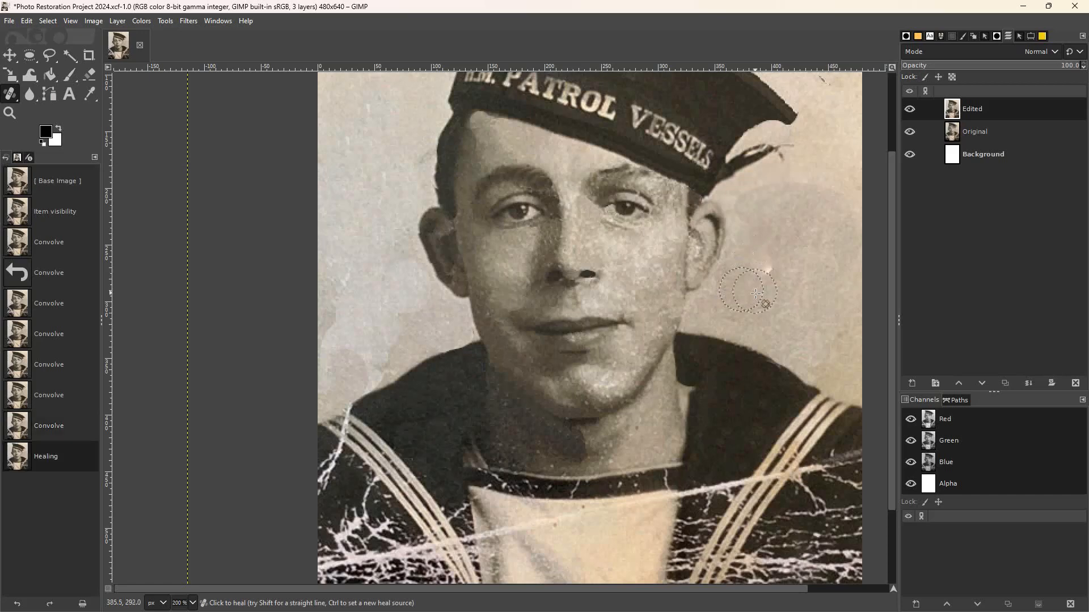
pyautogui.click(756, 242)
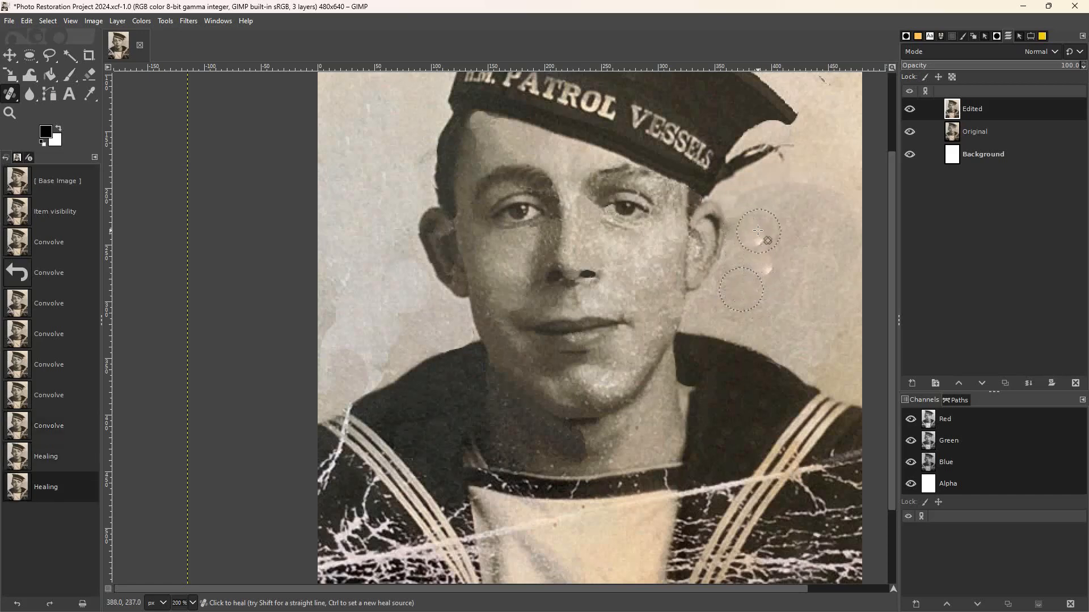
pyautogui.click(771, 211)
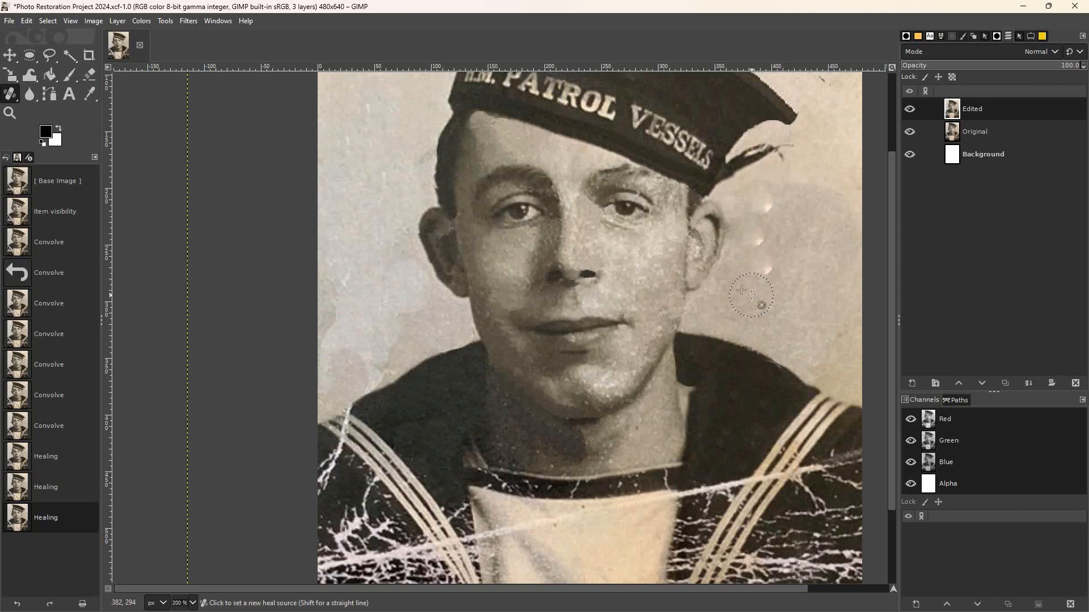
pyautogui.hotkey('ctrl', 'z')
pyautogui.hotkey('ctrl', 'z')
pyautogui.hotkey('ctrl', 'z')
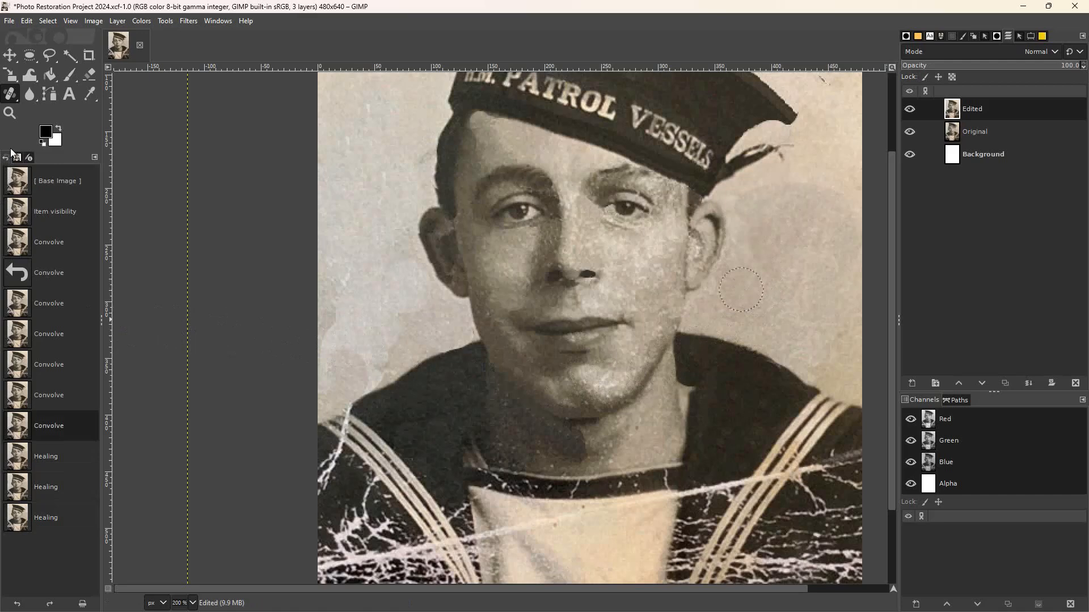
# - Switch to the Dodge/Burn tool, bring up its tool options and set the type to Dodge
pyautogui.click(29, 96)
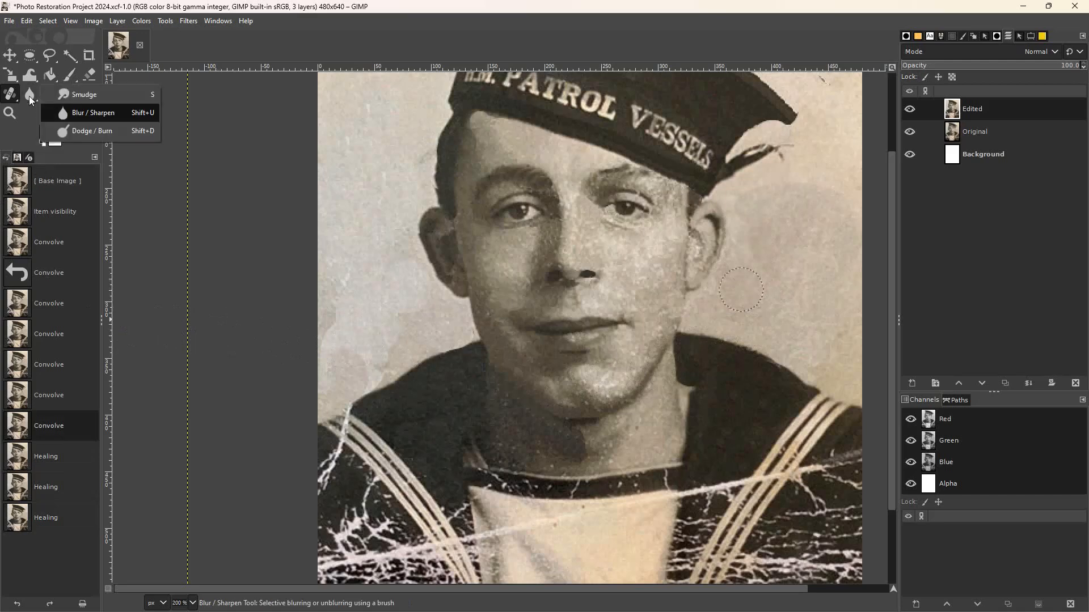
pyautogui.click(104, 130)
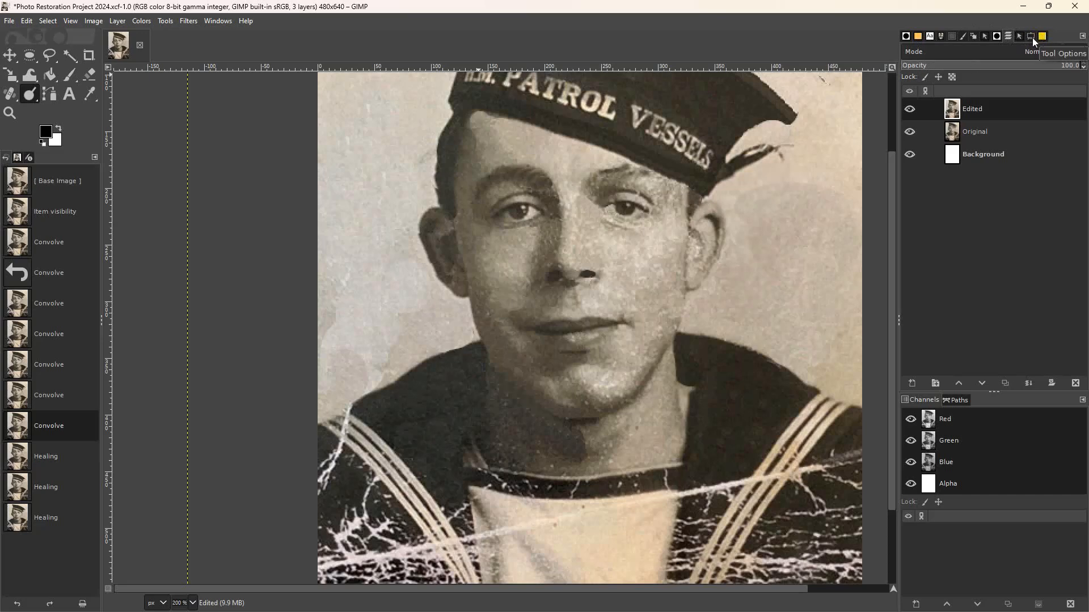
pyautogui.click(217, 21)
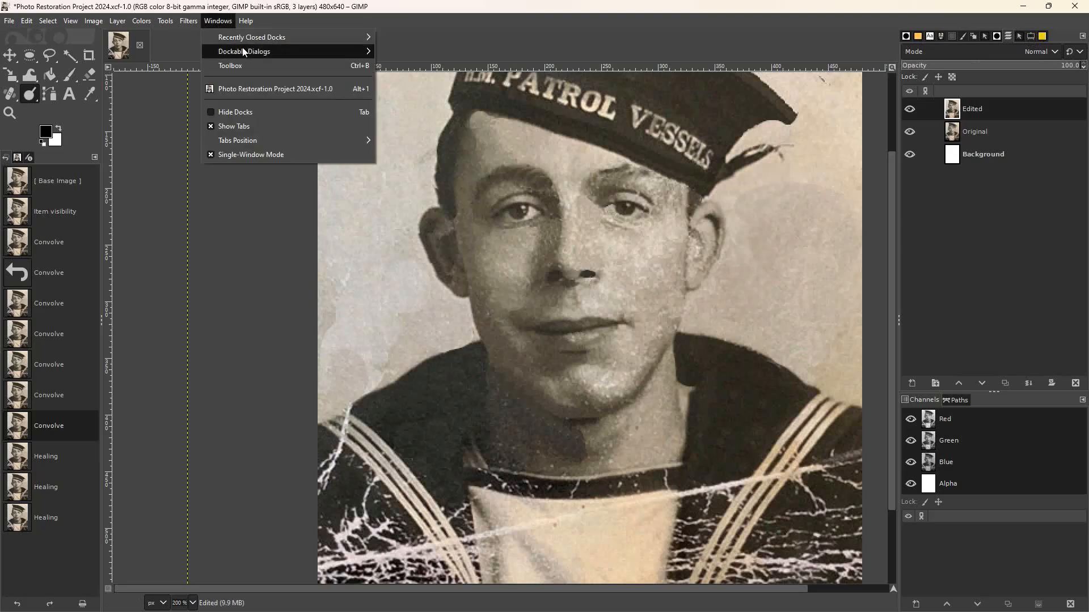
pyautogui.moveTo(251, 48)
pyautogui.moveTo(344, 55)
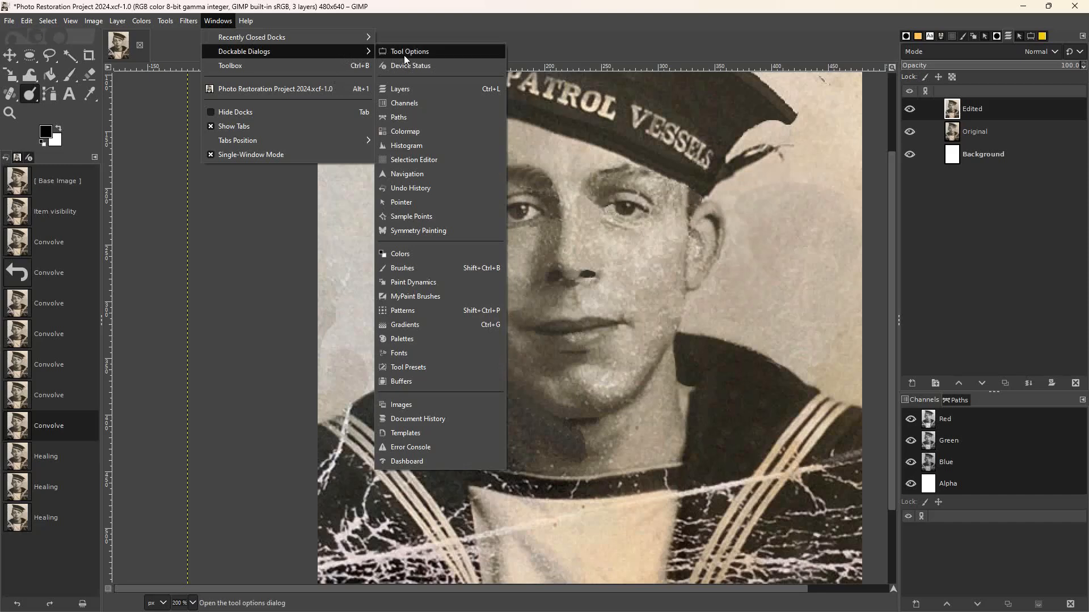
pyautogui.click(1031, 37)
pyautogui.click(1030, 37)
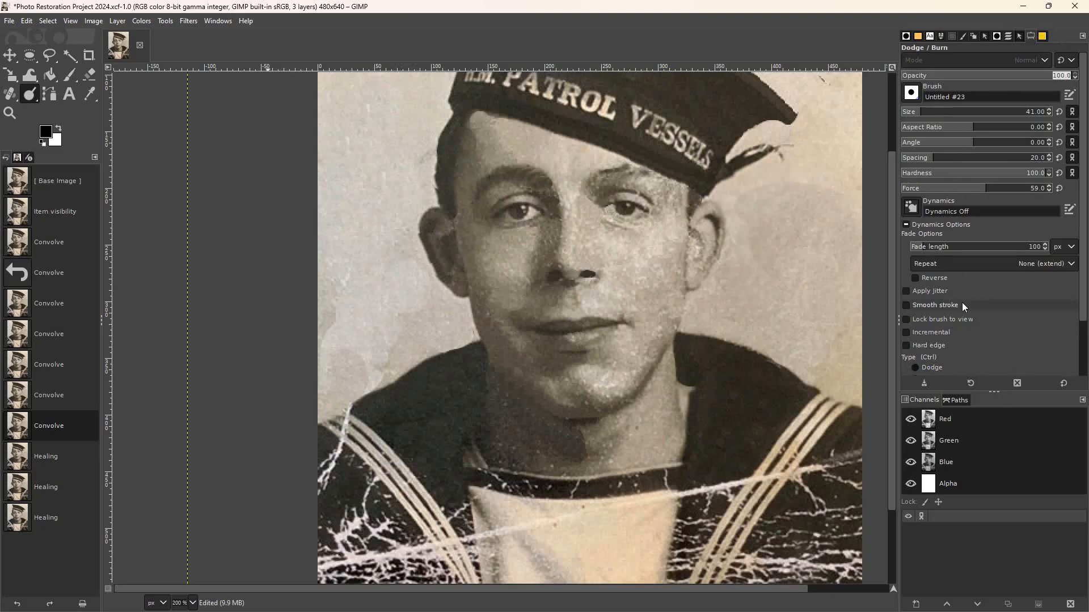
pyautogui.scroll(-1, 1086, 326)
pyautogui.scroll(-3, 1086, 326)
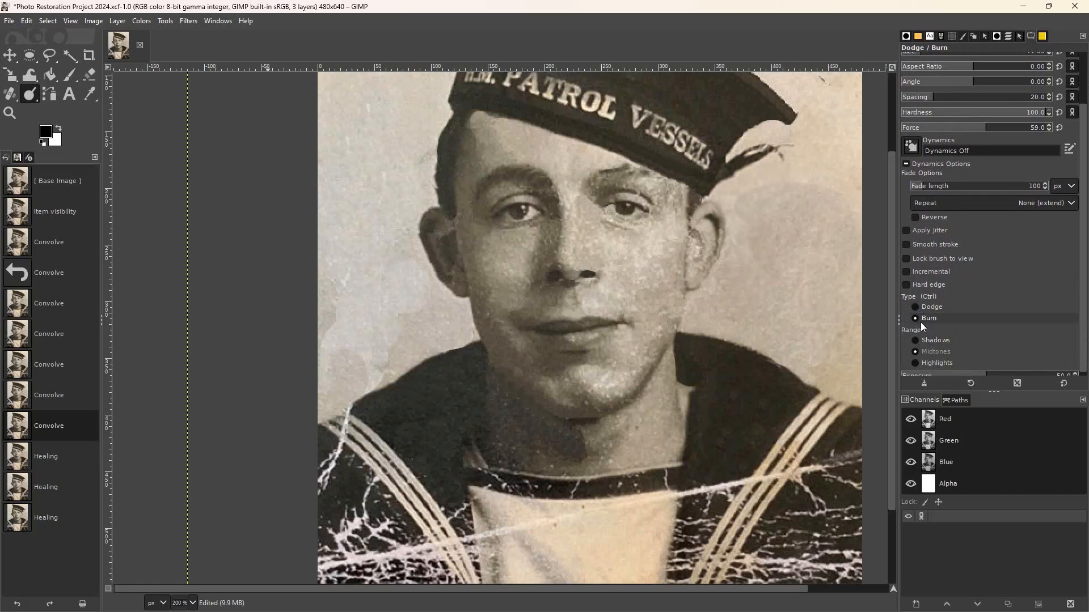
pyautogui.click(915, 307)
# - Try lightening the dark background patch below the cap's tip with one dodge stroke at force 59, and undo it
pyautogui.moveTo(890, 203); pyautogui.dragTo(893, 151)
pyautogui.moveTo(829, 268); pyautogui.dragTo(808, 261)
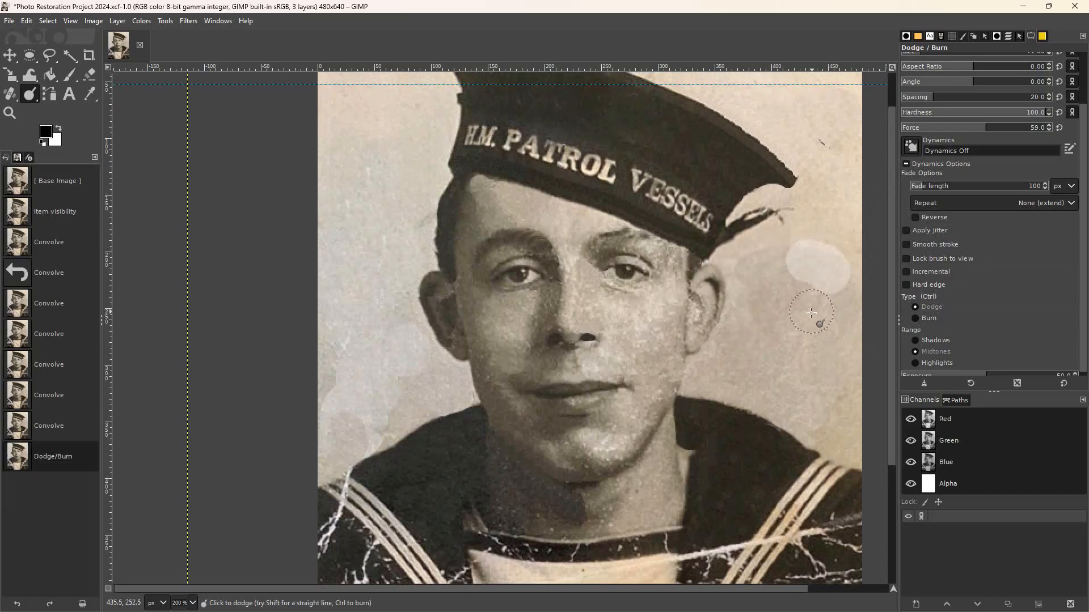
pyautogui.hotkey('ctrl', 'z')
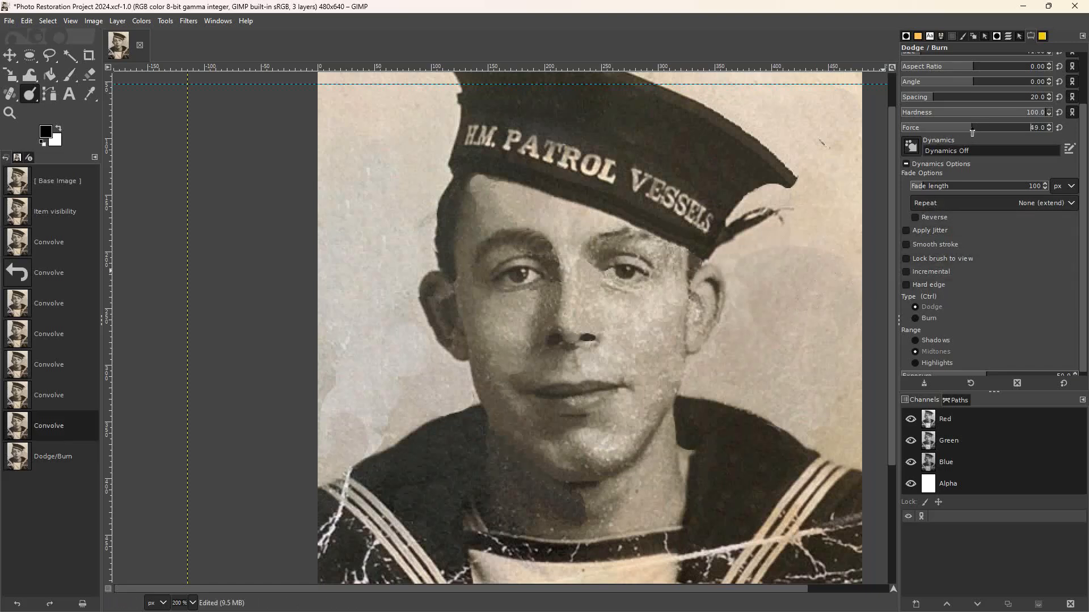
# - Set the Dodge brush to hardness 23 and force 22, and lighten the dark background patch beside the ear below the cap's tip
pyautogui.moveTo(957, 120); pyautogui.dragTo(951, 121)
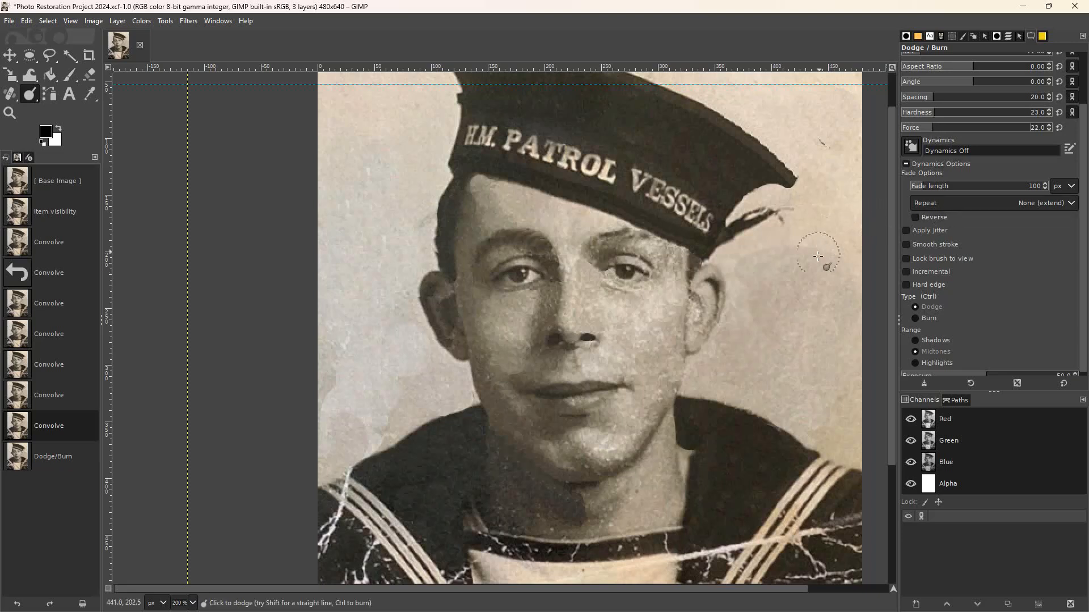
pyautogui.click(799, 253)
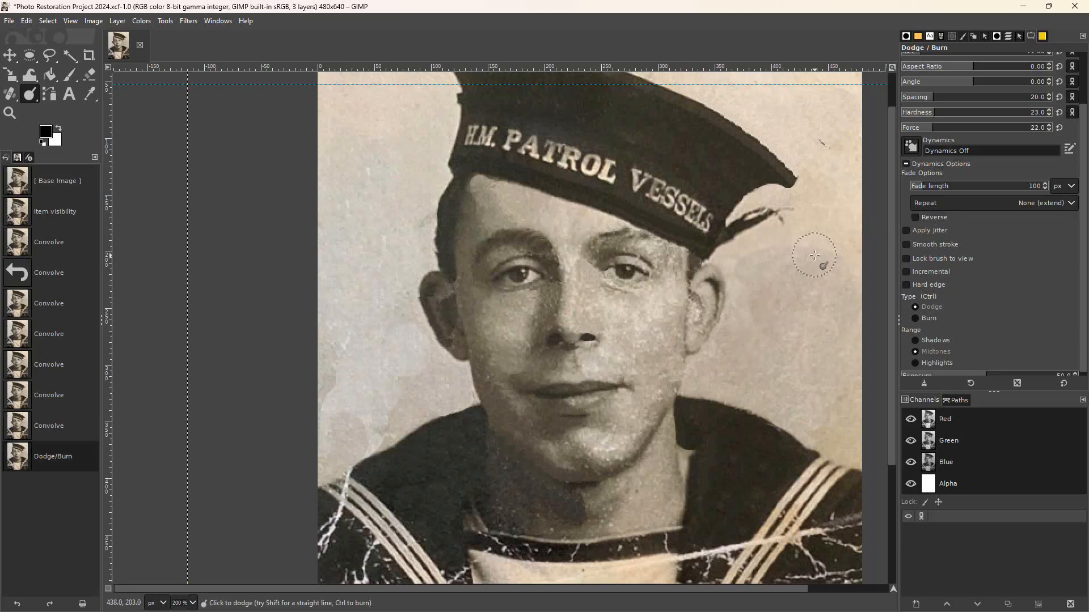
pyautogui.click(820, 257)
pyautogui.click(782, 255)
pyautogui.click(764, 257)
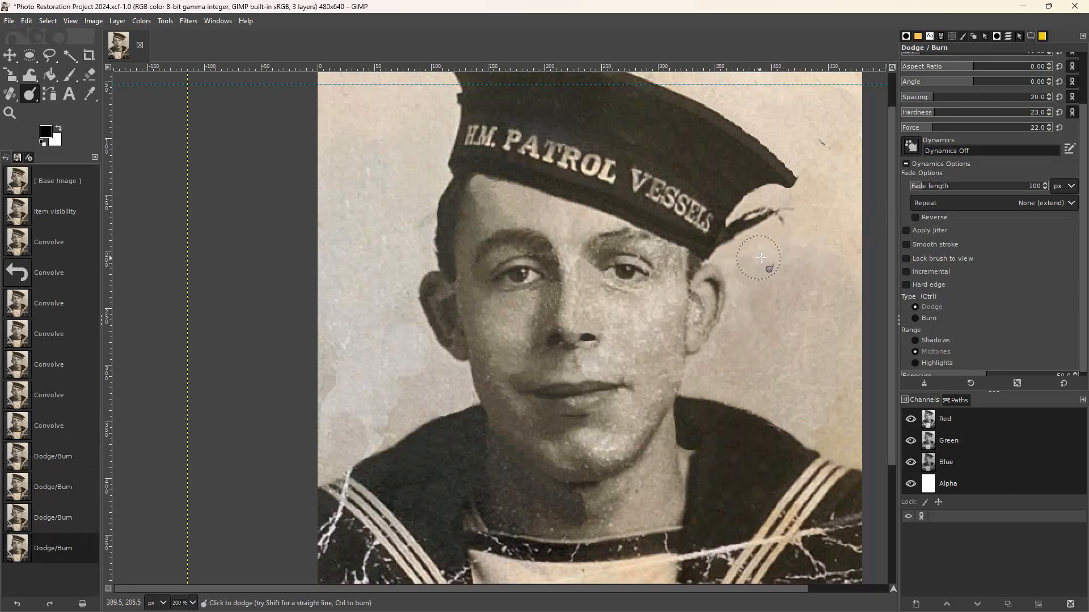
pyautogui.click(751, 272)
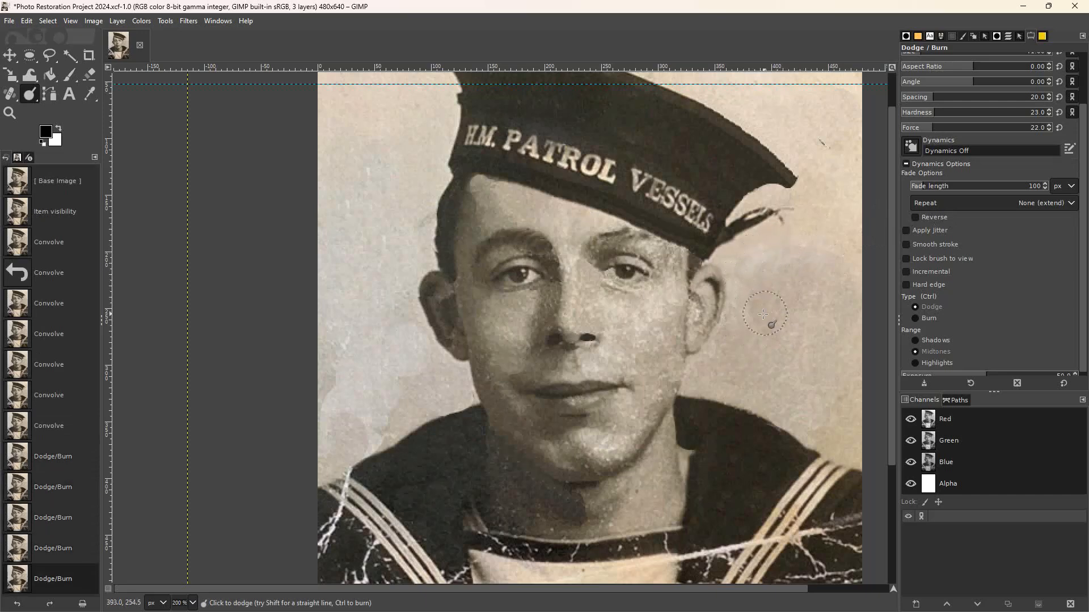
pyautogui.click(750, 262)
pyautogui.click(760, 324)
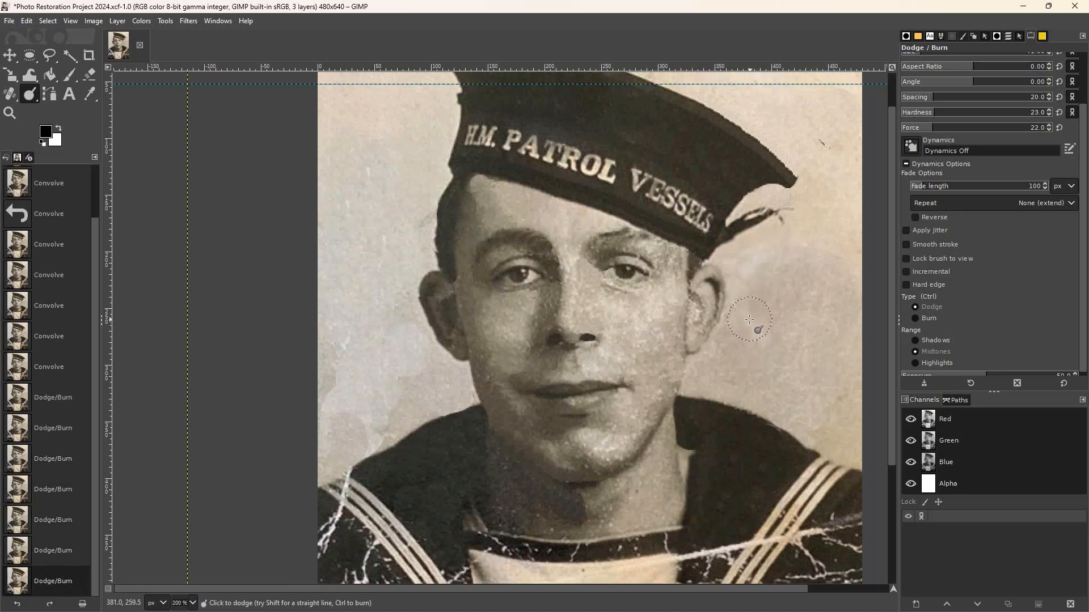
pyautogui.click(756, 296)
pyautogui.click(779, 370)
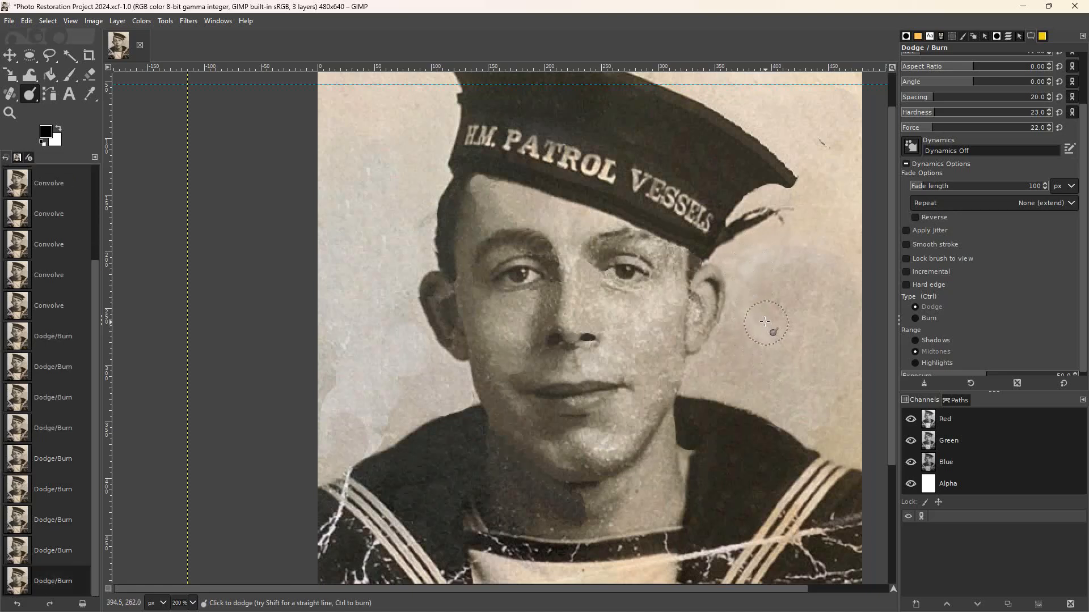
pyautogui.moveTo(768, 331)
pyautogui.mouseDown()
pyautogui.moveTo(809, 349)
pyautogui.moveTo(835, 344)
pyautogui.moveTo(803, 288)
pyautogui.mouseUp()
pyautogui.click(772, 266)
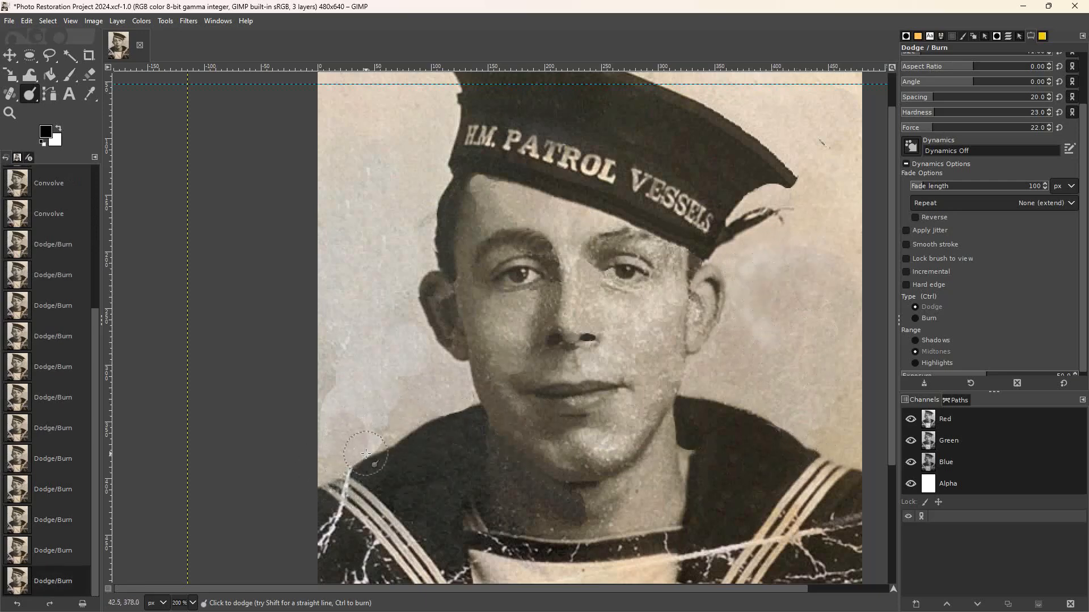
# - Lighten the background above the shoulder on the photo's left side with Dodge, and darken the same area with Burn strokes
pyautogui.moveTo(389, 420)
pyautogui.mouseDown()
pyautogui.moveTo(391, 402)
pyautogui.moveTo(390, 428)
pyautogui.moveTo(352, 409)
pyautogui.moveTo(366, 431)
pyautogui.moveTo(349, 425)
pyautogui.moveTo(369, 437)
pyautogui.moveTo(398, 396)
pyautogui.moveTo(448, 387)
pyautogui.moveTo(350, 376)
pyautogui.moveTo(342, 388)
pyautogui.moveTo(332, 379)
pyautogui.moveTo(341, 368)
pyautogui.moveTo(336, 390)
pyautogui.moveTo(341, 362)
pyautogui.moveTo(392, 389)
pyautogui.moveTo(365, 401)
pyautogui.moveTo(372, 425)
pyautogui.moveTo(389, 377)
pyautogui.mouseUp()
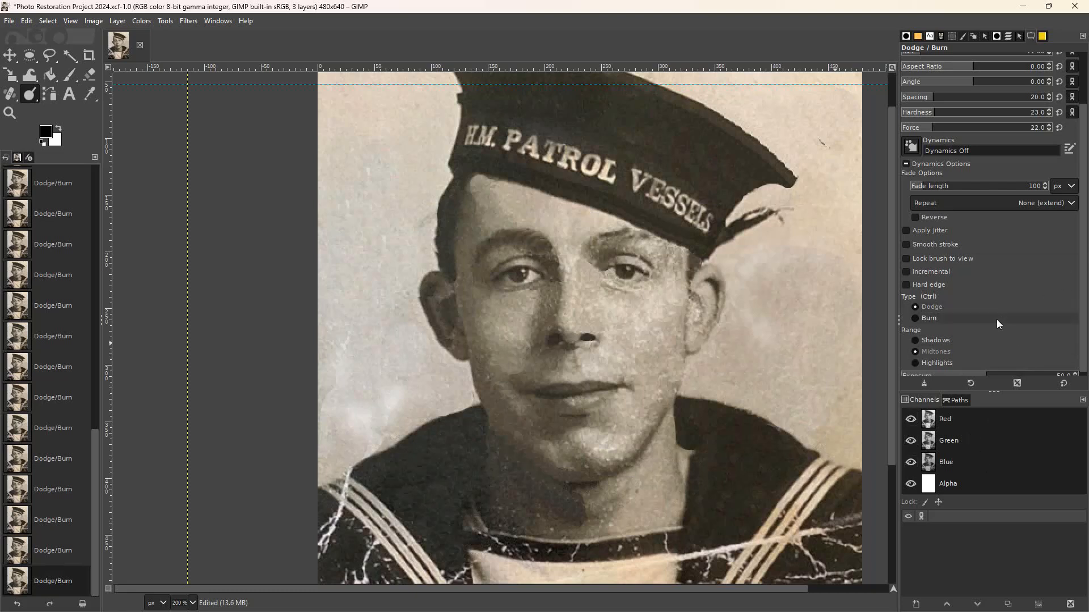
pyautogui.click(915, 319)
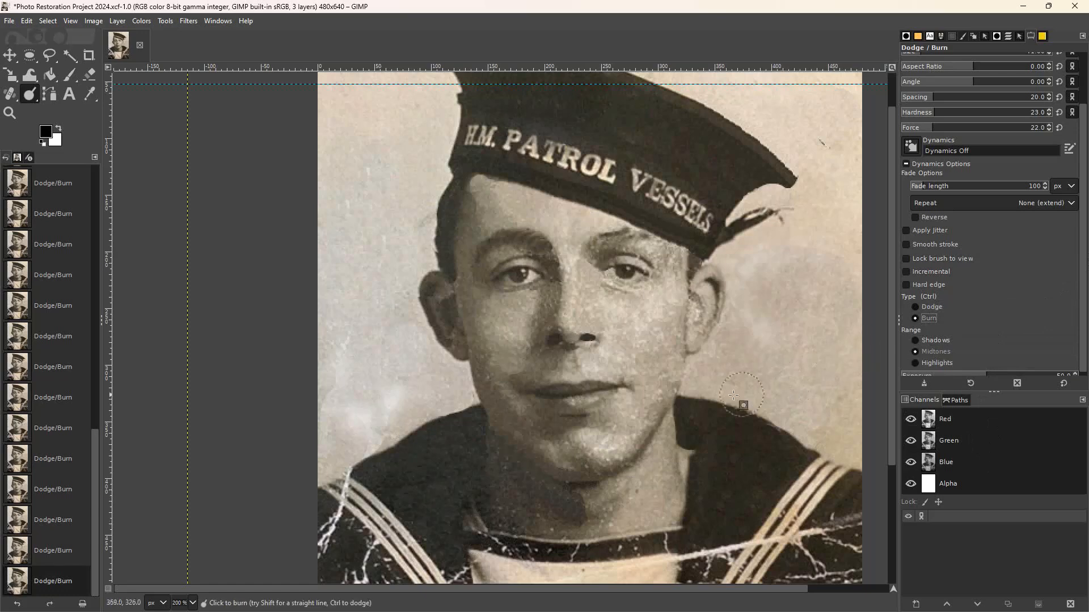
pyautogui.click(364, 423)
pyautogui.click(396, 403)
pyautogui.click(354, 423)
pyautogui.click(342, 394)
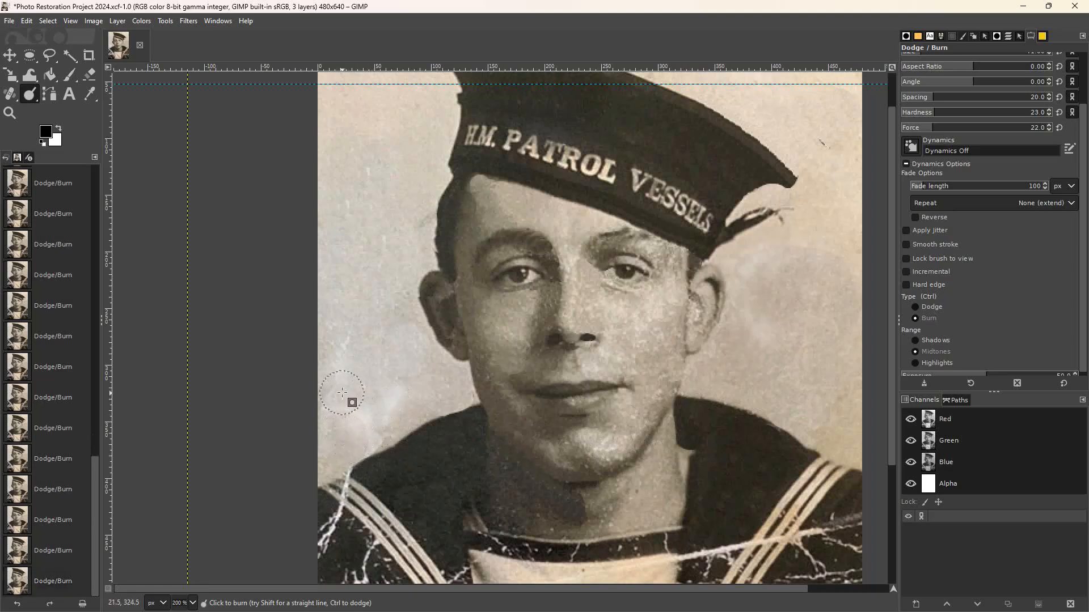
pyautogui.click(336, 395)
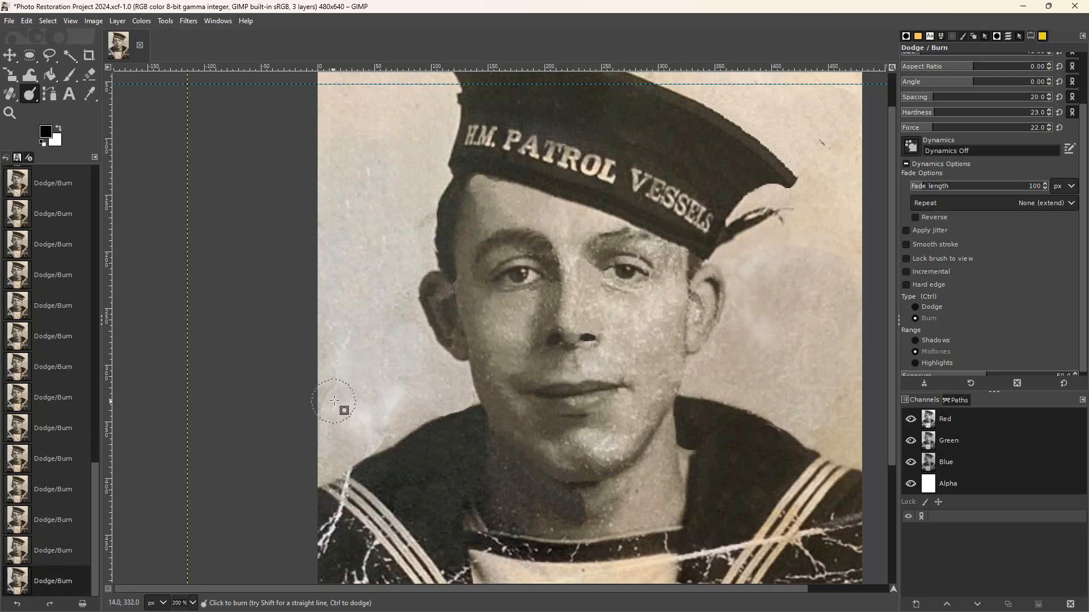
pyautogui.click(375, 374)
pyautogui.click(386, 401)
pyautogui.click(347, 426)
pyautogui.click(386, 387)
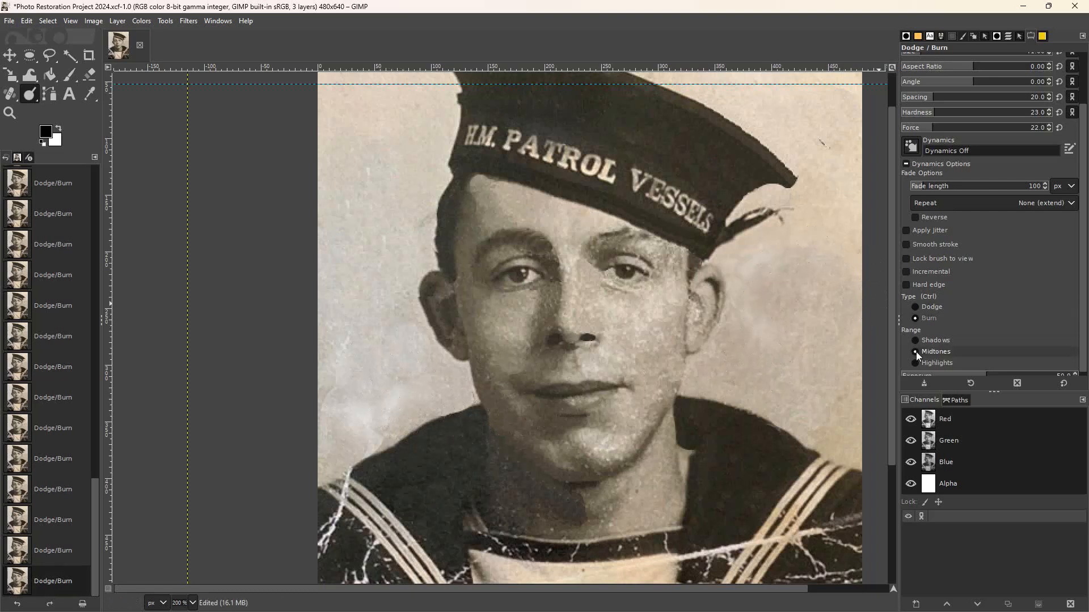
# - Set the type back to Dodge and lighten the background between the cap's tip and the shoulder on the photo's right side
pyautogui.click(915, 307)
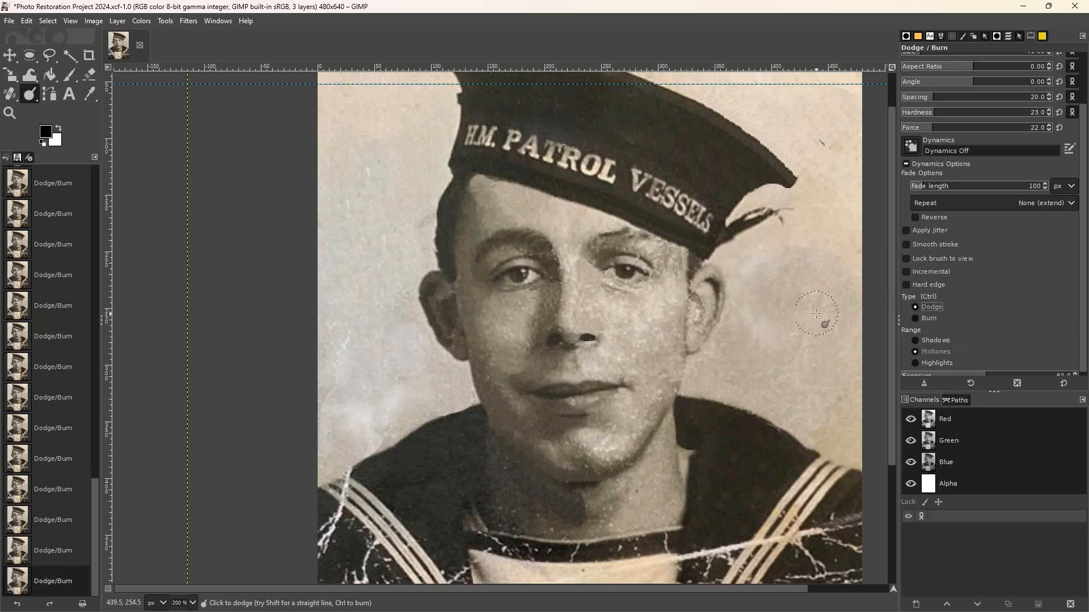
pyautogui.moveTo(826, 249)
pyautogui.mouseDown()
pyautogui.moveTo(782, 252)
pyautogui.moveTo(817, 246)
pyautogui.moveTo(826, 266)
pyautogui.moveTo(839, 263)
pyautogui.moveTo(803, 272)
pyautogui.mouseUp()
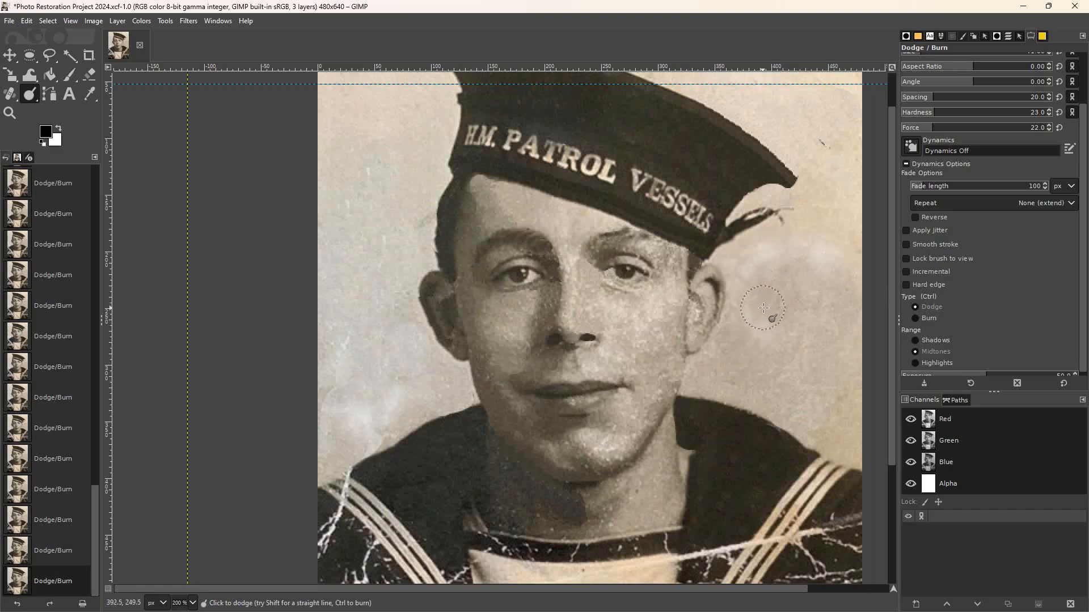
pyautogui.moveTo(790, 387)
pyautogui.mouseDown()
pyautogui.moveTo(823, 397)
pyautogui.moveTo(736, 404)
pyautogui.mouseUp()
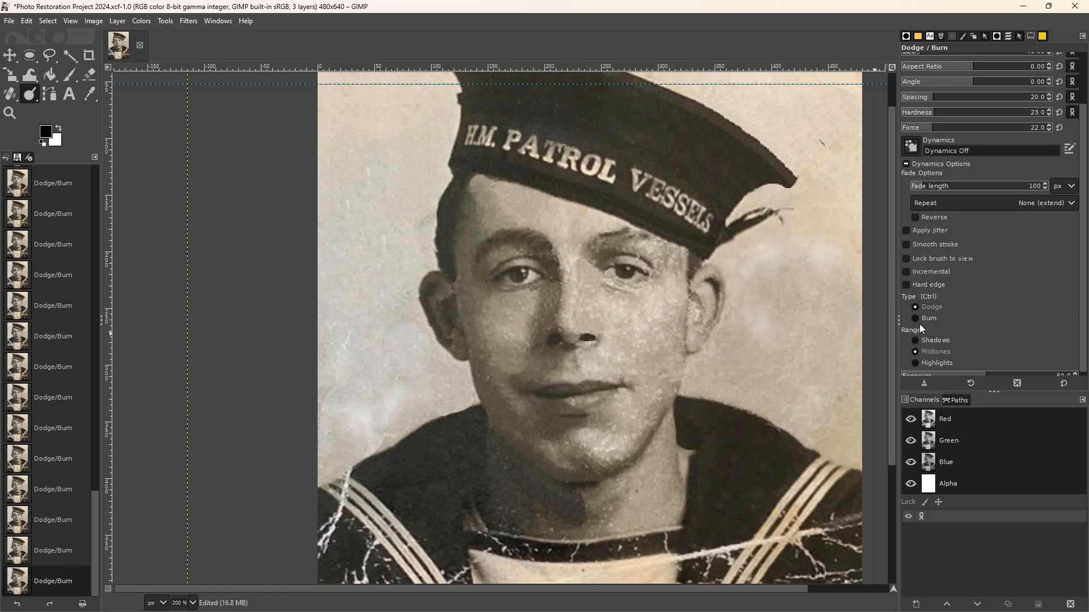
# - Set the type to Burn, darken the over-lightened background on both sides of the head, and undo the excess strokes
pyautogui.click(917, 318)
pyautogui.click(752, 311)
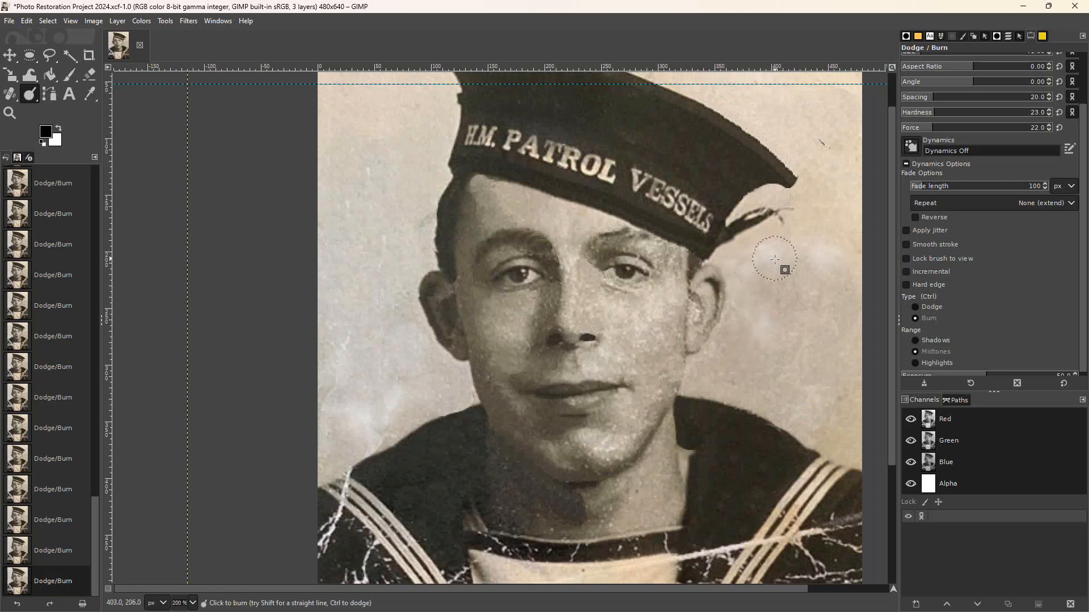
pyautogui.moveTo(842, 259); pyautogui.dragTo(792, 253)
pyautogui.moveTo(740, 277)
pyautogui.mouseDown()
pyautogui.moveTo(781, 250)
pyautogui.moveTo(836, 259)
pyautogui.moveTo(814, 367)
pyautogui.moveTo(761, 361)
pyautogui.moveTo(765, 385)
pyautogui.moveTo(800, 380)
pyautogui.mouseUp()
pyautogui.moveTo(331, 428)
pyautogui.mouseDown()
pyautogui.moveTo(348, 396)
pyautogui.moveTo(377, 413)
pyautogui.moveTo(403, 410)
pyautogui.moveTo(399, 399)
pyautogui.mouseUp()
pyautogui.hotkey('ctrl', 'z')
pyautogui.hotkey('ctrl', 'z')
pyautogui.hotkey('ctrl', 'z')
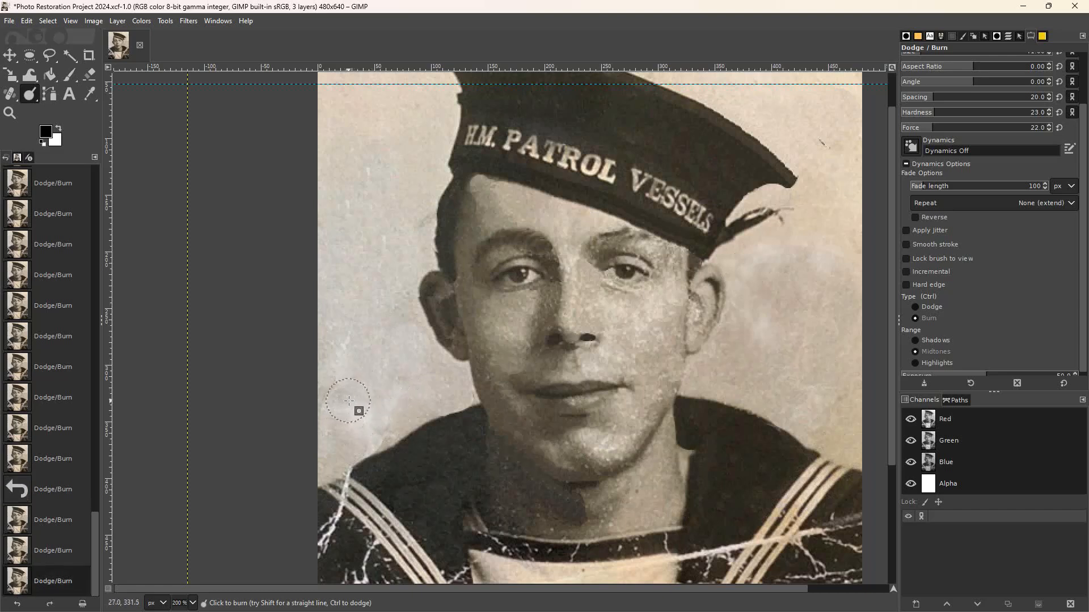
pyautogui.hotkey('ctrl', 'z')
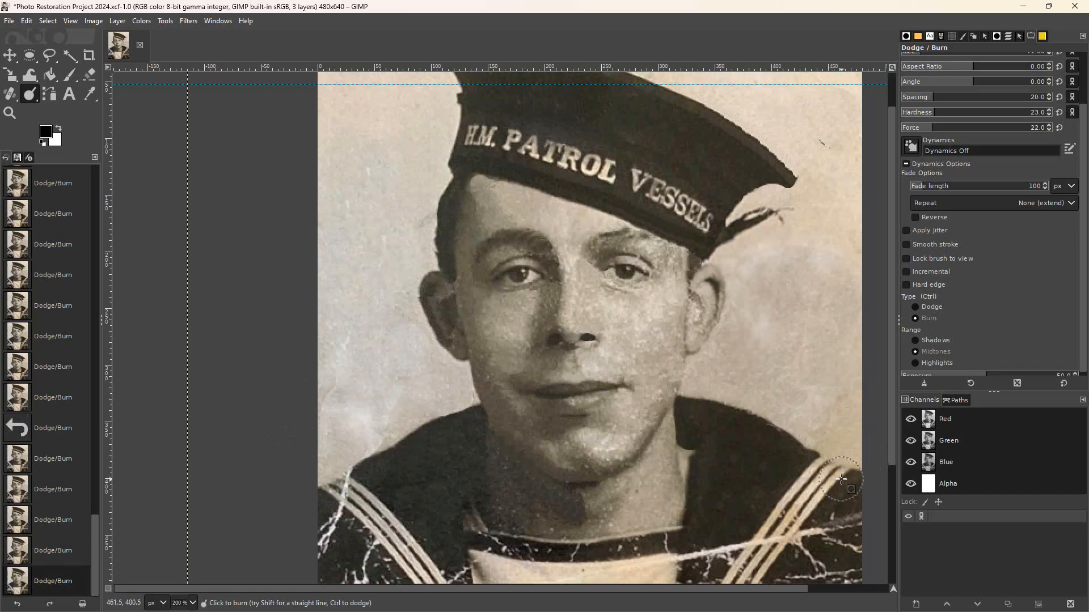
# - Heal the uneven background from below the cap's tip down to the shoulder, using a source beside the ear and brush size 41
pyautogui.moveTo(893, 450)
pyautogui.mouseDown()
pyautogui.moveTo(896, 502)
pyautogui.moveTo(882, 400)
pyautogui.mouseUp()
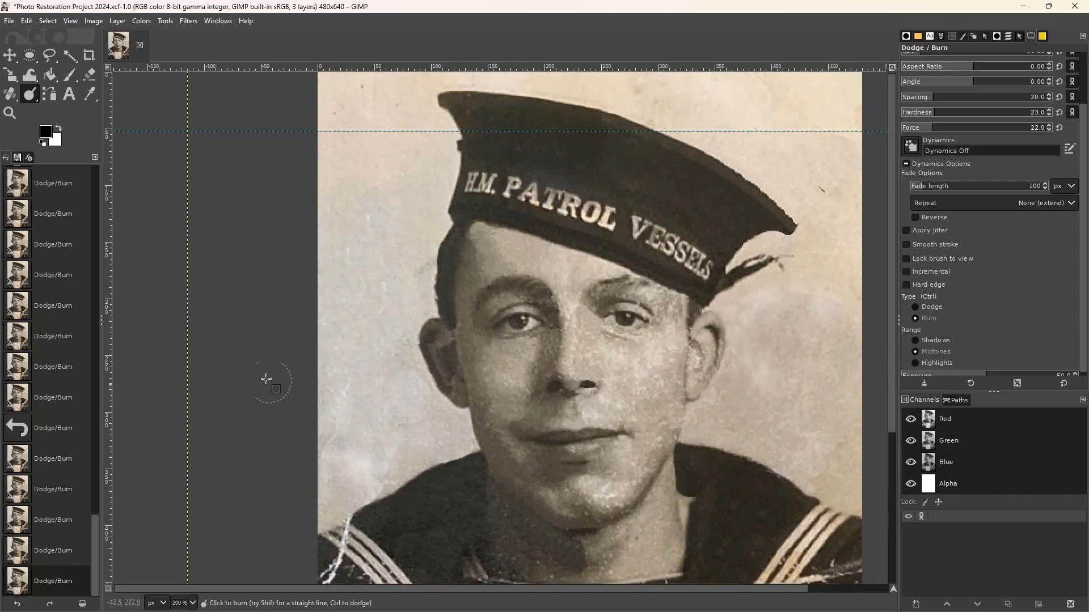
pyautogui.click(8, 97)
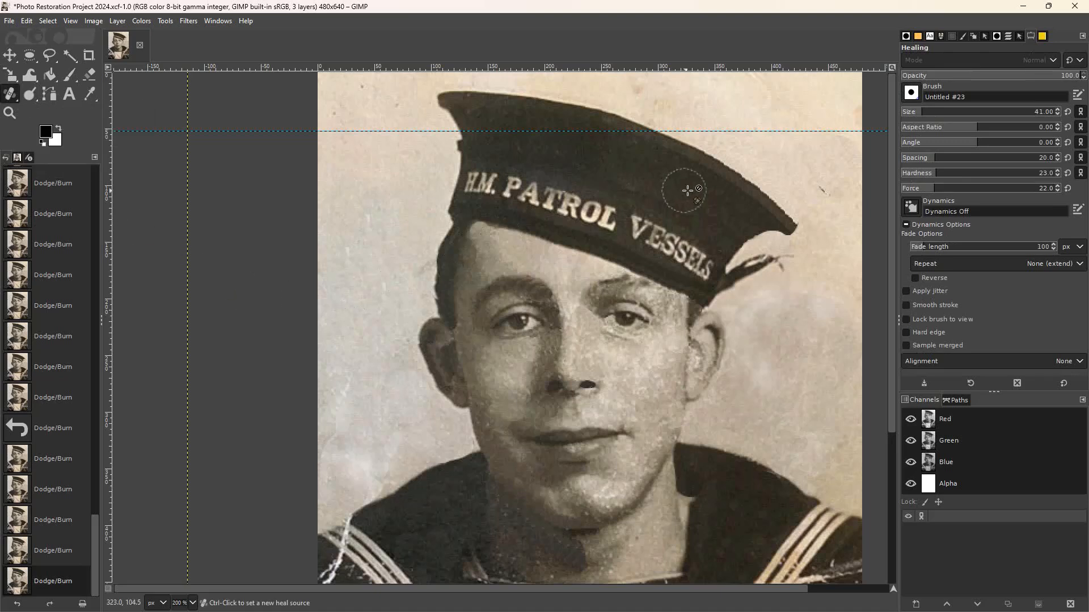
pyautogui.keyDown('ctrl'); pyautogui.click(779, 325); pyautogui.keyUp('ctrl')
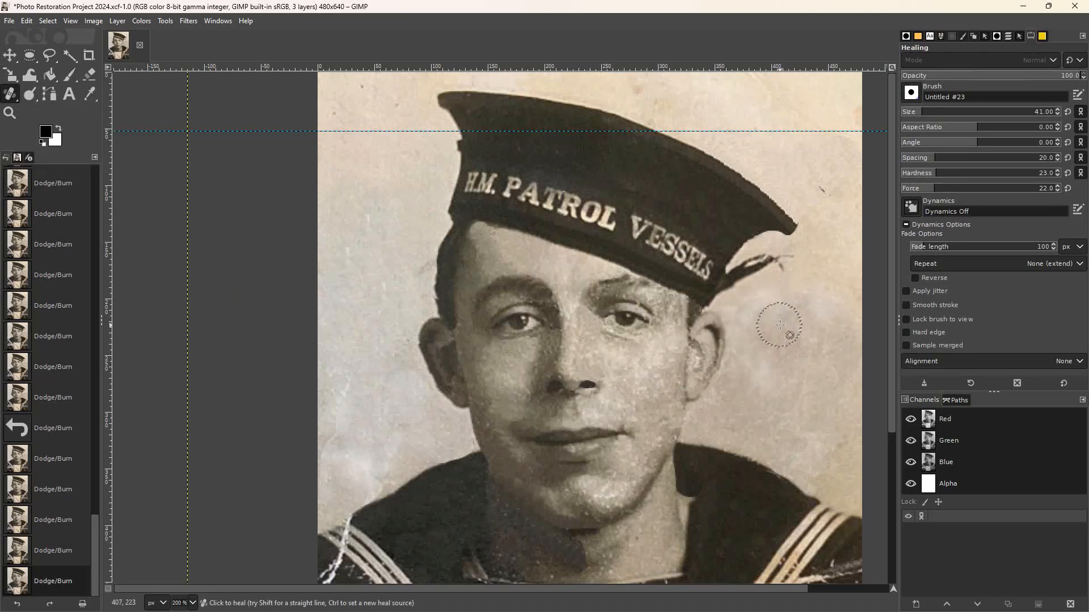
pyautogui.click(831, 300)
pyautogui.click(812, 309)
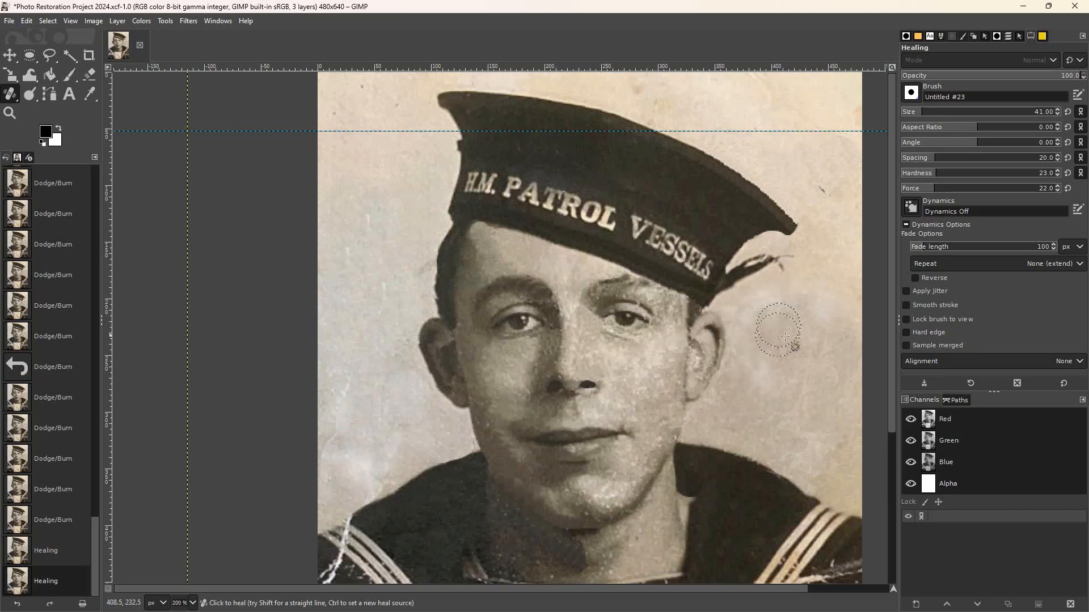
pyautogui.click(804, 360)
pyautogui.click(737, 421)
pyautogui.click(734, 422)
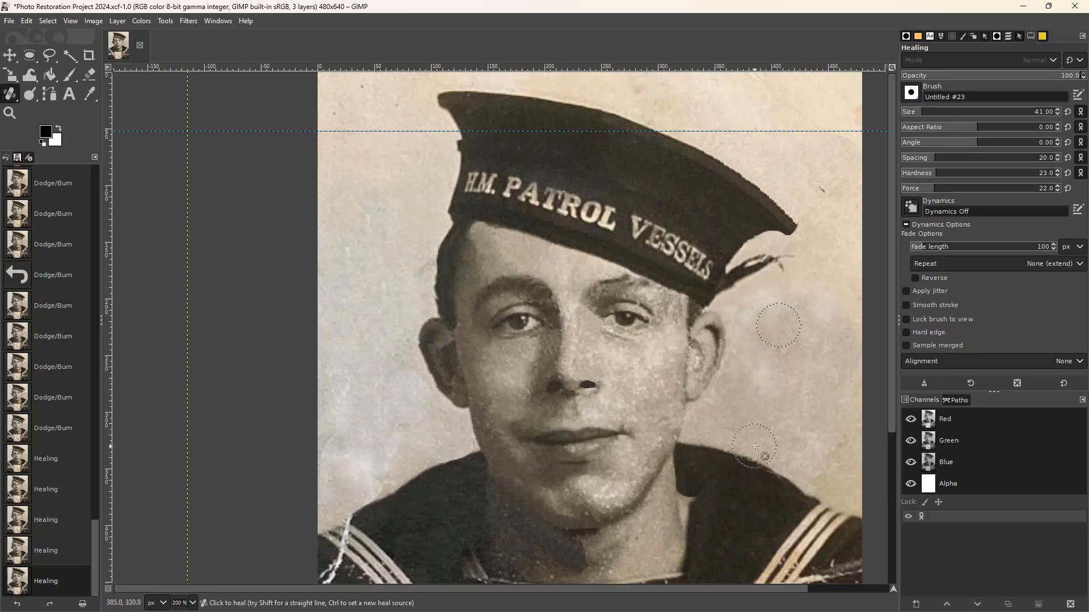
pyautogui.click(805, 465)
pyautogui.click(816, 434)
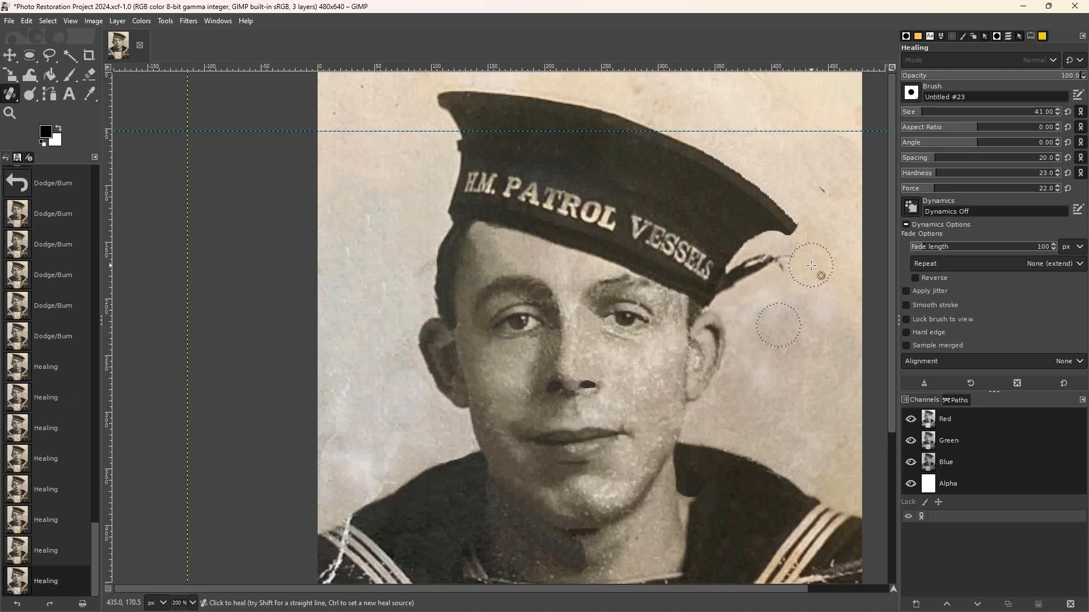
# - Set a new healing source in the background just below the cap's tip and heal the uneven spots between ear and shoulder
pyautogui.click(11, 56)
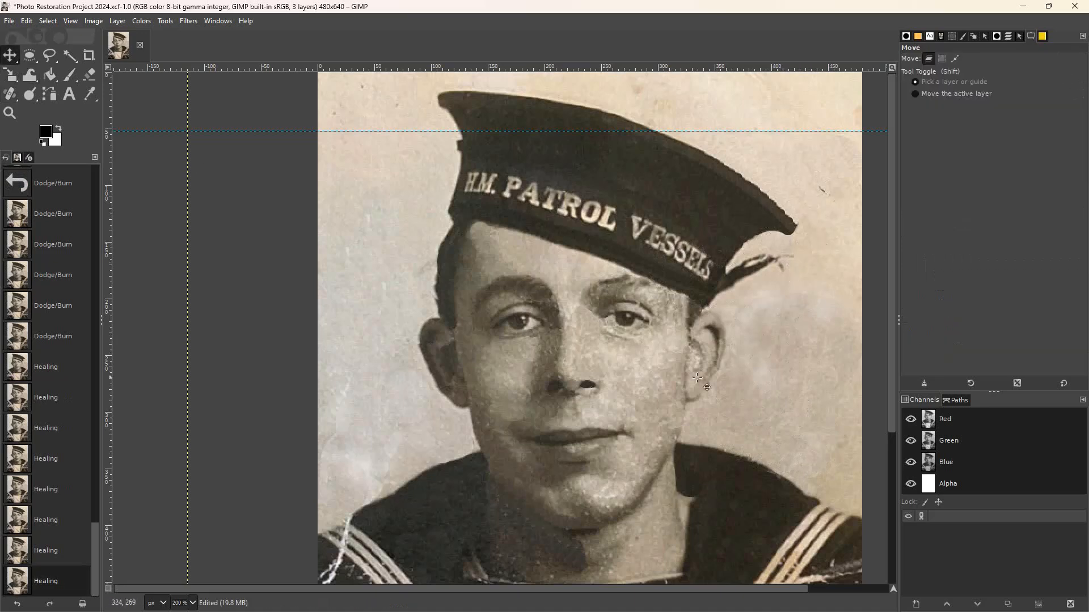
pyautogui.click(10, 97)
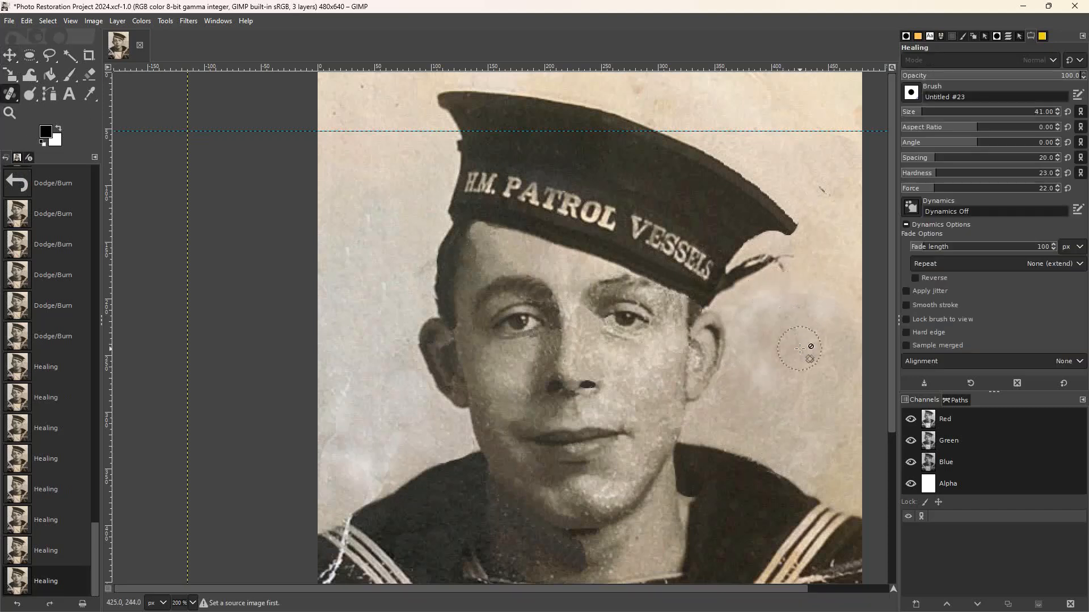
pyautogui.keyDown('ctrl'); pyautogui.click(787, 311); pyautogui.keyUp('ctrl')
pyautogui.click(772, 377)
pyautogui.click(763, 400)
pyautogui.click(756, 370)
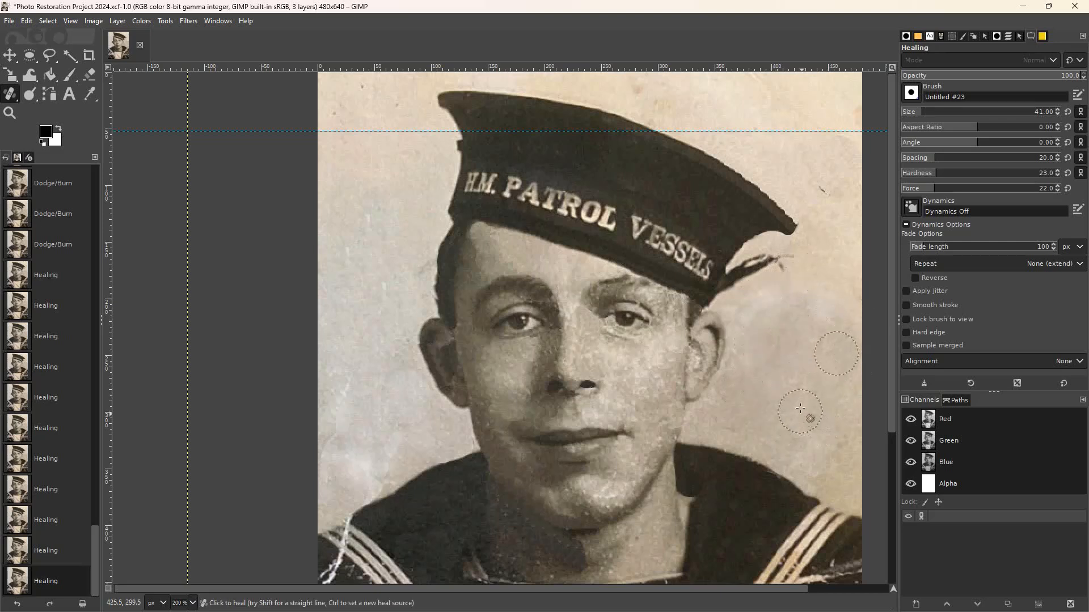
pyautogui.click(795, 437)
# - Heal the blotchy background above the shoulder on the photo's left side, using clean source spots from the same side
pyautogui.press('ctrl')
pyautogui.keyDown('ctrl'); pyautogui.click(358, 318); pyautogui.keyUp('ctrl')
pyautogui.moveTo(354, 387)
pyautogui.mouseDown()
pyautogui.moveTo(362, 419)
pyautogui.moveTo(361, 384)
pyautogui.moveTo(383, 394)
pyautogui.moveTo(390, 426)
pyautogui.moveTo(384, 412)
pyautogui.moveTo(356, 444)
pyautogui.moveTo(349, 430)
pyautogui.moveTo(346, 445)
pyautogui.moveTo(346, 413)
pyautogui.moveTo(352, 469)
pyautogui.moveTo(364, 447)
pyautogui.moveTo(401, 445)
pyautogui.moveTo(363, 319)
pyautogui.moveTo(372, 302)
pyautogui.moveTo(395, 446)
pyautogui.mouseUp()
pyautogui.keyDown('ctrl'); pyautogui.click(361, 413); pyautogui.keyUp('ctrl')
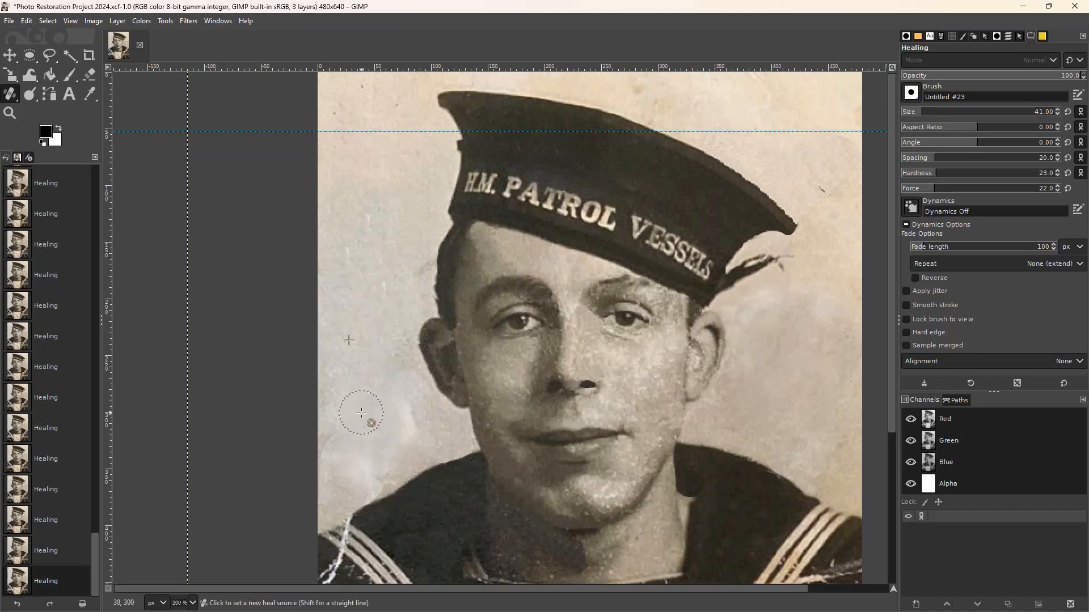
pyautogui.click(408, 423)
pyautogui.moveTo(400, 419); pyautogui.dragTo(417, 434)
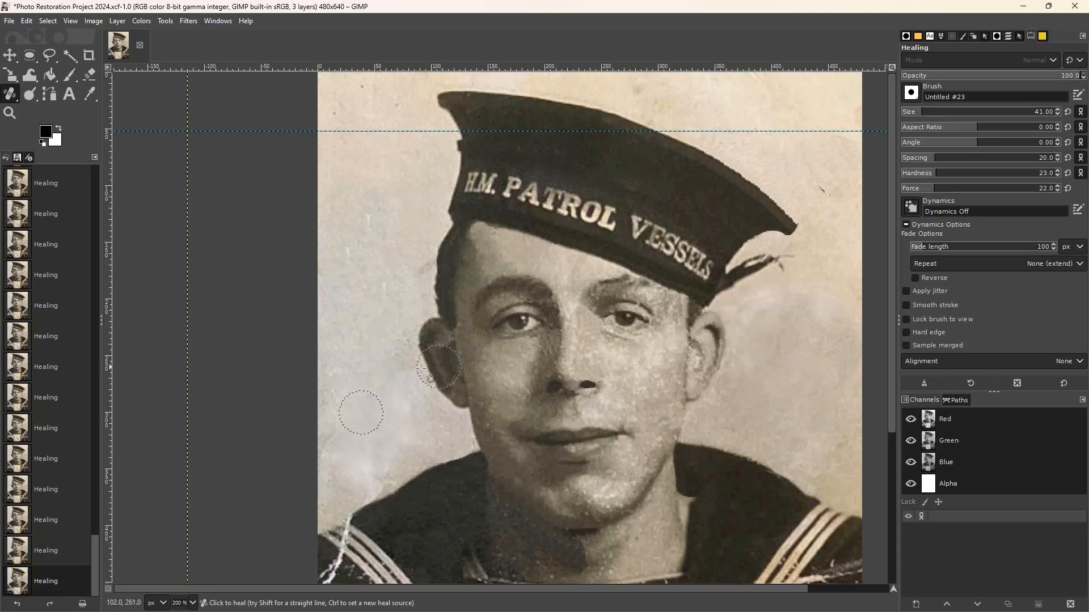
# - Cover background marks left of the face with a 27 × 29 px elliptical patch taken from just above them, and anchor it
pyautogui.click(29, 56)
pyautogui.moveTo(336, 214); pyautogui.dragTo(360, 262)
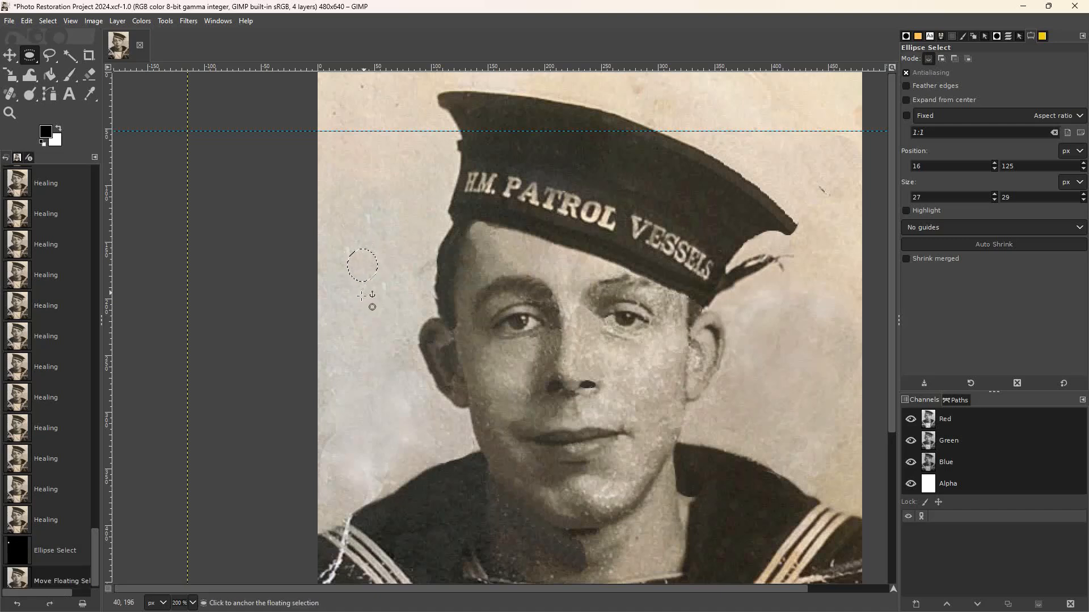
pyautogui.click(360, 299)
pyautogui.click(359, 297)
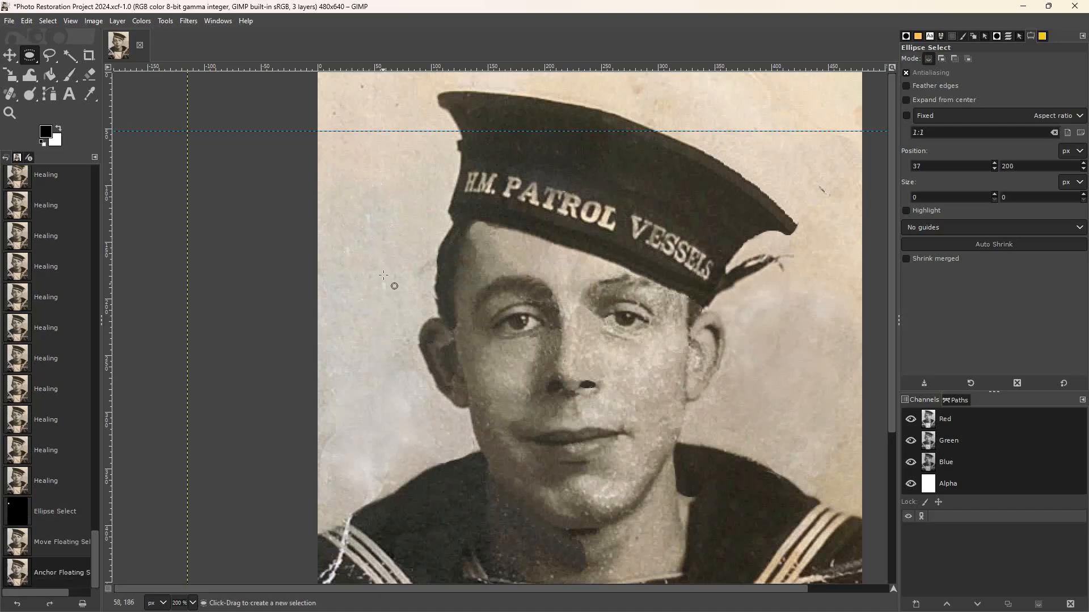
# - Save the project, close GIMP, and select Photo Restoration Project 2024.xcf in the project folder
pyautogui.click(9, 20)
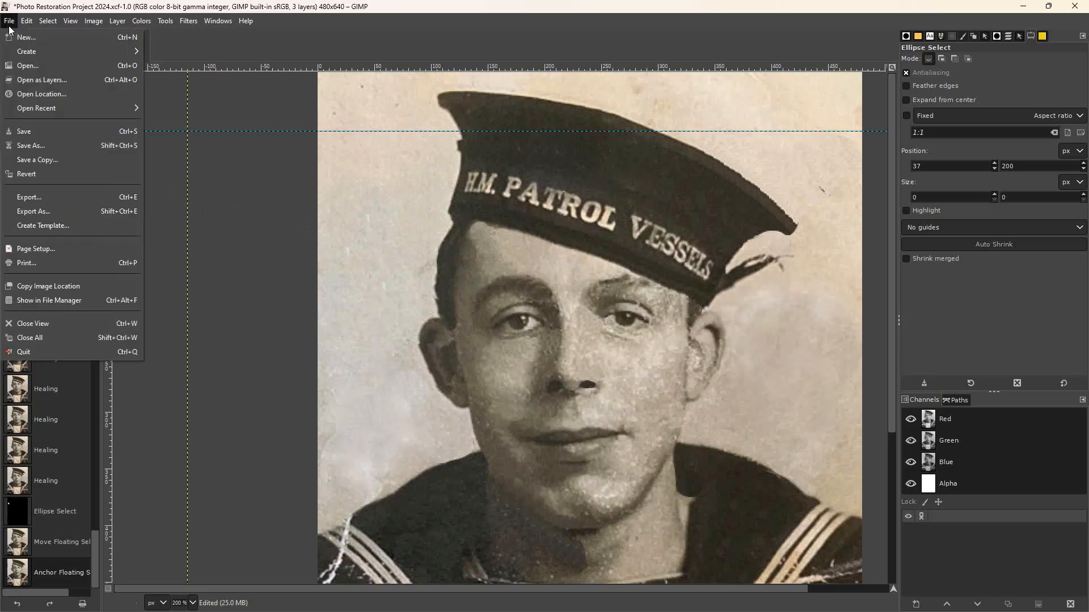
pyautogui.click(44, 134)
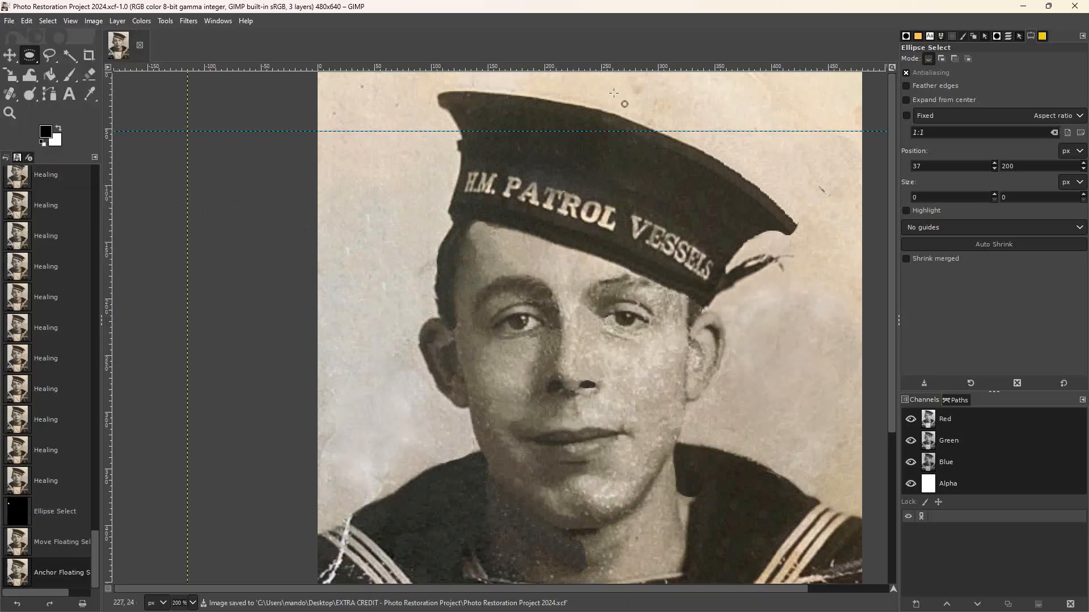
pyautogui.click(1073, 8)
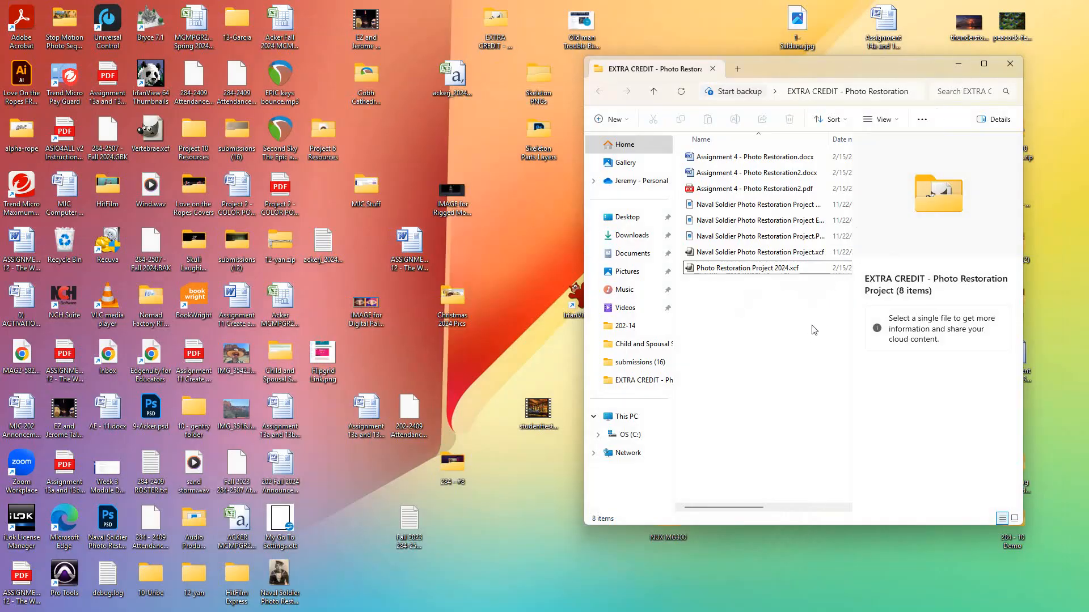
pyautogui.click(746, 270)
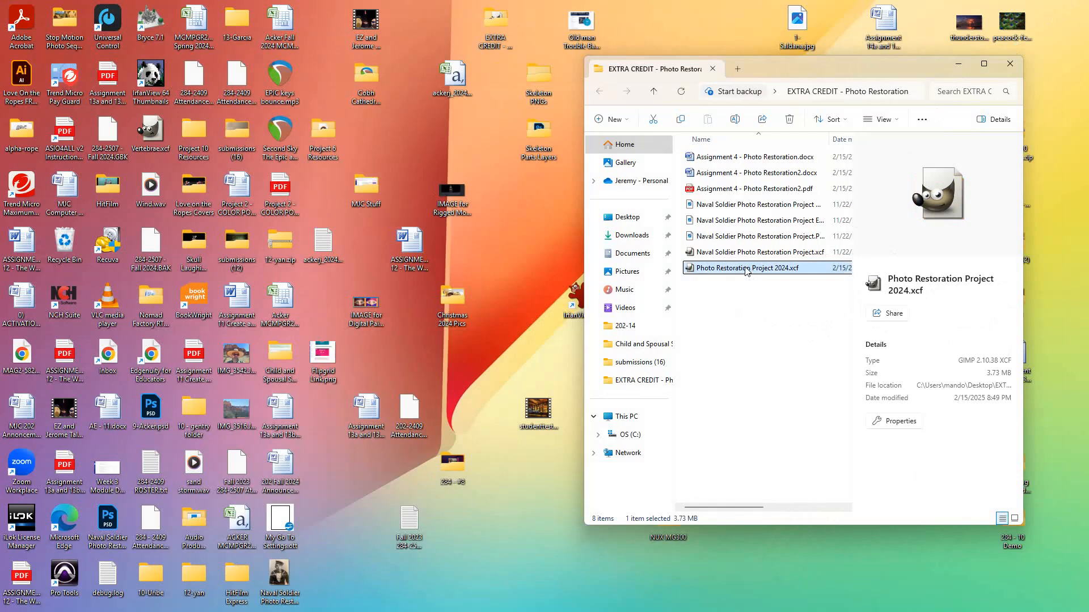
# - Open the selected project in GIMP and cover the blotchy background above the photo's left shoulder with a 56 × 33 px elliptical patch, anchored
pyautogui.doubleClick(745, 269)
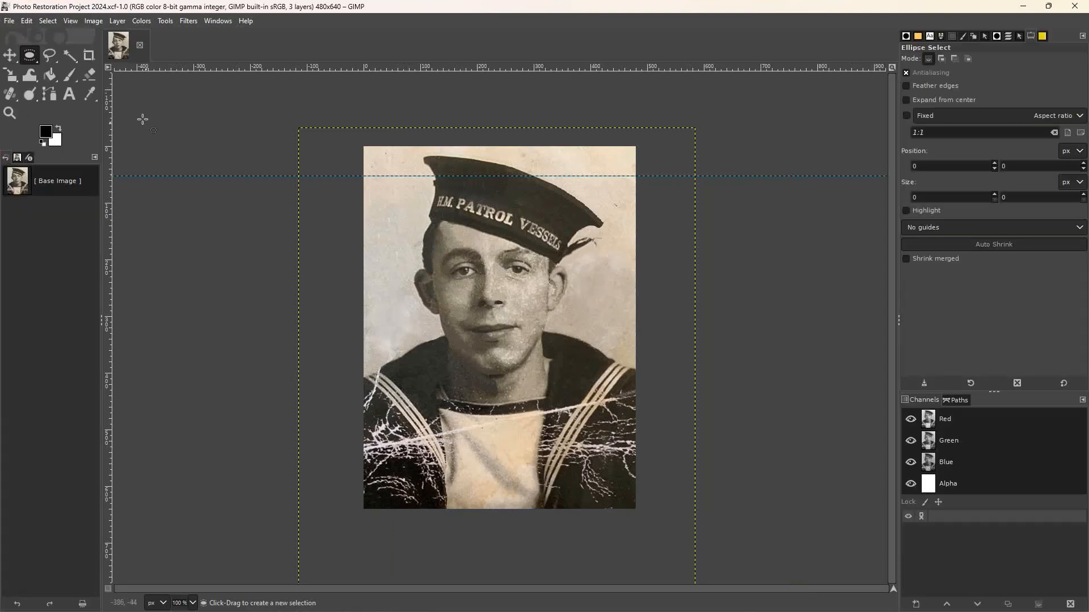
pyautogui.click(9, 113)
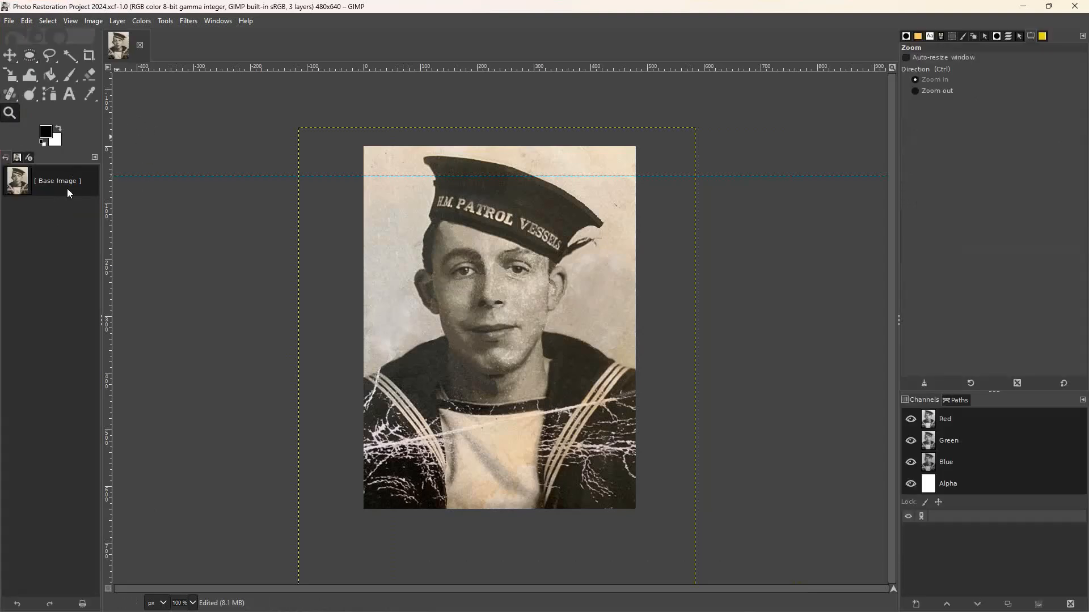
pyautogui.click(433, 382)
pyautogui.click(428, 383)
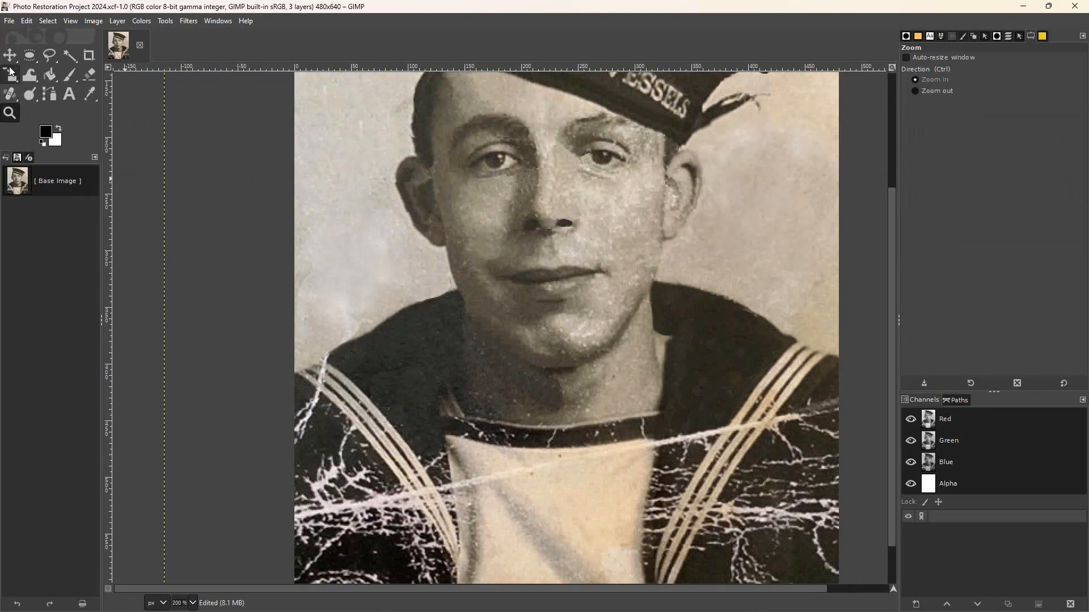
pyautogui.click(29, 55)
pyautogui.moveTo(327, 204); pyautogui.dragTo(376, 271)
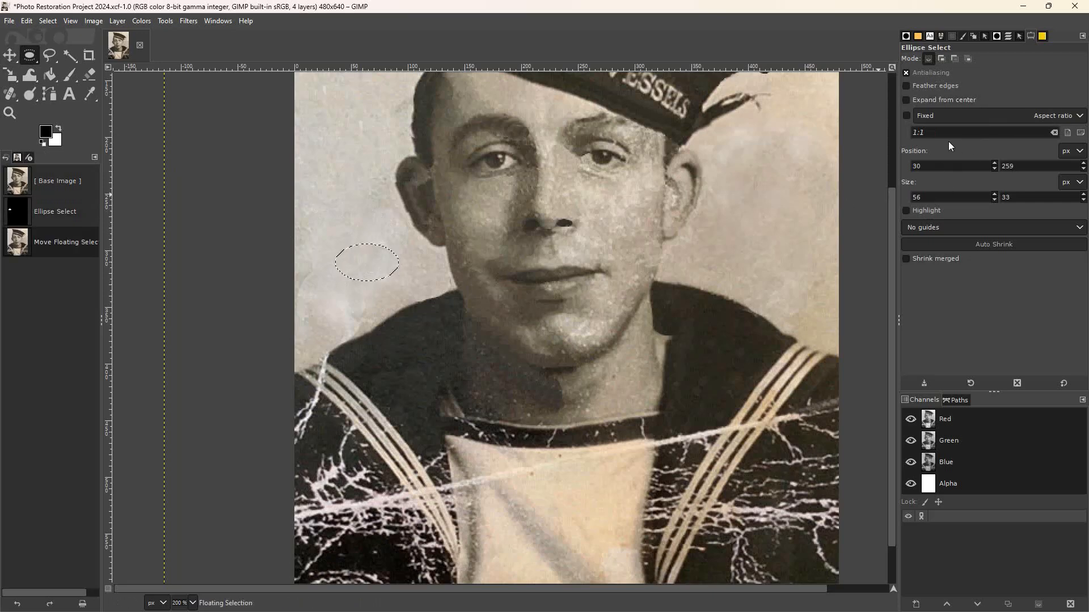
pyautogui.click(1007, 37)
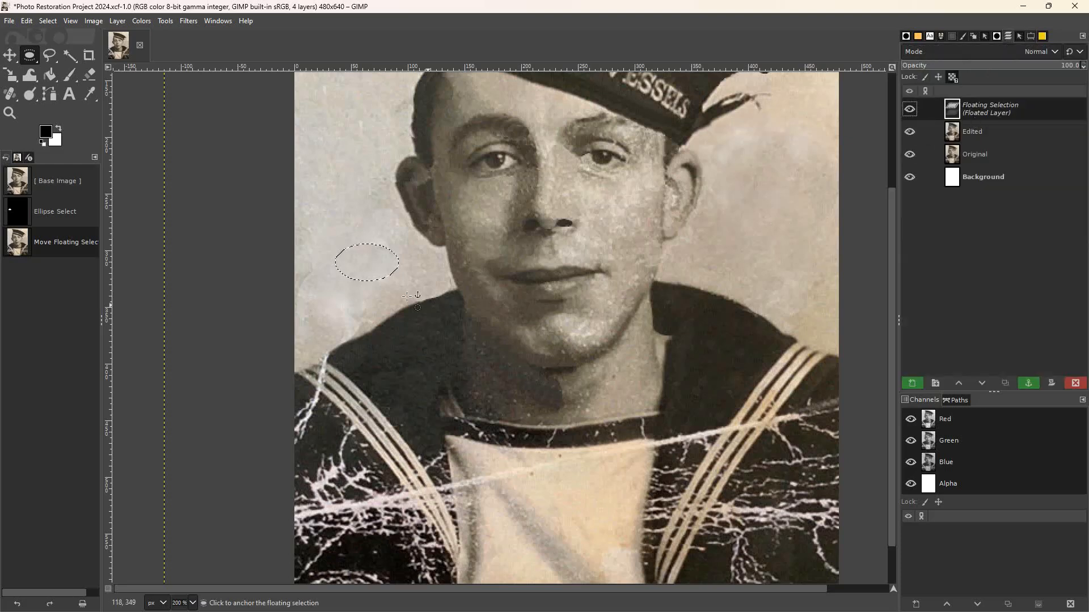
pyautogui.click(384, 245)
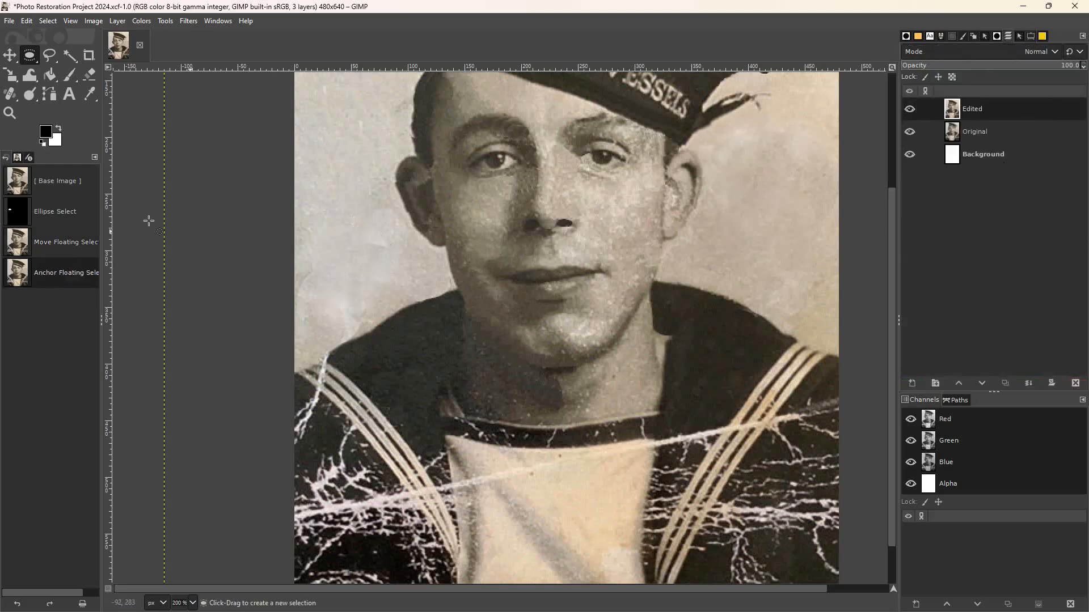
# - Select another elliptical piece of clean background beside the left ear for patching the uneven area above the shoulder
pyautogui.click(9, 55)
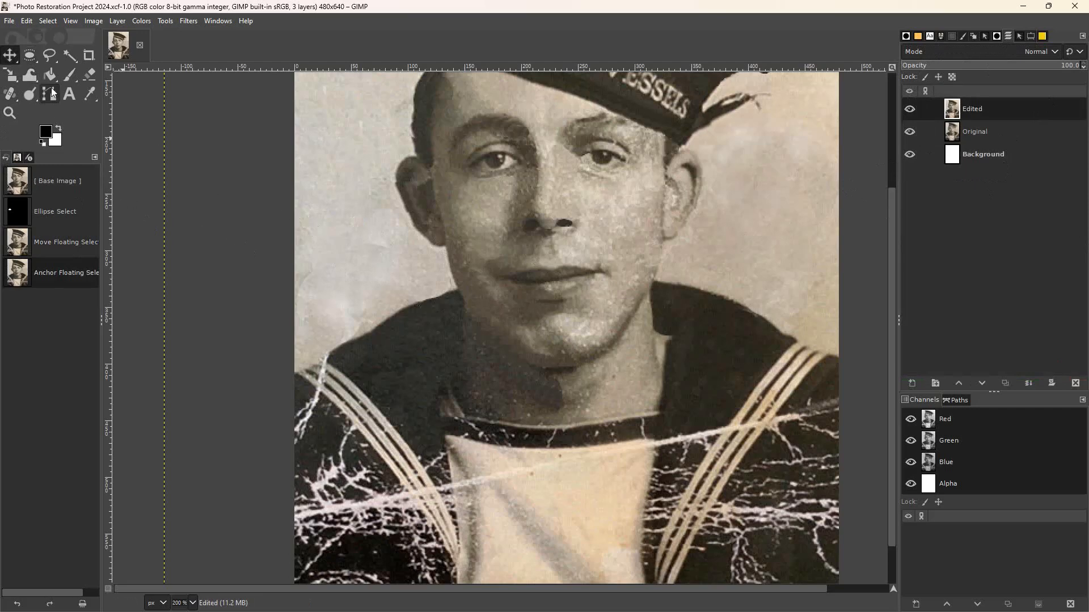
pyautogui.click(30, 55)
pyautogui.moveTo(346, 212); pyautogui.dragTo(365, 261)
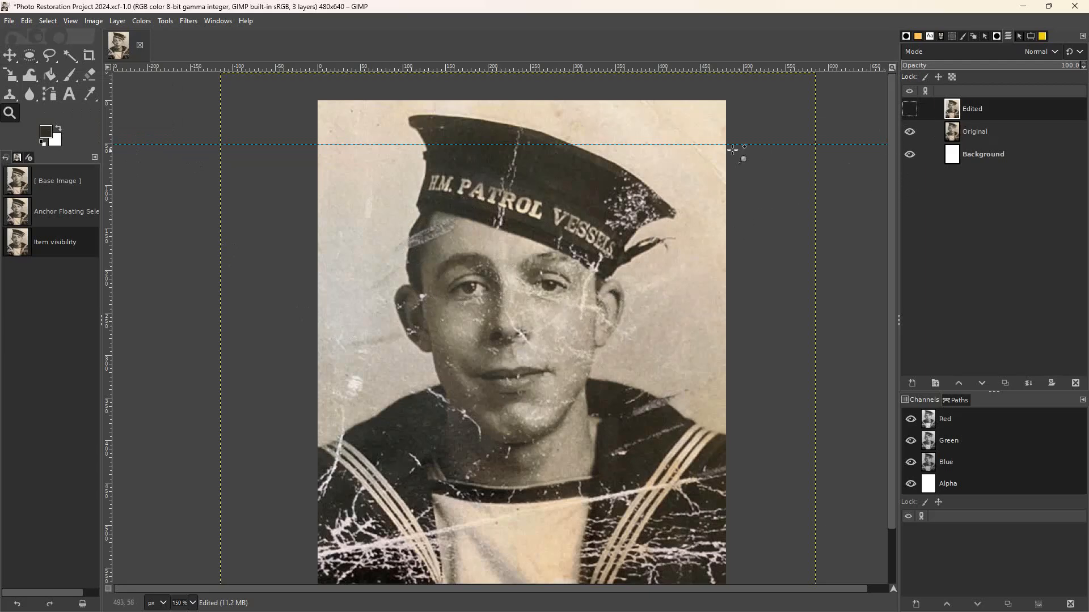
# - Compare the restoration with the damaged original by toggling the Edited layer's visibility, leaving the layer shown
pyautogui.click(908, 109)
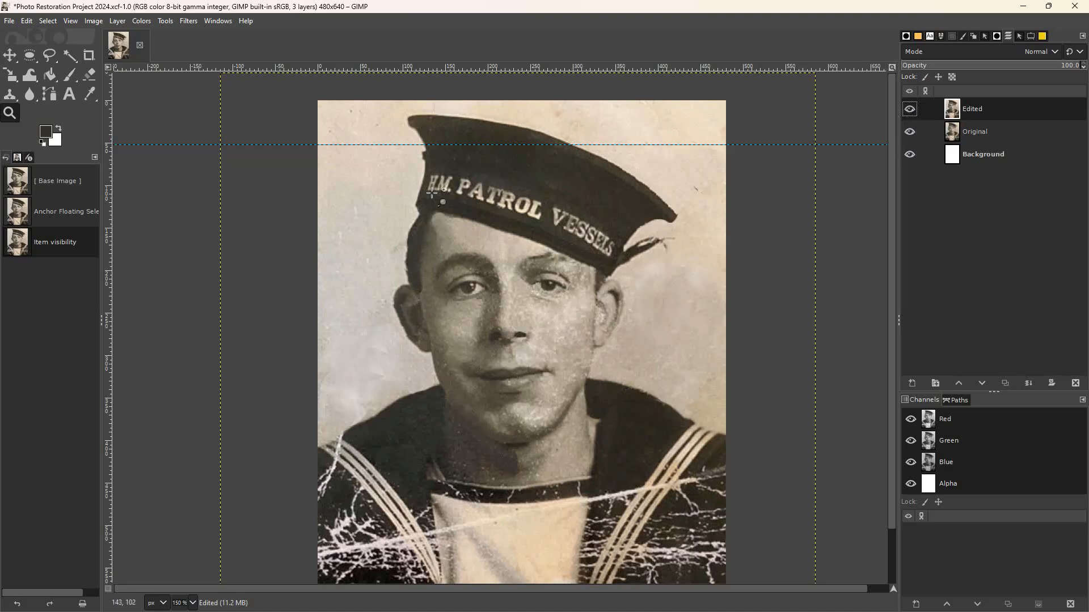
pyautogui.click(909, 110)
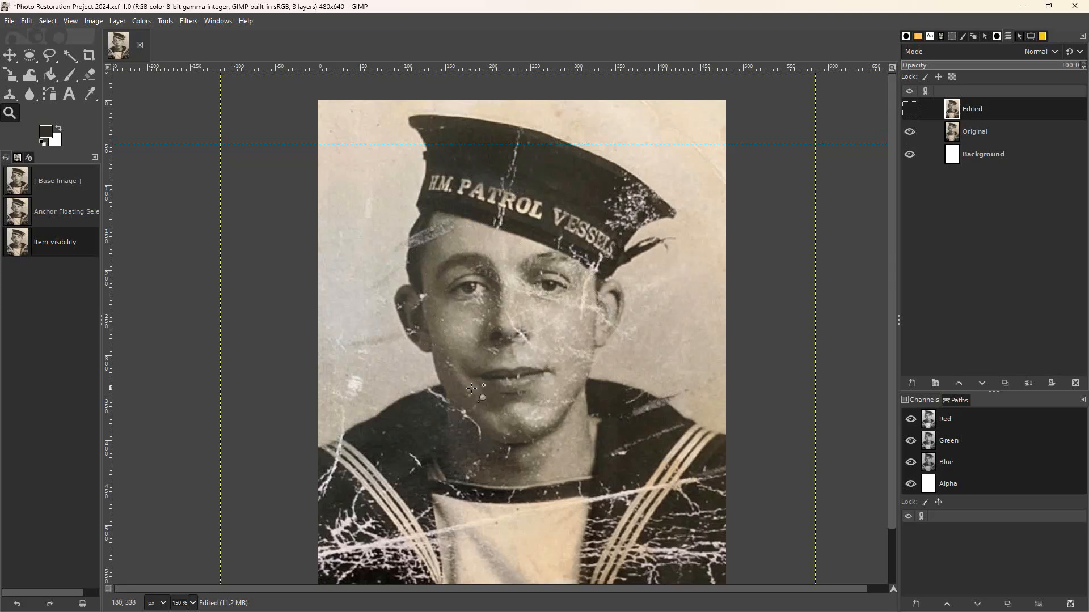
pyautogui.click(910, 110)
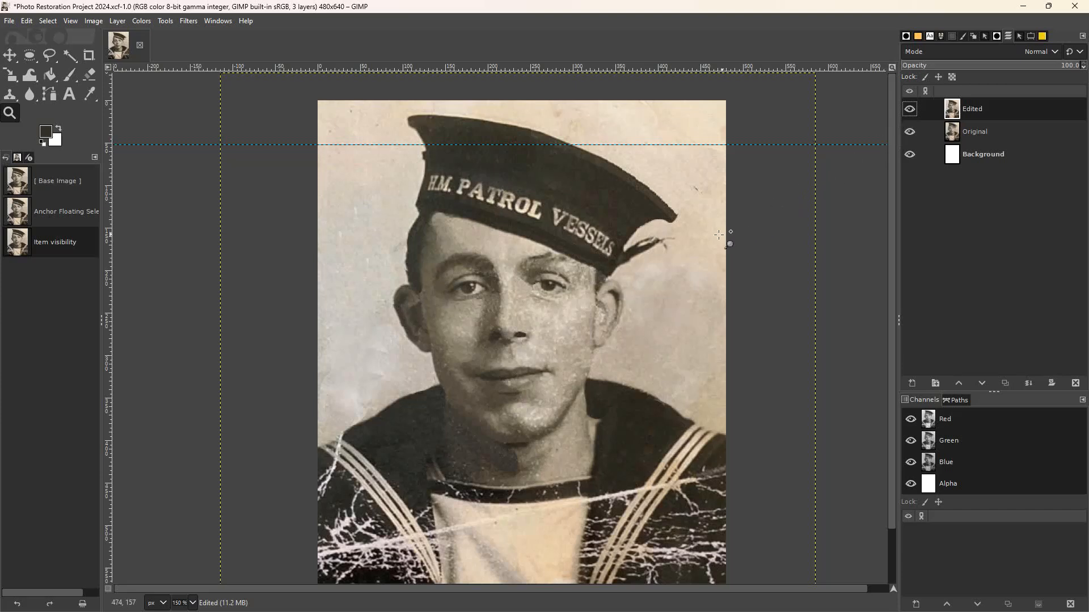
# - Cover marks on the dark collar at the photo's right with two small elliptical patches of nearby cloth, anchoring each one
pyautogui.moveTo(889, 243); pyautogui.dragTo(892, 301)
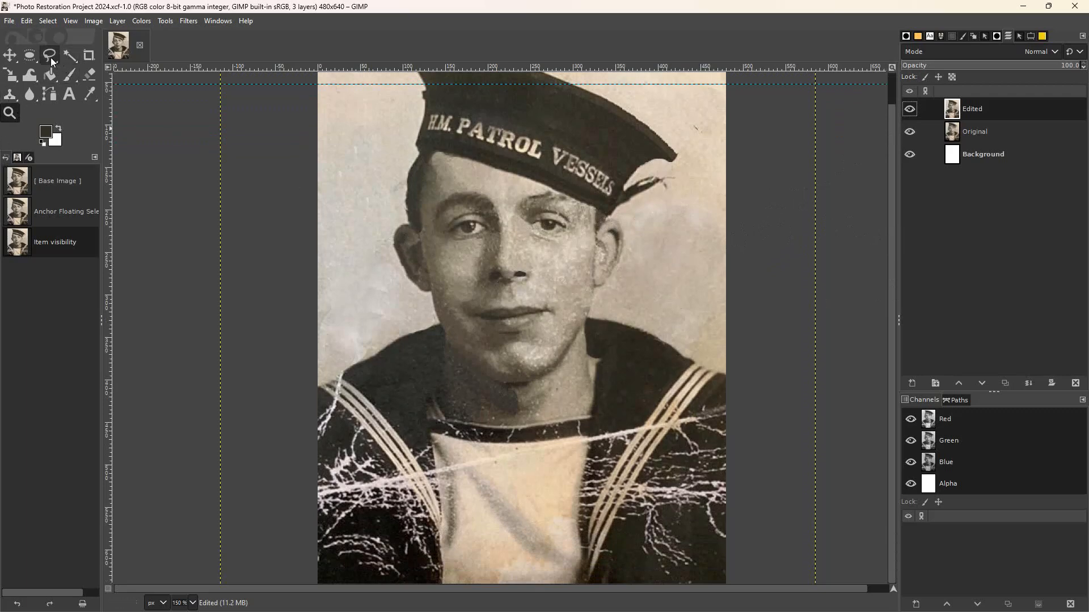
pyautogui.click(477, 327)
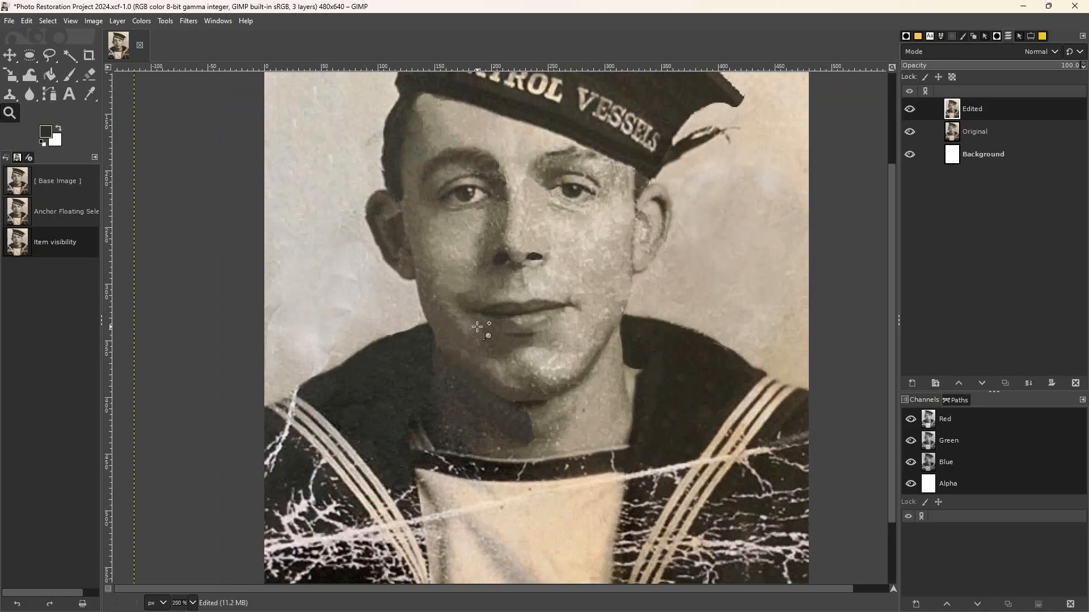
pyautogui.click(477, 327)
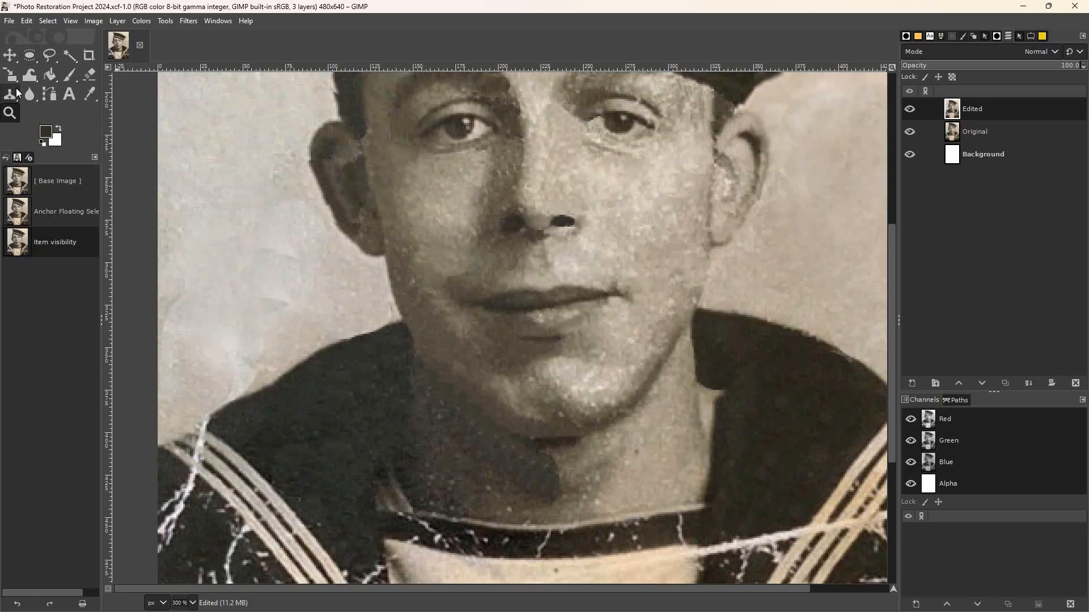
pyautogui.click(28, 56)
pyautogui.moveTo(755, 368); pyautogui.dragTo(784, 405)
pyautogui.click(840, 395)
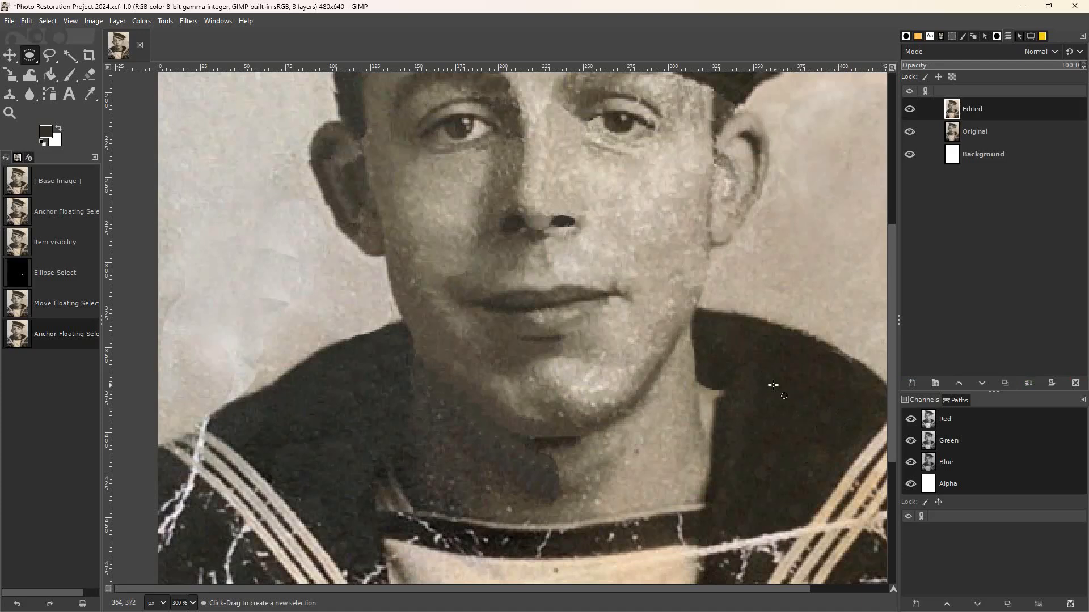
pyautogui.moveTo(792, 382); pyautogui.dragTo(829, 423)
pyautogui.click(747, 401)
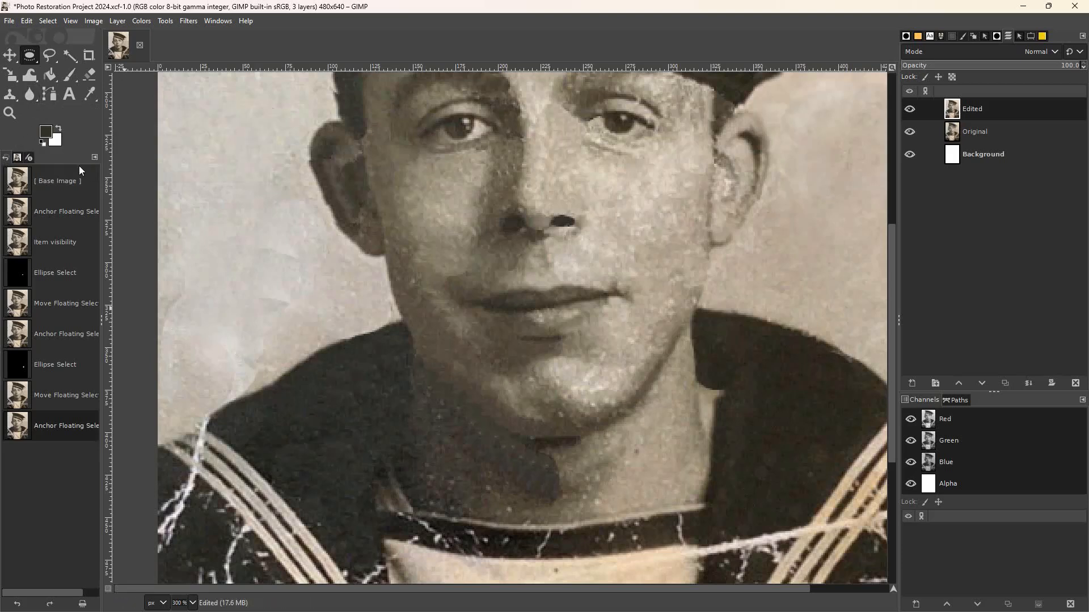
# - Burn a spot on the dark collar right of the neck using the Dodge / Burn tool with Midtones range and exposure 50
pyautogui.click(34, 97)
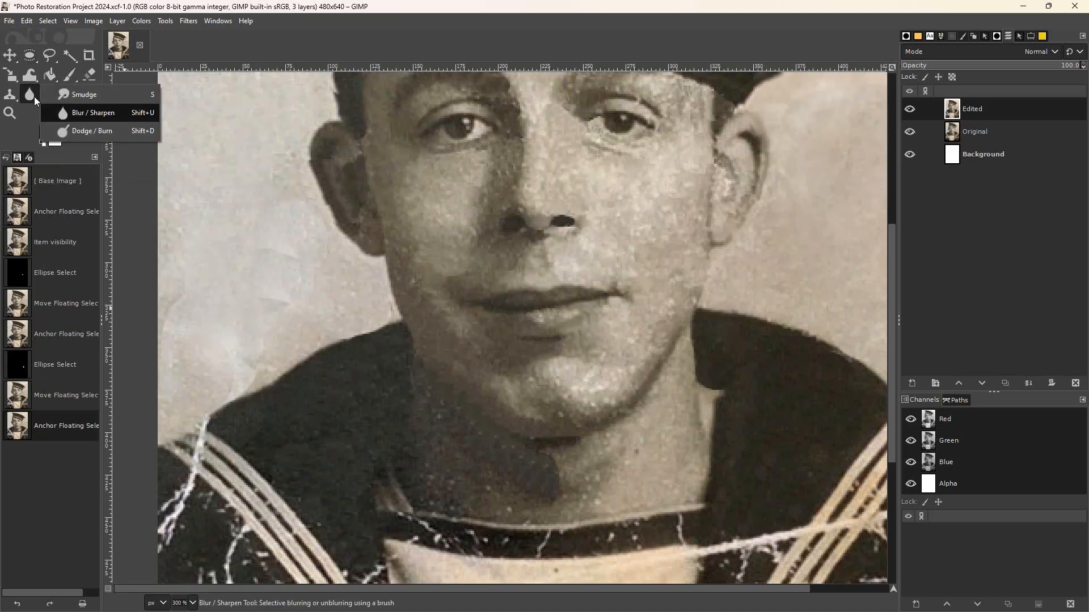
pyautogui.click(75, 131)
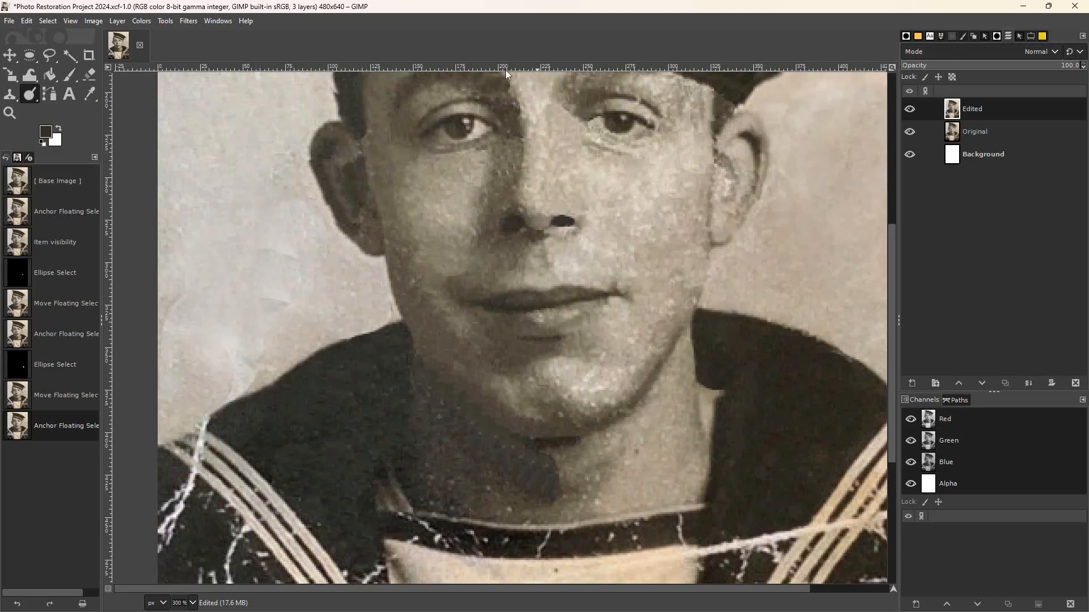
pyautogui.click(210, 23)
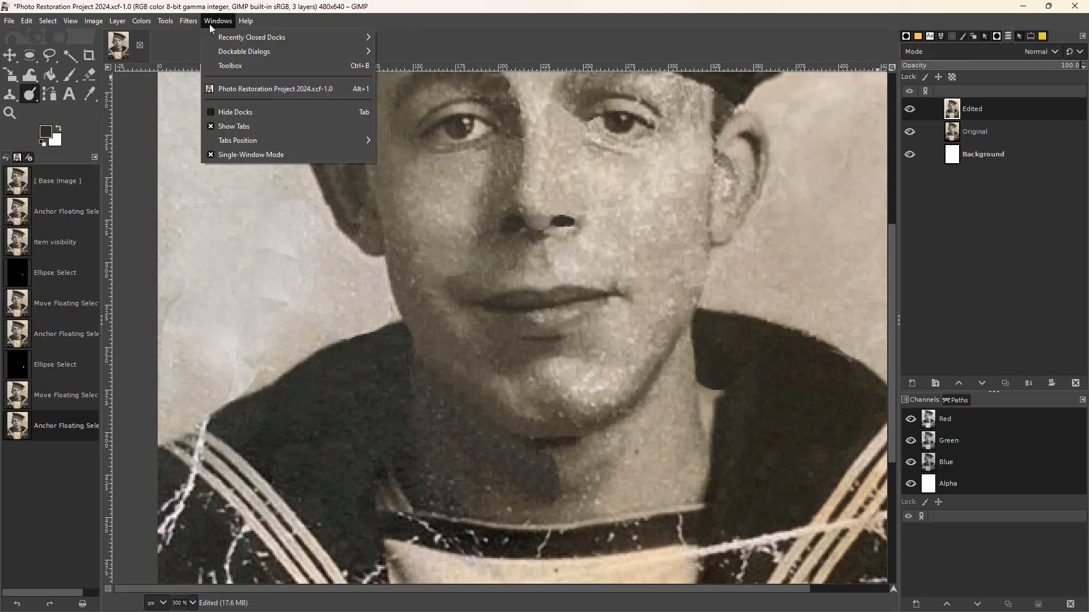
pyautogui.moveTo(256, 53)
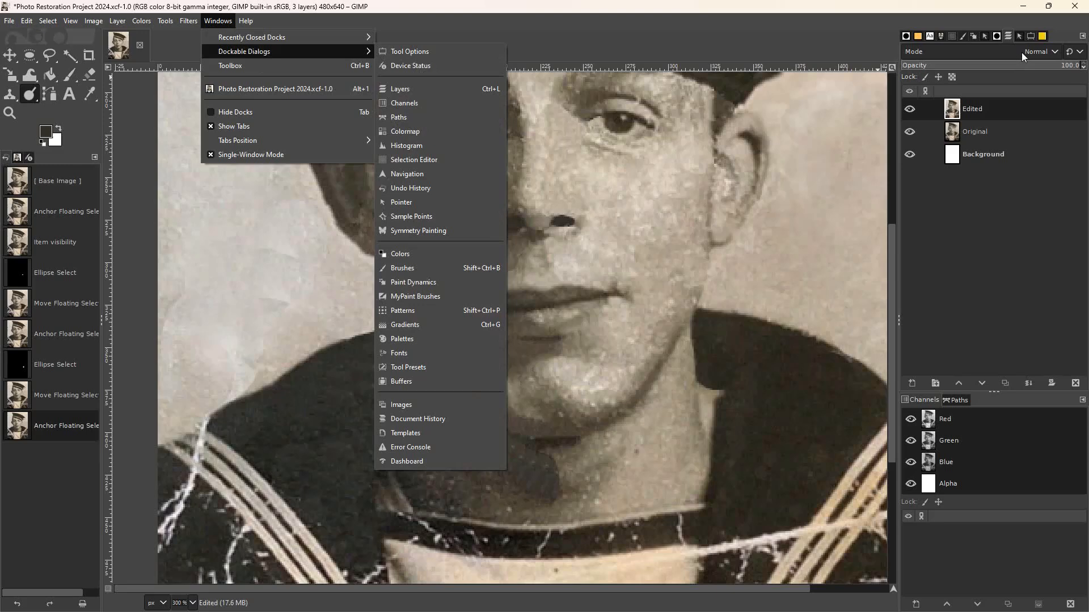
pyautogui.click(1030, 36)
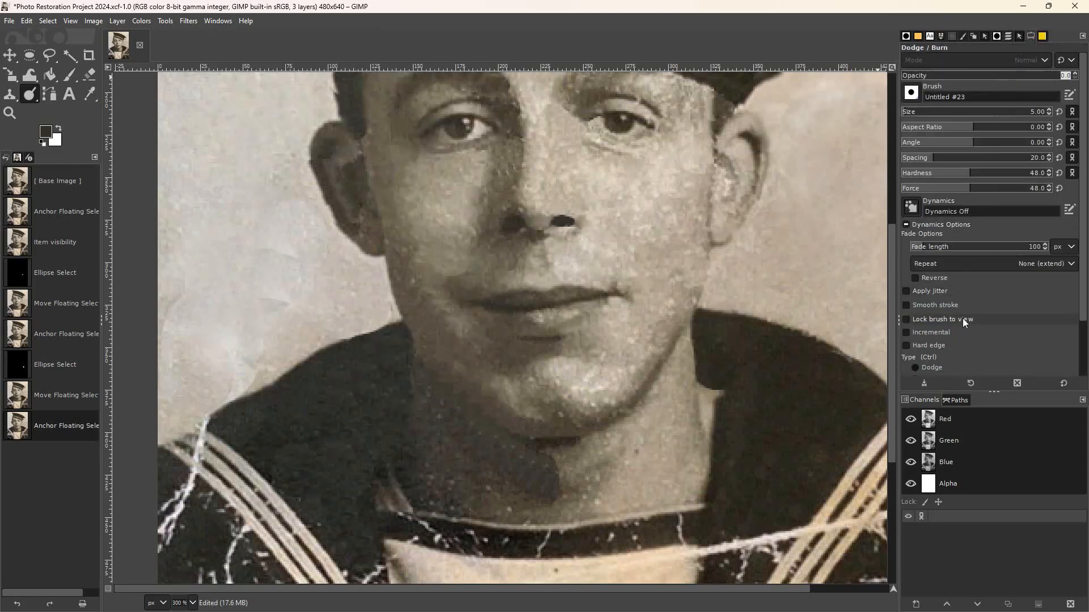
pyautogui.scroll(-3, 1085, 317)
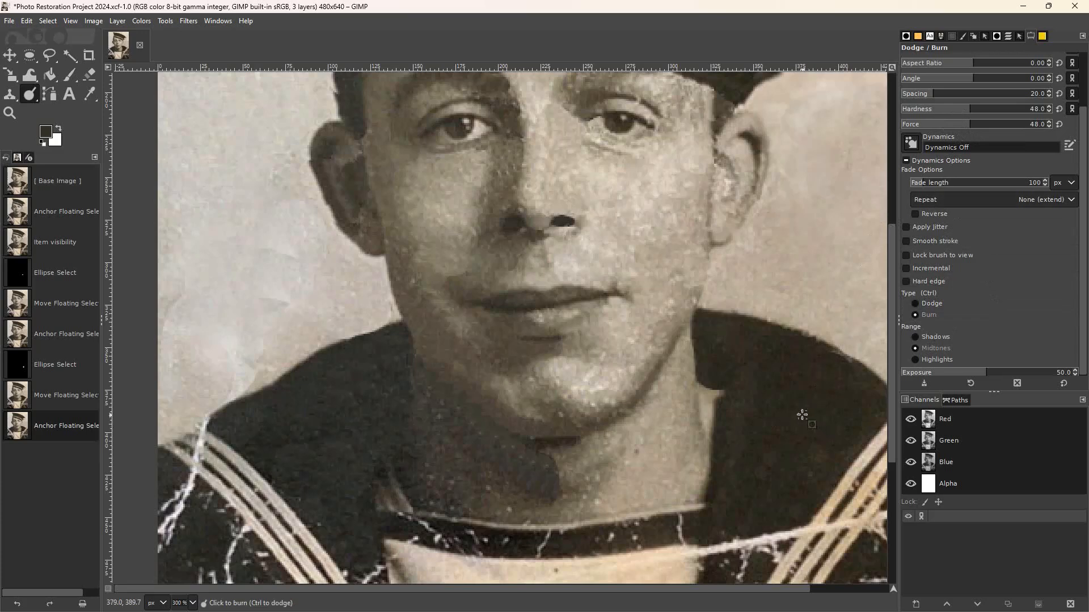
pyautogui.click(775, 459)
# - Enlarge the burn brush to 11 and darken the uneven patches on the collar between the neck and the right-hand stripes
pyautogui.press('[')
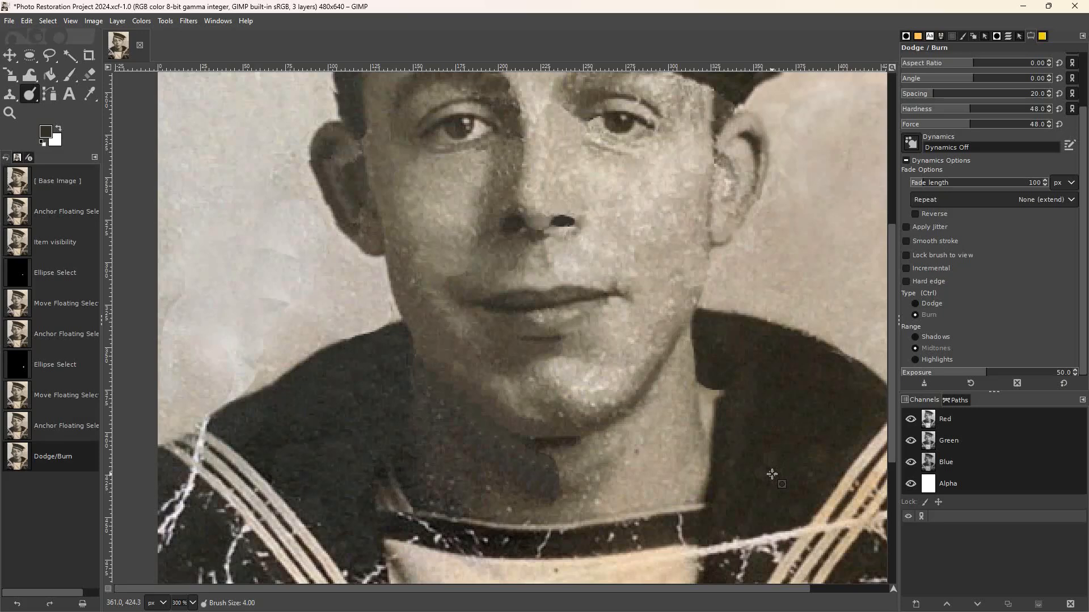
pyautogui.press(']')
pyautogui.press(']')
pyautogui.moveTo(773, 457); pyautogui.dragTo(766, 491)
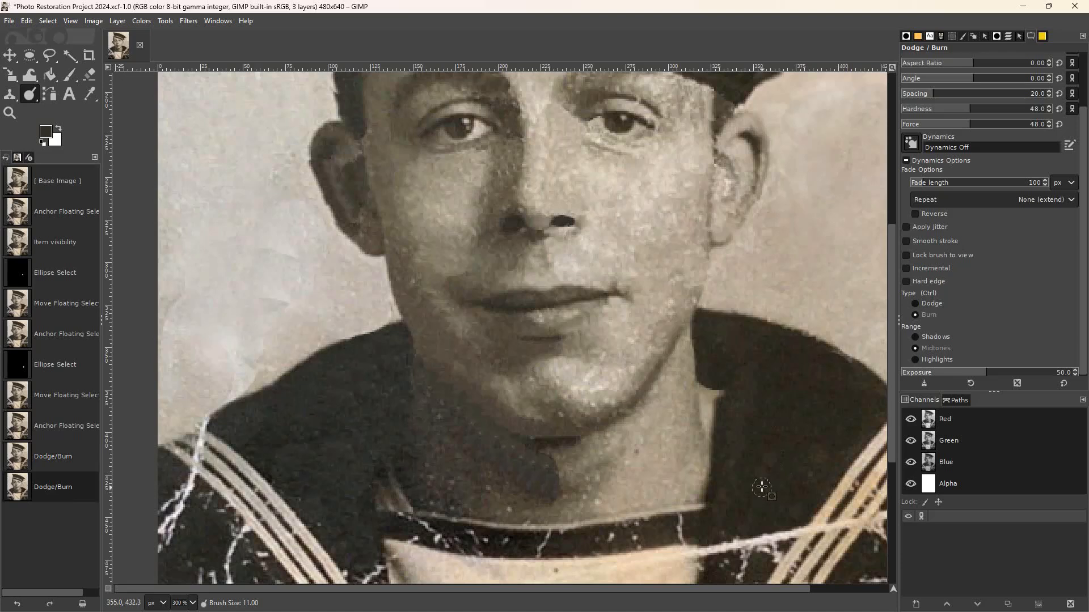
pyautogui.click(764, 479)
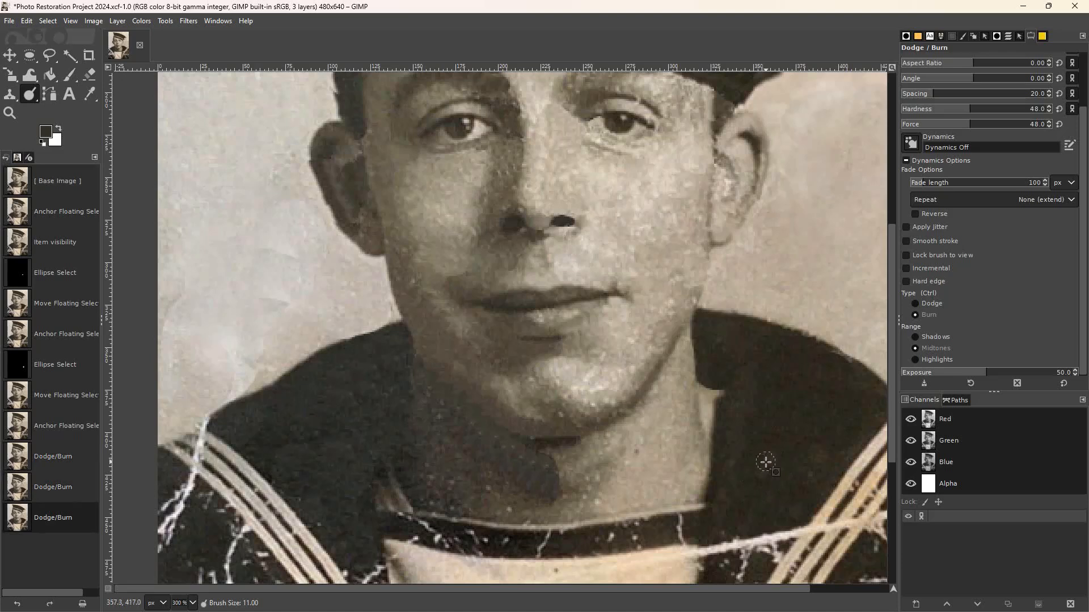
pyautogui.click(757, 480)
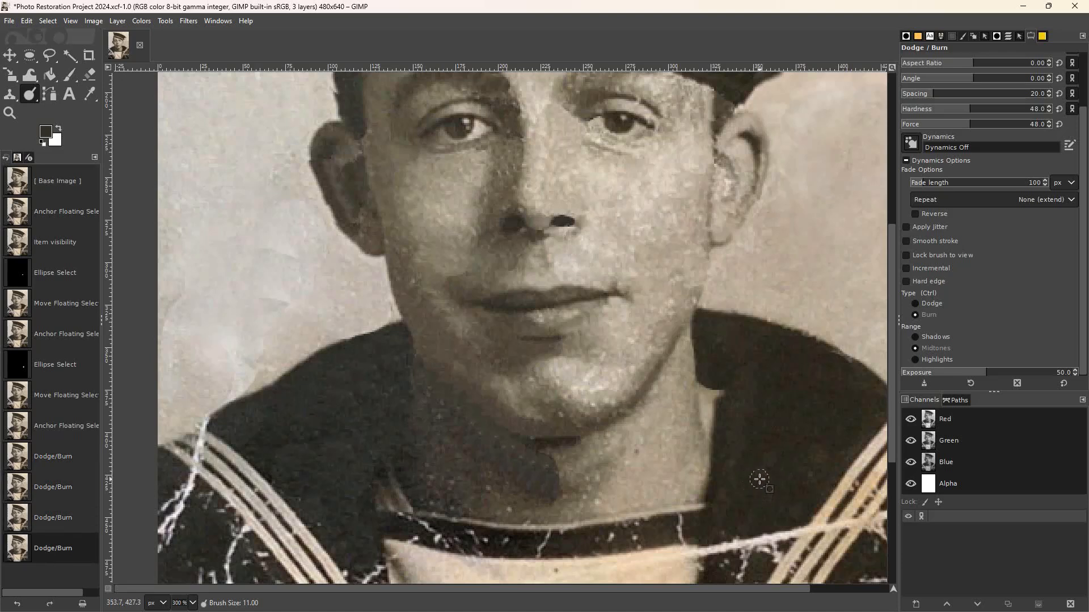
pyautogui.click(760, 478)
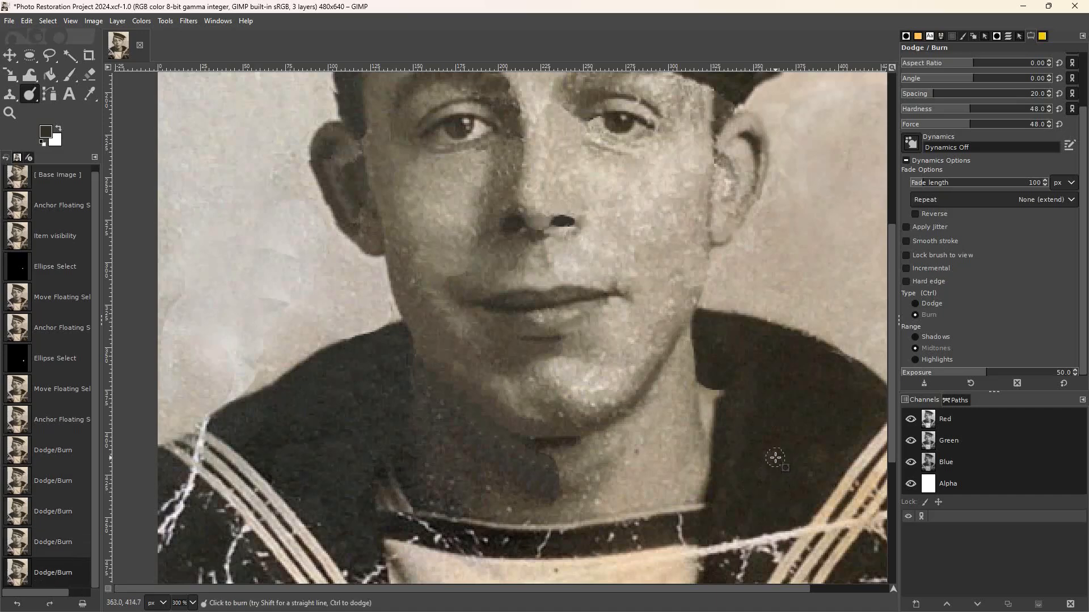
pyautogui.click(768, 457)
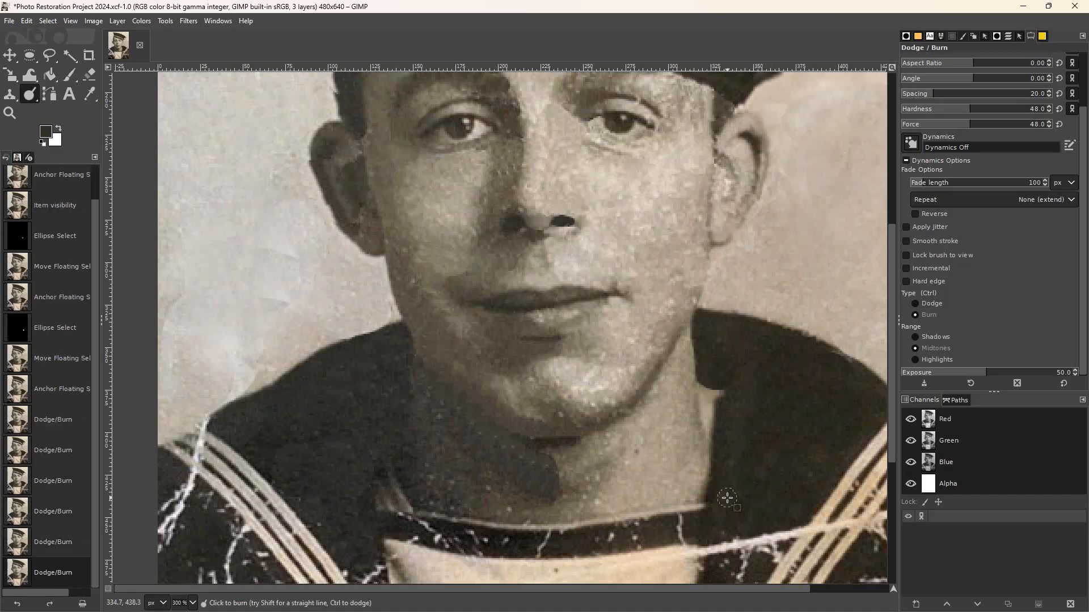
pyautogui.click(757, 477)
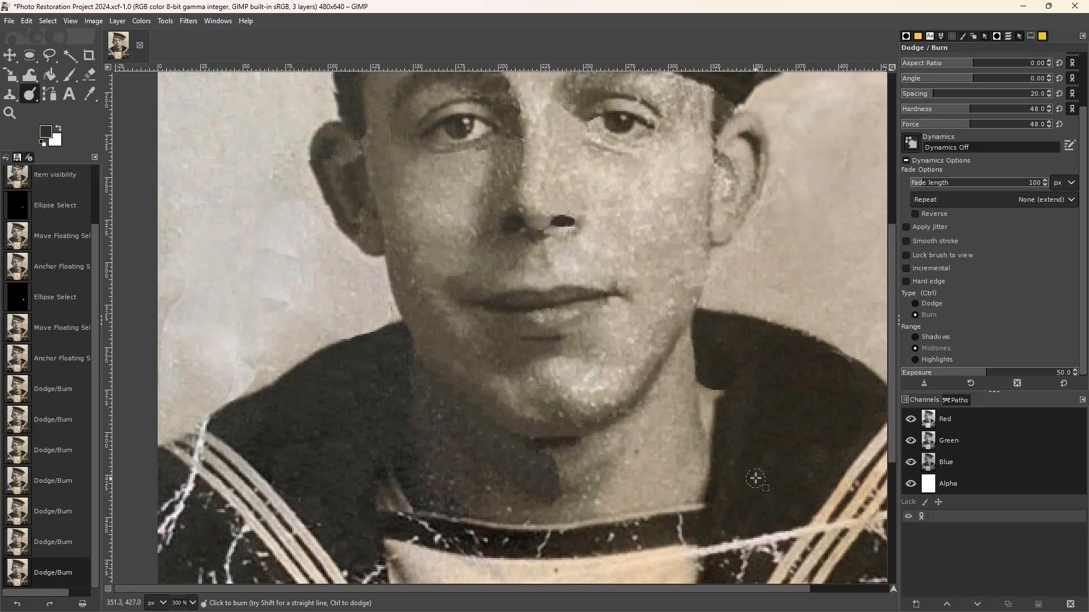
pyautogui.moveTo(757, 472)
pyautogui.mouseDown()
pyautogui.moveTo(795, 470)
pyautogui.moveTo(785, 456)
pyautogui.moveTo(770, 452)
pyautogui.moveTo(787, 458)
pyautogui.moveTo(775, 487)
pyautogui.mouseUp()
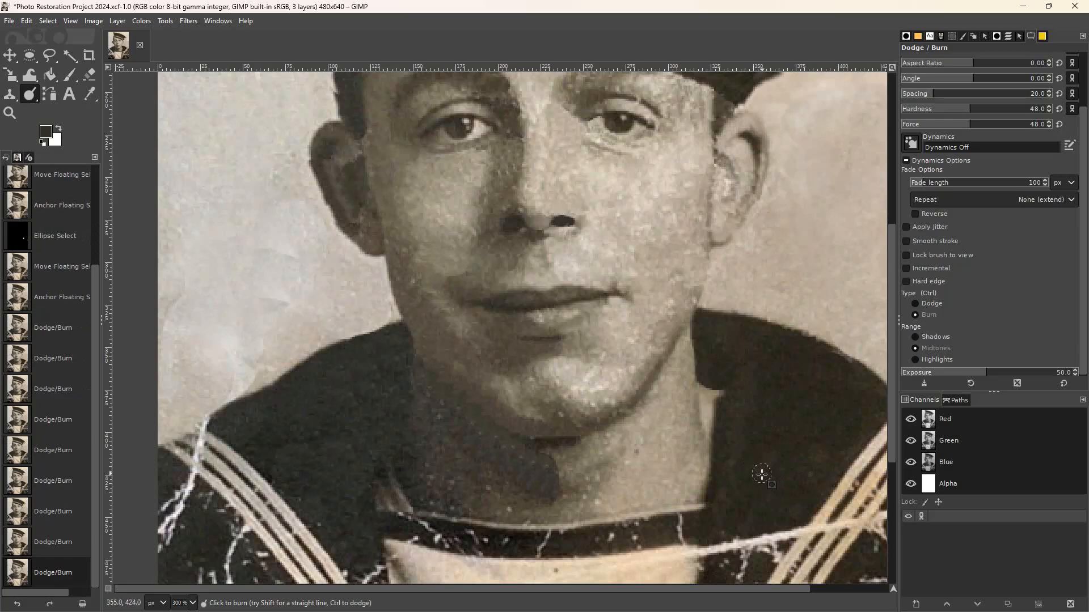
pyautogui.click(761, 474)
pyautogui.click(769, 476)
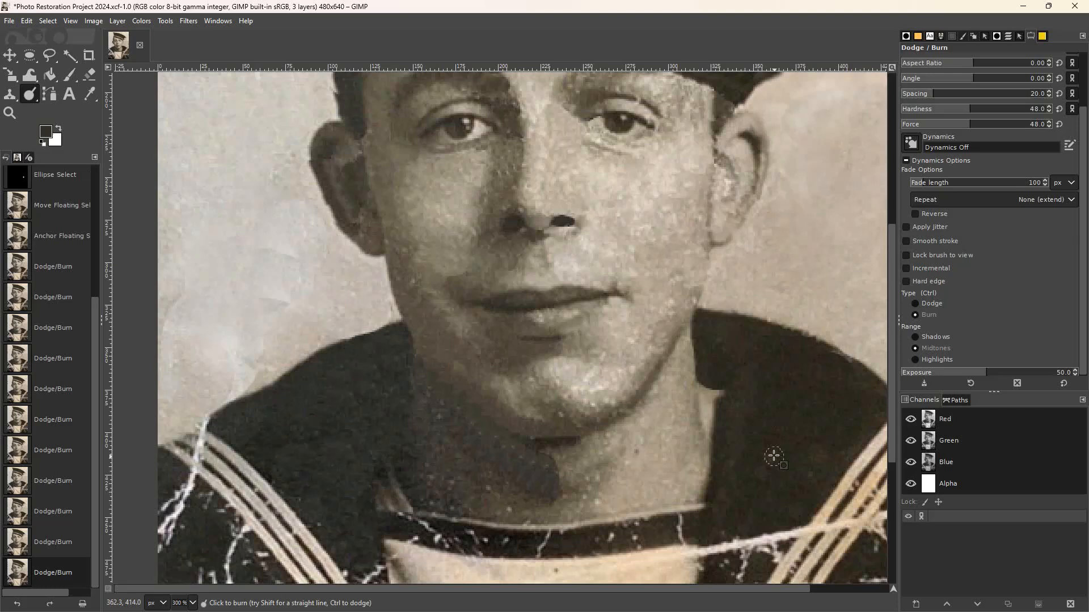
pyautogui.click(755, 447)
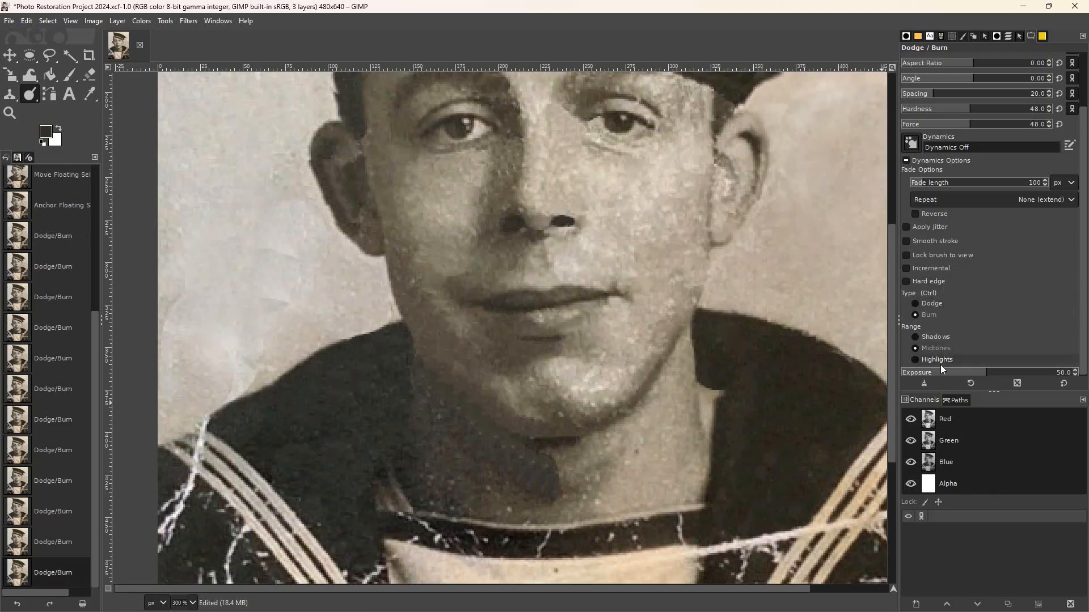
# - Switch the tool type to Dodge, reduce the brush size, and lighten the same collar area right of the neck
pyautogui.scroll(-1, 974, 291)
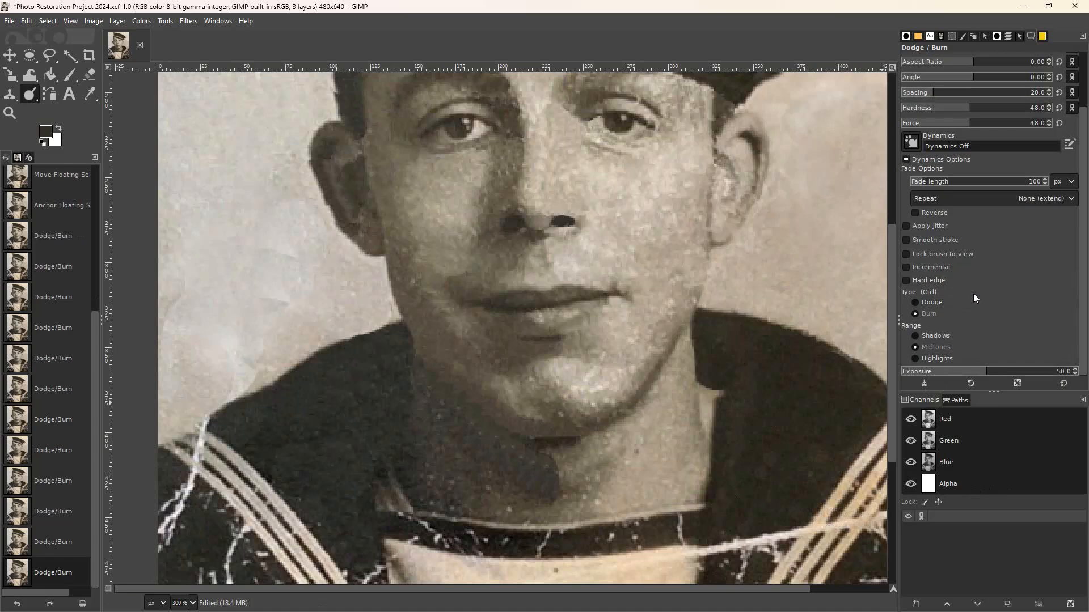
pyautogui.click(962, 302)
pyautogui.press('[')
pyautogui.moveTo(775, 469); pyautogui.dragTo(788, 499)
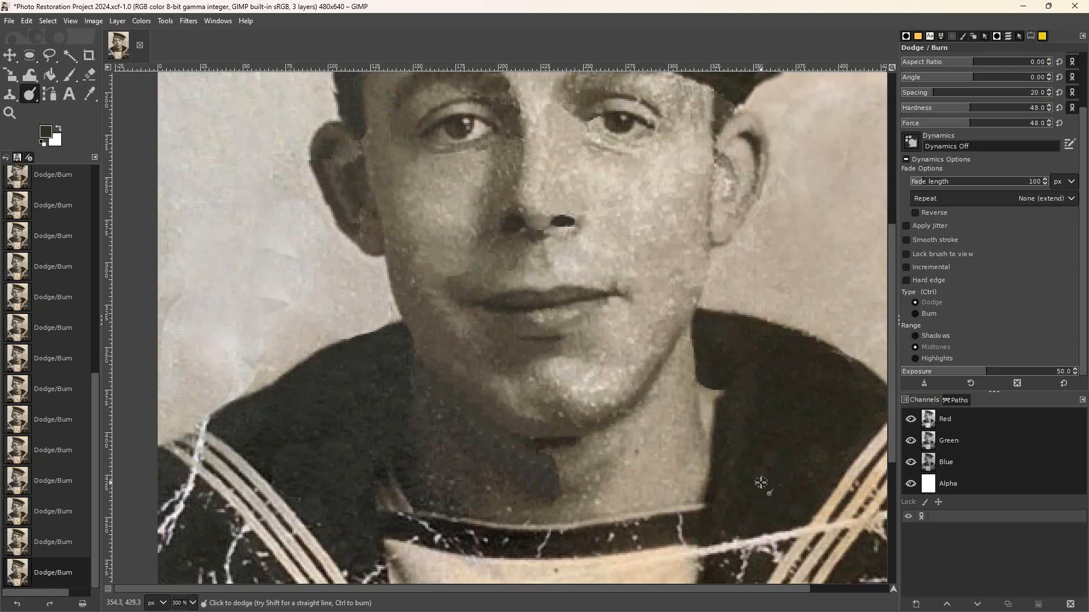
pyautogui.moveTo(761, 482); pyautogui.dragTo(770, 485)
pyautogui.moveTo(773, 484)
pyautogui.mouseDown()
pyautogui.moveTo(761, 481)
pyautogui.moveTo(766, 465)
pyautogui.mouseUp()
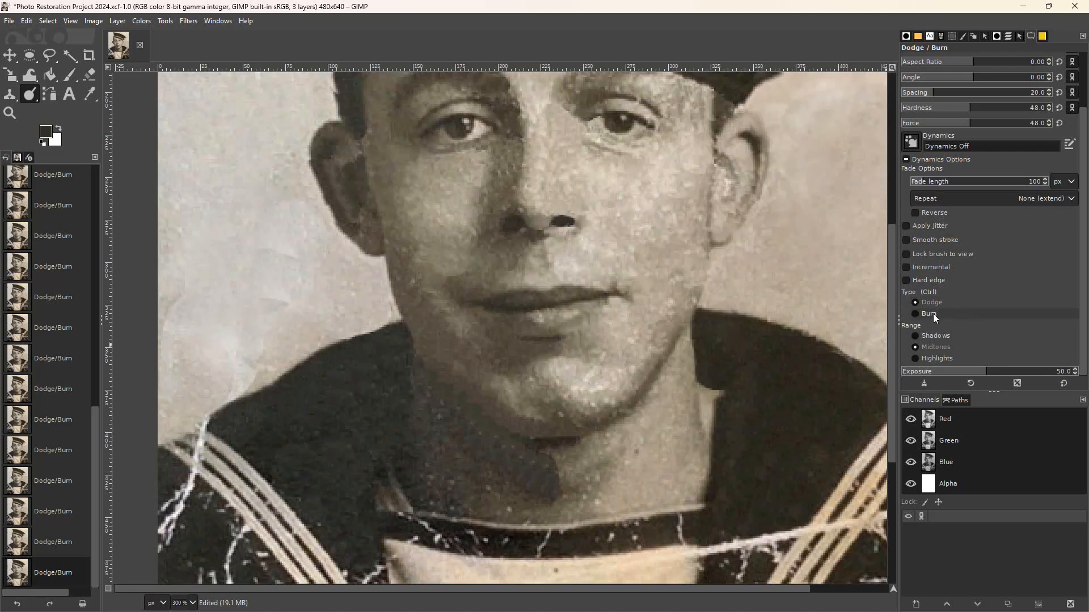
# - Switch the tool type back to Burn, raise hardness to 72 and force to 73, and darken the collar right of the neck
pyautogui.click(914, 313)
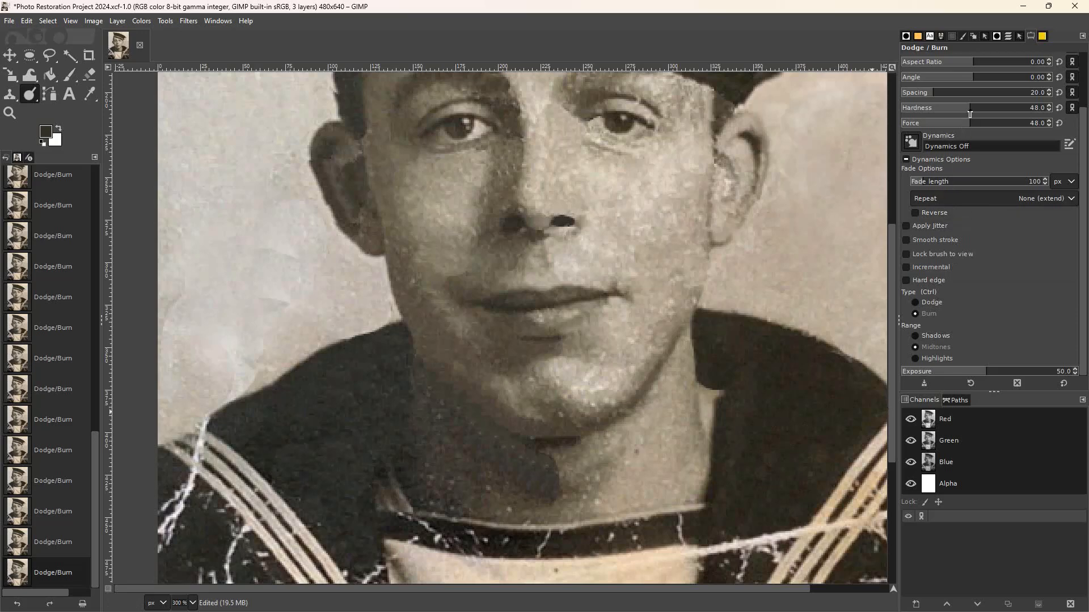
pyautogui.moveTo(969, 109)
pyautogui.mouseDown()
pyautogui.moveTo(990, 111)
pyautogui.moveTo(976, 130)
pyautogui.moveTo(987, 130)
pyautogui.mouseUp()
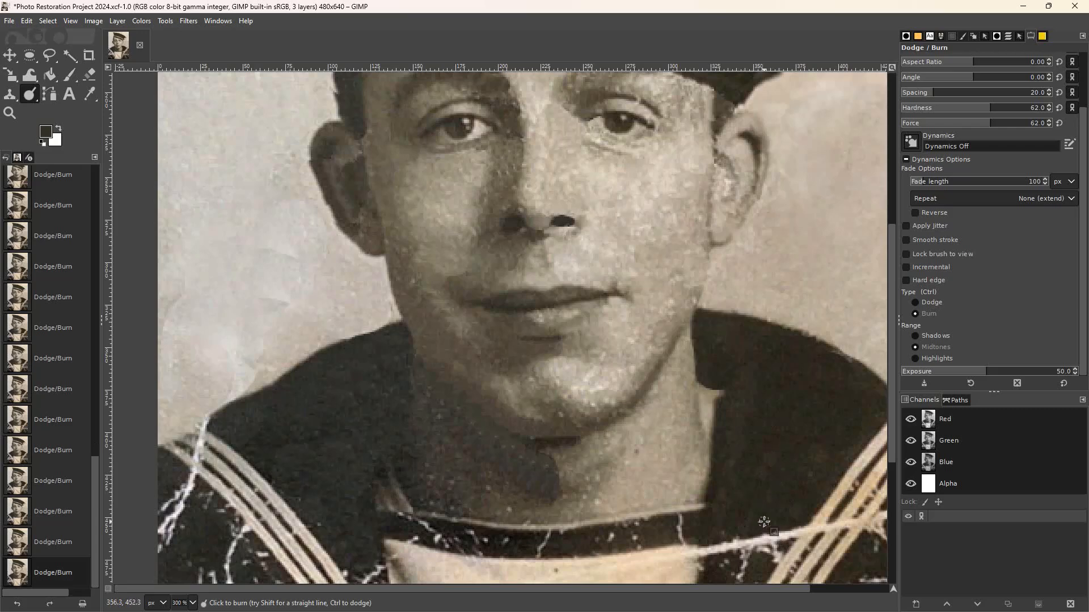
pyautogui.press('[')
pyautogui.press('[')
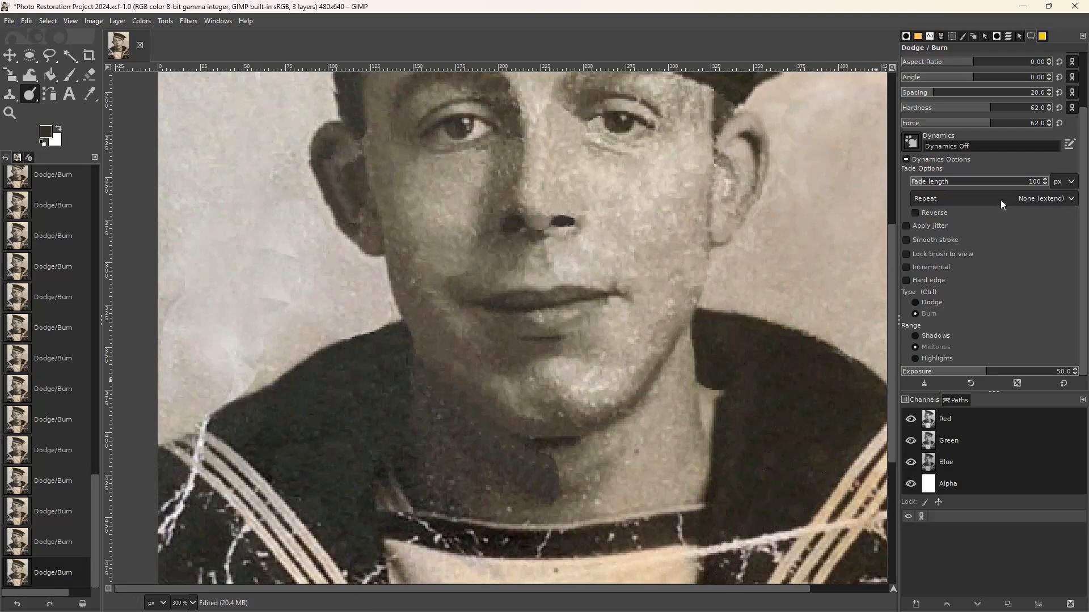
pyautogui.moveTo(987, 128); pyautogui.dragTo(1005, 116)
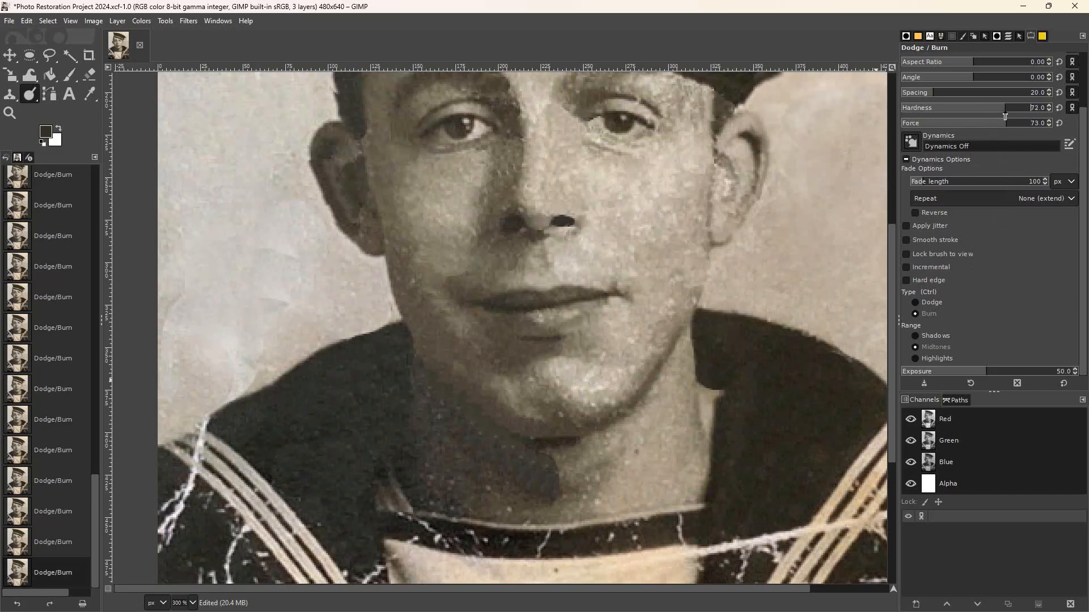
pyautogui.click(766, 465)
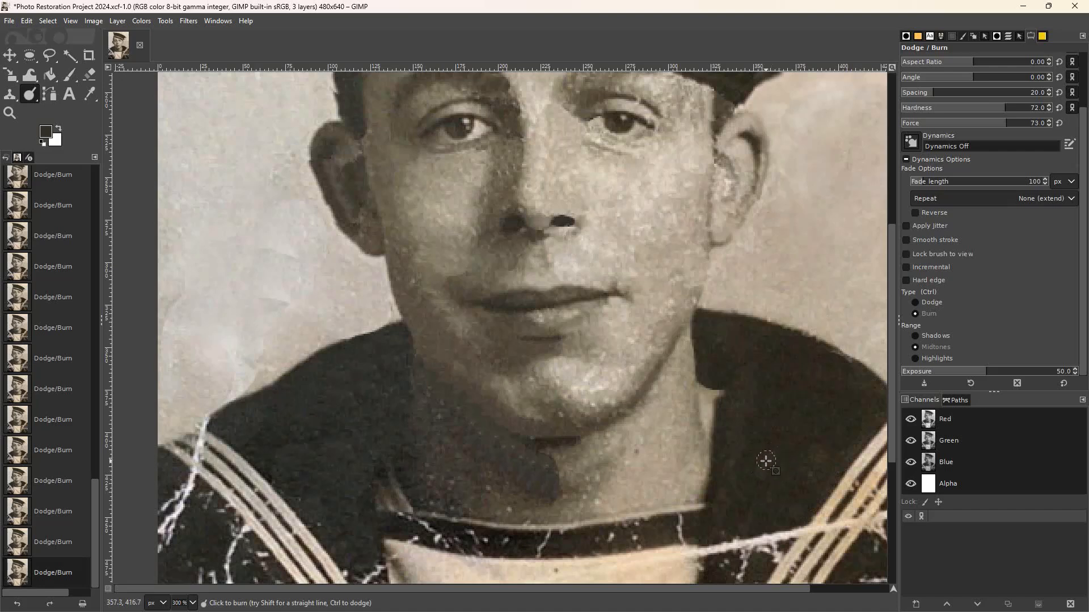
pyautogui.click(768, 476)
pyautogui.click(774, 456)
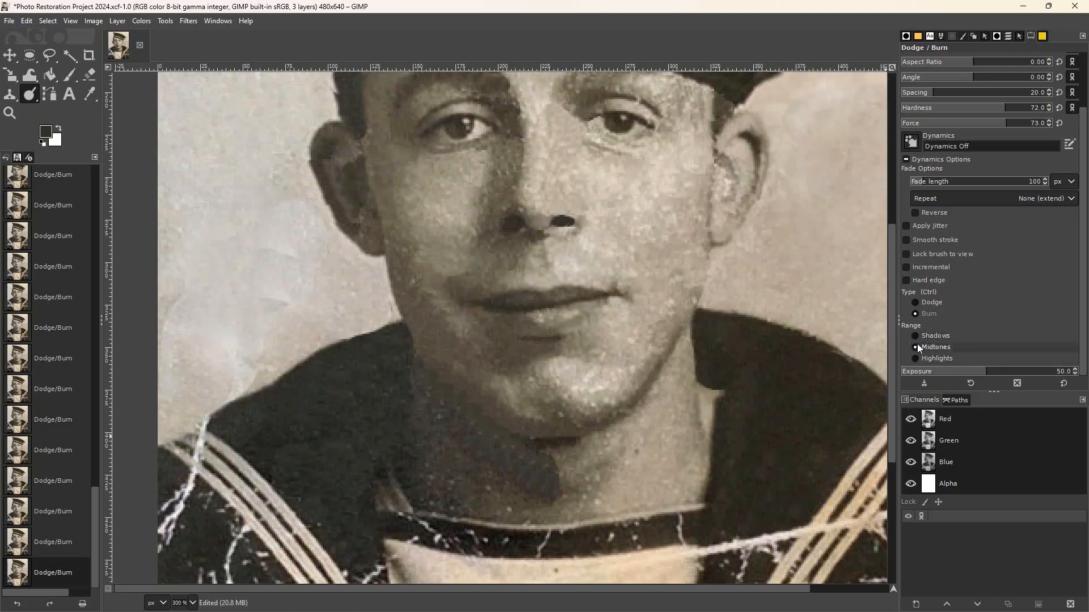
# - Burn the same collar area with the Highlights range, switch to Shadows, and burn again with hardness and force at 100
pyautogui.click(916, 357)
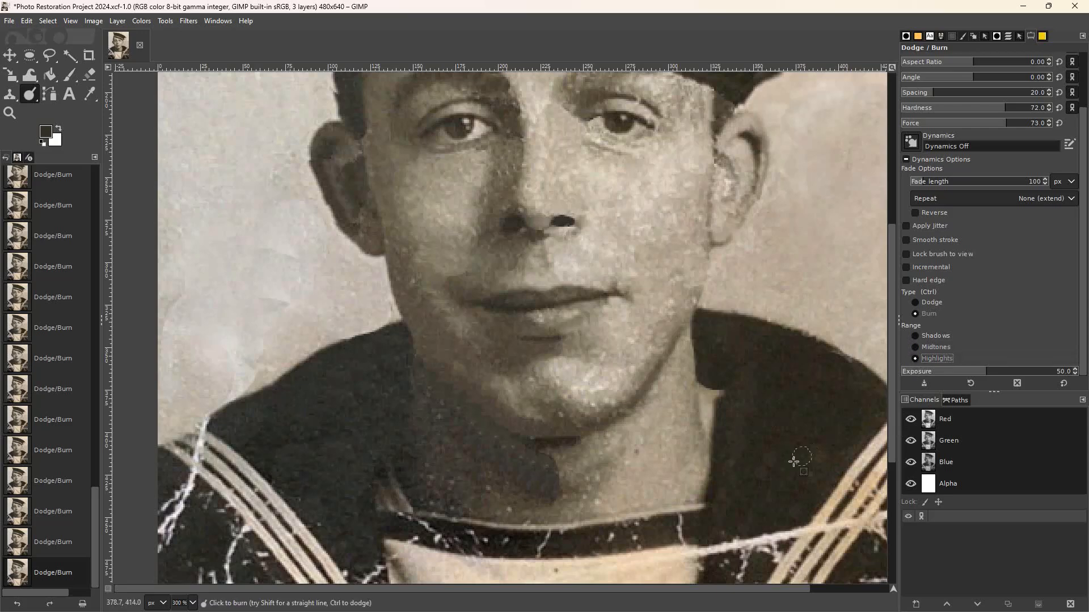
pyautogui.moveTo(766, 471)
pyautogui.mouseDown()
pyautogui.moveTo(756, 471)
pyautogui.moveTo(763, 478)
pyautogui.mouseUp()
pyautogui.click(915, 335)
pyautogui.moveTo(777, 462); pyautogui.dragTo(775, 469)
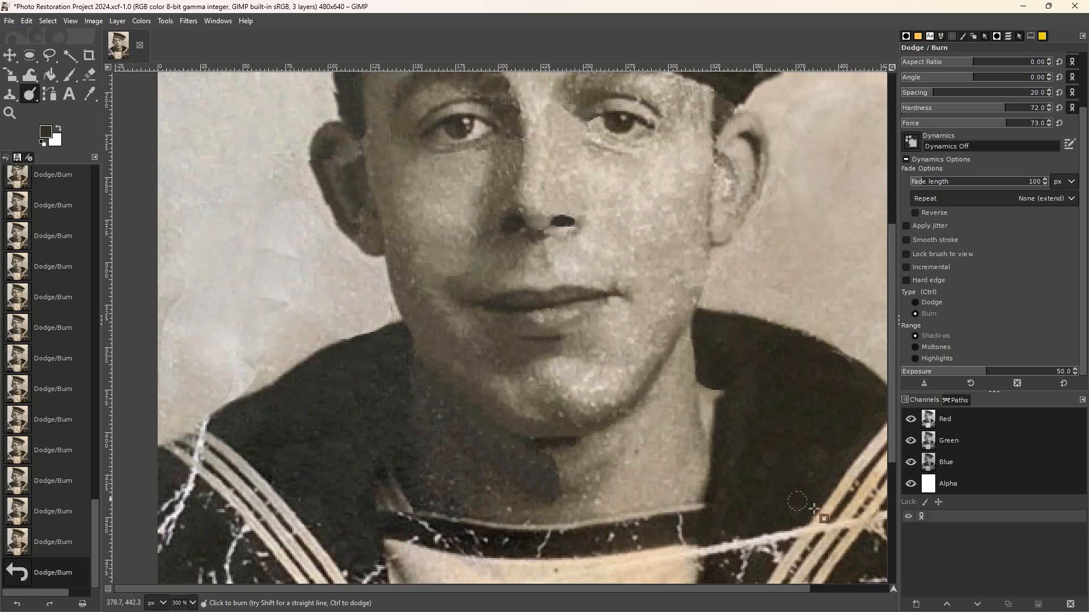
pyautogui.moveTo(1001, 123); pyautogui.dragTo(1054, 113)
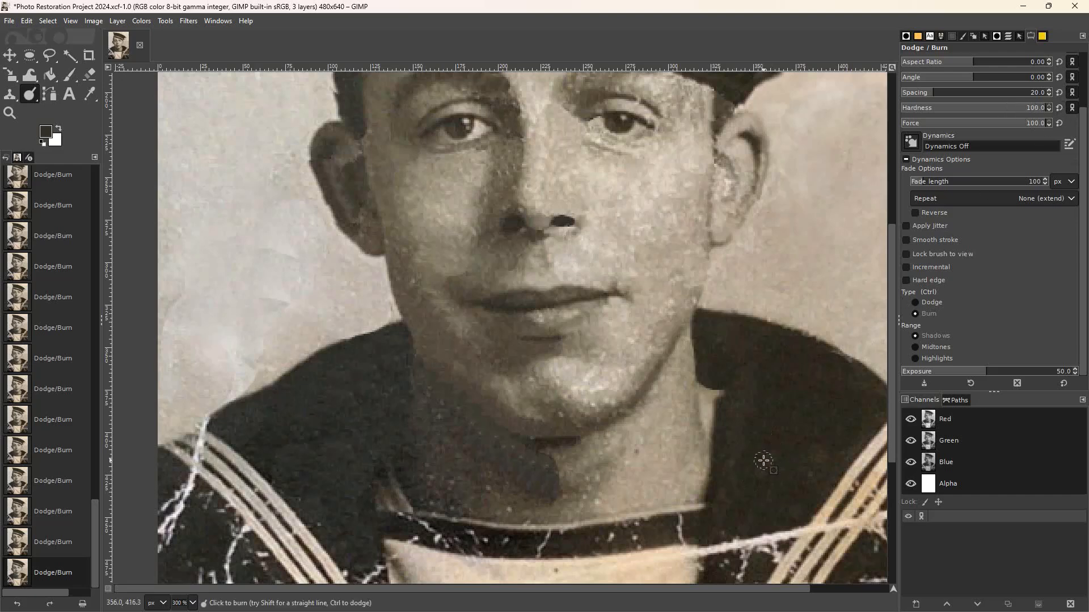
pyautogui.moveTo(772, 464)
pyautogui.mouseDown()
pyautogui.moveTo(763, 512)
pyautogui.moveTo(769, 488)
pyautogui.mouseUp()
# - Cover the uneven tones on the collar right of the neck with four small elliptical patches of nearby cloth, anchoring each one
pyautogui.press('e')
pyautogui.moveTo(731, 446); pyautogui.dragTo(768, 466)
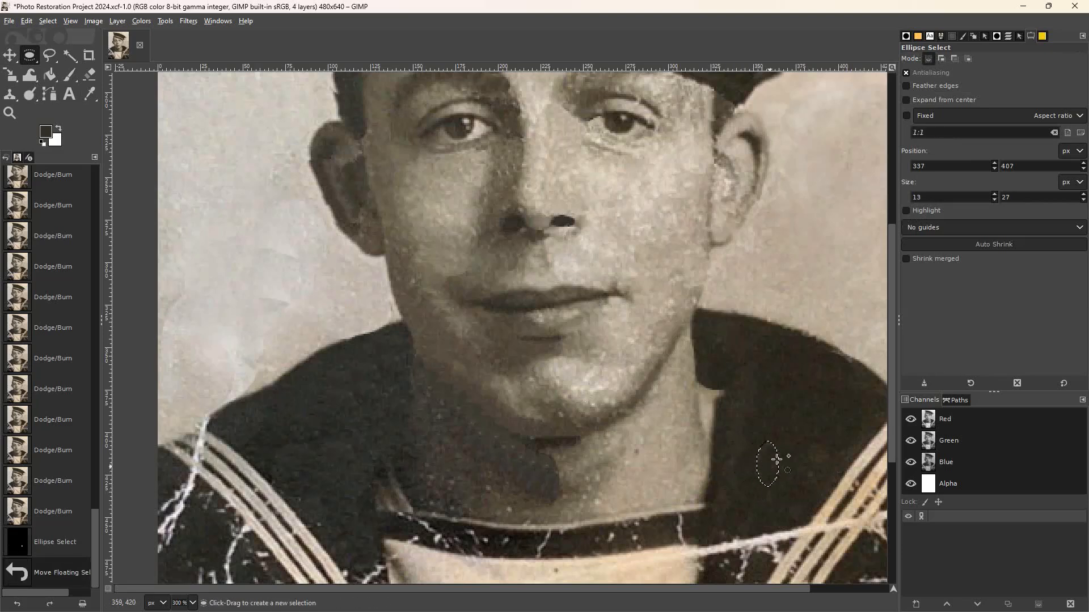
pyautogui.click(800, 426)
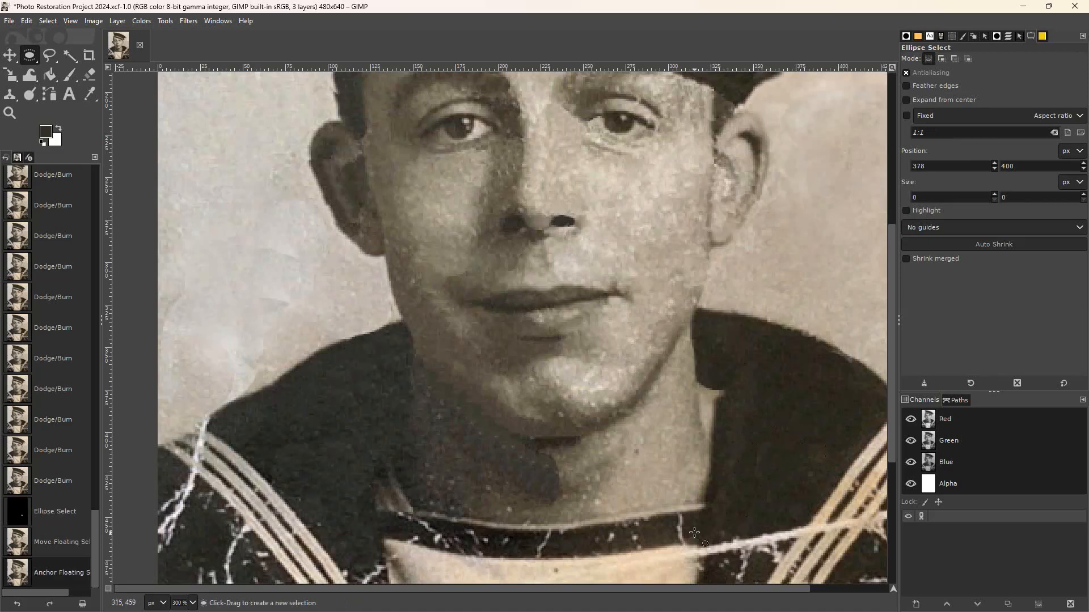
pyautogui.moveTo(753, 407); pyautogui.dragTo(759, 450)
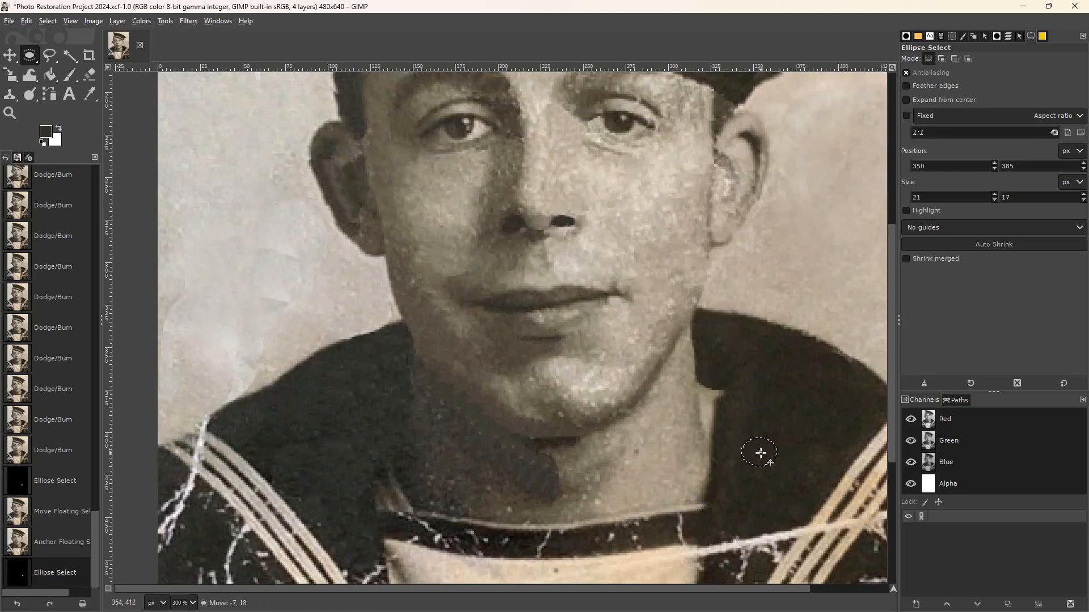
pyautogui.click(786, 429)
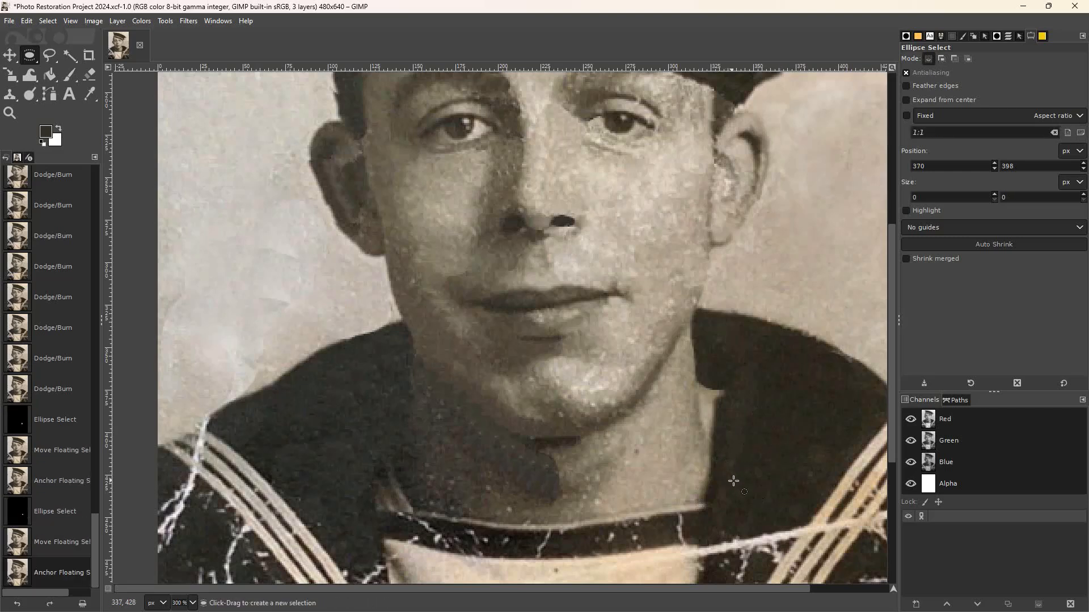
pyautogui.moveTo(738, 481); pyautogui.dragTo(817, 462)
pyautogui.click(770, 432)
pyautogui.click(765, 478)
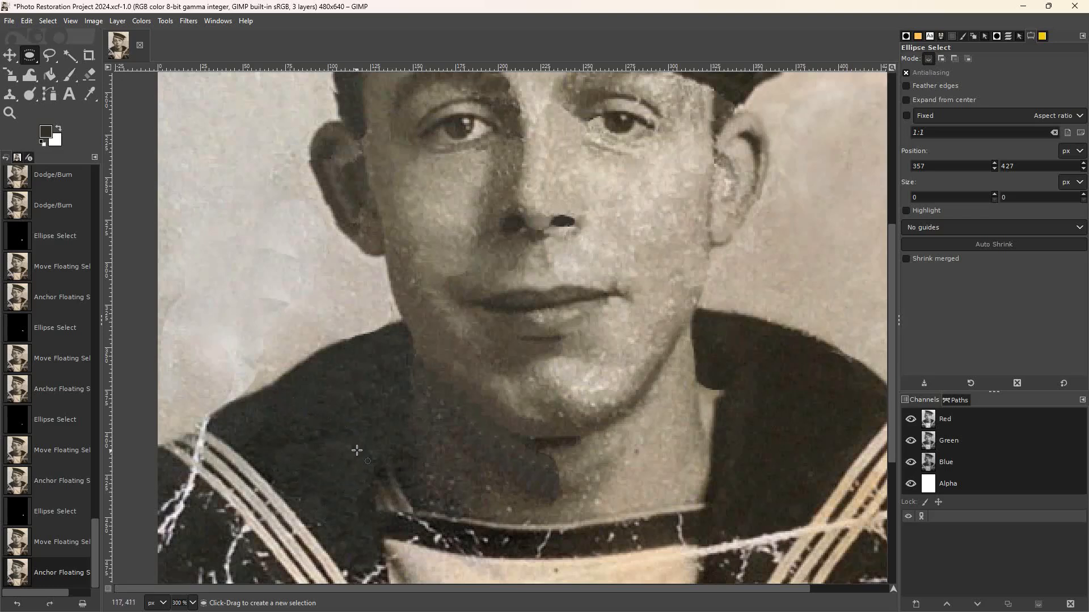
# - Return to the Dodge / Burn tool, set the fade length to 234, and burn a spot on the collar left of the neck
pyautogui.click(25, 94)
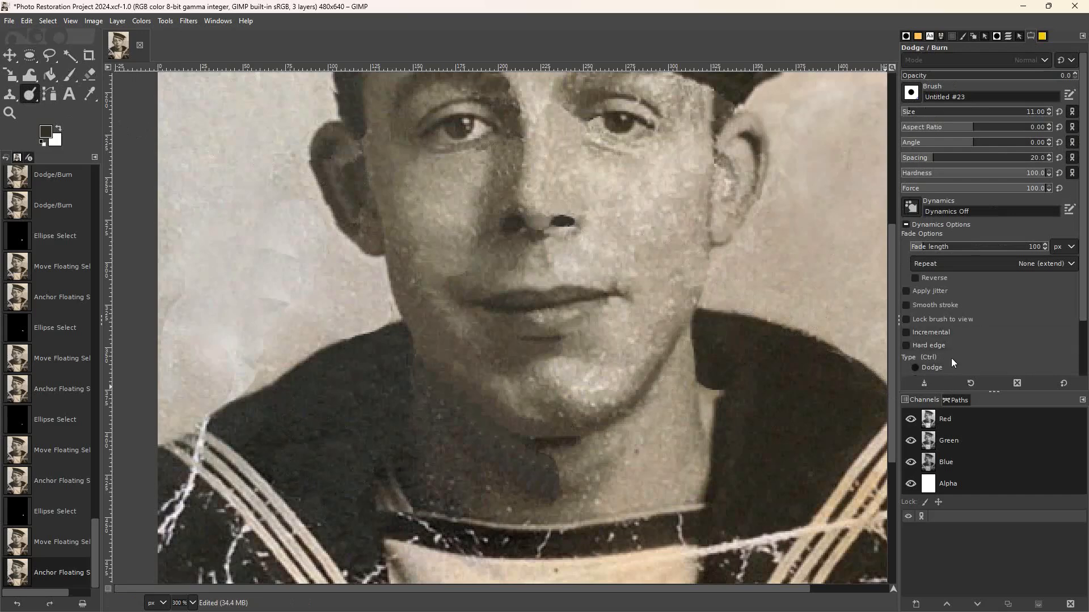
pyautogui.scroll(-1, 952, 356)
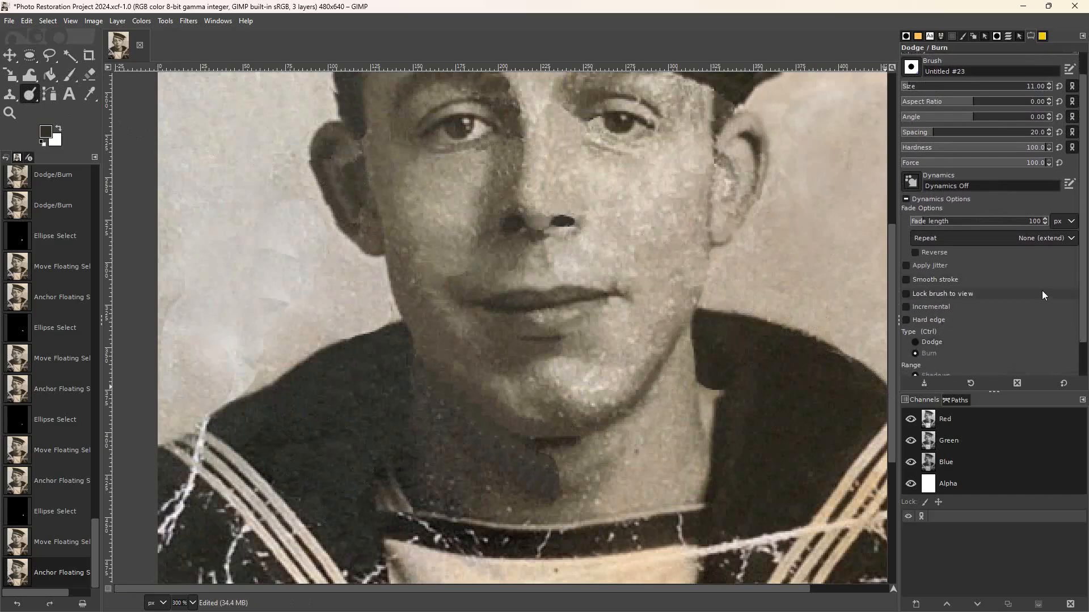
pyautogui.moveTo(1085, 294); pyautogui.dragTo(1083, 250)
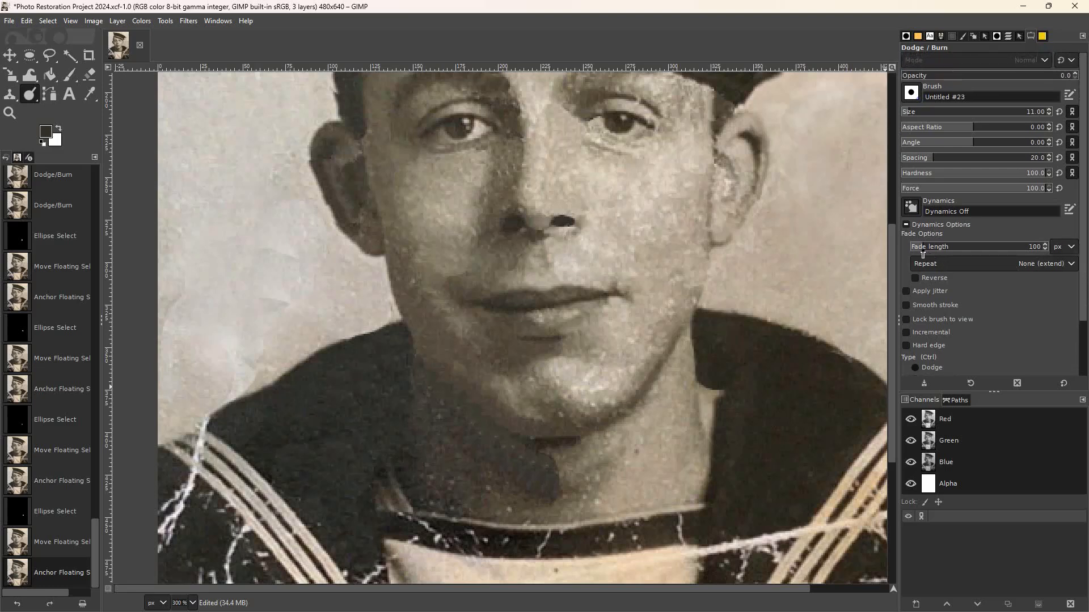
pyautogui.moveTo(926, 250); pyautogui.dragTo(940, 249)
pyautogui.click(361, 460)
# - Enlarge the burn brush to 40 and darken the collar between the left-hand stripes and the neck with several dabs
pyautogui.press(']')
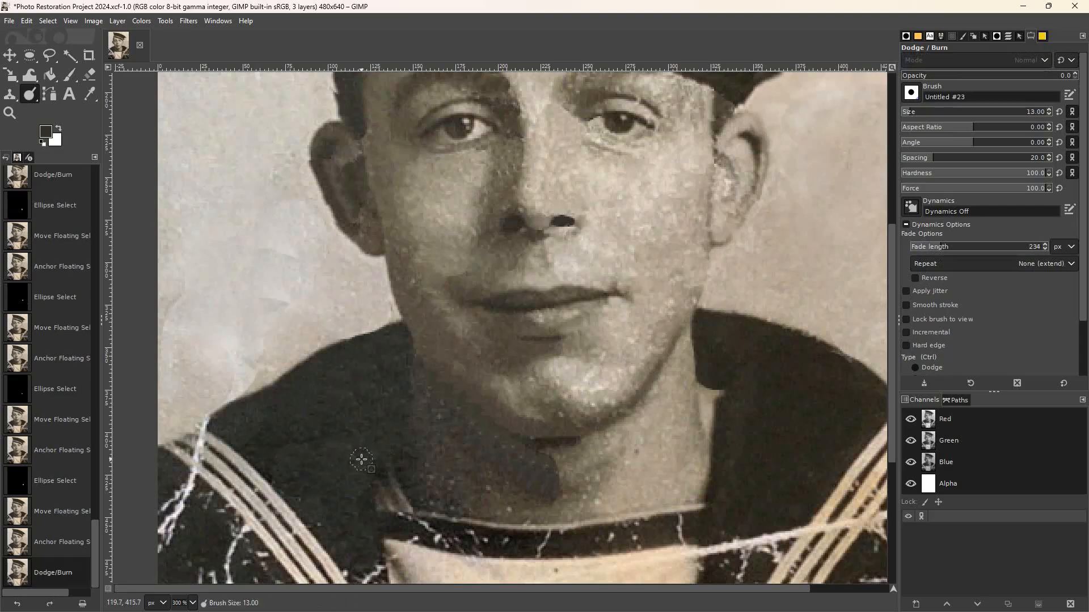
pyautogui.press(']')
pyautogui.press(']')
pyautogui.press(']')
pyautogui.press(']')
pyautogui.press(']')
pyautogui.press(']')
pyautogui.press(']')
pyautogui.press(']')
pyautogui.press(']')
pyautogui.press(']')
pyautogui.press(']')
pyautogui.press(']')
pyautogui.press(']')
pyautogui.press(']')
pyautogui.press(']')
pyautogui.press(']')
pyautogui.press(']')
pyautogui.press(']')
pyautogui.press(']')
pyautogui.click(308, 458)
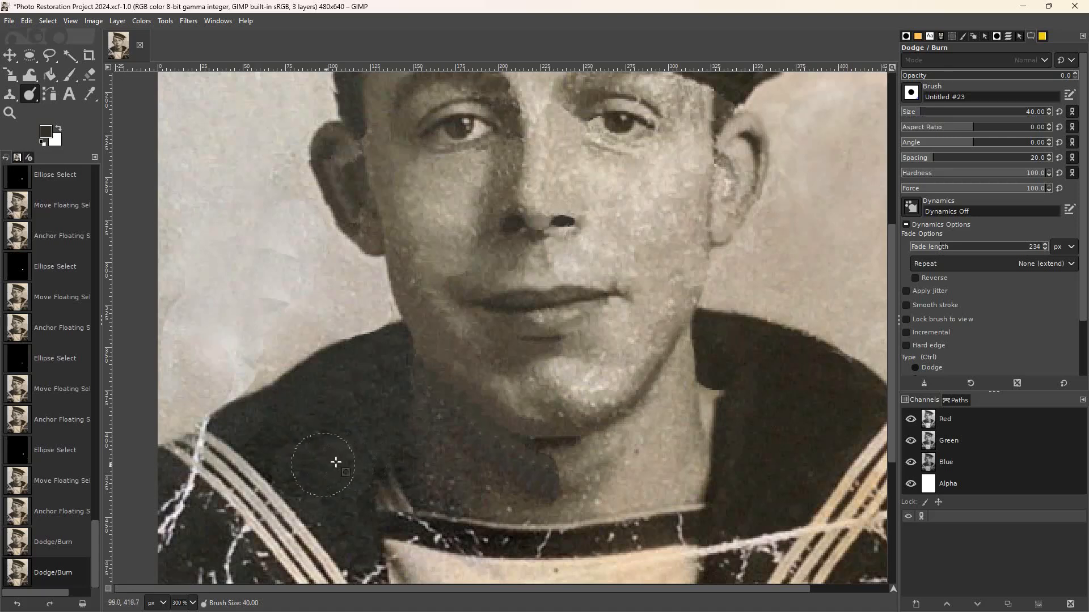
pyautogui.click(334, 467)
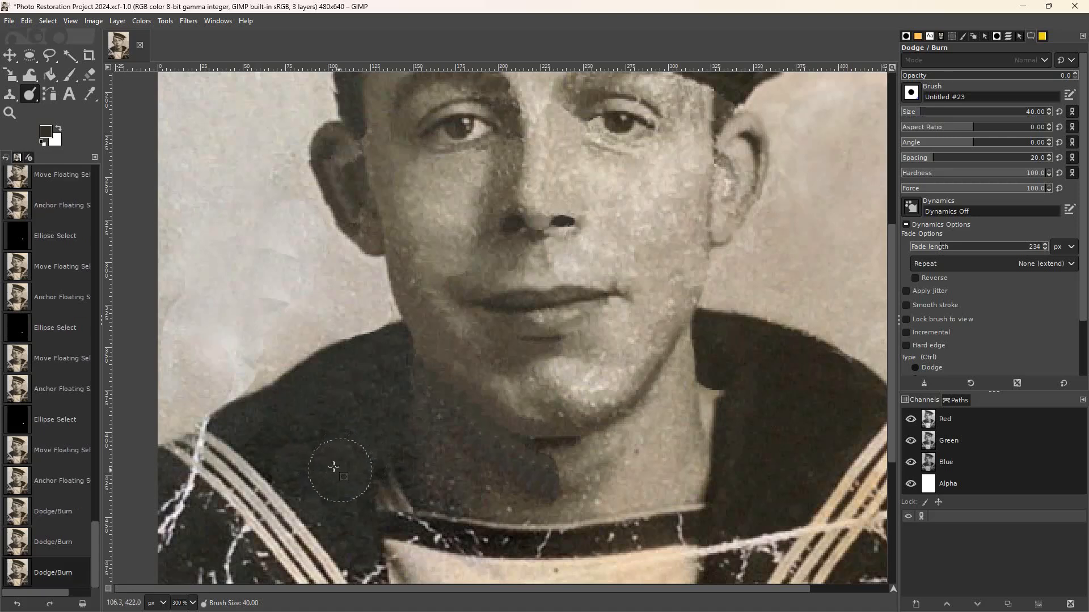
pyautogui.click(304, 456)
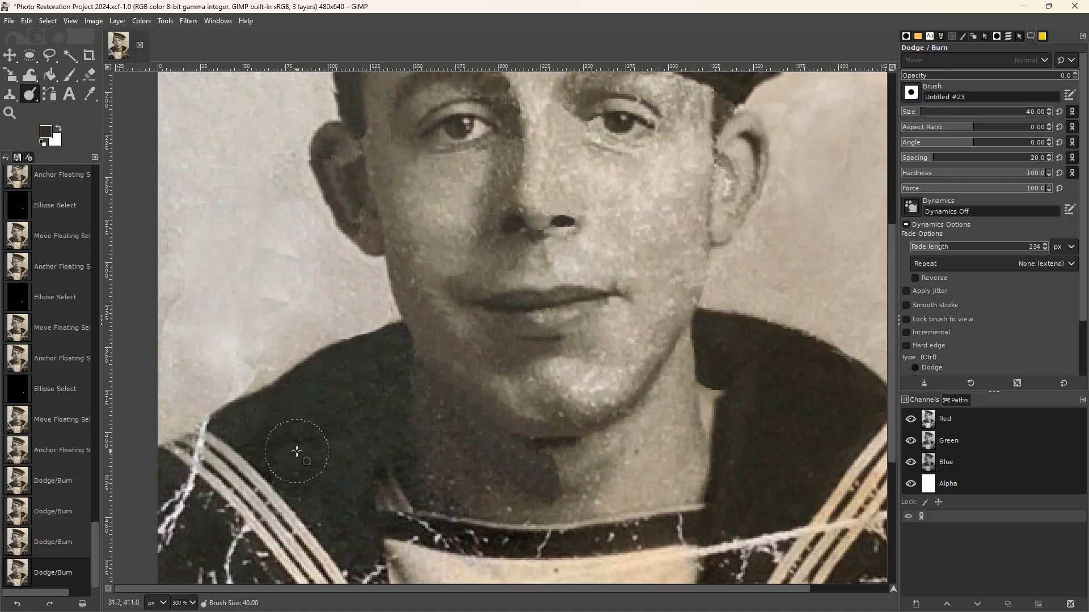
pyautogui.click(341, 460)
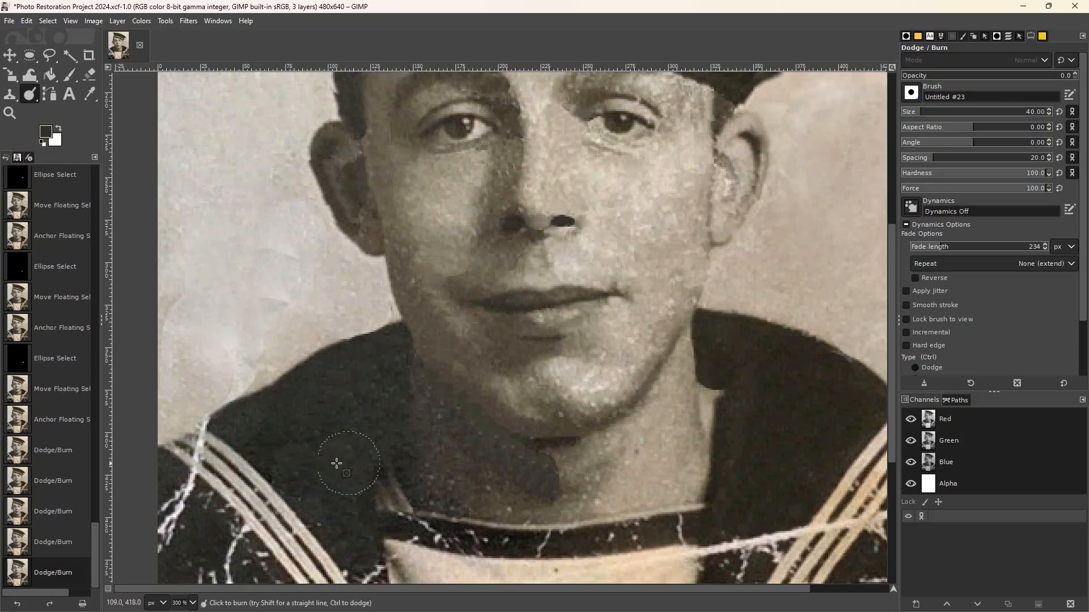
pyautogui.click(338, 475)
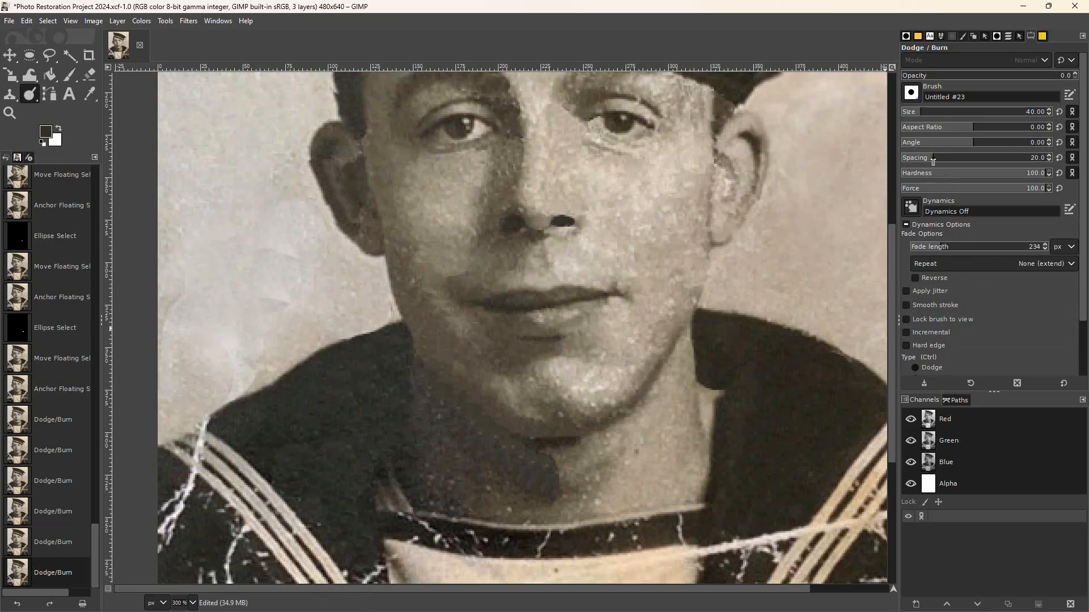
# - Set the brush spacing to 1.0 and burn the collar left of the neck with longer strokes
pyautogui.moveTo(927, 163); pyautogui.dragTo(903, 162)
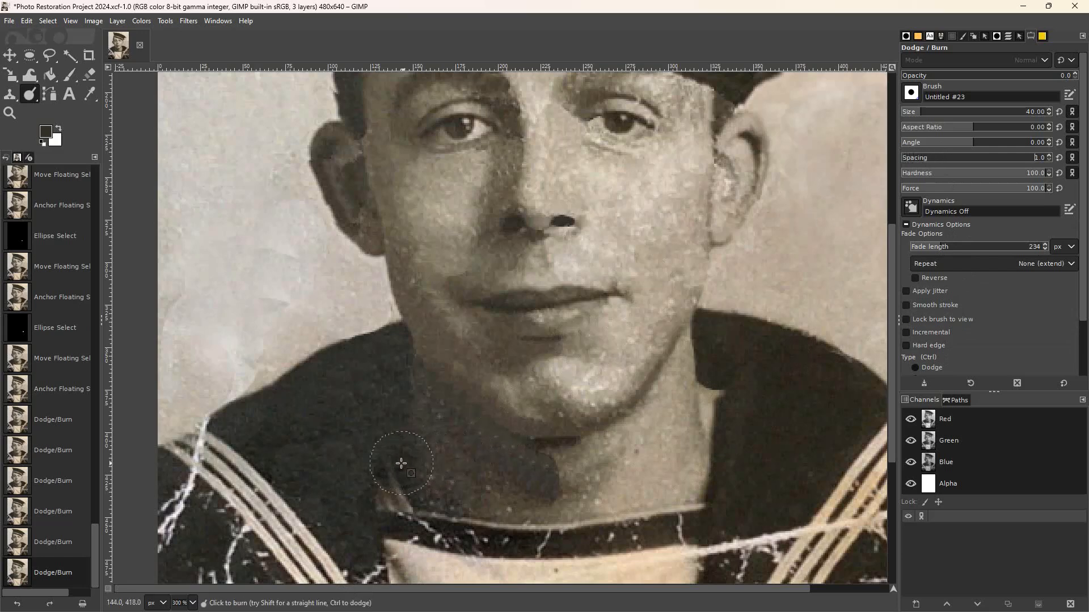
pyautogui.moveTo(340, 457)
pyautogui.mouseDown()
pyautogui.moveTo(301, 462)
pyautogui.moveTo(323, 457)
pyautogui.moveTo(328, 469)
pyautogui.moveTo(345, 452)
pyautogui.moveTo(334, 473)
pyautogui.moveTo(305, 467)
pyautogui.mouseUp()
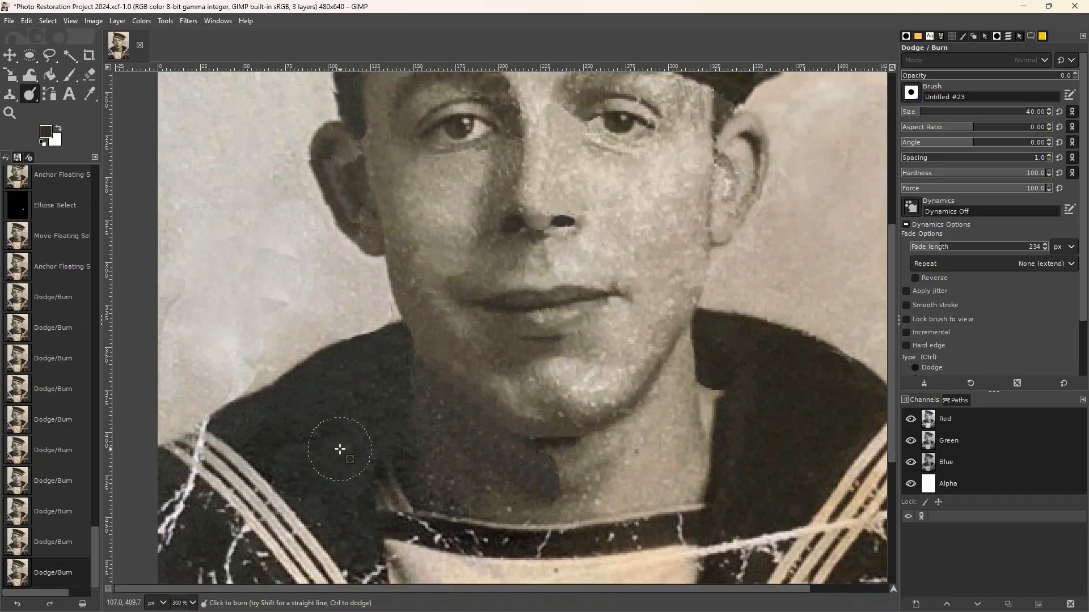
pyautogui.moveTo(324, 465)
pyautogui.mouseDown()
pyautogui.moveTo(295, 468)
pyautogui.moveTo(330, 487)
pyautogui.mouseUp()
pyautogui.click(330, 488)
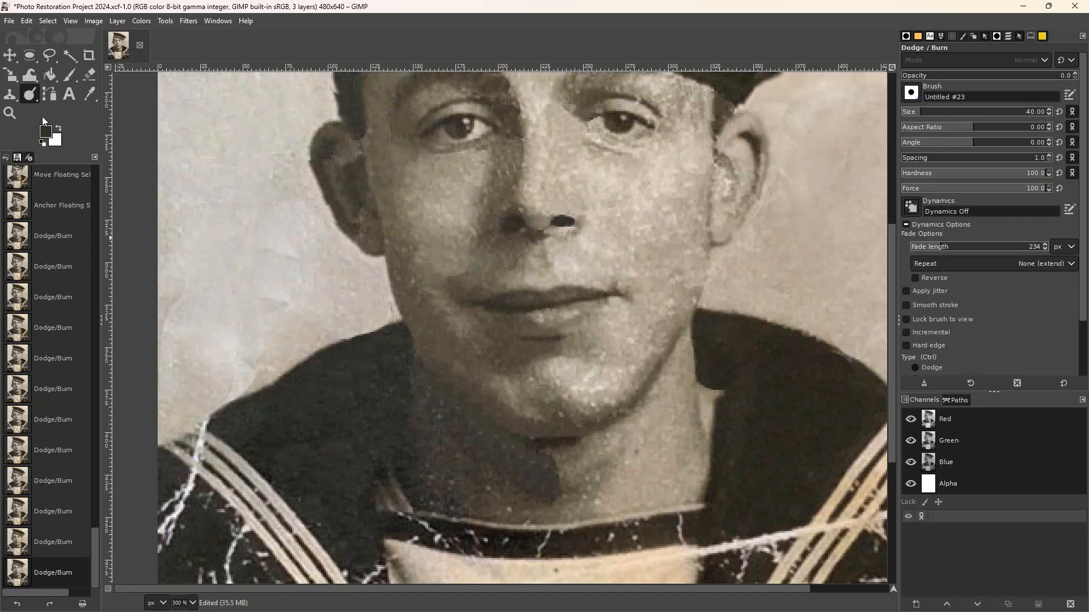
# - Using the Healing tool, sample dark cloth left of the neck and heal two nearby spots beside the left-hand stripes
pyautogui.click(14, 99)
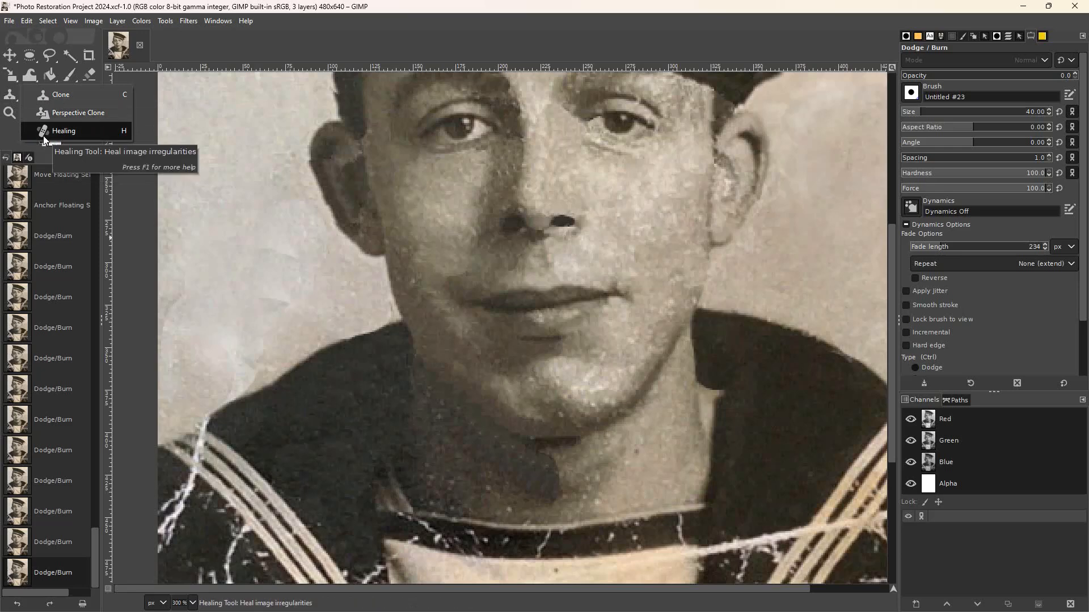
pyautogui.click(43, 135)
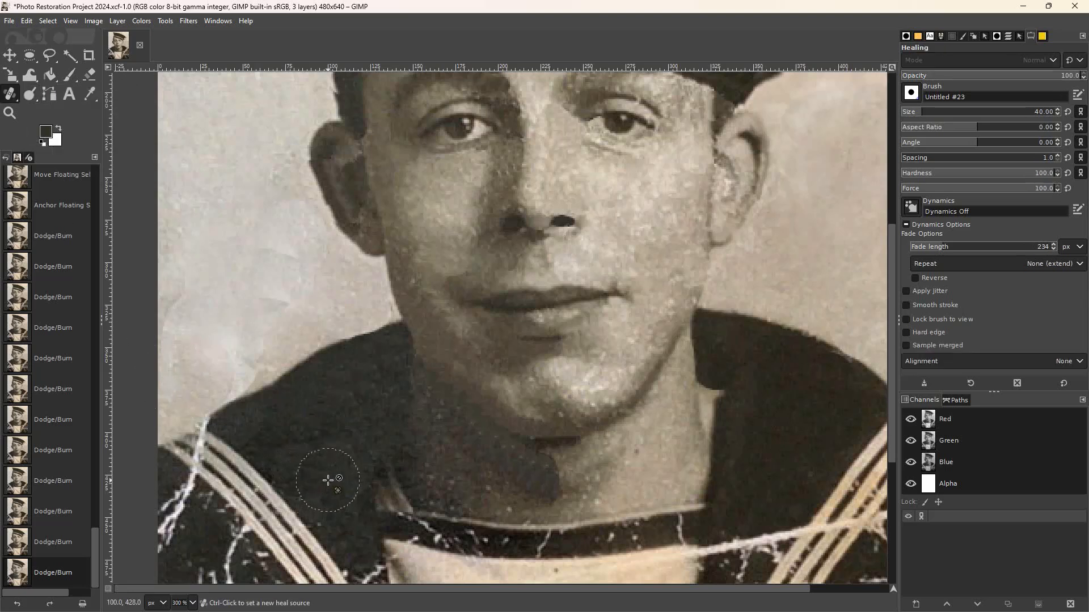
pyautogui.press('ctrl')
pyautogui.keyDown('ctrl'); pyautogui.click(328, 481); pyautogui.keyUp('ctrl')
pyautogui.click(300, 499)
pyautogui.click(291, 447)
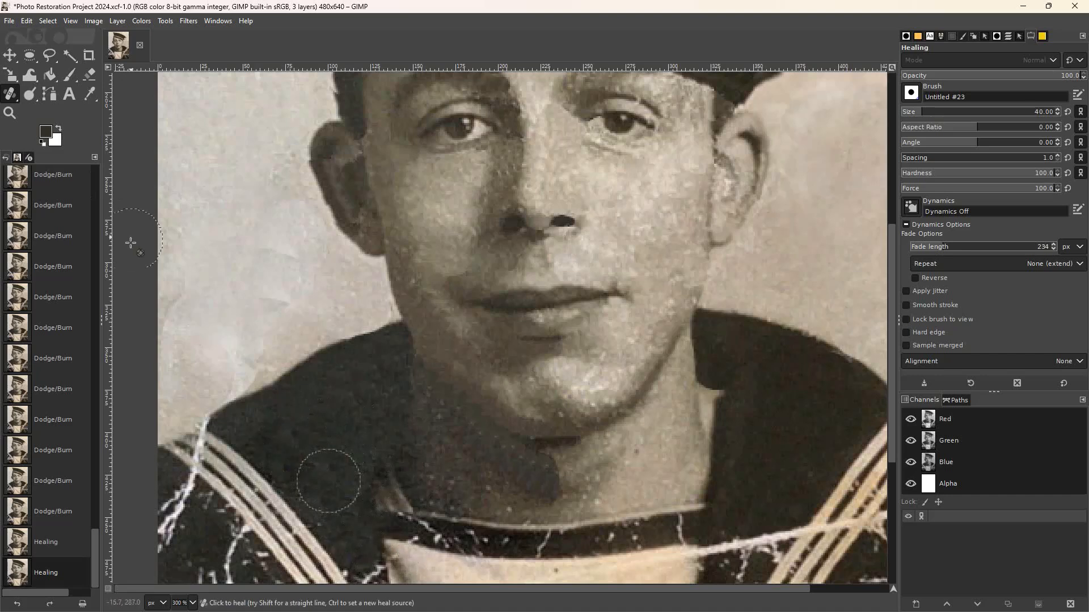
# - Soften the dark shadow patch on the neck below the chin using the Blur / Sharpen tool set to Blur
pyautogui.click(9, 55)
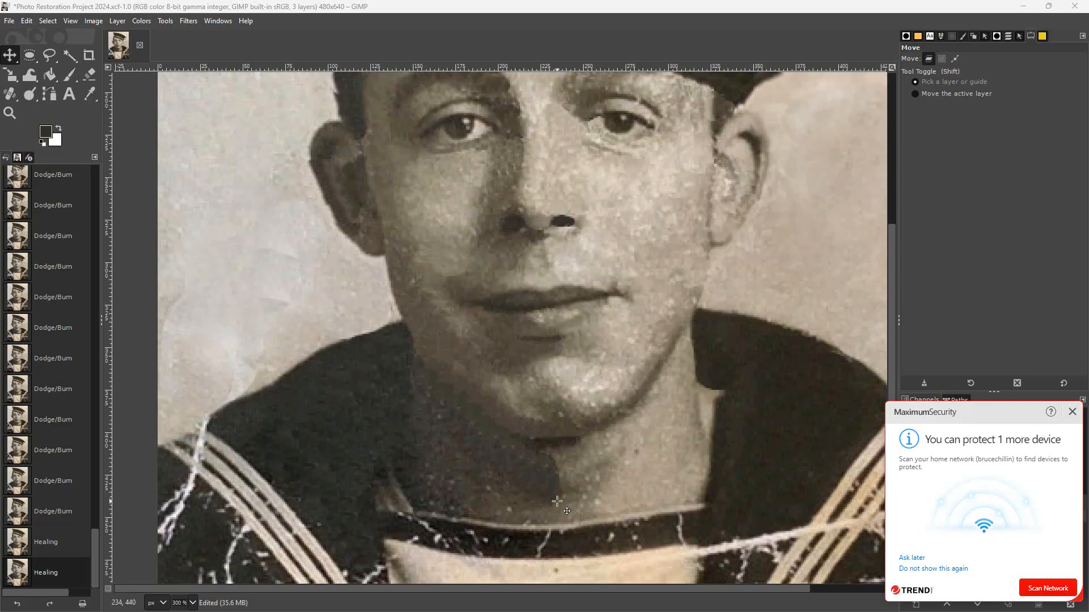
pyautogui.rightClick(32, 96)
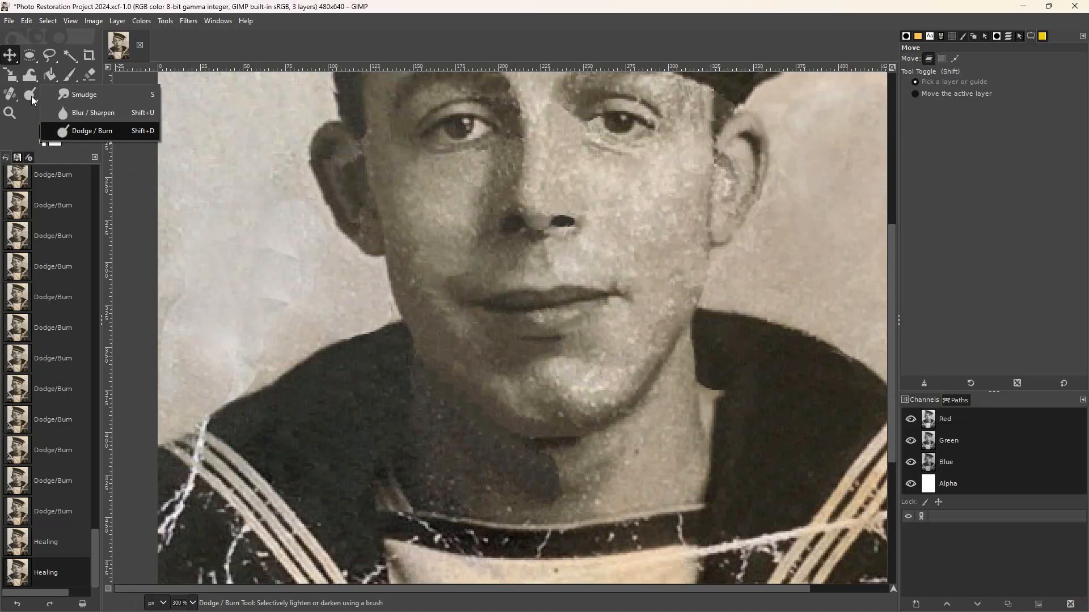
pyautogui.click(77, 113)
pyautogui.moveTo(504, 483)
pyautogui.mouseDown()
pyautogui.moveTo(539, 480)
pyautogui.moveTo(475, 449)
pyautogui.moveTo(448, 473)
pyautogui.moveTo(432, 464)
pyautogui.moveTo(448, 436)
pyautogui.mouseUp()
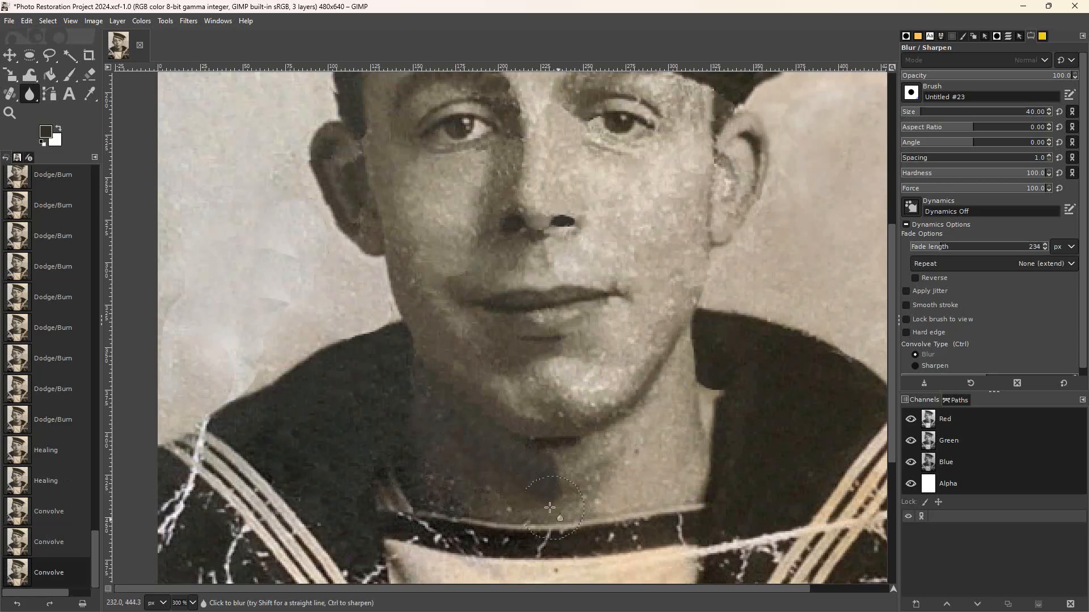
# - Try more blur strokes over the neck shadow, and undo the latest blur strokes
pyautogui.moveTo(533, 482); pyautogui.dragTo(538, 481)
pyautogui.moveTo(434, 428); pyautogui.dragTo(438, 423)
pyautogui.moveTo(396, 610)
pyautogui.hotkey('ctrl', 'z')
pyautogui.hotkey('ctrl', 'z')
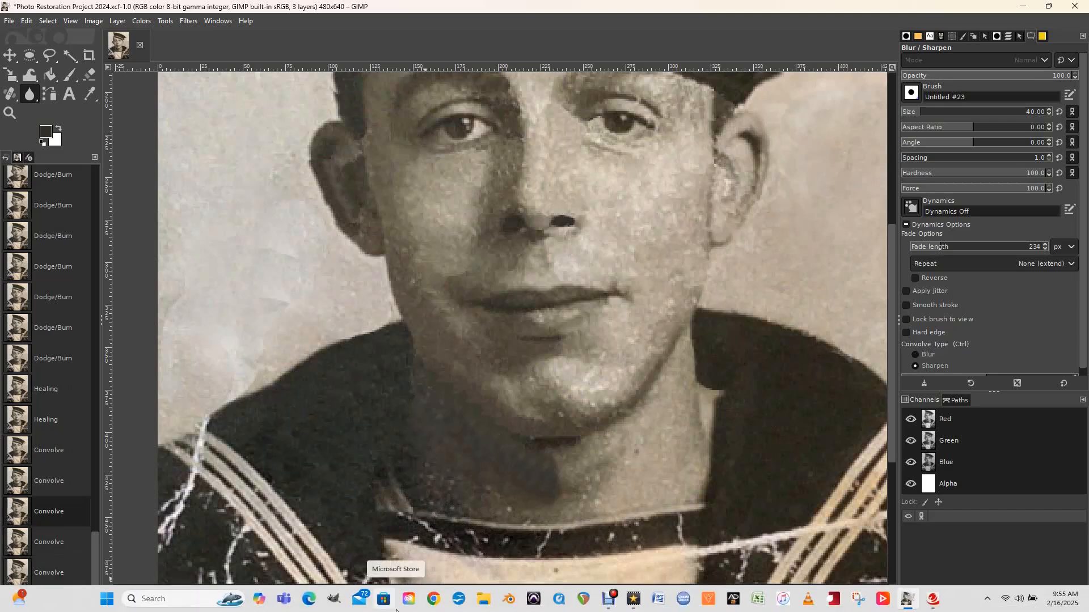
pyautogui.hotkey('ctrl', 'z')
pyautogui.hotkey('ctrl', 'z')
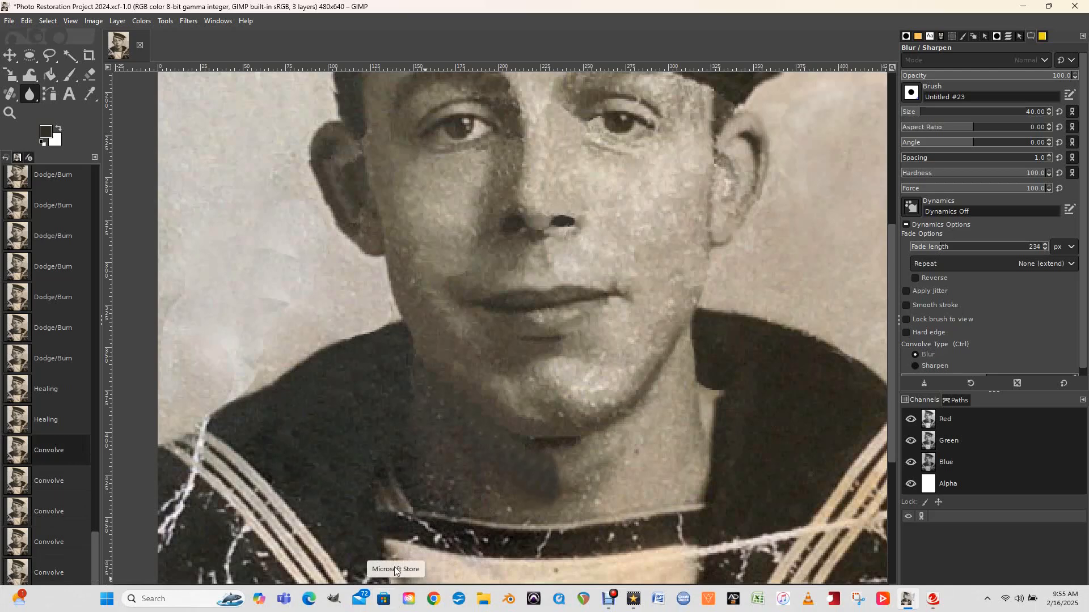
# - Set the blur brush to size 33, fade length 91, force 50 and hardness 49, and soften the neck shadow below the chin
pyautogui.press('[')
pyautogui.press('[')
pyautogui.press('[')
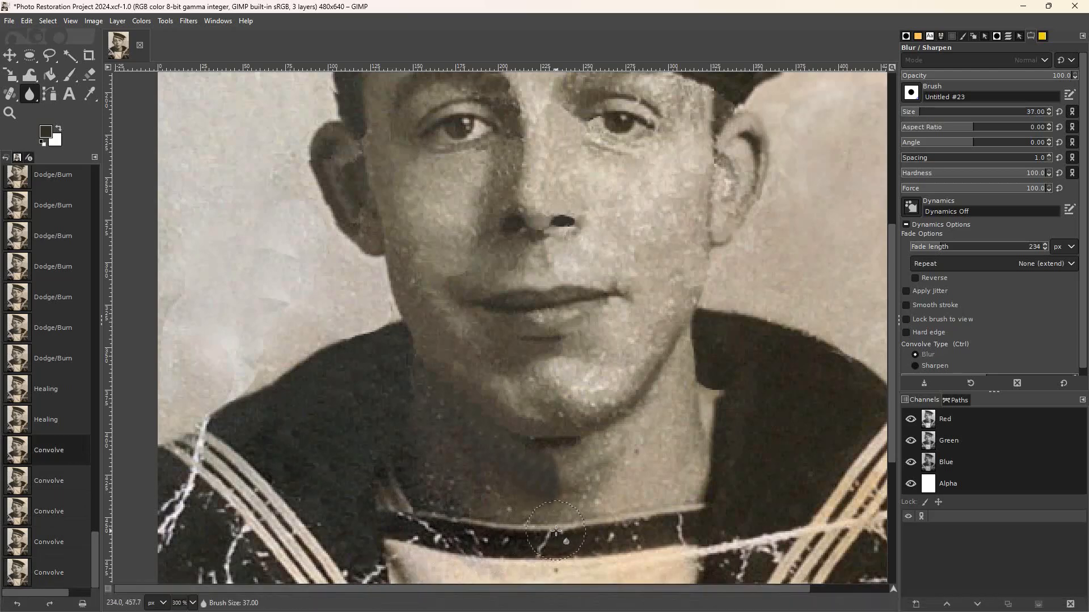
pyautogui.press('[')
pyautogui.press('[')
pyautogui.press('[')
pyautogui.press('[')
pyautogui.click(933, 250)
pyautogui.click(1003, 180)
pyautogui.moveTo(997, 192)
pyautogui.mouseDown()
pyautogui.moveTo(1007, 190)
pyautogui.moveTo(973, 191)
pyautogui.mouseUp()
pyautogui.click(972, 173)
pyautogui.moveTo(535, 431)
pyautogui.mouseDown()
pyautogui.moveTo(524, 482)
pyautogui.moveTo(539, 486)
pyautogui.moveTo(481, 455)
pyautogui.moveTo(478, 442)
pyautogui.moveTo(457, 453)
pyautogui.moveTo(449, 394)
pyautogui.mouseUp()
pyautogui.click(537, 491)
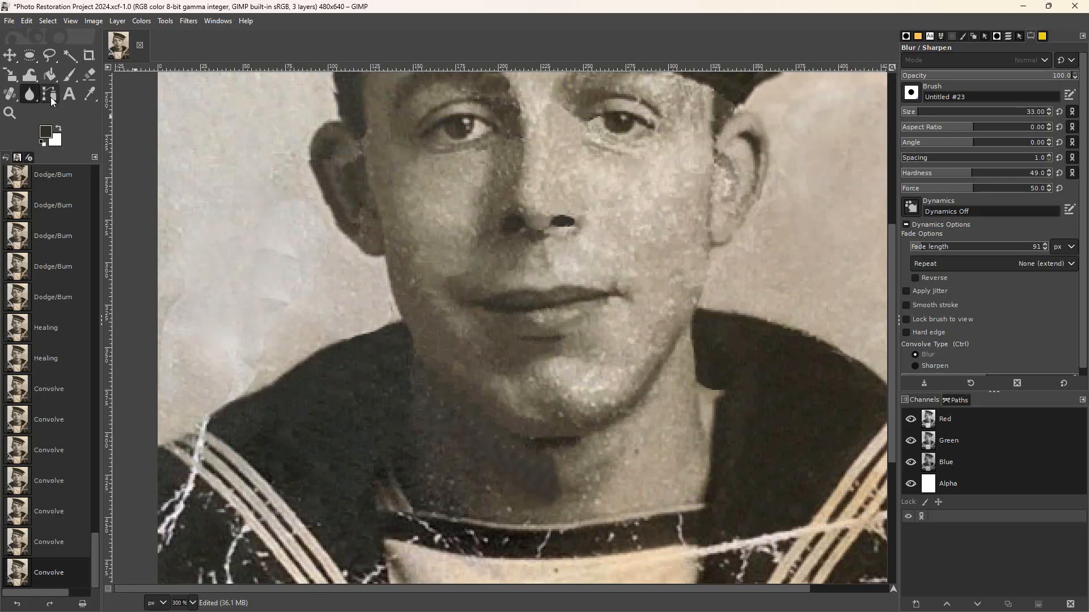
# - Try smudging the dark neck shadow towards the collar with the Smudge tool, and undo the smudge strokes
pyautogui.click(31, 94)
pyautogui.click(66, 94)
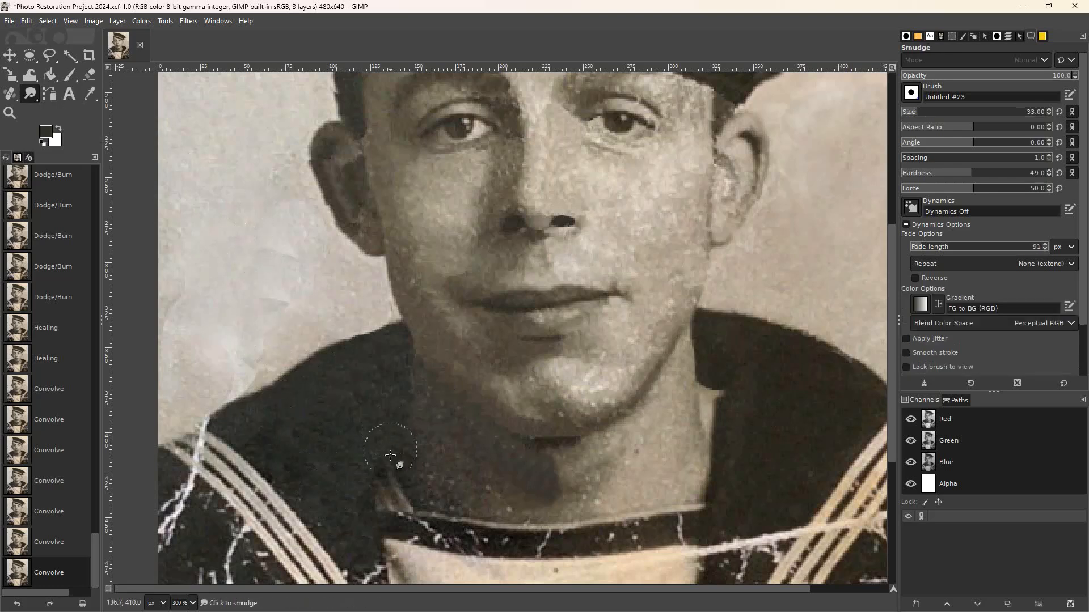
pyautogui.moveTo(524, 471)
pyautogui.mouseDown()
pyautogui.moveTo(456, 433)
pyautogui.moveTo(397, 440)
pyautogui.mouseUp()
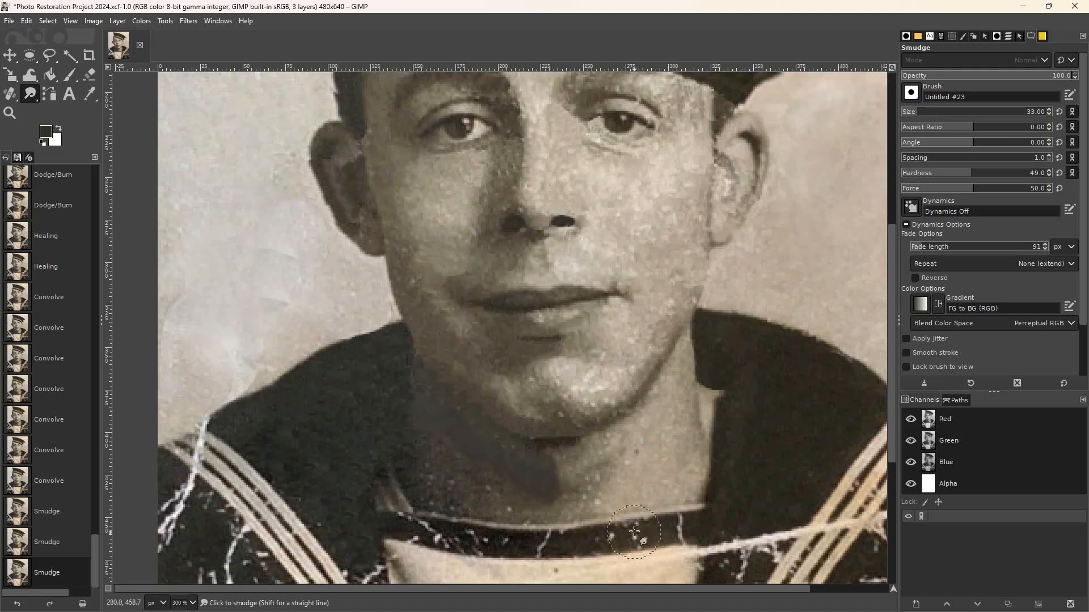
pyautogui.hotkey('ctrl', 'z')
pyautogui.hotkey('ctrl', 'z')
pyautogui.hotkey('ctrl', 'z')
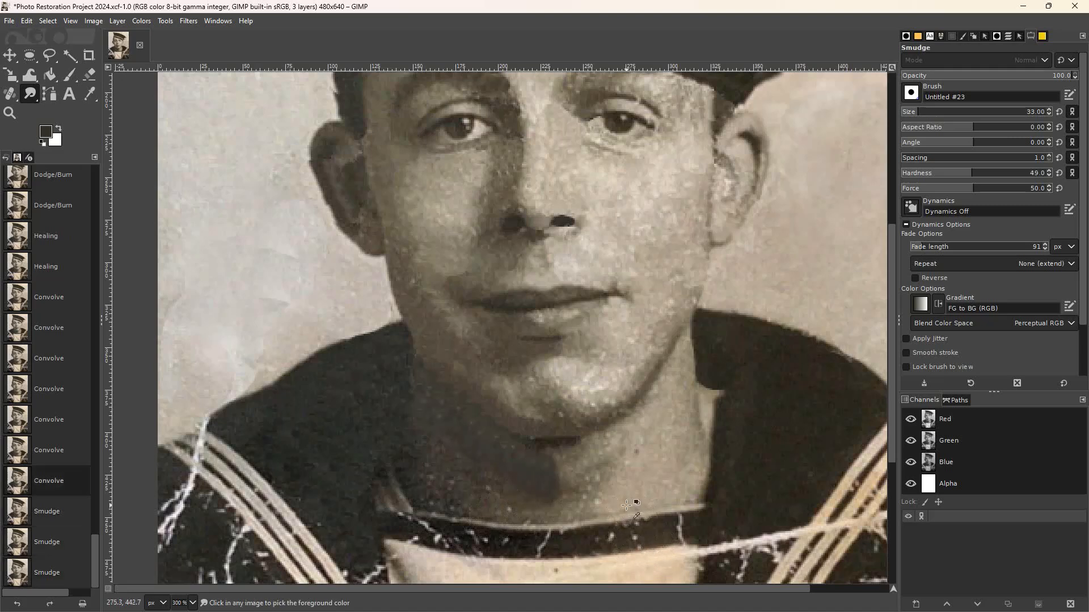
# - Set the Smudge force to 19 and hardness to 15, and smudge the dark shadow patch on the neck
pyautogui.click(929, 190)
pyautogui.click(924, 173)
pyautogui.moveTo(506, 481)
pyautogui.mouseDown()
pyautogui.moveTo(537, 479)
pyautogui.moveTo(450, 418)
pyautogui.mouseUp()
pyautogui.moveTo(544, 502); pyautogui.dragTo(518, 483)
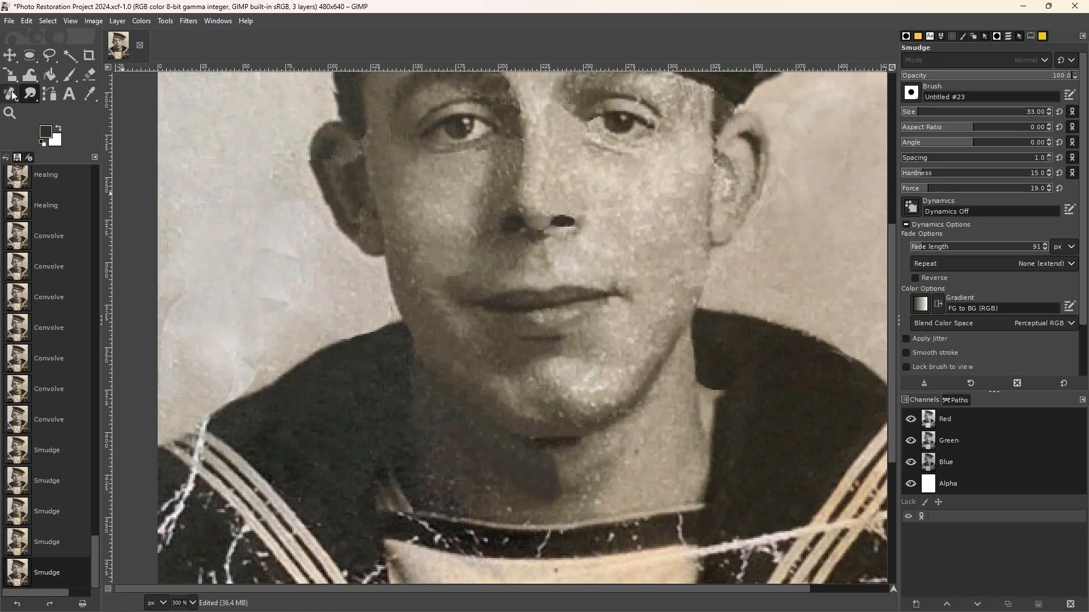
pyautogui.click(30, 55)
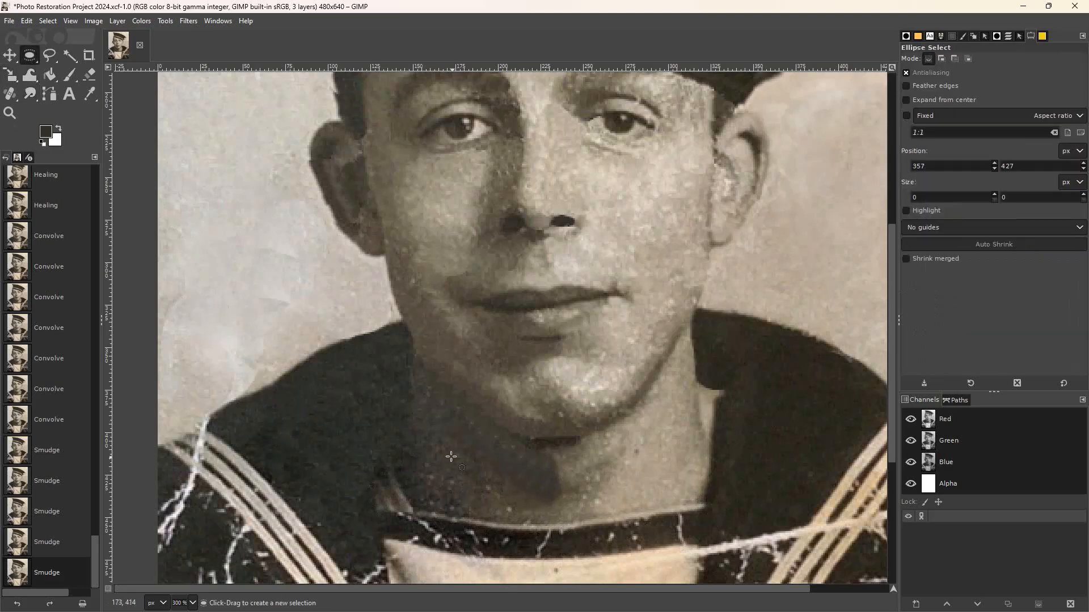
pyautogui.moveTo(436, 441); pyautogui.dragTo(463, 482)
pyautogui.click(482, 483)
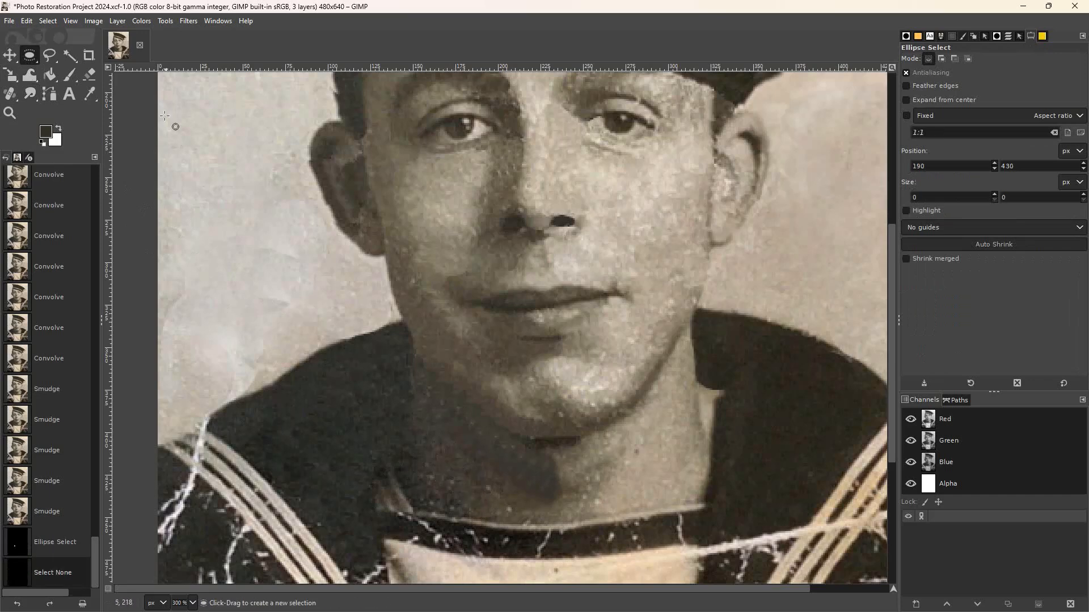
# - Outline a slanted strip of the lower neck with Free Select, copy it up over the shadow below the jaw, and anchor it
pyautogui.click(49, 57)
pyautogui.click(424, 435)
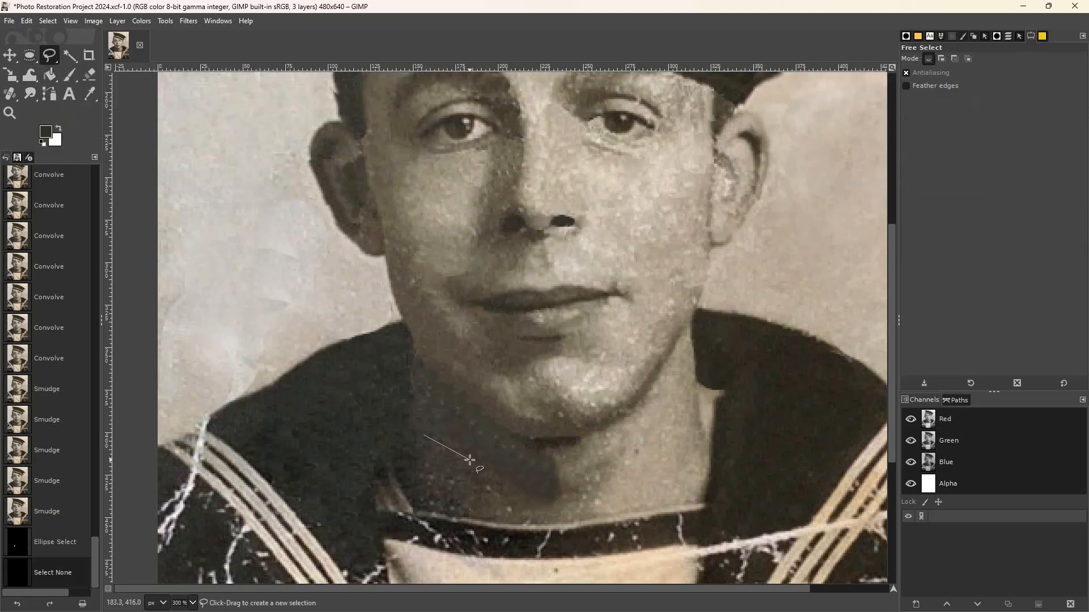
pyautogui.click(531, 498)
pyautogui.click(532, 516)
pyautogui.click(452, 494)
pyautogui.click(415, 463)
pyautogui.click(424, 435)
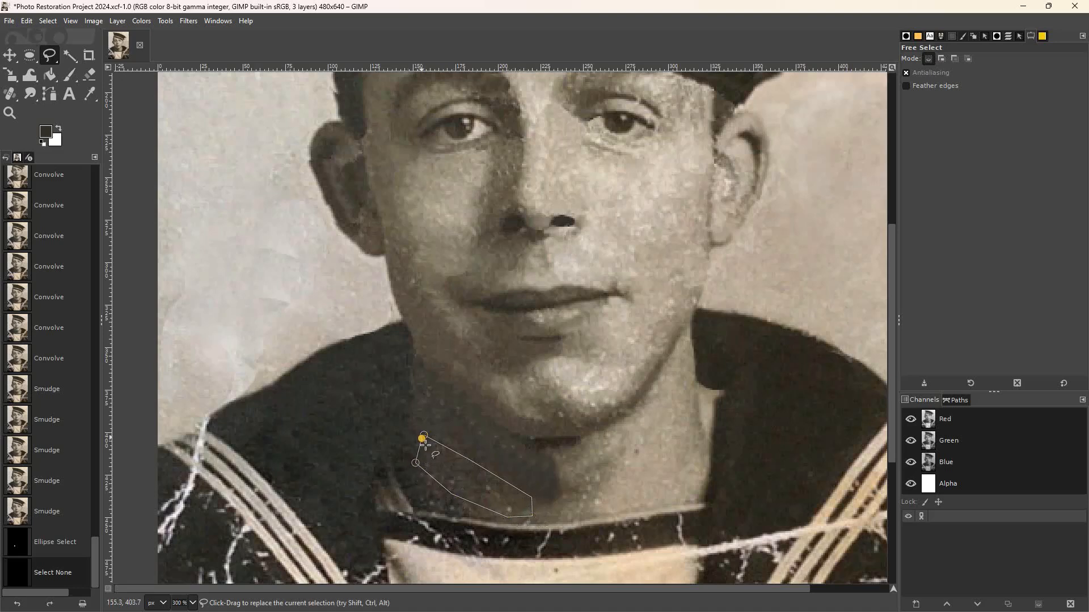
pyautogui.press('Return')
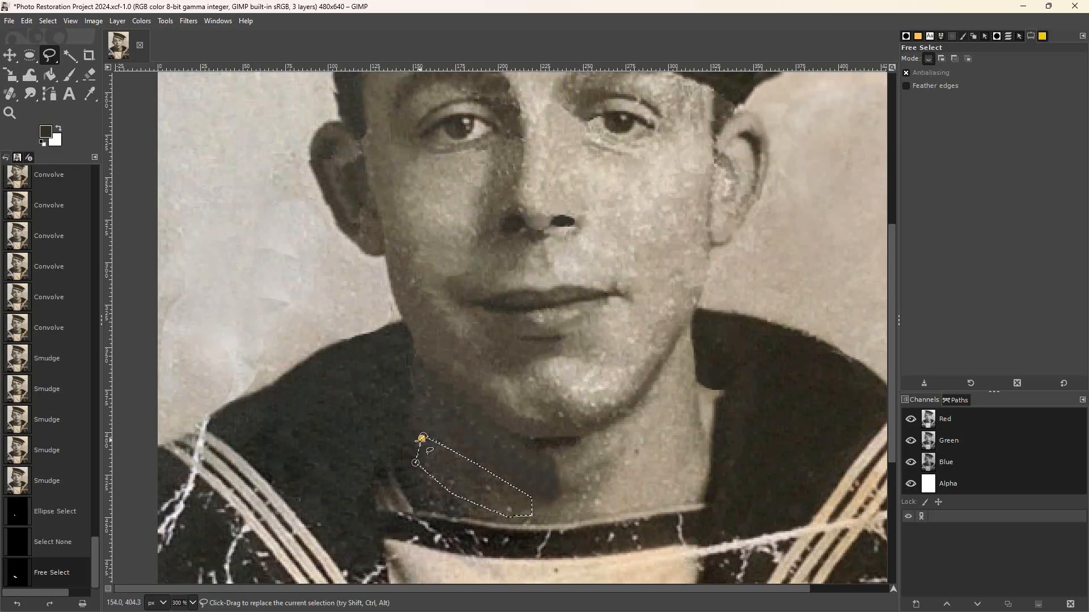
pyautogui.hotkey('alt', 'shift')
pyautogui.moveTo(462, 477); pyautogui.dragTo(460, 434)
pyautogui.click(451, 485)
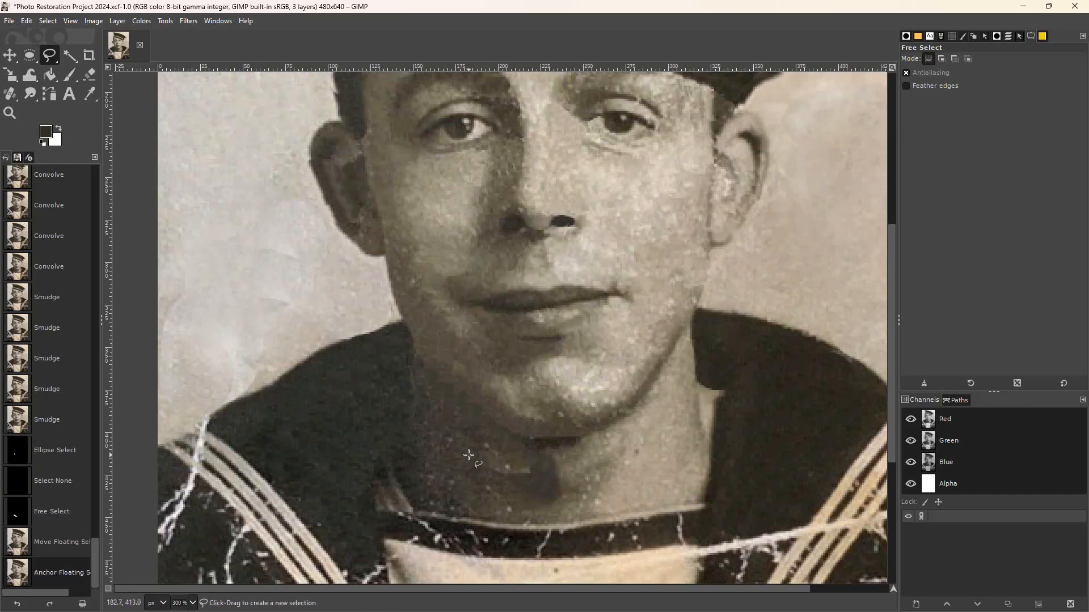
pyautogui.moveTo(446, 423); pyautogui.dragTo(483, 492)
pyautogui.click(492, 445)
pyautogui.doubleClick(439, 475)
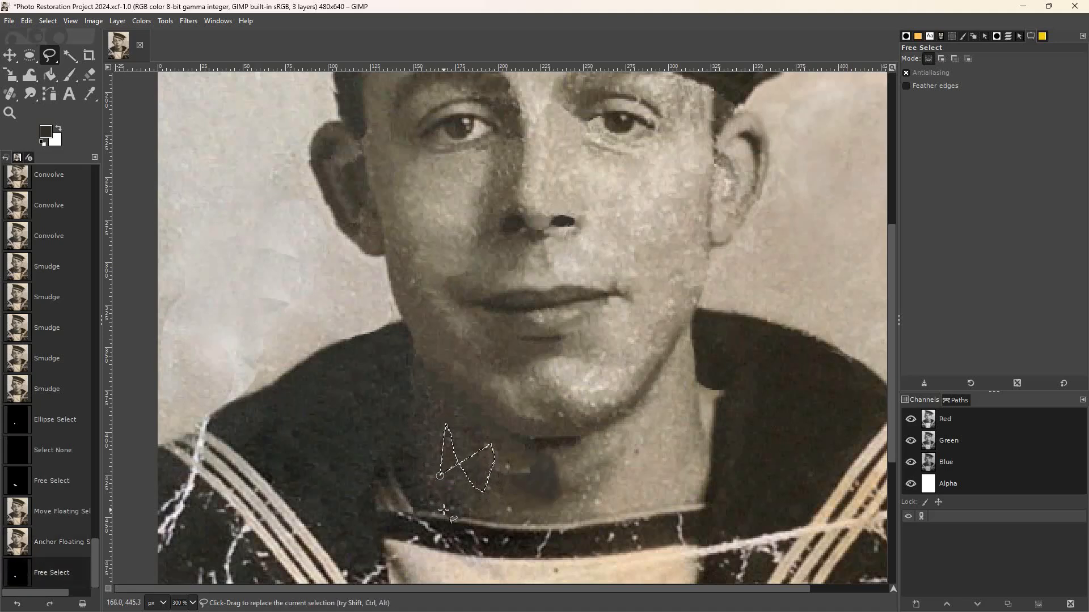
pyautogui.hotkey('ctrl', 'shift', 'a')
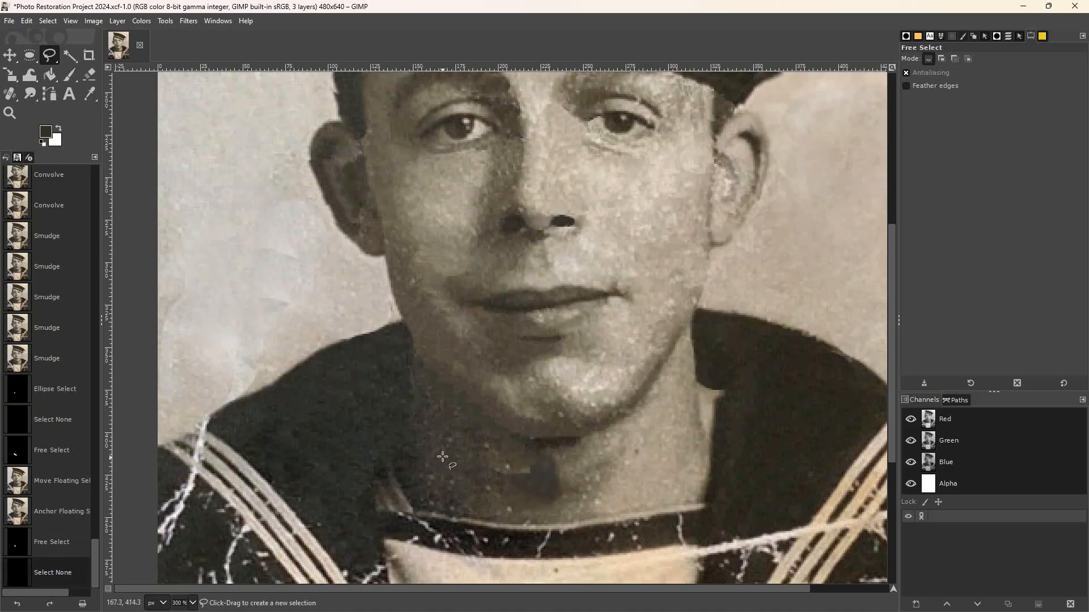
# - Outline a small polygon of shaded neck under the jaw with Free Select, copy it over the dark shadow patch, and anchor it
pyautogui.click(450, 412)
pyautogui.click(436, 442)
pyautogui.click(470, 466)
pyautogui.click(501, 443)
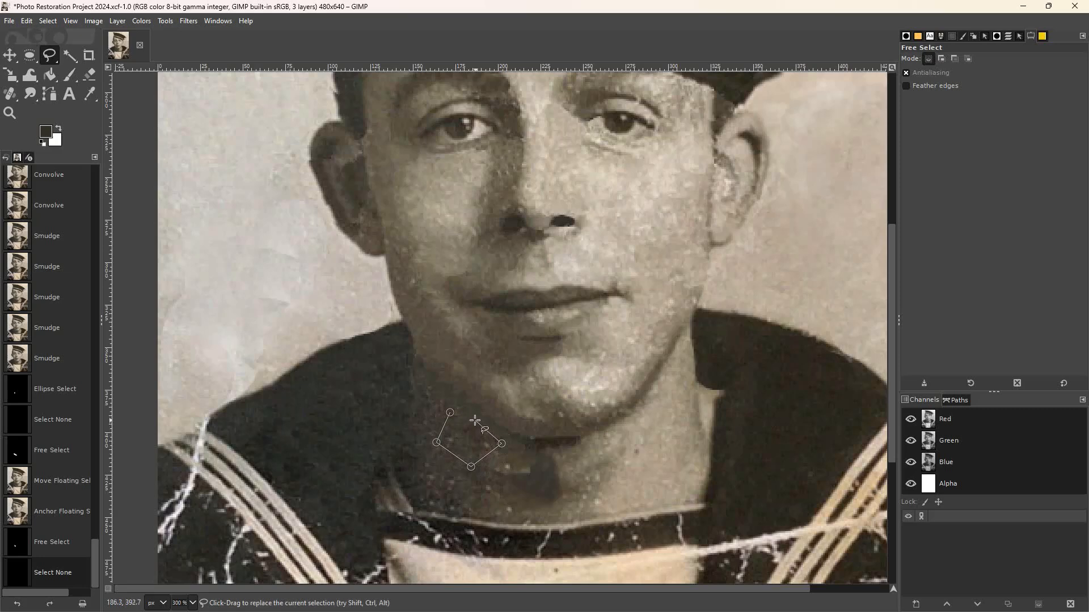
pyautogui.click(450, 412)
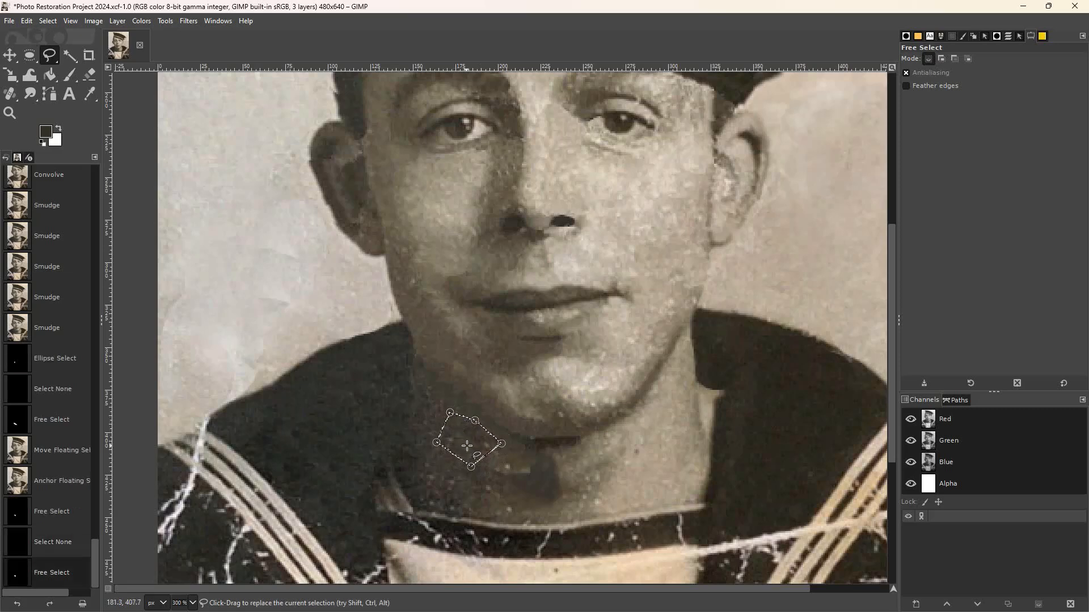
pyautogui.moveTo(468, 440); pyautogui.dragTo(531, 474)
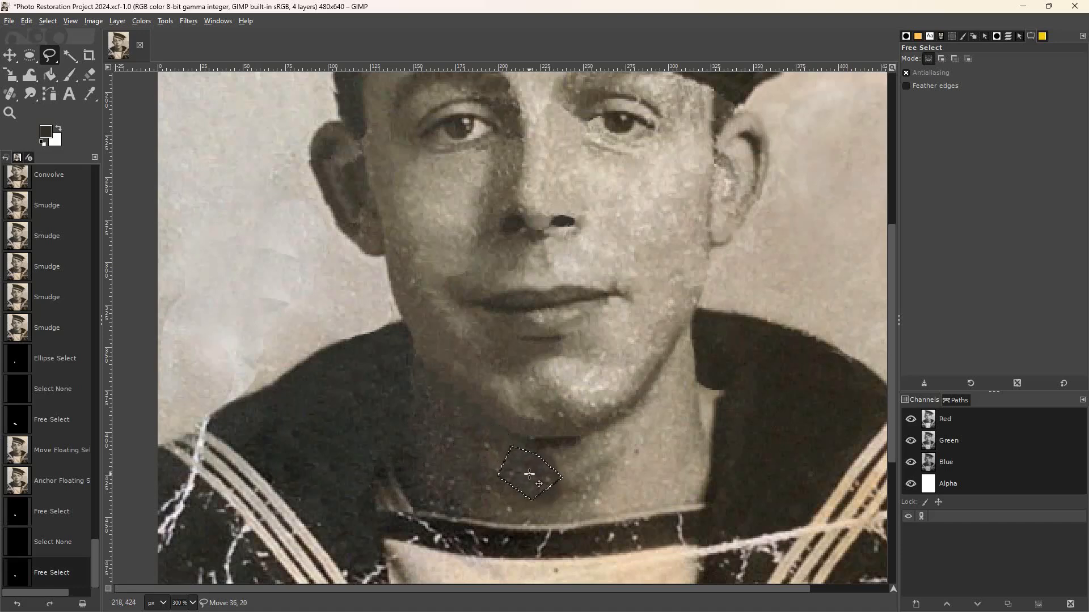
pyautogui.click(475, 495)
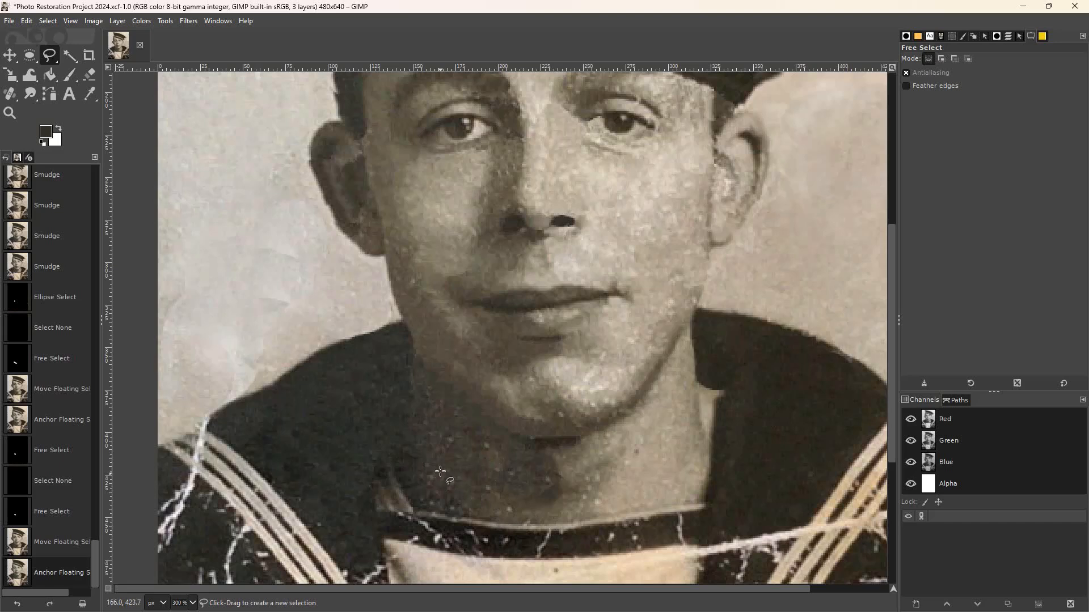
pyautogui.moveTo(444, 426)
pyautogui.mouseDown()
pyautogui.moveTo(464, 463)
pyautogui.moveTo(478, 461)
pyautogui.mouseUp()
pyautogui.moveTo(448, 426); pyautogui.dragTo(448, 427)
pyautogui.click(443, 427)
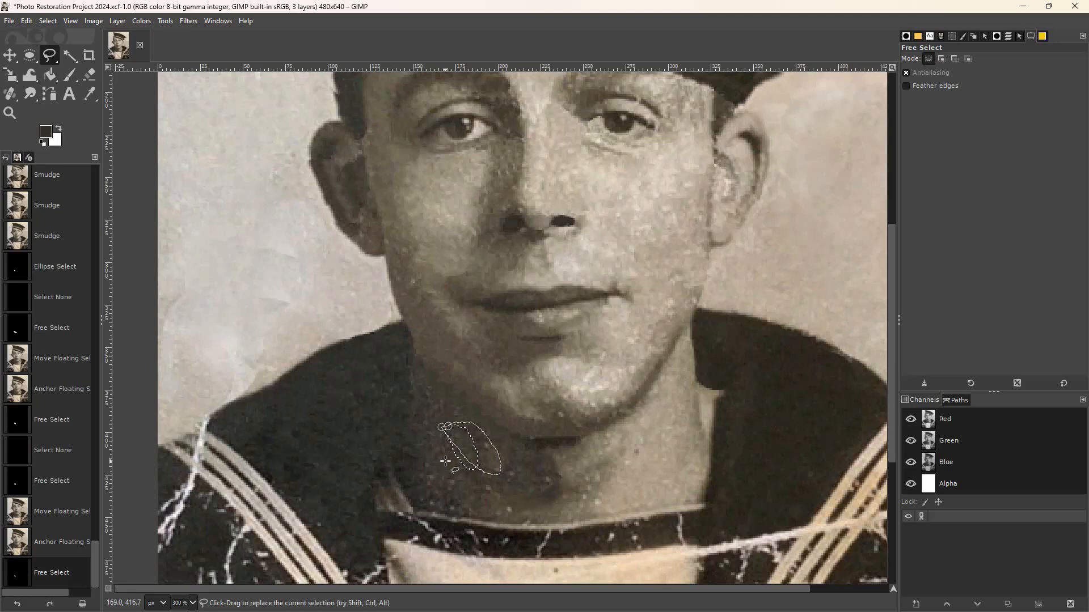
pyautogui.hotkey('ctrl', 'z')
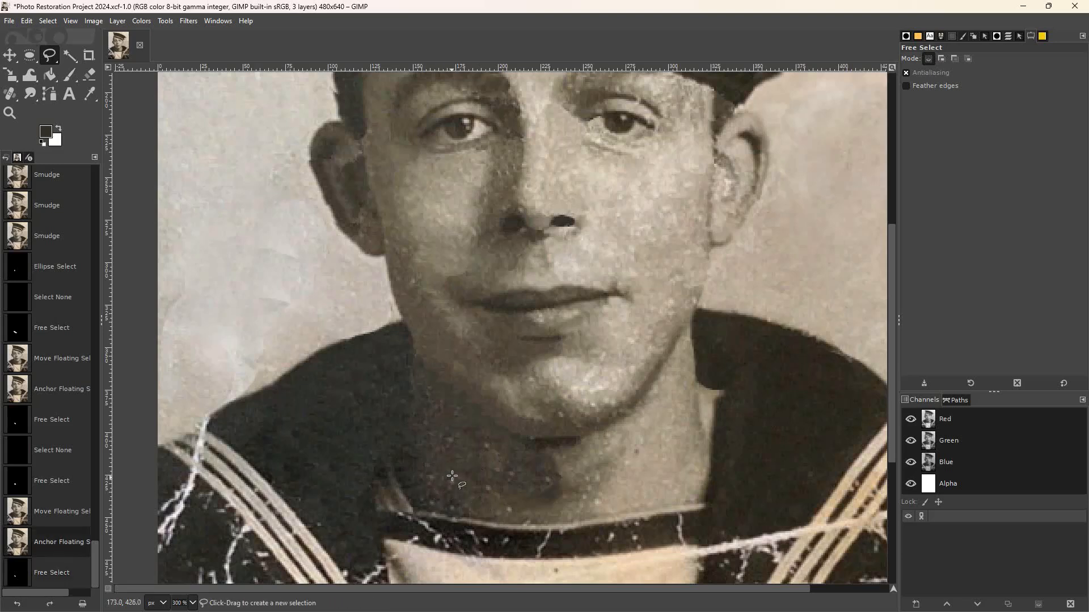
# - Select a small triangle of neck skin beside the dark patch, copy it onto the patch's lower part, and anchor it
pyautogui.click(496, 450)
pyautogui.click(494, 485)
pyautogui.click(523, 475)
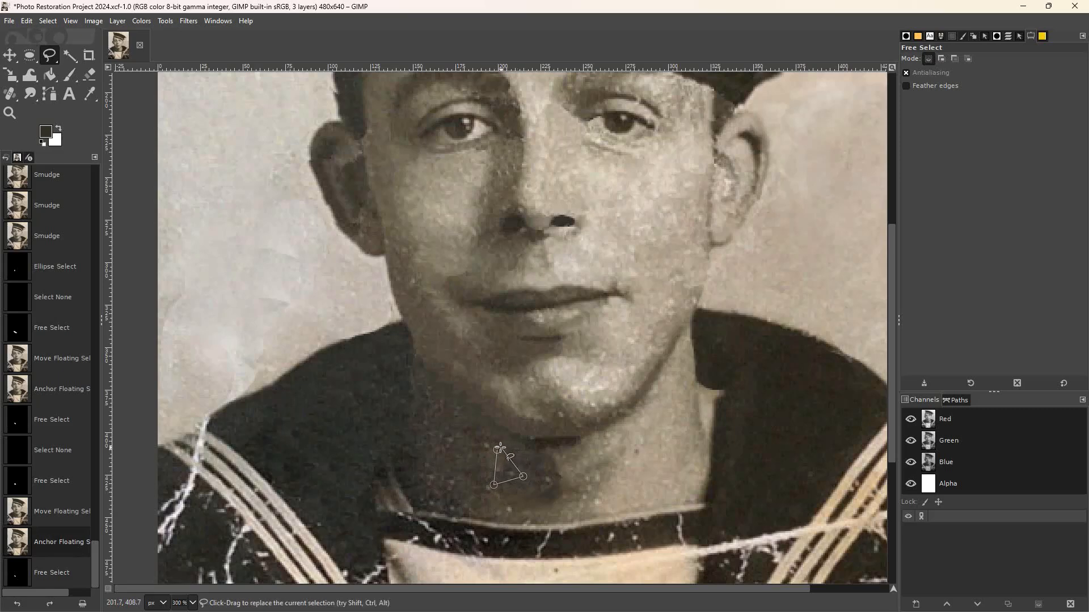
pyautogui.doubleClick(498, 449)
pyautogui.moveTo(503, 471); pyautogui.dragTo(541, 488)
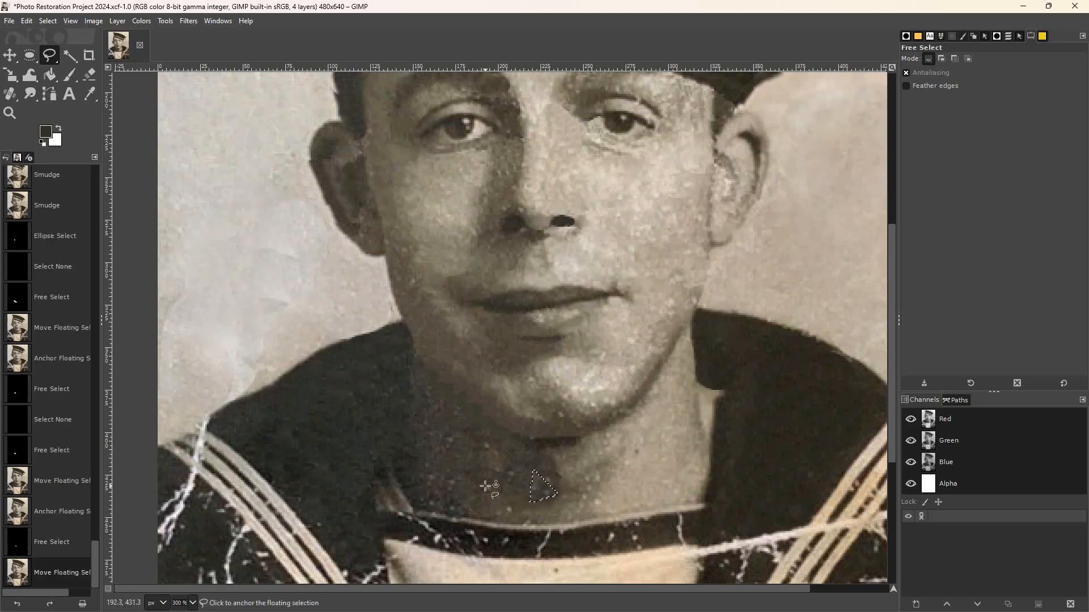
pyautogui.click(482, 491)
# - Draw a small rounded freehand selection at the dark patch's edge, copy it onto the middle of the patch, and anchor it
pyautogui.moveTo(505, 460)
pyautogui.mouseDown()
pyautogui.moveTo(509, 480)
pyautogui.moveTo(510, 455)
pyautogui.moveTo(506, 464)
pyautogui.mouseUp()
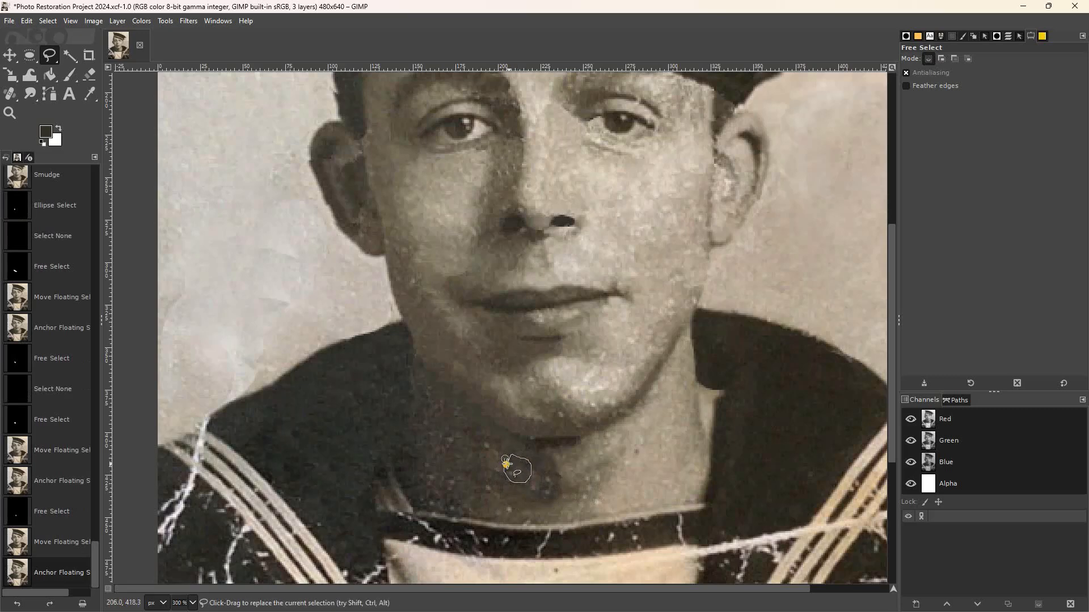
pyautogui.press('Return')
pyautogui.moveTo(510, 466); pyautogui.dragTo(536, 470)
pyautogui.click(514, 525)
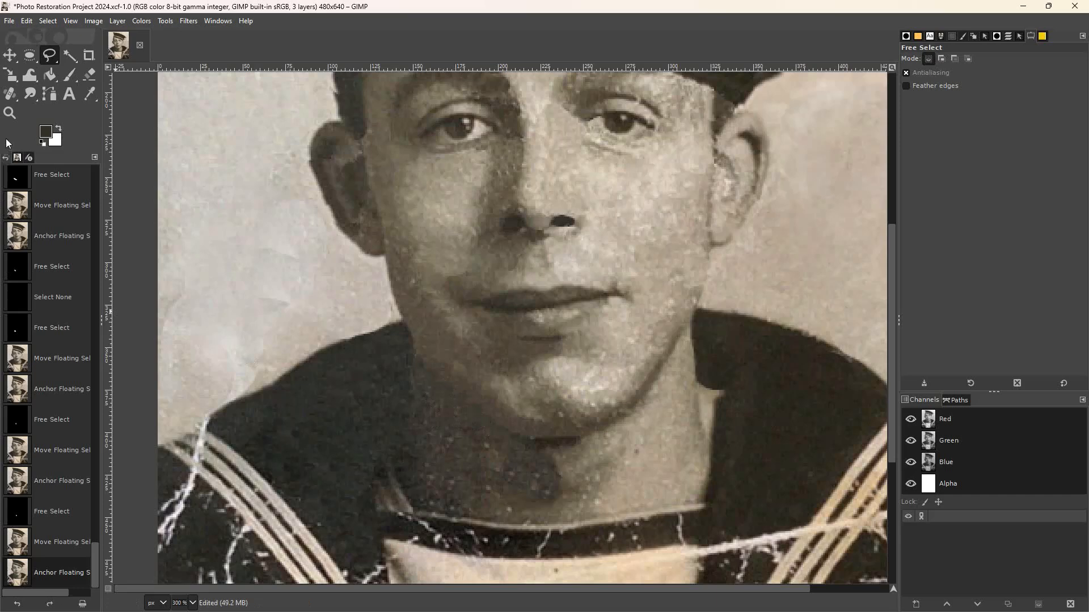
# - Using Ellipse Select, copy small patches of shaded skin along the lower jaw edge and anchor them in place
pyautogui.click(9, 113)
pyautogui.click(400, 425)
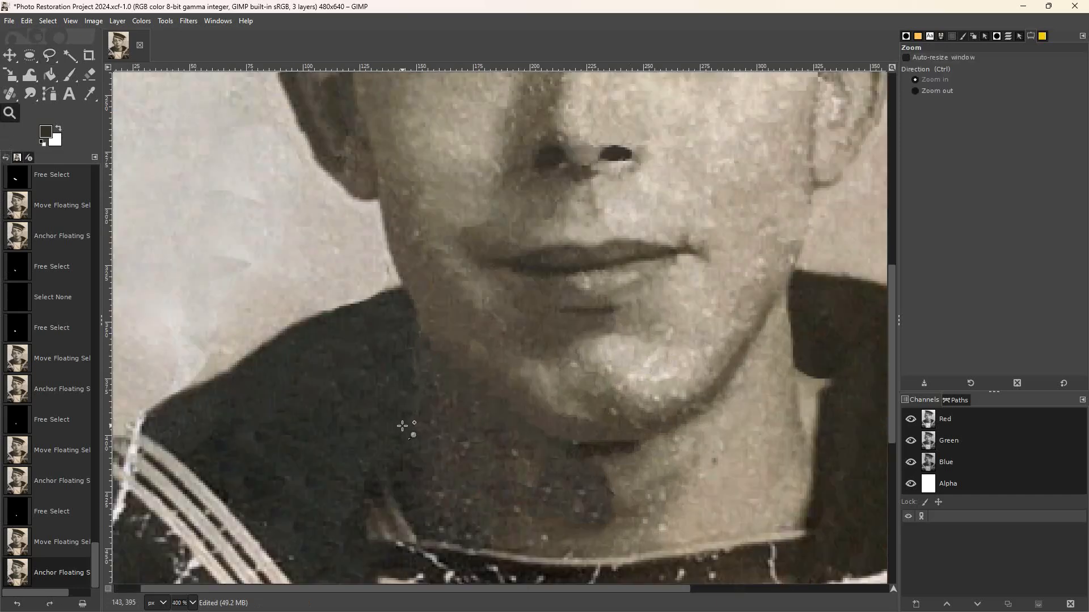
pyautogui.click(403, 427)
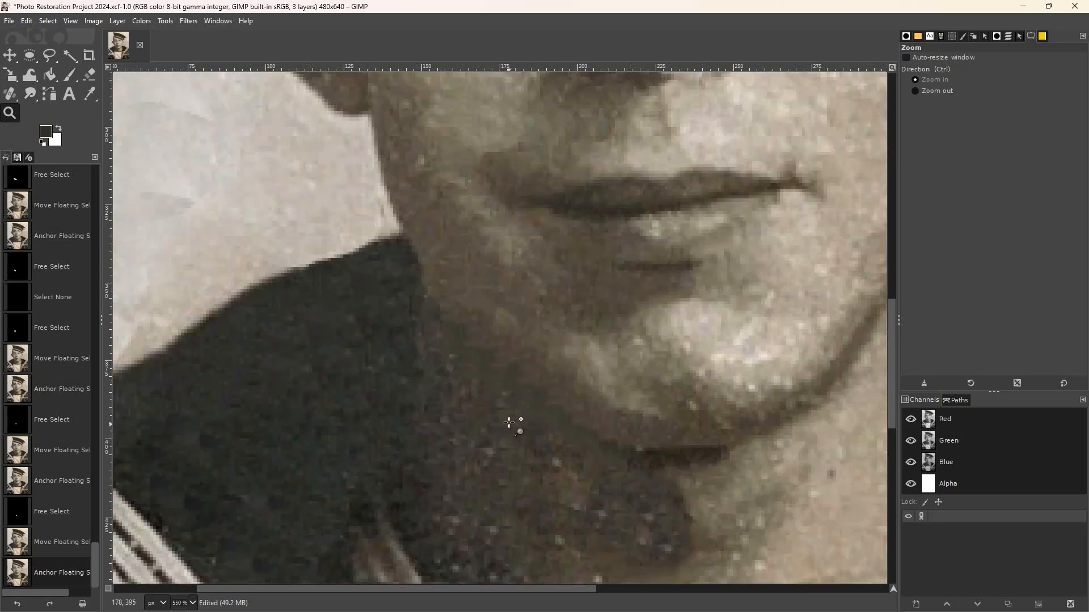
pyautogui.click(24, 61)
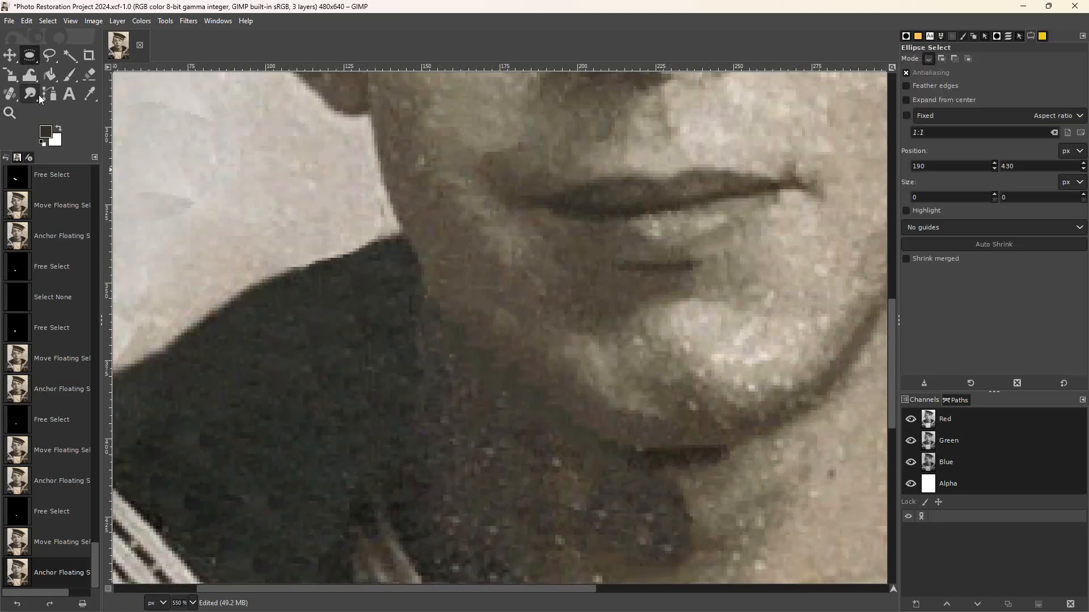
pyautogui.moveTo(492, 337); pyautogui.dragTo(529, 381)
pyautogui.click(542, 375)
pyautogui.click(541, 384)
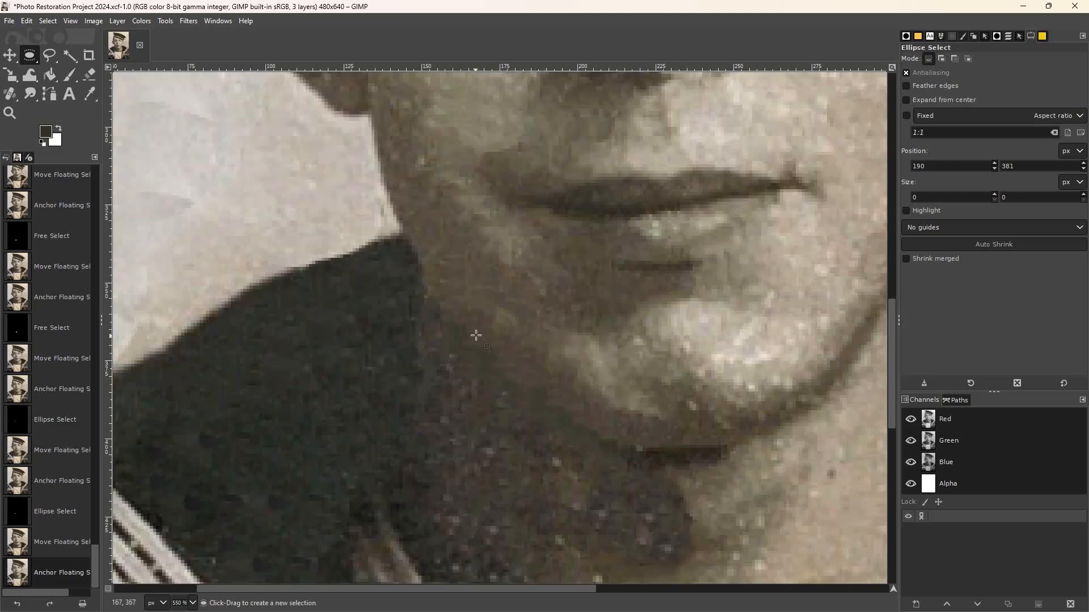
# - Cover more of the jawline's ragged lower edge towards the chin with small elliptical skin patches, anchoring each one
pyautogui.moveTo(476, 324); pyautogui.dragTo(493, 351)
pyautogui.click(515, 361)
pyautogui.moveTo(518, 363); pyautogui.dragTo(536, 389)
pyautogui.click(574, 397)
pyautogui.click(566, 388)
pyautogui.click(567, 391)
# - Copy a 6 × 6 px ellipse of jaw skin and another small patch down over the jaw's shadow edge, anchoring each
pyautogui.moveTo(479, 337); pyautogui.dragTo(498, 357)
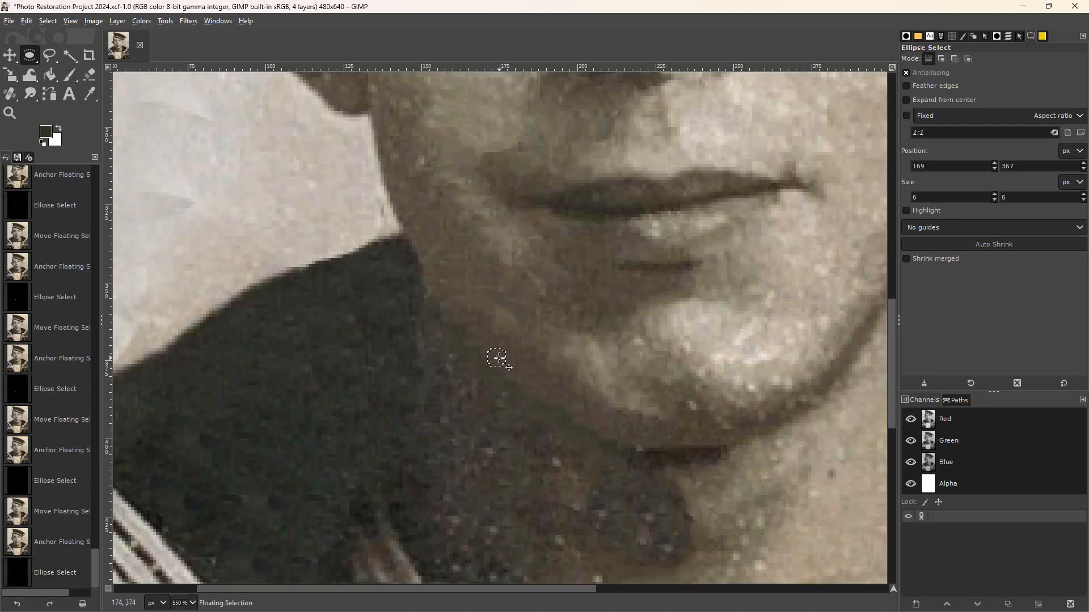
pyautogui.click(533, 371)
pyautogui.moveTo(478, 330); pyautogui.dragTo(515, 370)
pyautogui.click(510, 355)
pyautogui.click(541, 380)
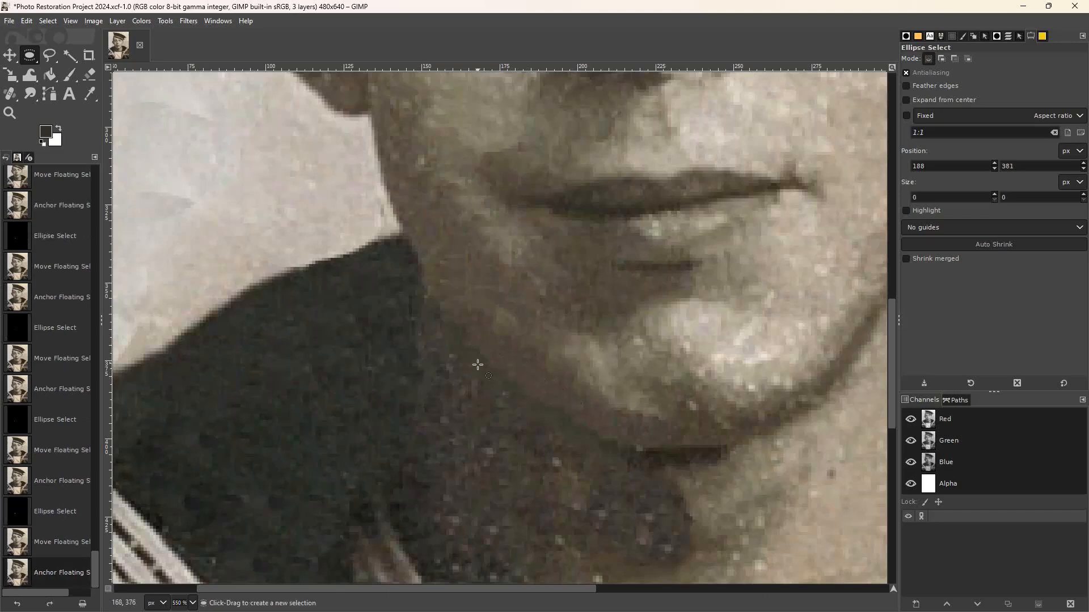
# - Patch the jaw edge near the collar with a 5 × 6 px ellipse and the edge nearer the chin with further small ellipses
pyautogui.moveTo(447, 338); pyautogui.dragTo(461, 357)
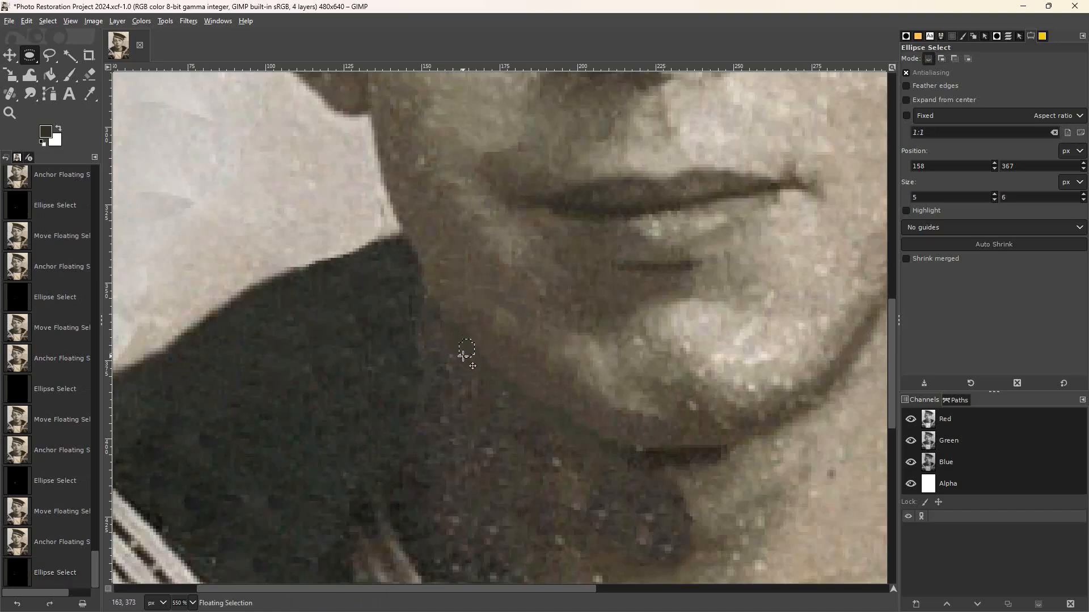
pyautogui.click(527, 370)
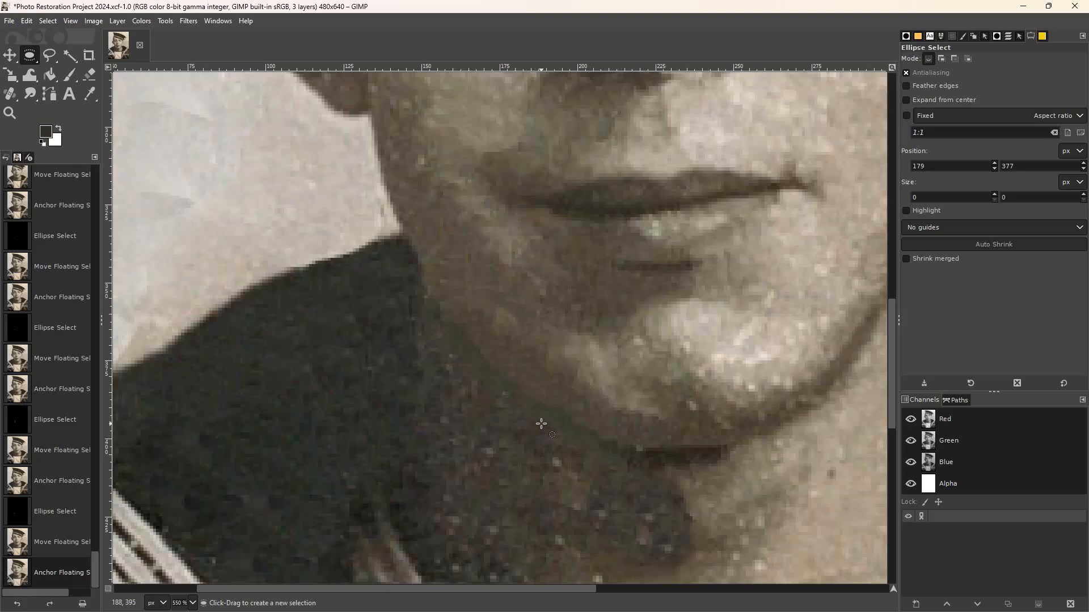
pyautogui.moveTo(547, 380)
pyautogui.mouseDown()
pyautogui.moveTo(572, 406)
pyautogui.moveTo(562, 397)
pyautogui.mouseUp()
pyautogui.click(604, 402)
pyautogui.moveTo(570, 396)
pyautogui.mouseDown()
pyautogui.moveTo(590, 409)
pyautogui.moveTo(573, 412)
pyautogui.mouseUp()
pyautogui.click(589, 415)
# - Patch the spot where the jaw meets the dark collar with small elliptical copies, and anchor them
pyautogui.moveTo(454, 302); pyautogui.dragTo(469, 320)
pyautogui.click(412, 322)
pyautogui.moveTo(435, 328)
pyautogui.mouseDown()
pyautogui.moveTo(469, 359)
pyautogui.moveTo(437, 325)
pyautogui.mouseUp()
pyautogui.click(446, 370)
pyautogui.click(442, 342)
# - Heal the uneven dark collar cloth beside the neck with a source in the nearby cloth, and undo the last two strokes
pyautogui.moveTo(519, 590); pyautogui.dragTo(766, 609)
pyautogui.moveTo(889, 332); pyautogui.dragTo(892, 375)
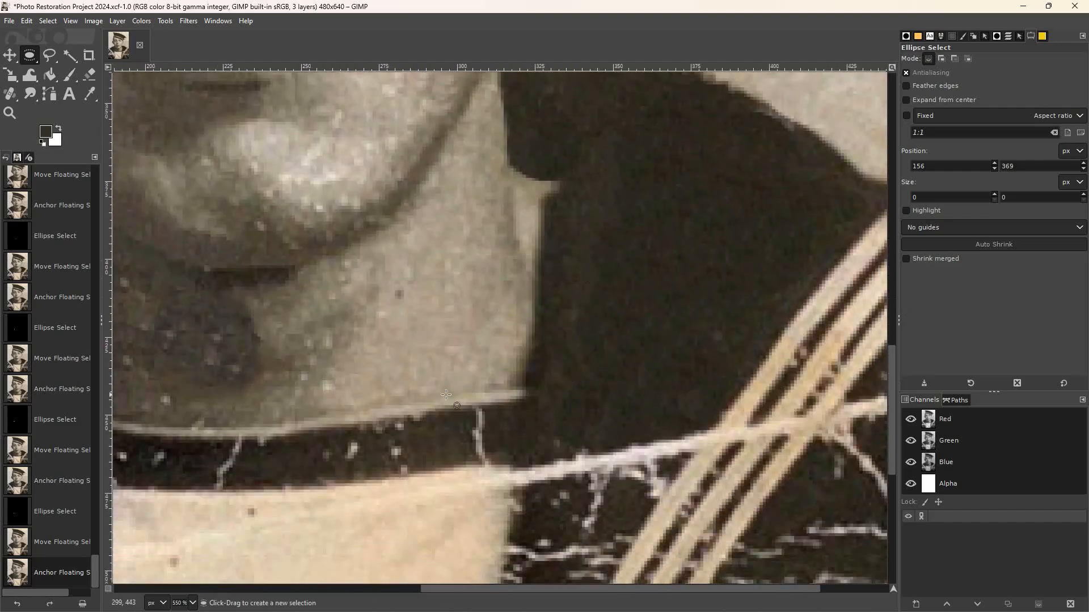
pyautogui.click(10, 94)
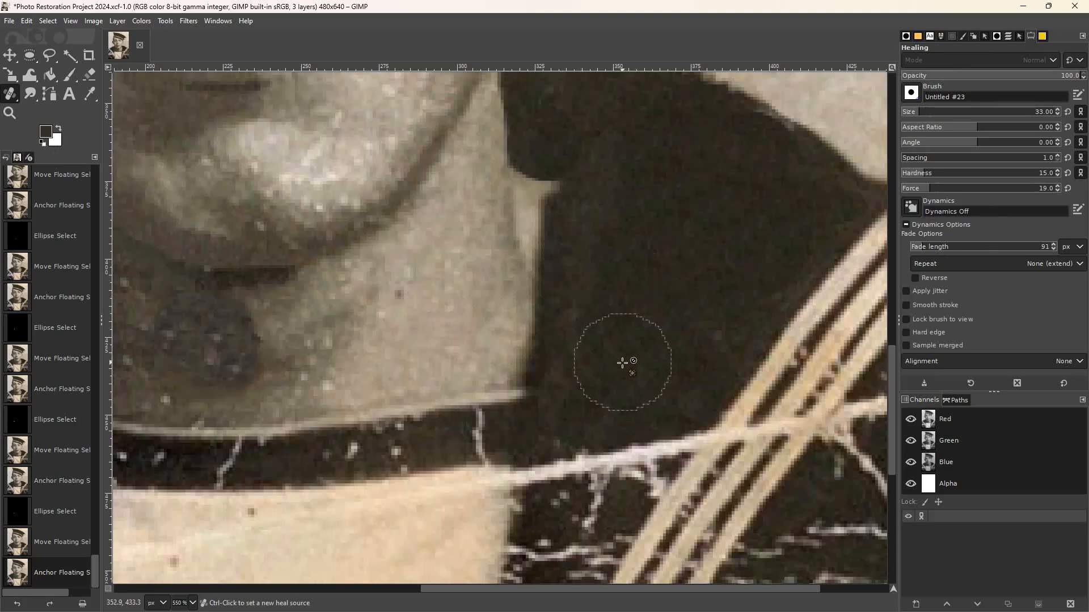
pyautogui.click(628, 360)
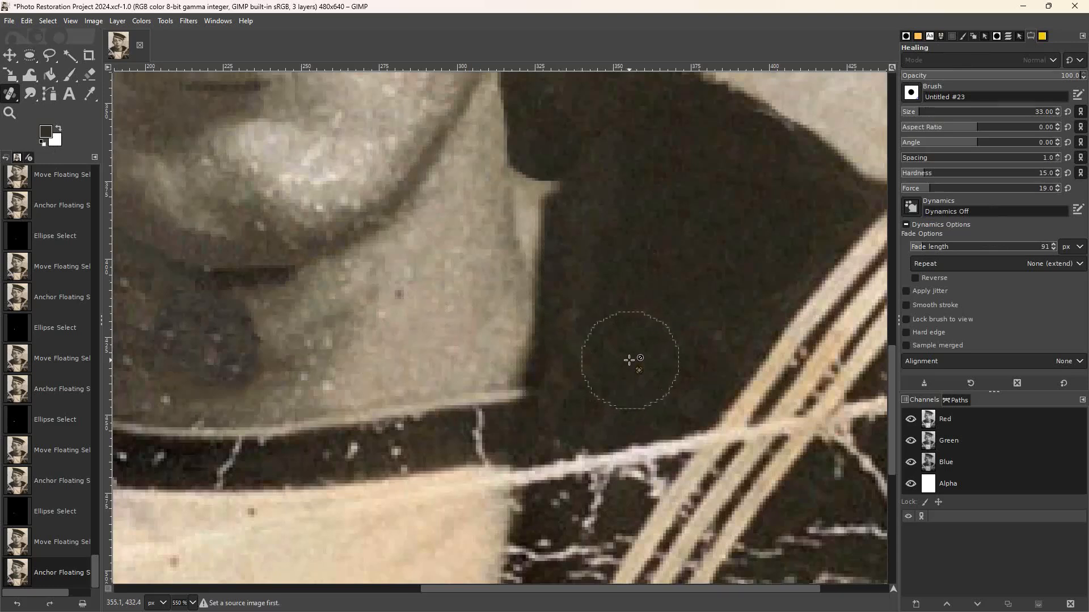
pyautogui.keyDown('ctrl'); pyautogui.click(629, 360); pyautogui.keyUp('ctrl')
pyautogui.click(595, 324)
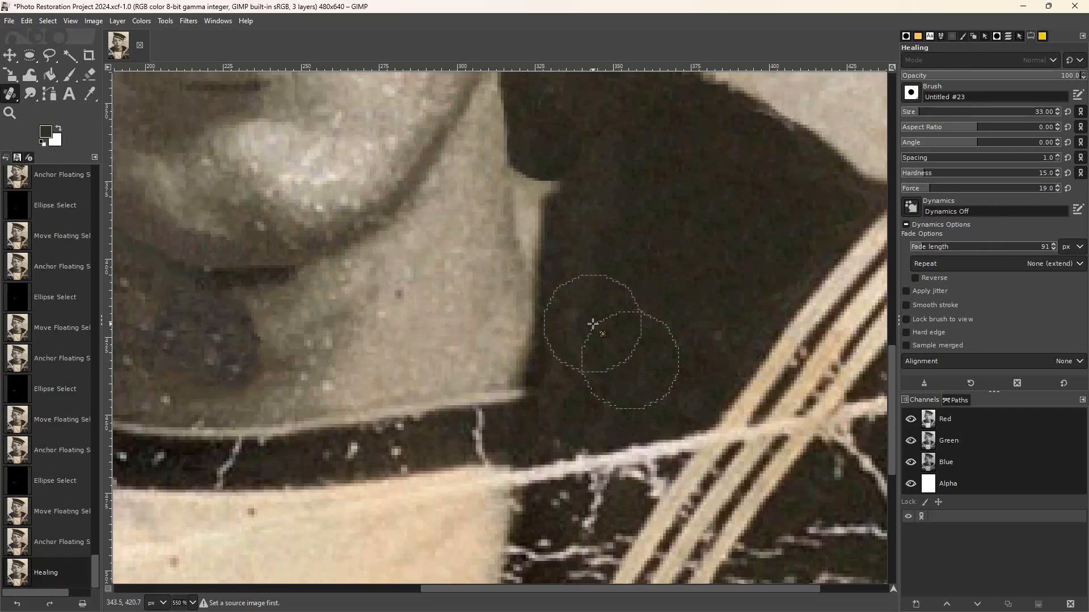
pyautogui.click(651, 282)
pyautogui.click(571, 295)
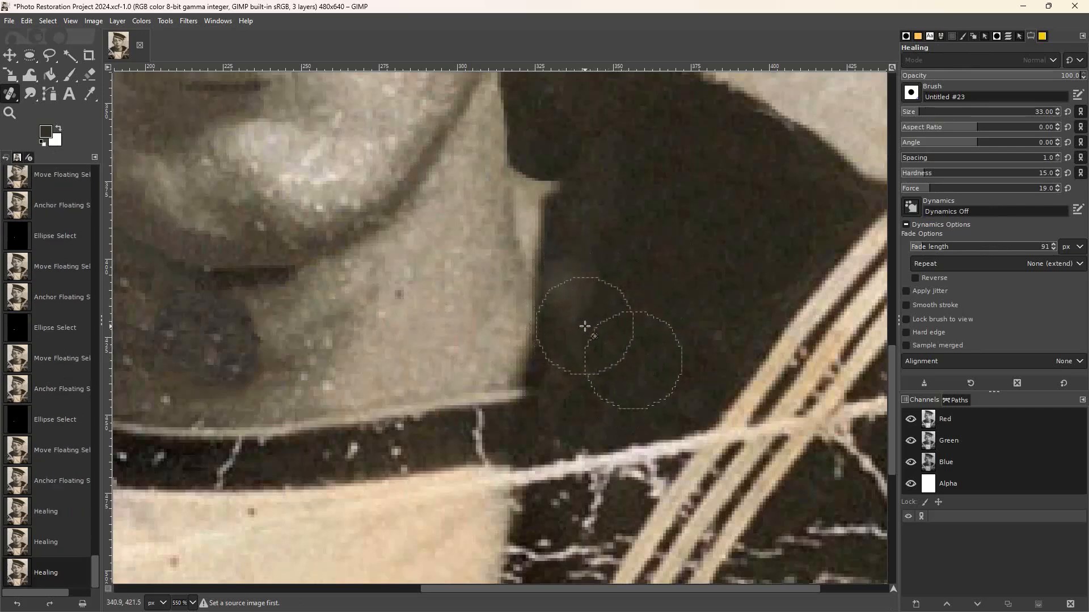
pyautogui.click(581, 317)
pyautogui.hotkey('ctrl', 'z')
pyautogui.hotkey('ctrl', 'z')
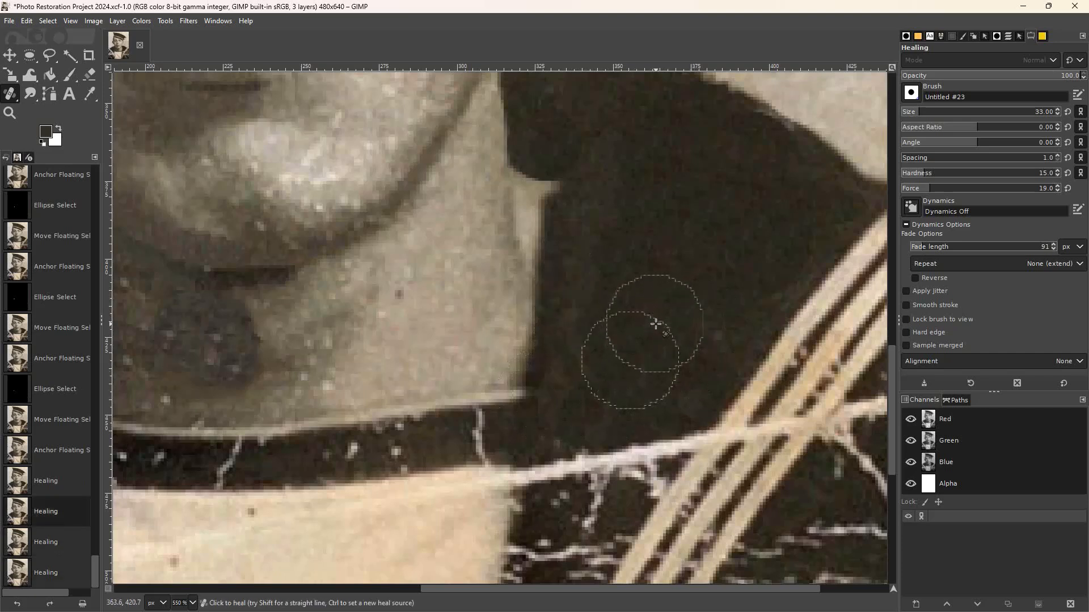
# - Shrink the healing brush to 29 and heal the middle of the dark collar, undoing unwanted strokes
pyautogui.press('[')
pyautogui.press('[')
pyautogui.press('[')
pyautogui.press('[')
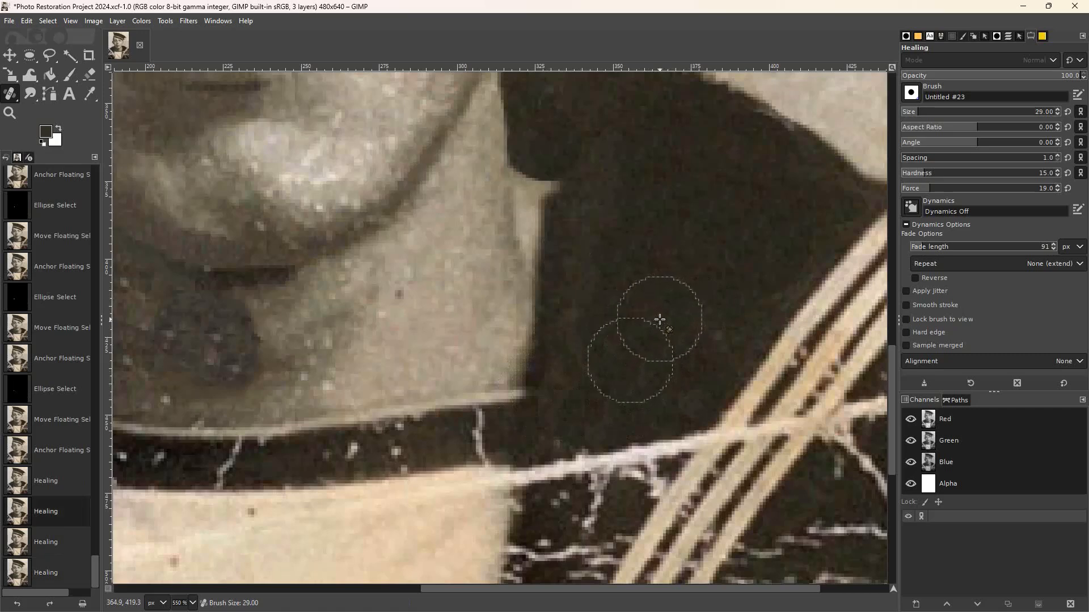
pyautogui.click(657, 320)
pyautogui.hotkey('ctrl', 'z')
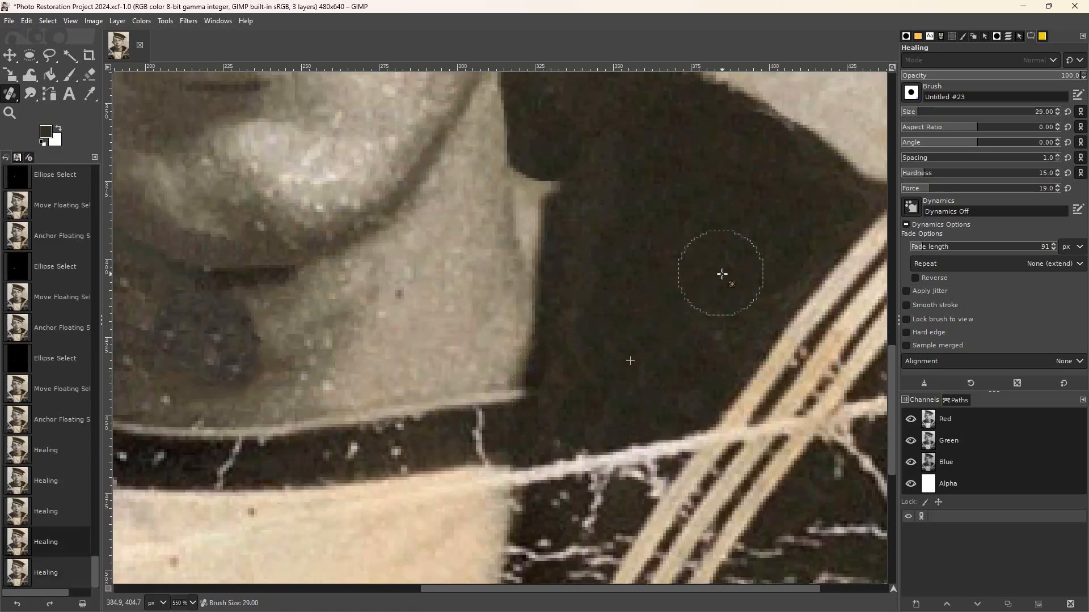
pyautogui.hotkey('ctrl', 'z')
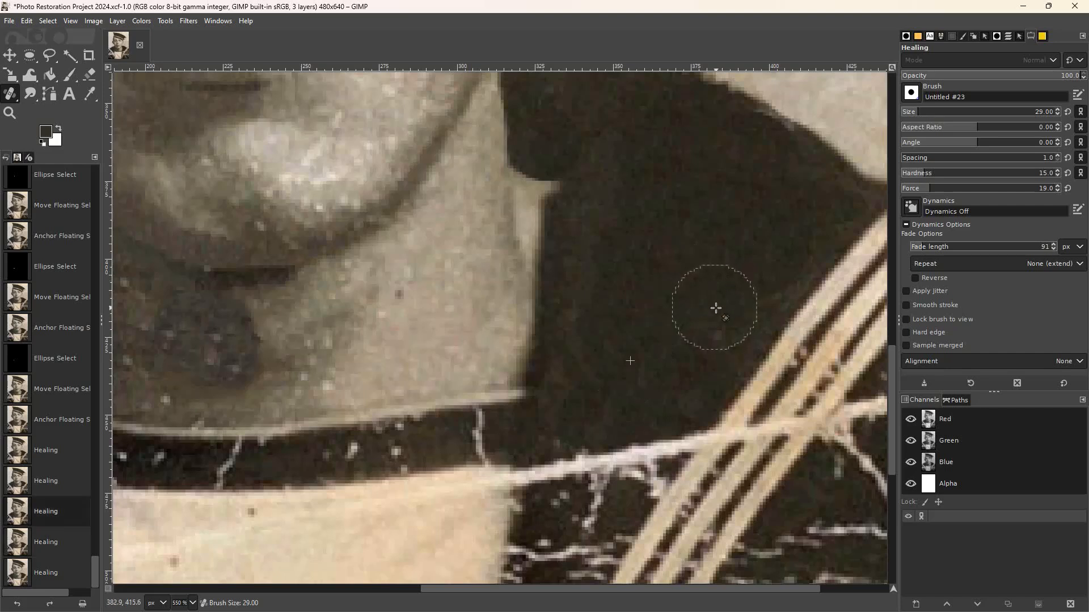
pyautogui.click(704, 299)
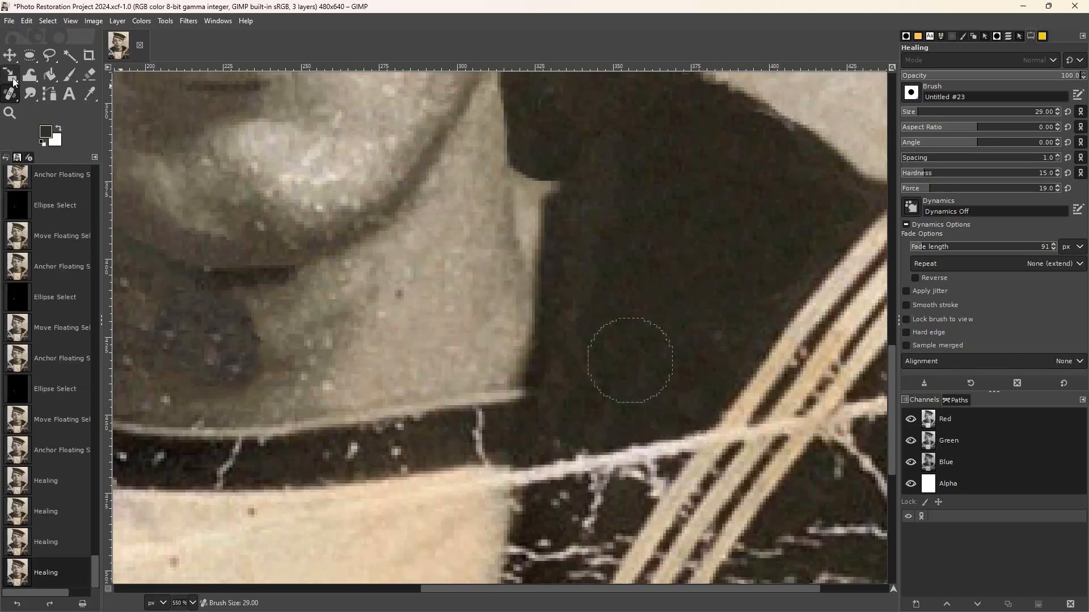
pyautogui.click(10, 55)
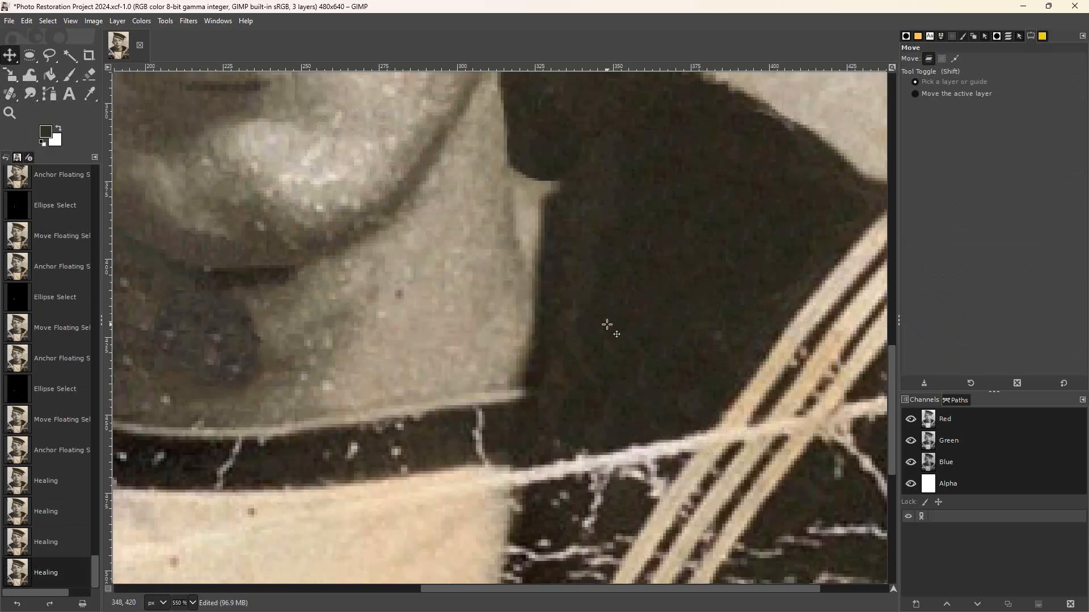
# - Reduce the healing brush to 21, resample the dark cloth, and heal the faint marks on the collar along the neck's edge
pyautogui.click(9, 93)
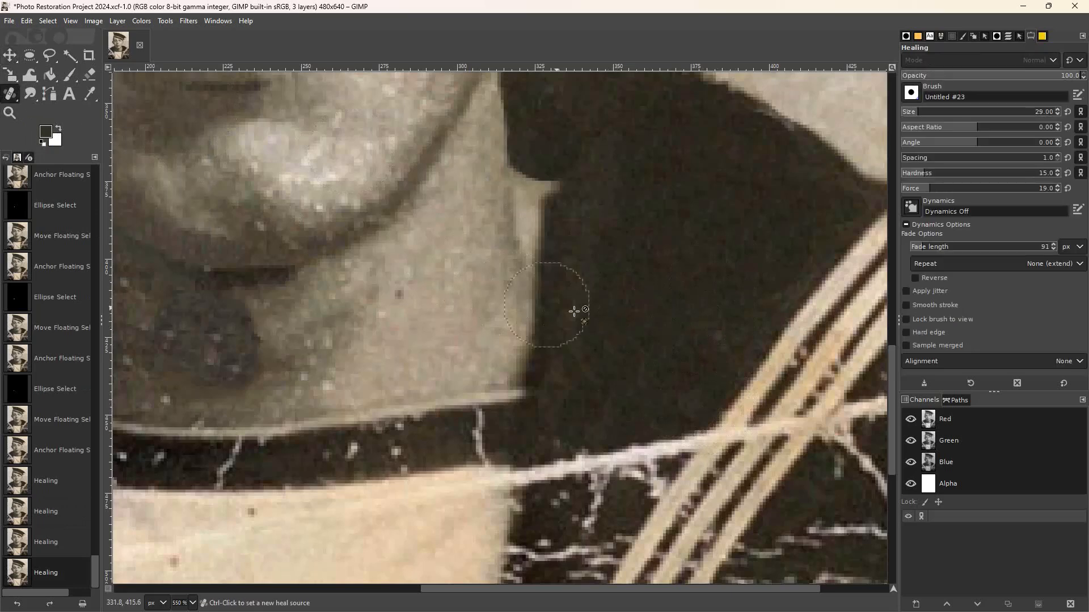
pyautogui.press('[')
pyautogui.press('[')
pyautogui.press('[')
pyautogui.press('[')
pyautogui.press('[')
pyautogui.press('[')
pyautogui.press('[')
pyautogui.press('[')
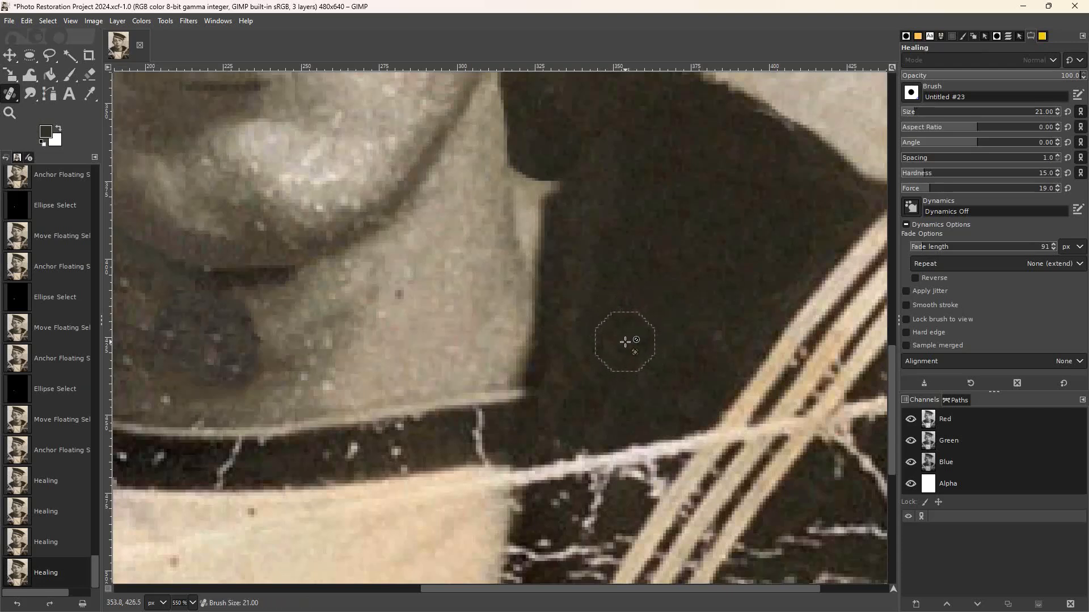
pyautogui.keyDown('ctrl'); pyautogui.click(625, 342); pyautogui.keyUp('ctrl')
pyautogui.click(570, 318)
pyautogui.click(573, 315)
pyautogui.click(573, 316)
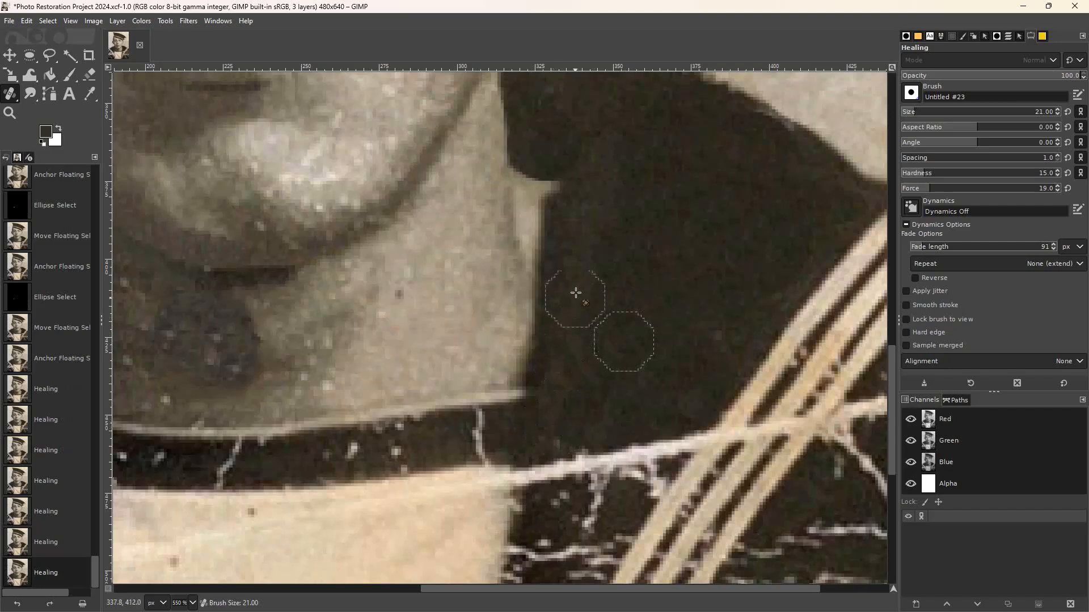
pyautogui.click(573, 267)
pyautogui.click(576, 246)
pyautogui.click(565, 263)
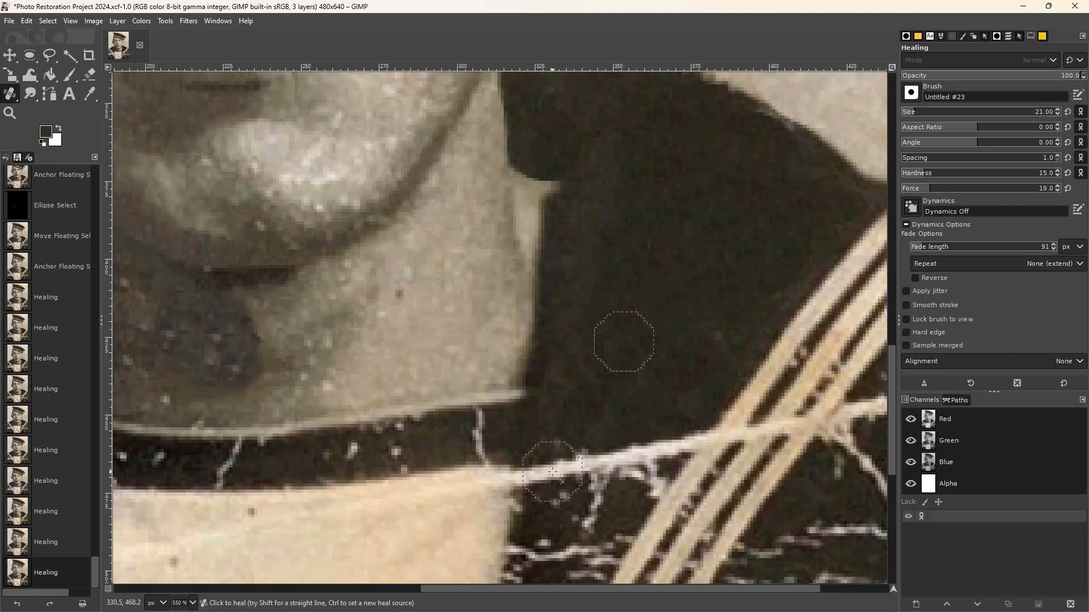
pyautogui.click(10, 55)
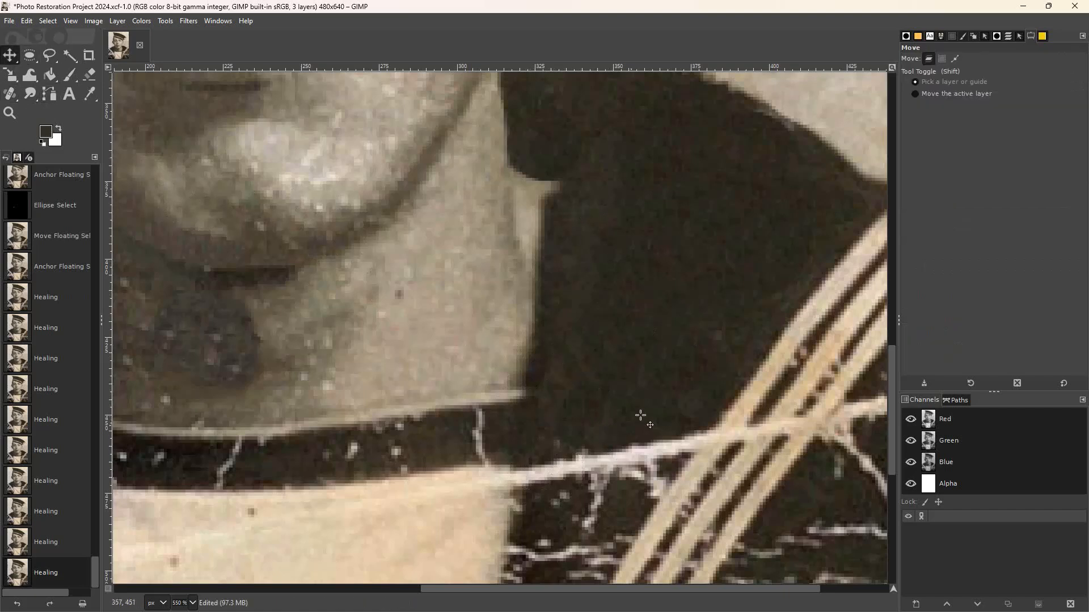
# - Reduce the healing brush to 14 and heal the faint spots on the dark collar near the stripes with a source just above
pyautogui.press('h')
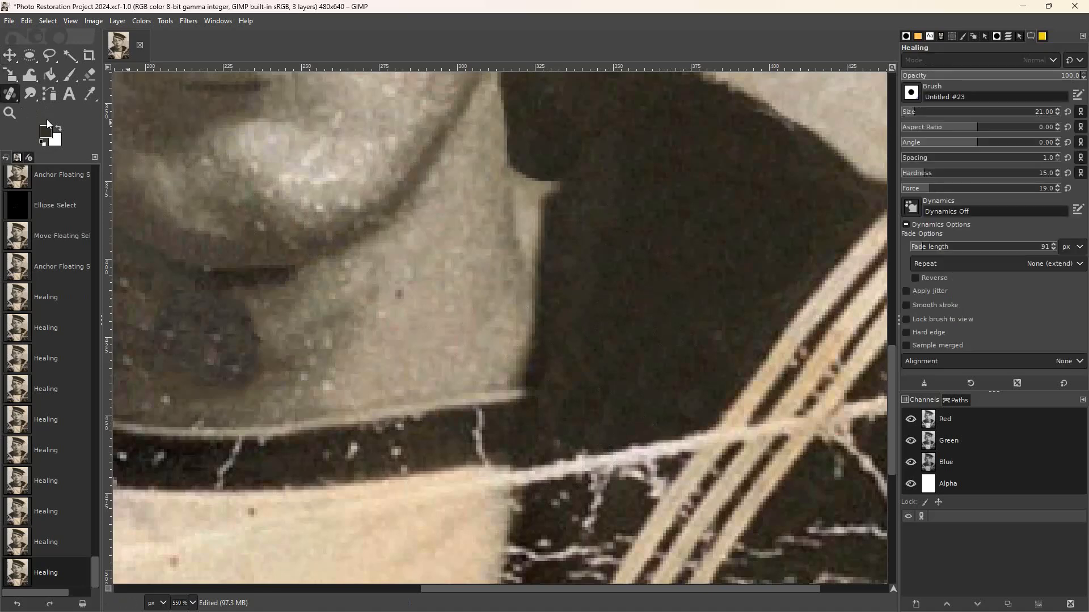
pyautogui.press('[')
pyautogui.press('[')
pyautogui.press('[')
pyautogui.press('[')
pyautogui.press('[')
pyautogui.press('[')
pyautogui.press('[')
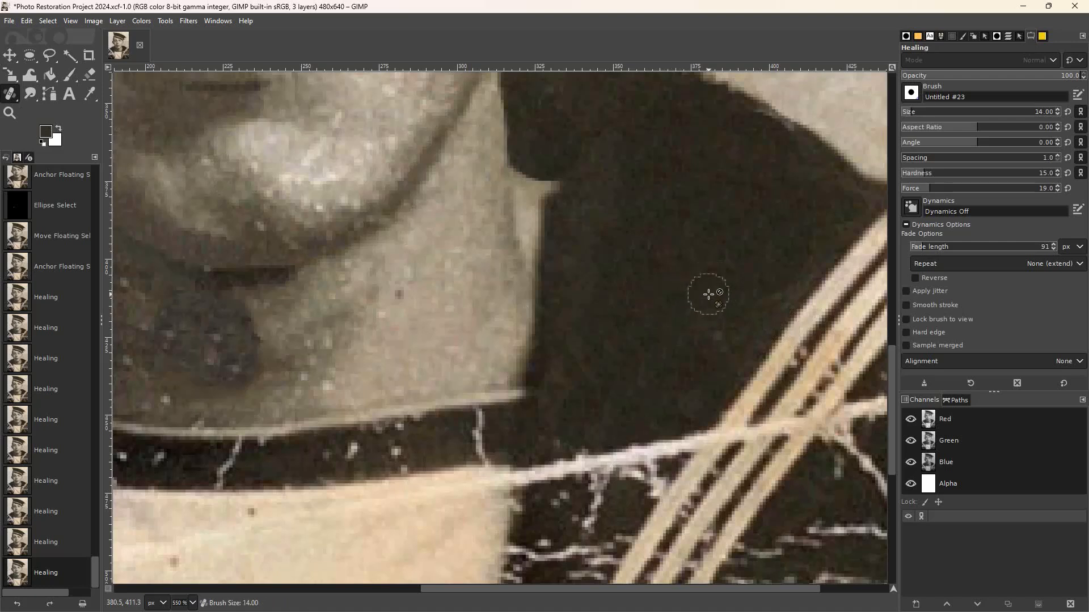
pyautogui.keyDown('ctrl'); pyautogui.click(708, 296); pyautogui.keyUp('ctrl')
pyautogui.click(717, 338)
pyautogui.moveTo(719, 336); pyautogui.dragTo(719, 343)
pyautogui.click(716, 343)
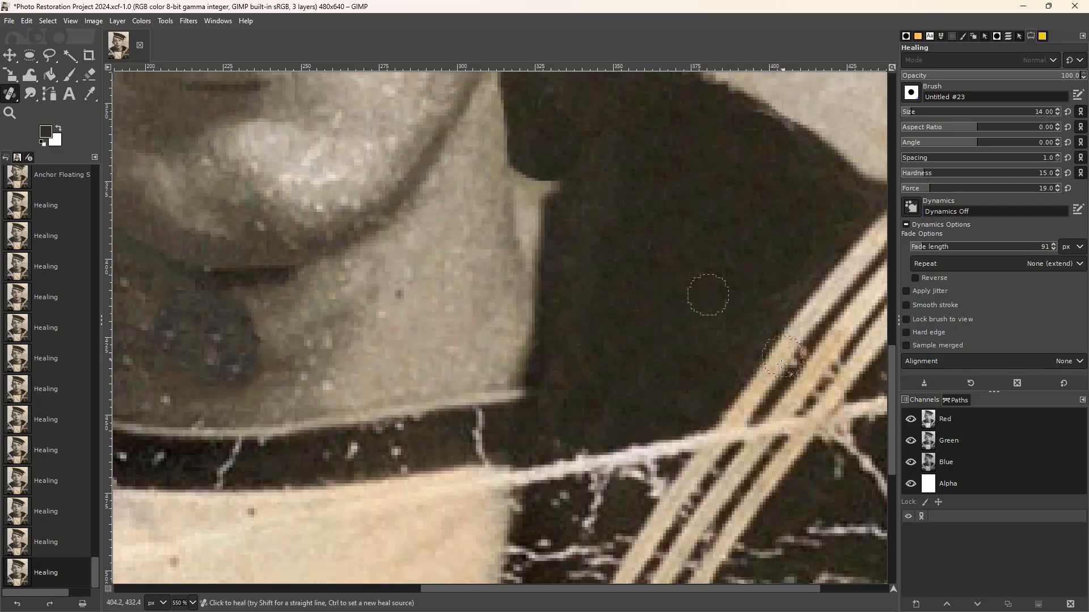
# - Try healing the lower collar cloth beside the stripes from a newly sampled spot, and undo the last three healing strokes
pyautogui.press('ctrl')
pyautogui.keyDown('ctrl'); pyautogui.click(652, 398); pyautogui.keyUp('ctrl')
pyautogui.click(692, 400)
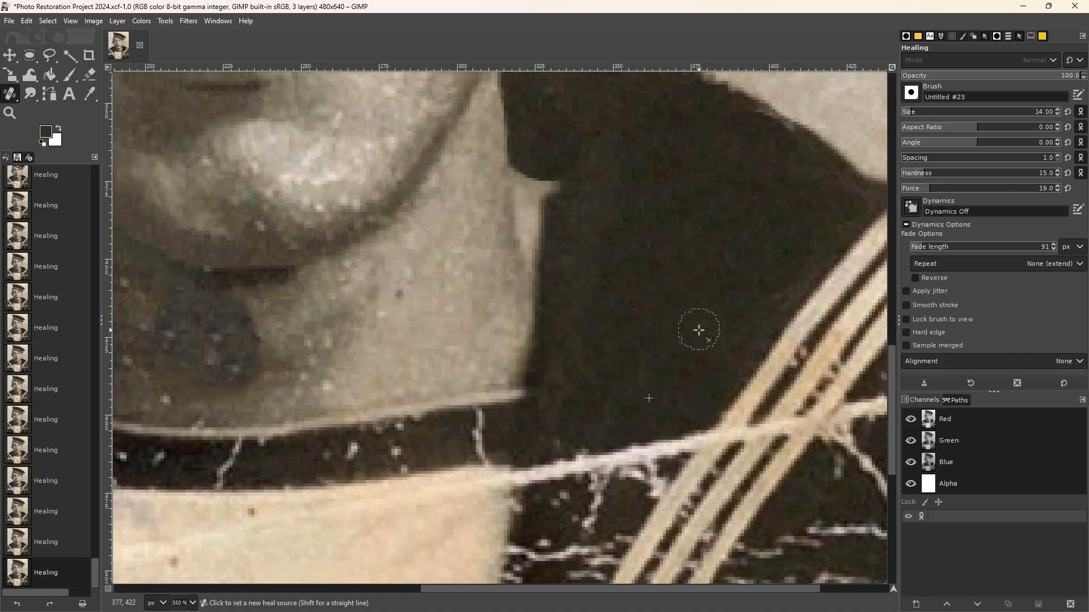
pyautogui.hotkey('ctrl', 'z')
pyautogui.hotkey('ctrl', 'z')
pyautogui.hotkey('ctrl', 'z')
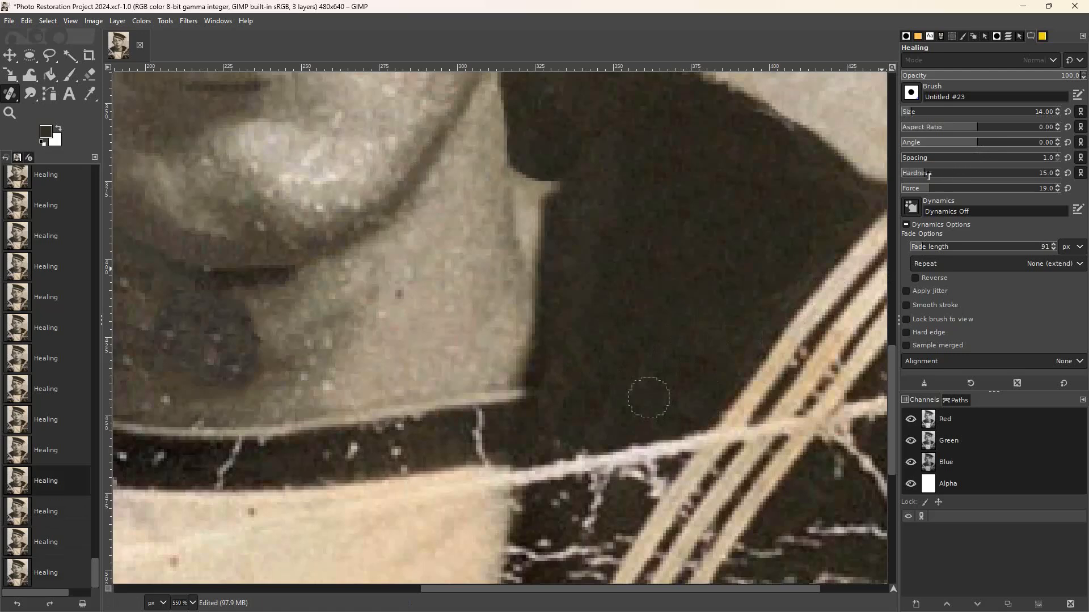
# - Set the healing brush's hardness to 51 and force to 50, and heal the lower collar cloth above the long white crack
pyautogui.moveTo(924, 176)
pyautogui.mouseDown()
pyautogui.moveTo(975, 175)
pyautogui.moveTo(968, 190)
pyautogui.moveTo(977, 191)
pyautogui.mouseUp()
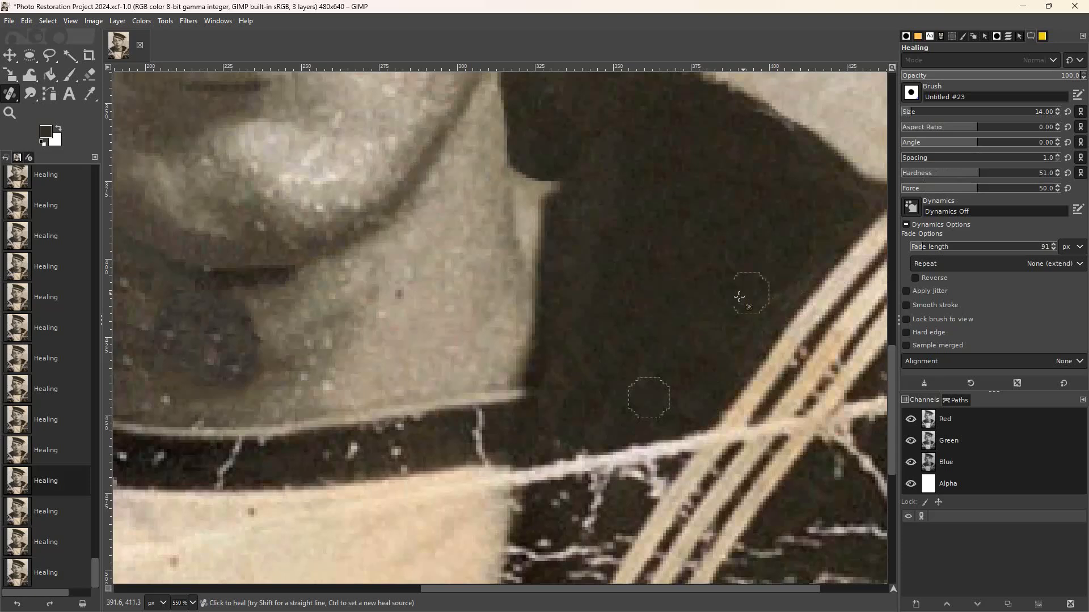
pyautogui.keyDown('ctrl'); pyautogui.click(689, 366); pyautogui.keyUp('ctrl')
pyautogui.click(673, 408)
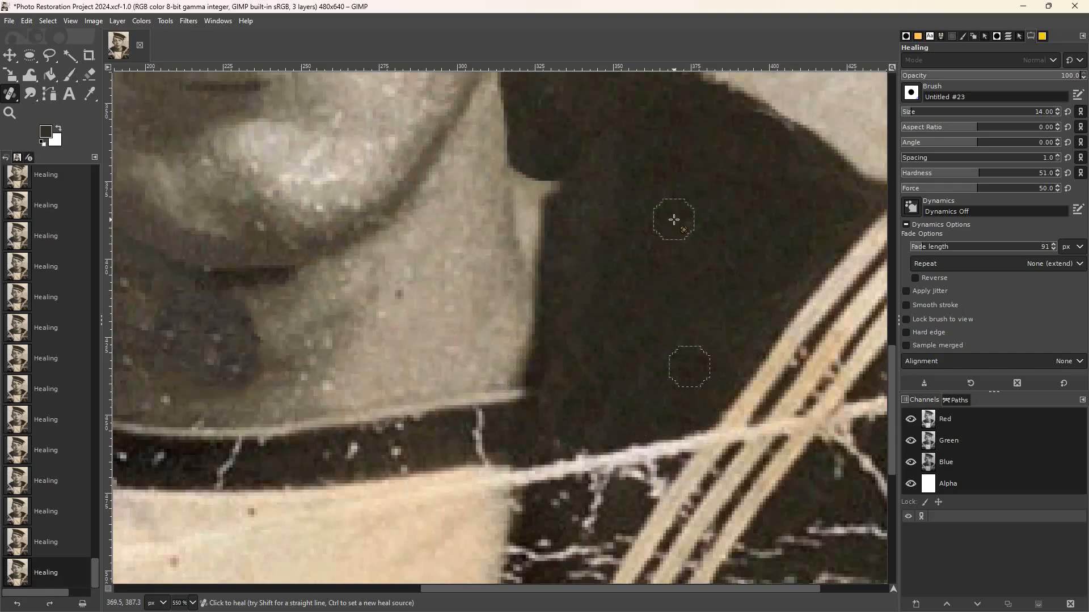
pyautogui.press('m')
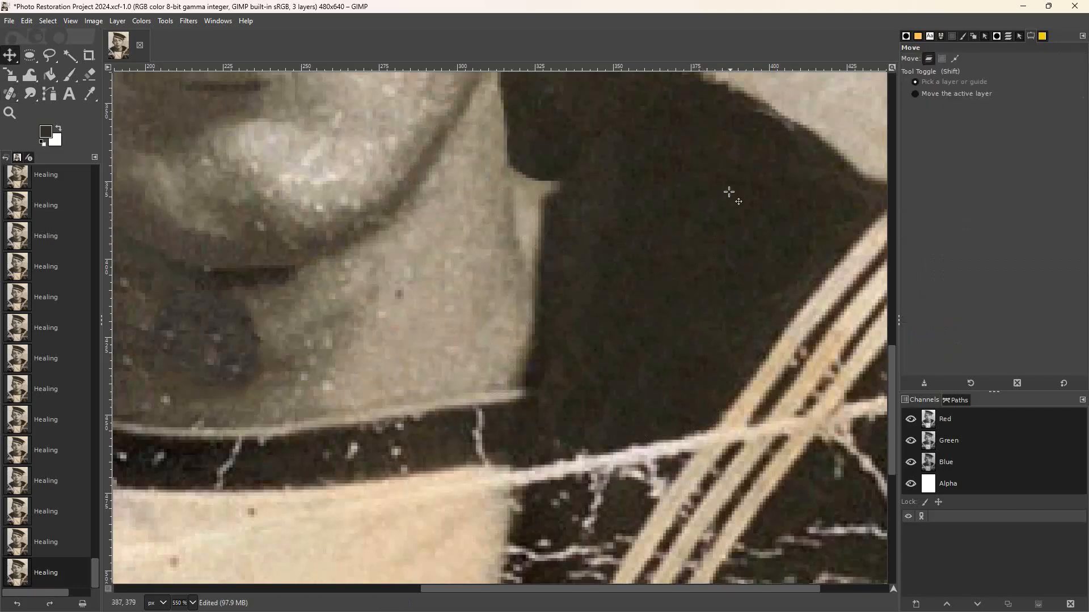
# - Examine the whole portrait at 150% zoom to review the collar repair and the remaining damage
pyautogui.click(10, 114)
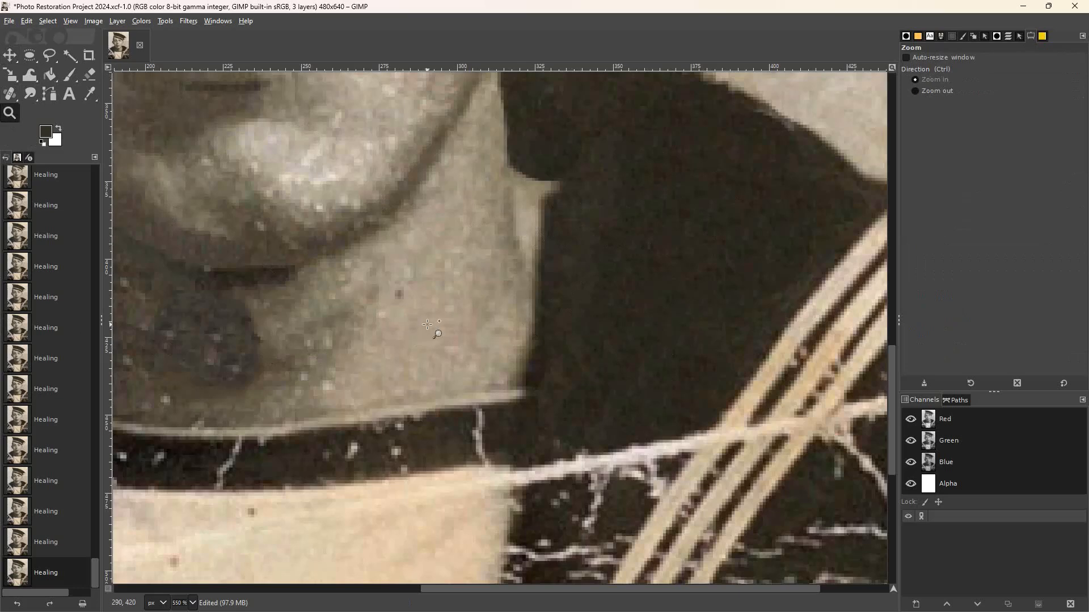
pyautogui.click(427, 324)
pyautogui.click(428, 325)
pyautogui.click(428, 324)
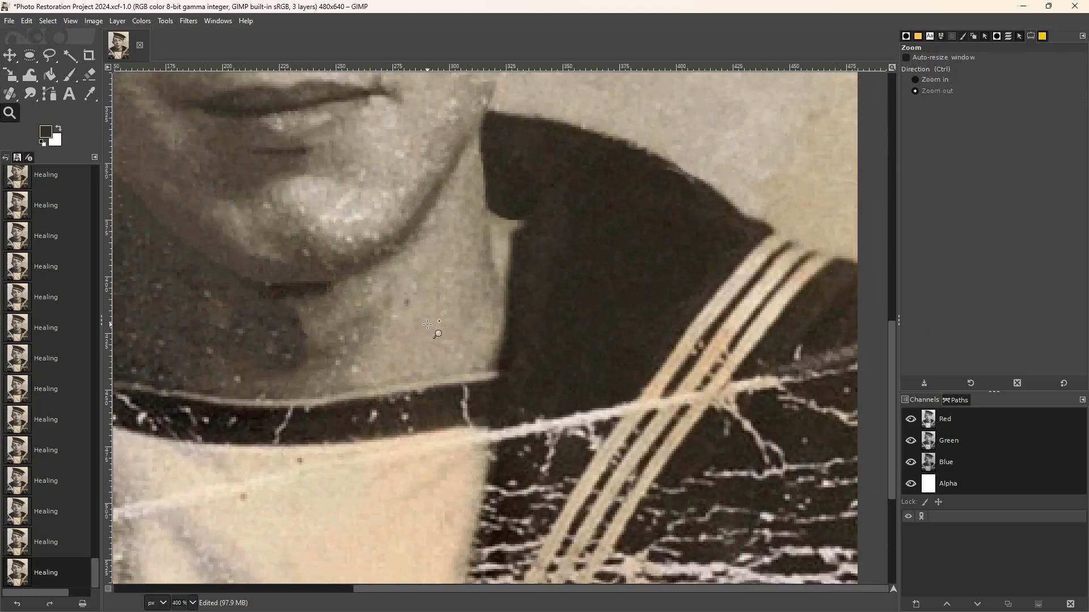
pyautogui.click(428, 324)
pyautogui.click(428, 324)
pyautogui.keyDown('ctrl'); pyautogui.click(427, 325); pyautogui.keyUp('ctrl')
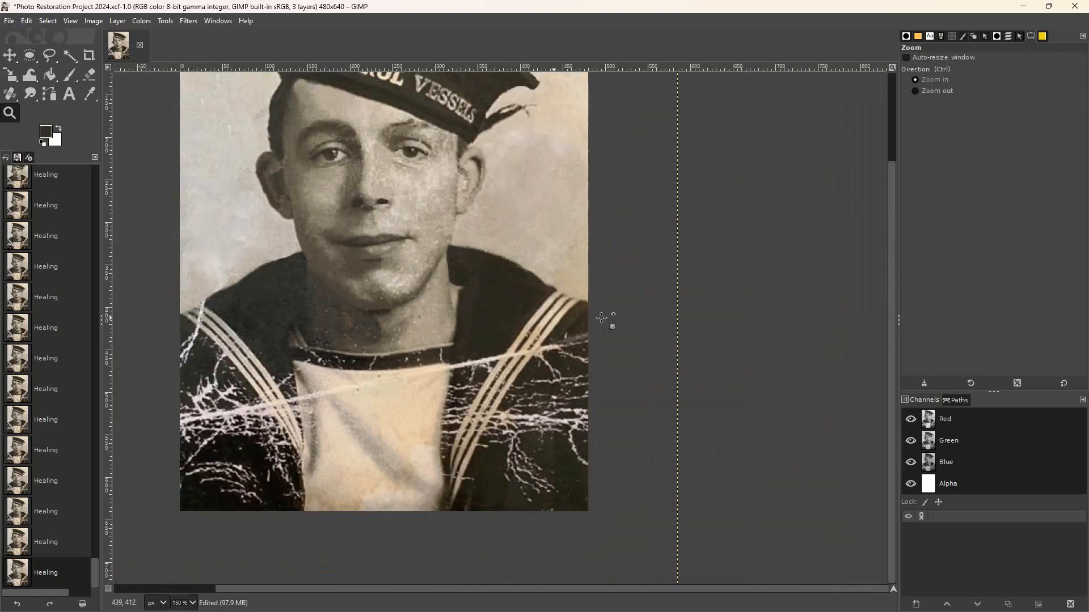
pyautogui.scroll(3, 889, 218)
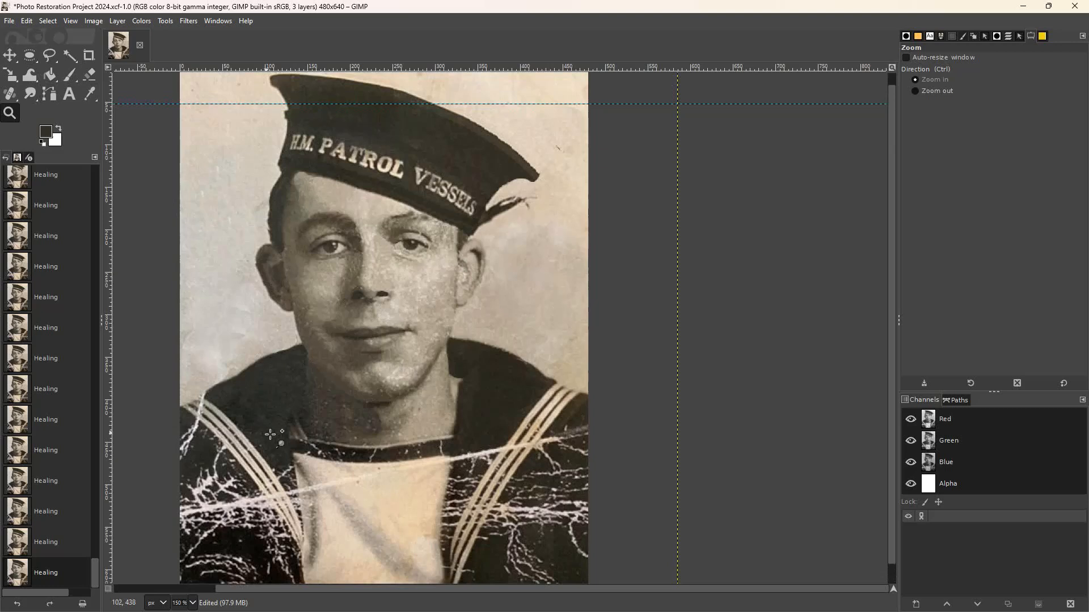
pyautogui.rightClick(36, 98)
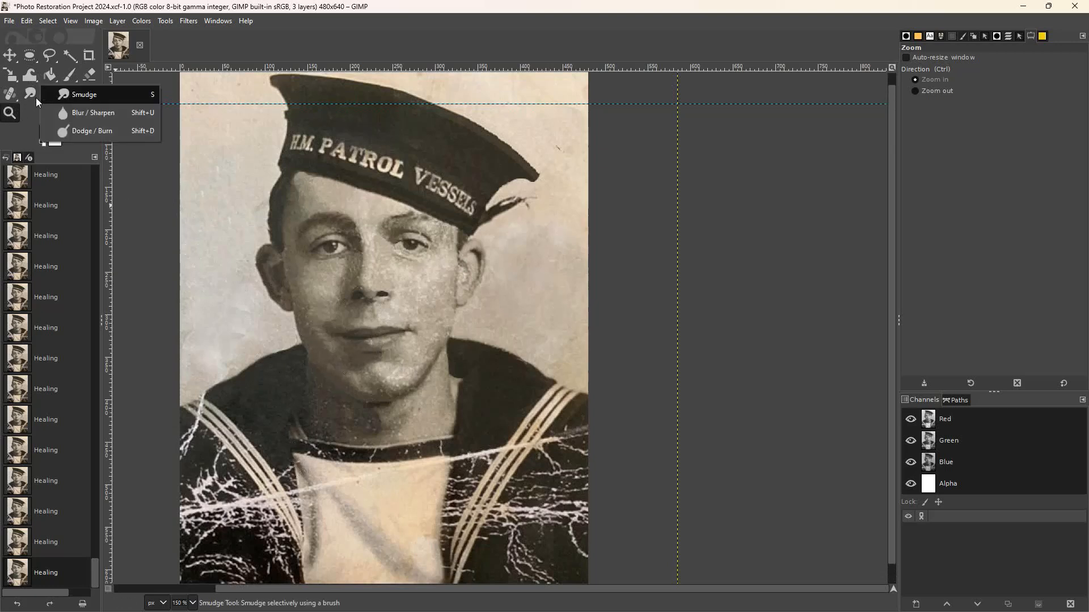
pyautogui.press('Escape')
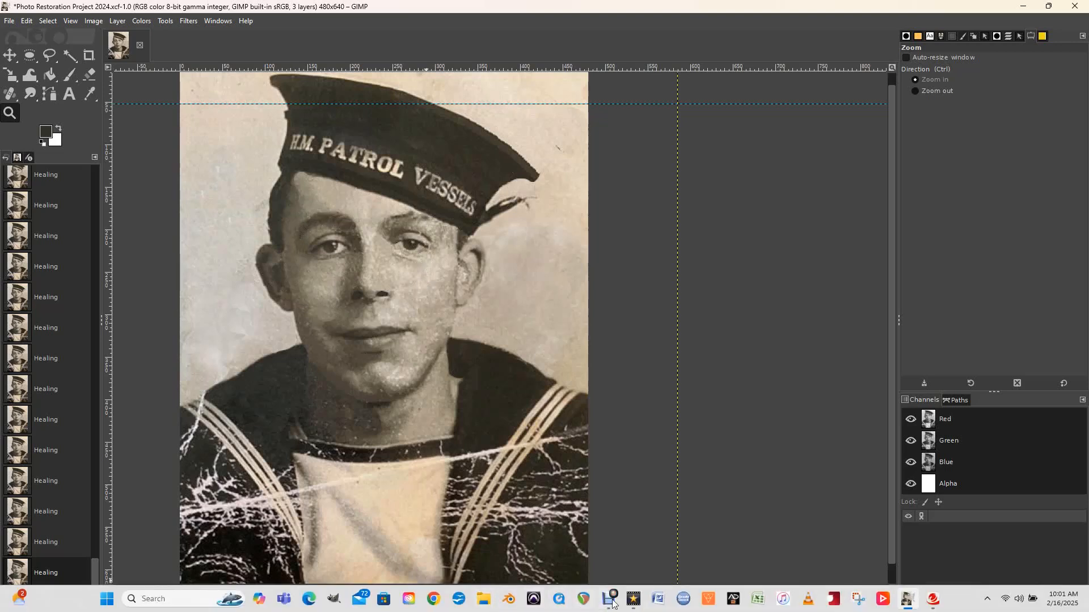
pyautogui.click(609, 599)
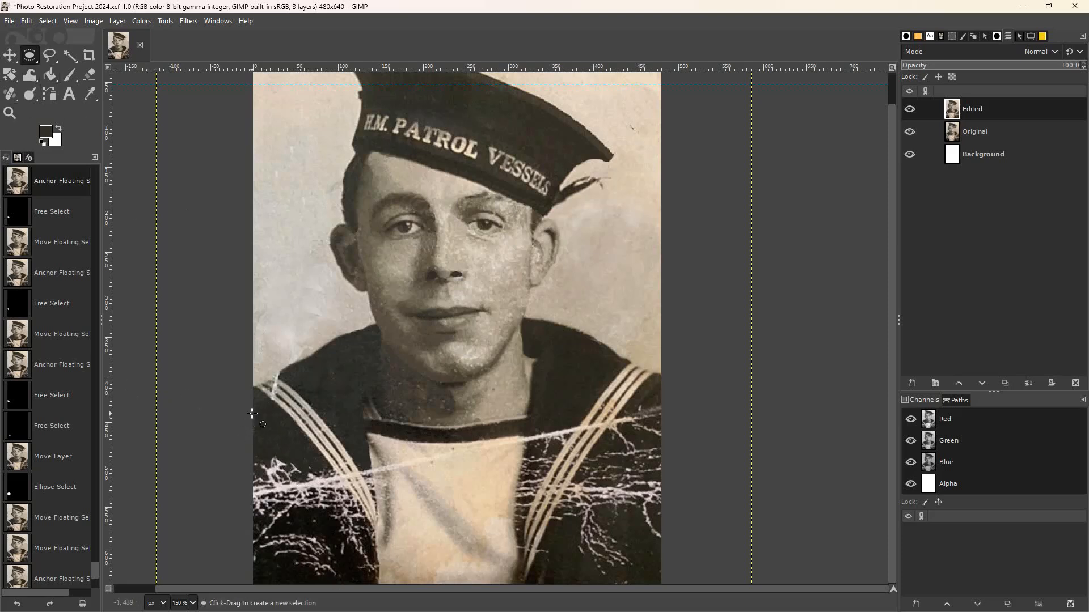
# - Cover the white cracks below the stripes on the photo's left shoulder with elliptical patches of clean dark jacket cloth, anchoring each one
pyautogui.moveTo(257, 412); pyautogui.dragTo(293, 472)
pyautogui.click(272, 443)
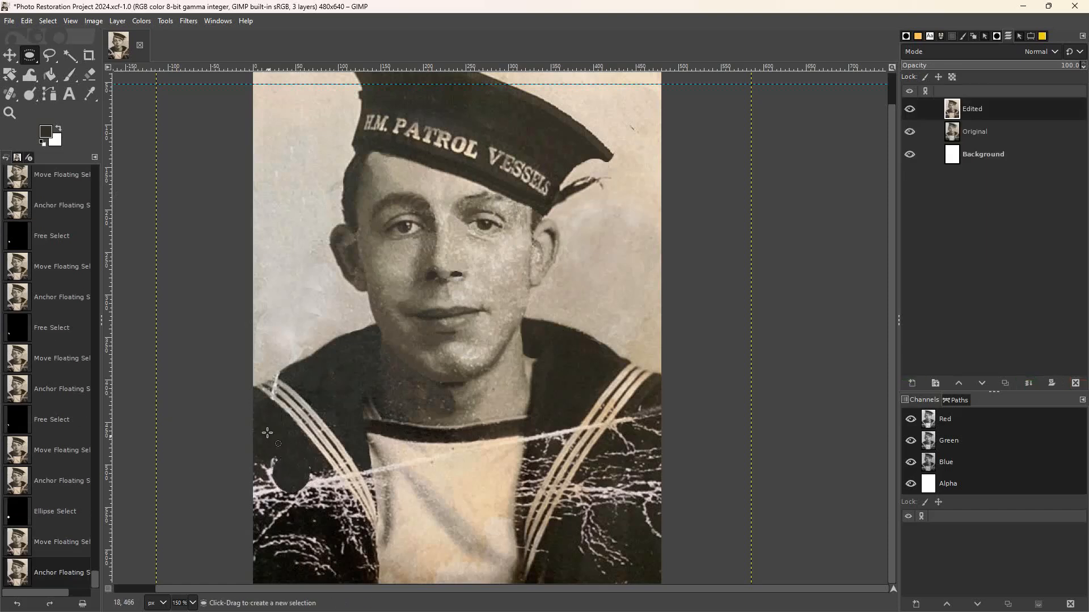
pyautogui.moveTo(265, 409); pyautogui.dragTo(314, 492)
pyautogui.click(264, 412)
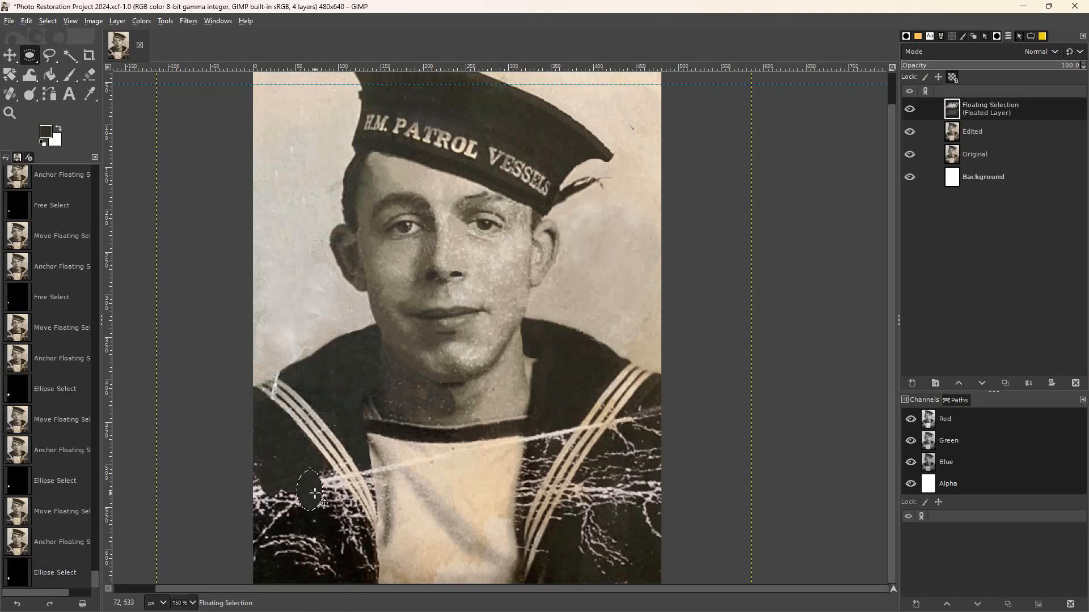
pyautogui.click(260, 413)
pyautogui.moveTo(291, 466); pyautogui.dragTo(326, 504)
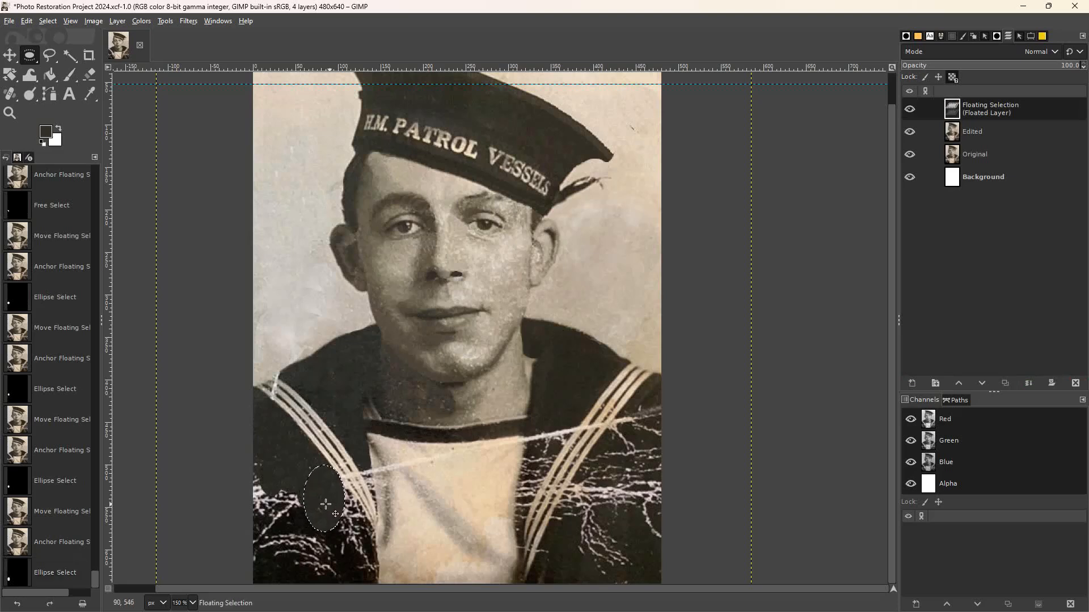
pyautogui.click(261, 436)
# - Cover the white cracks midway down the jacket on the photo's left side with elliptical patches of clean dark cloth, anchoring each one
pyautogui.moveTo(302, 475); pyautogui.dragTo(278, 476)
pyautogui.click(297, 480)
pyautogui.moveTo(269, 436); pyautogui.dragTo(297, 509)
pyautogui.click(276, 458)
pyautogui.click(276, 448)
pyautogui.moveTo(271, 441); pyautogui.dragTo(332, 517)
pyautogui.click(247, 466)
pyautogui.moveTo(274, 473); pyautogui.dragTo(326, 529)
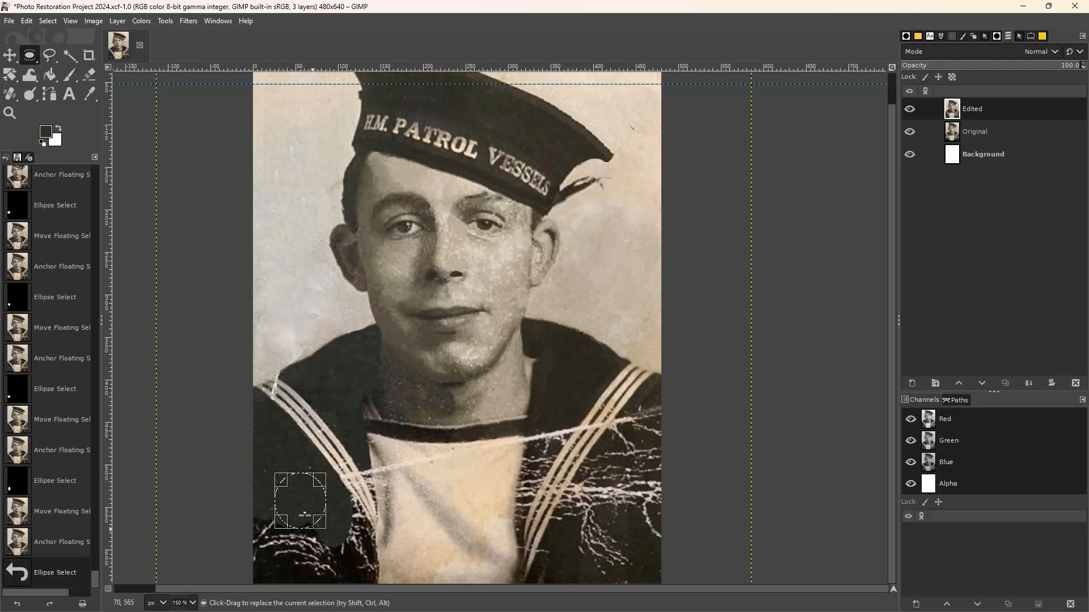
# - Patch the cracks in the jacket's lower-left corner with ellipses of clean cloth copied from just above, anchoring each one
pyautogui.moveTo(272, 452); pyautogui.dragTo(295, 567)
pyautogui.click(274, 471)
pyautogui.click(302, 494)
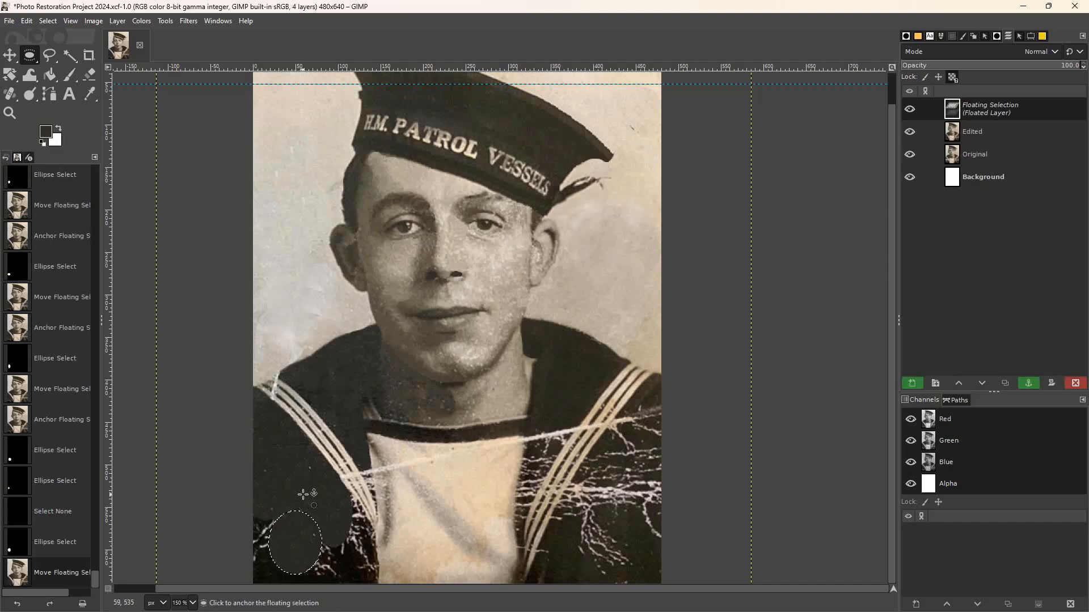
pyautogui.moveTo(320, 524); pyautogui.dragTo(275, 561)
pyautogui.click(282, 474)
pyautogui.moveTo(280, 469)
pyautogui.mouseDown()
pyautogui.moveTo(319, 523)
pyautogui.moveTo(288, 509)
pyautogui.moveTo(272, 521)
pyautogui.moveTo(311, 519)
pyautogui.moveTo(337, 560)
pyautogui.mouseUp()
pyautogui.click(280, 467)
pyautogui.click(272, 469)
pyautogui.moveTo(272, 472); pyautogui.dragTo(322, 539)
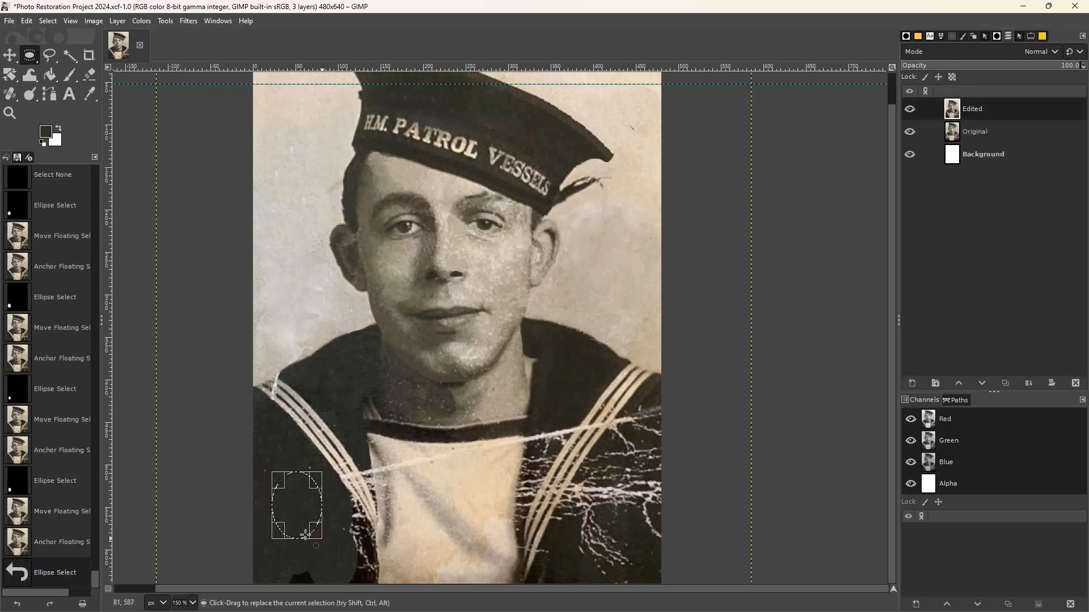
# - Cover the cracks running along the outer edge of the left collar stripes with anchored elliptical patches of dark cloth
pyautogui.moveTo(301, 503); pyautogui.dragTo(306, 558)
pyautogui.moveTo(288, 468); pyautogui.dragTo(288, 470)
pyautogui.moveTo(323, 544); pyautogui.dragTo(324, 544)
pyautogui.click(257, 494)
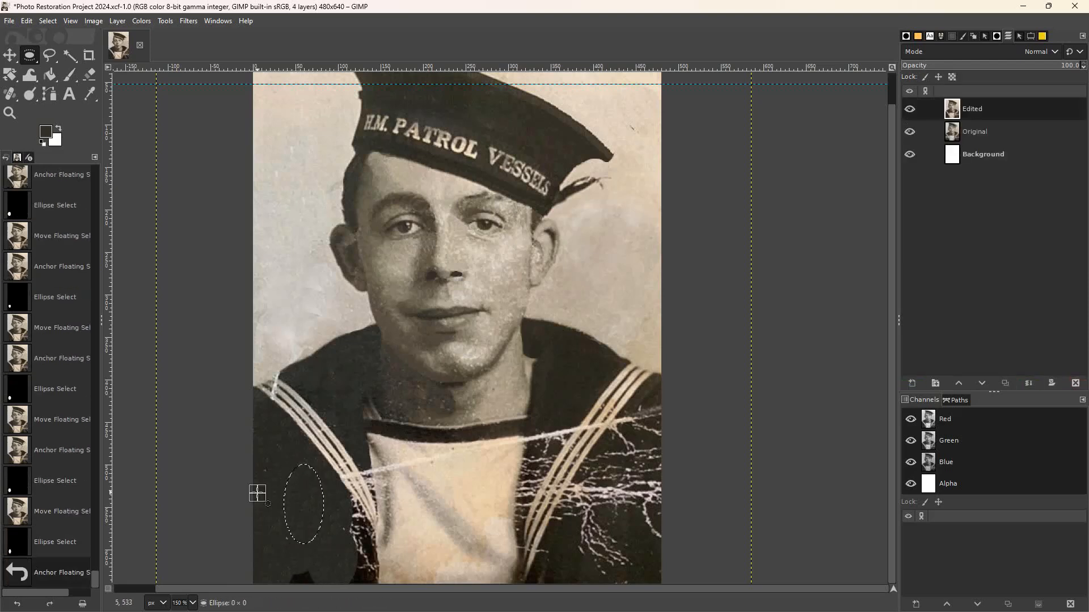
pyautogui.click(258, 491)
pyautogui.moveTo(324, 545); pyautogui.dragTo(324, 545)
pyautogui.moveTo(301, 504); pyautogui.dragTo(343, 536)
pyautogui.moveTo(280, 505); pyautogui.dragTo(312, 523)
pyautogui.click(305, 490)
pyautogui.click(282, 475)
pyautogui.moveTo(283, 486)
pyautogui.mouseDown()
pyautogui.moveTo(340, 553)
pyautogui.moveTo(338, 530)
pyautogui.mouseUp()
pyautogui.click(284, 487)
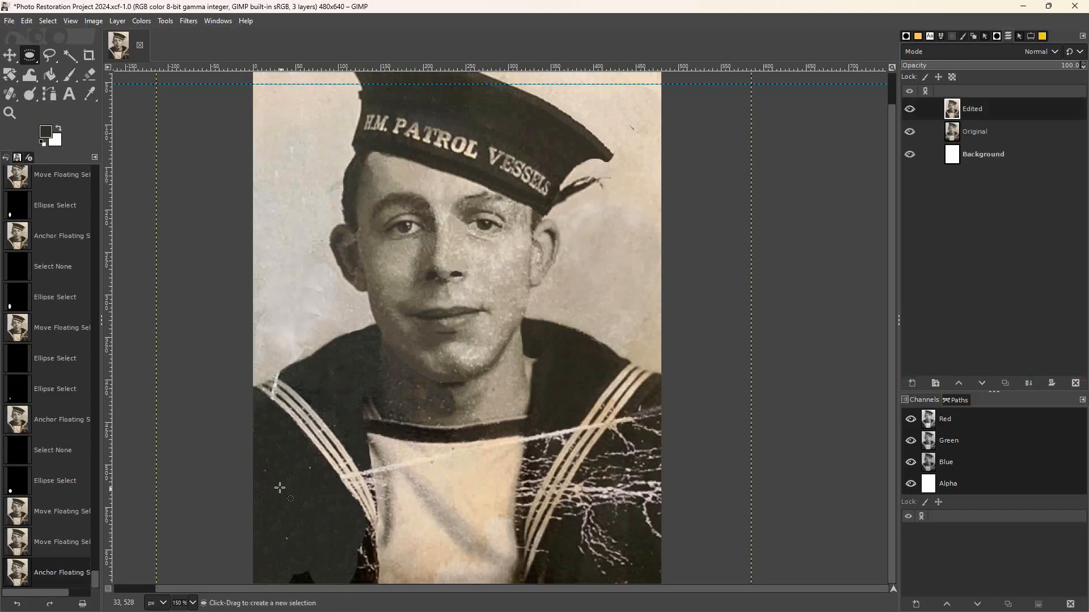
# - Patch the remaining cracks between the lower end of the left stripes and the white shirt with dark cloth ellipses
pyautogui.moveTo(327, 550)
pyautogui.mouseDown()
pyautogui.moveTo(324, 535)
pyautogui.moveTo(355, 572)
pyautogui.mouseUp()
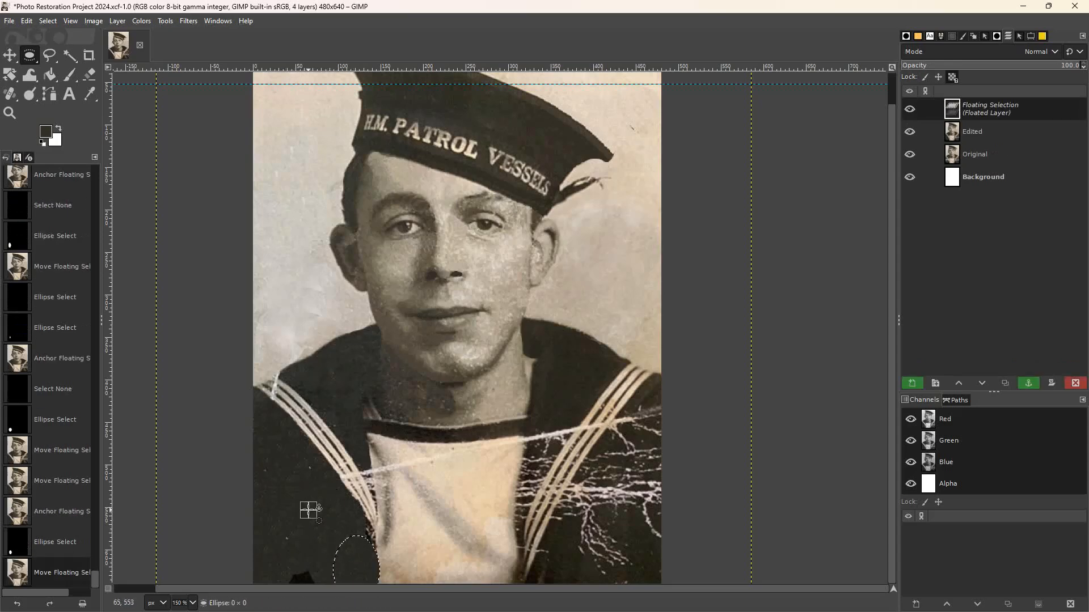
pyautogui.click(286, 484)
pyautogui.moveTo(288, 488)
pyautogui.mouseDown()
pyautogui.moveTo(315, 526)
pyautogui.moveTo(361, 539)
pyautogui.moveTo(357, 530)
pyautogui.mouseUp()
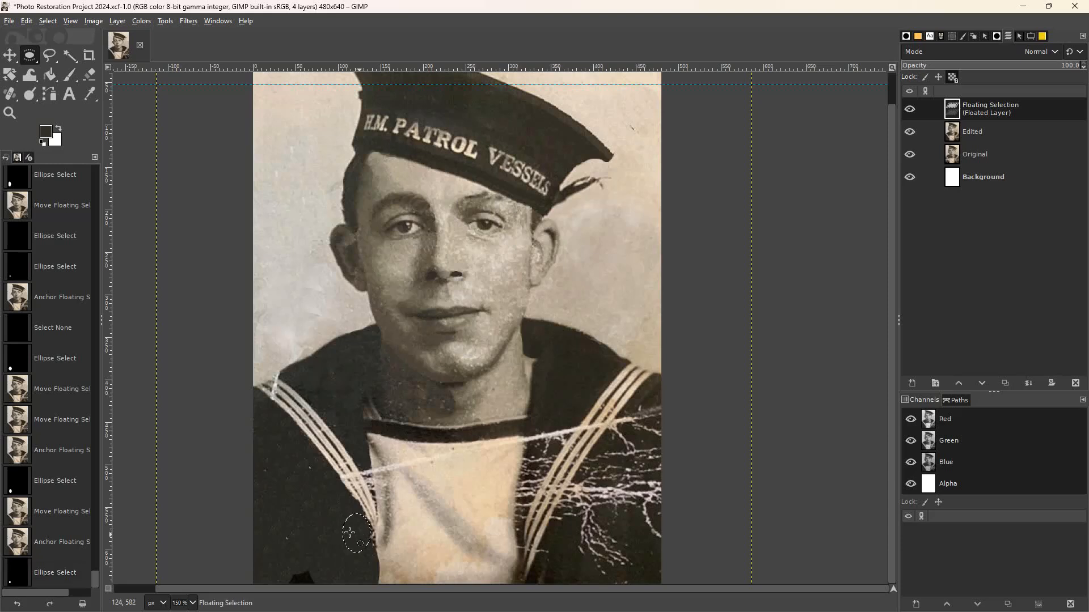
pyautogui.click(304, 496)
# - Cover the black gap at the jacket's lower-left edge and touch up the cloth beside the stripes' lower end with elliptical patches
pyautogui.moveTo(291, 499); pyautogui.dragTo(298, 571)
pyautogui.click(289, 501)
pyautogui.moveTo(281, 506)
pyautogui.mouseDown()
pyautogui.moveTo(309, 533)
pyautogui.moveTo(314, 576)
pyautogui.mouseUp()
pyautogui.moveTo(331, 518)
pyautogui.mouseDown()
pyautogui.moveTo(344, 558)
pyautogui.moveTo(341, 543)
pyautogui.moveTo(369, 549)
pyautogui.moveTo(337, 536)
pyautogui.moveTo(345, 558)
pyautogui.moveTo(365, 544)
pyautogui.moveTo(339, 536)
pyautogui.moveTo(358, 528)
pyautogui.mouseUp()
pyautogui.click(338, 555)
pyautogui.click(323, 527)
pyautogui.click(326, 535)
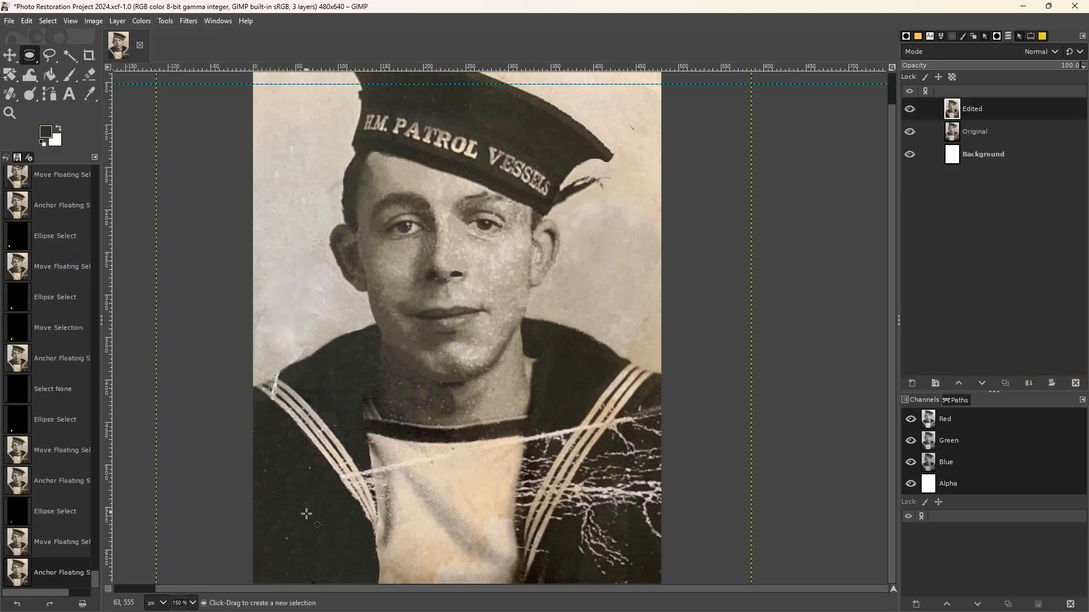
# - Blend the last uneven areas of the lower-left jacket with further anchored ellipses of clean dark cloth
pyautogui.moveTo(289, 489)
pyautogui.mouseDown()
pyautogui.moveTo(328, 515)
pyautogui.moveTo(309, 477)
pyautogui.moveTo(290, 536)
pyautogui.mouseUp()
pyautogui.click(274, 493)
pyautogui.click(277, 488)
pyautogui.moveTo(276, 489)
pyautogui.mouseDown()
pyautogui.moveTo(301, 517)
pyautogui.moveTo(270, 480)
pyautogui.mouseUp()
pyautogui.click(285, 525)
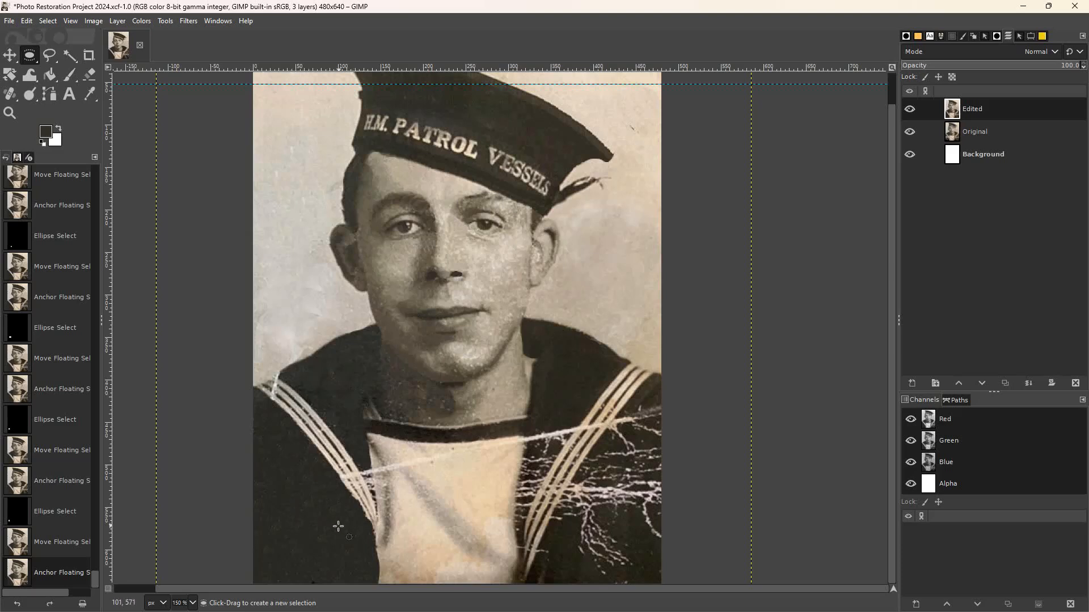
pyautogui.rightClick(30, 96)
pyautogui.click(73, 131)
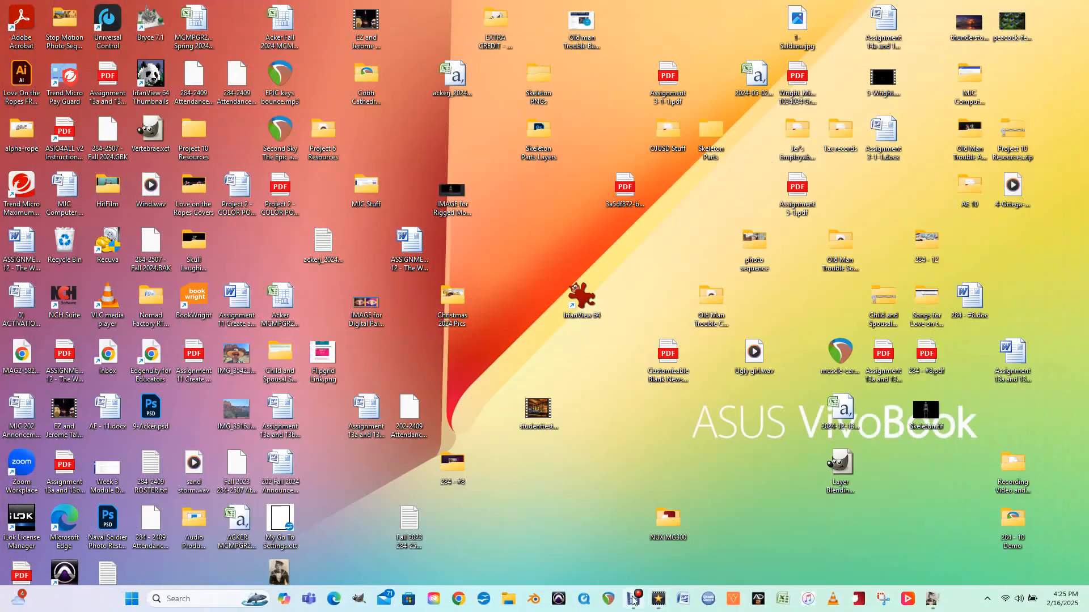
# - Switch back to the GIMP photo restoration window and toggle the Edited layer's visibility to compare it with the original, leaving it shown
pyautogui.moveTo(658, 599)
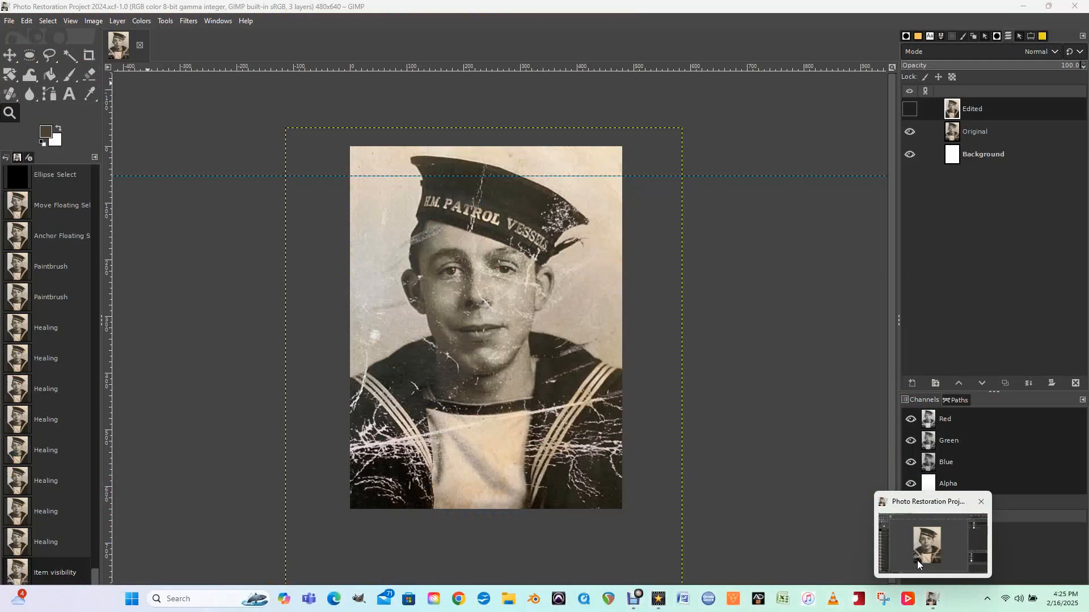
pyautogui.click(917, 560)
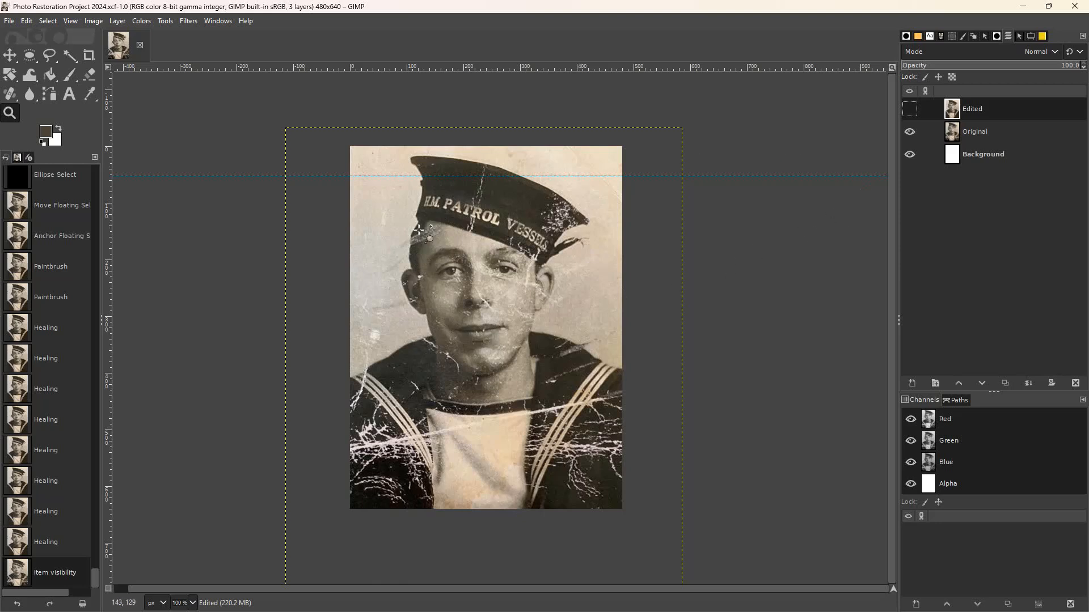
pyautogui.click(911, 111)
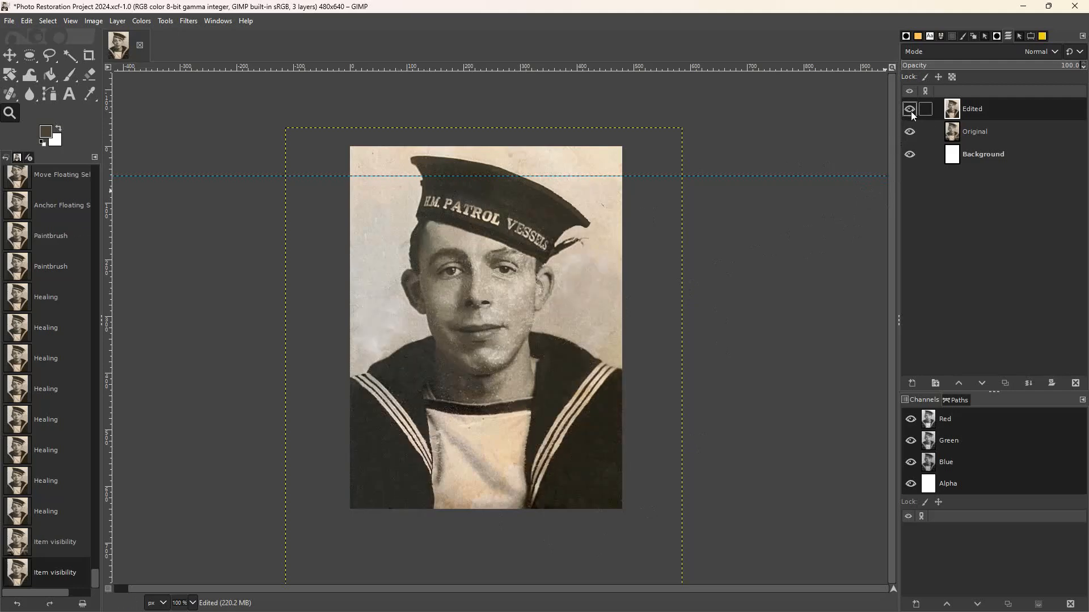
pyautogui.click(910, 111)
pyautogui.click(910, 111)
pyautogui.click(911, 111)
pyautogui.click(911, 112)
pyautogui.click(910, 110)
pyautogui.click(910, 110)
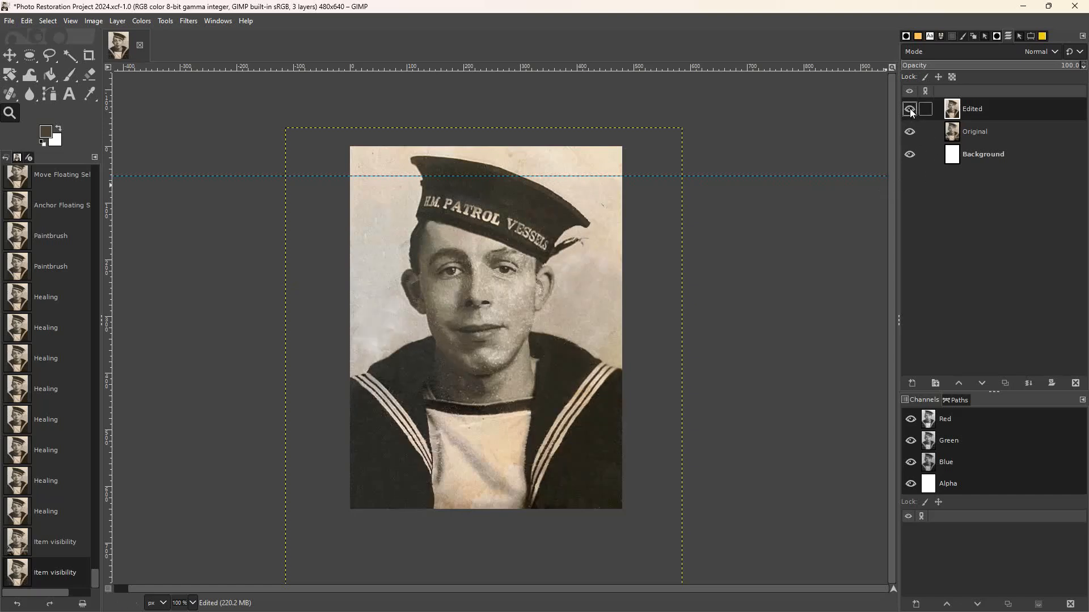
pyautogui.click(10, 98)
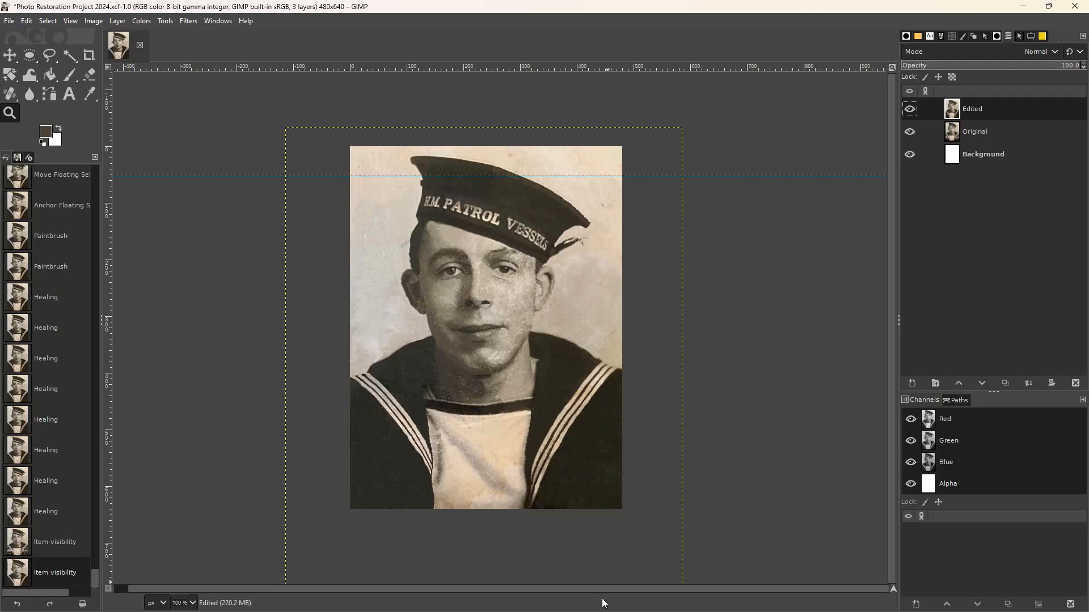
pyautogui.moveTo(591, 609)
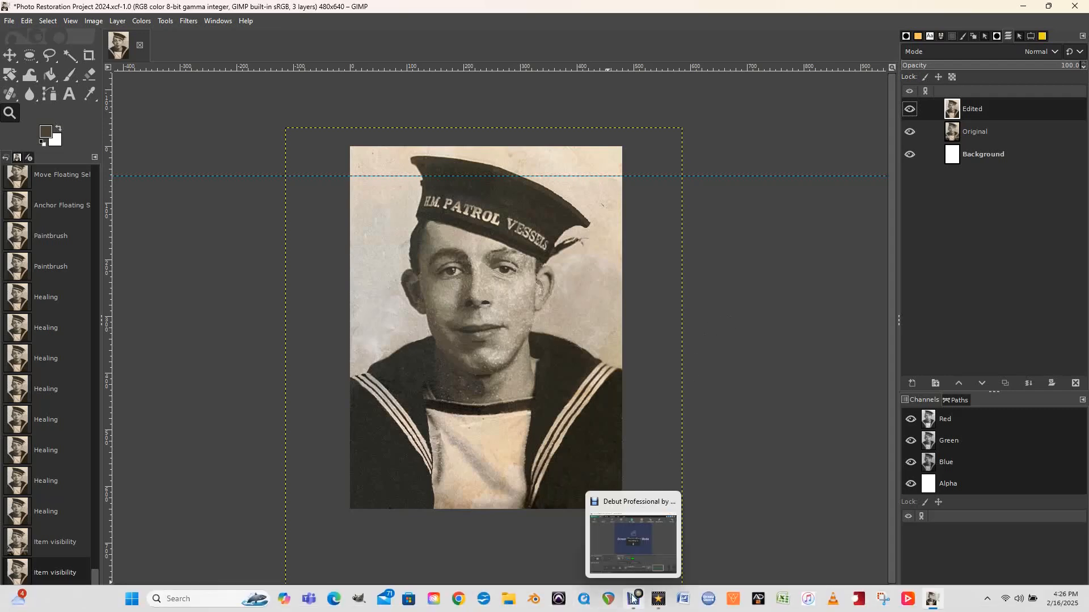